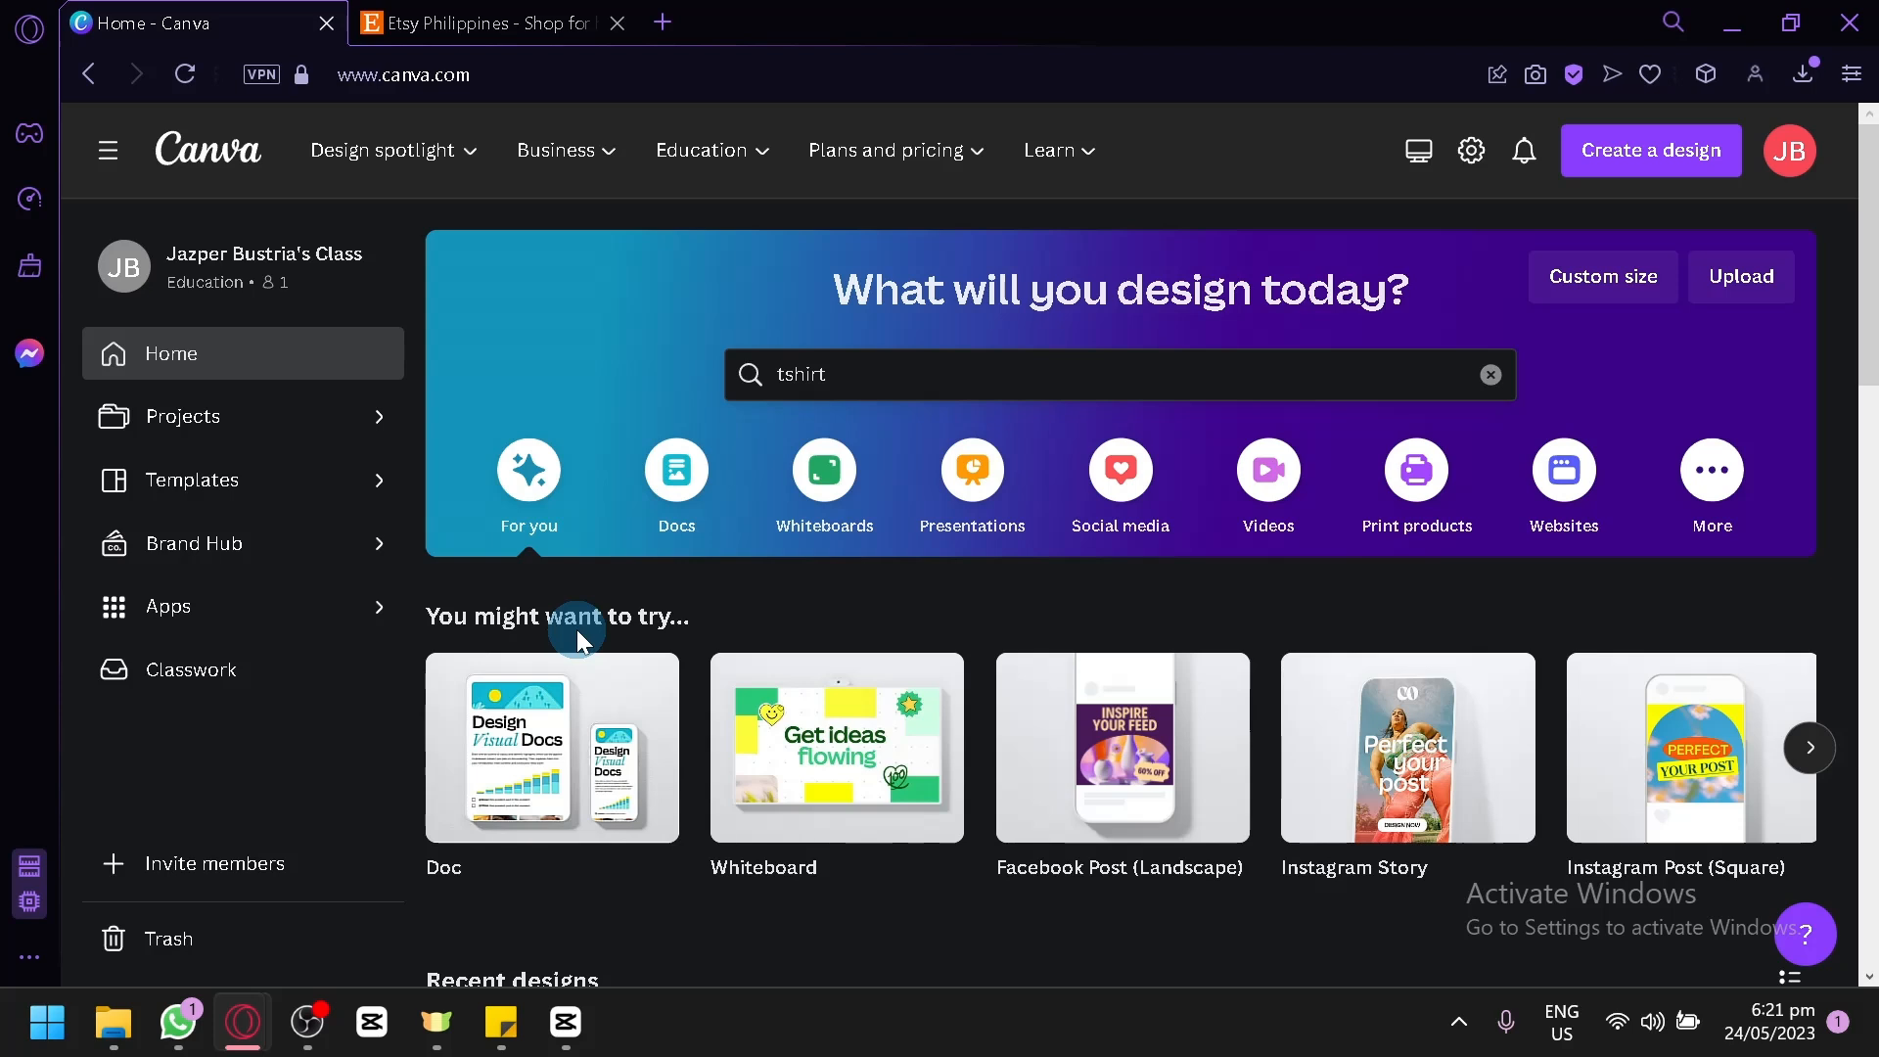
# Create a blank square Instagram post design and bring up the elements library
pyautogui.click(1656, 161)
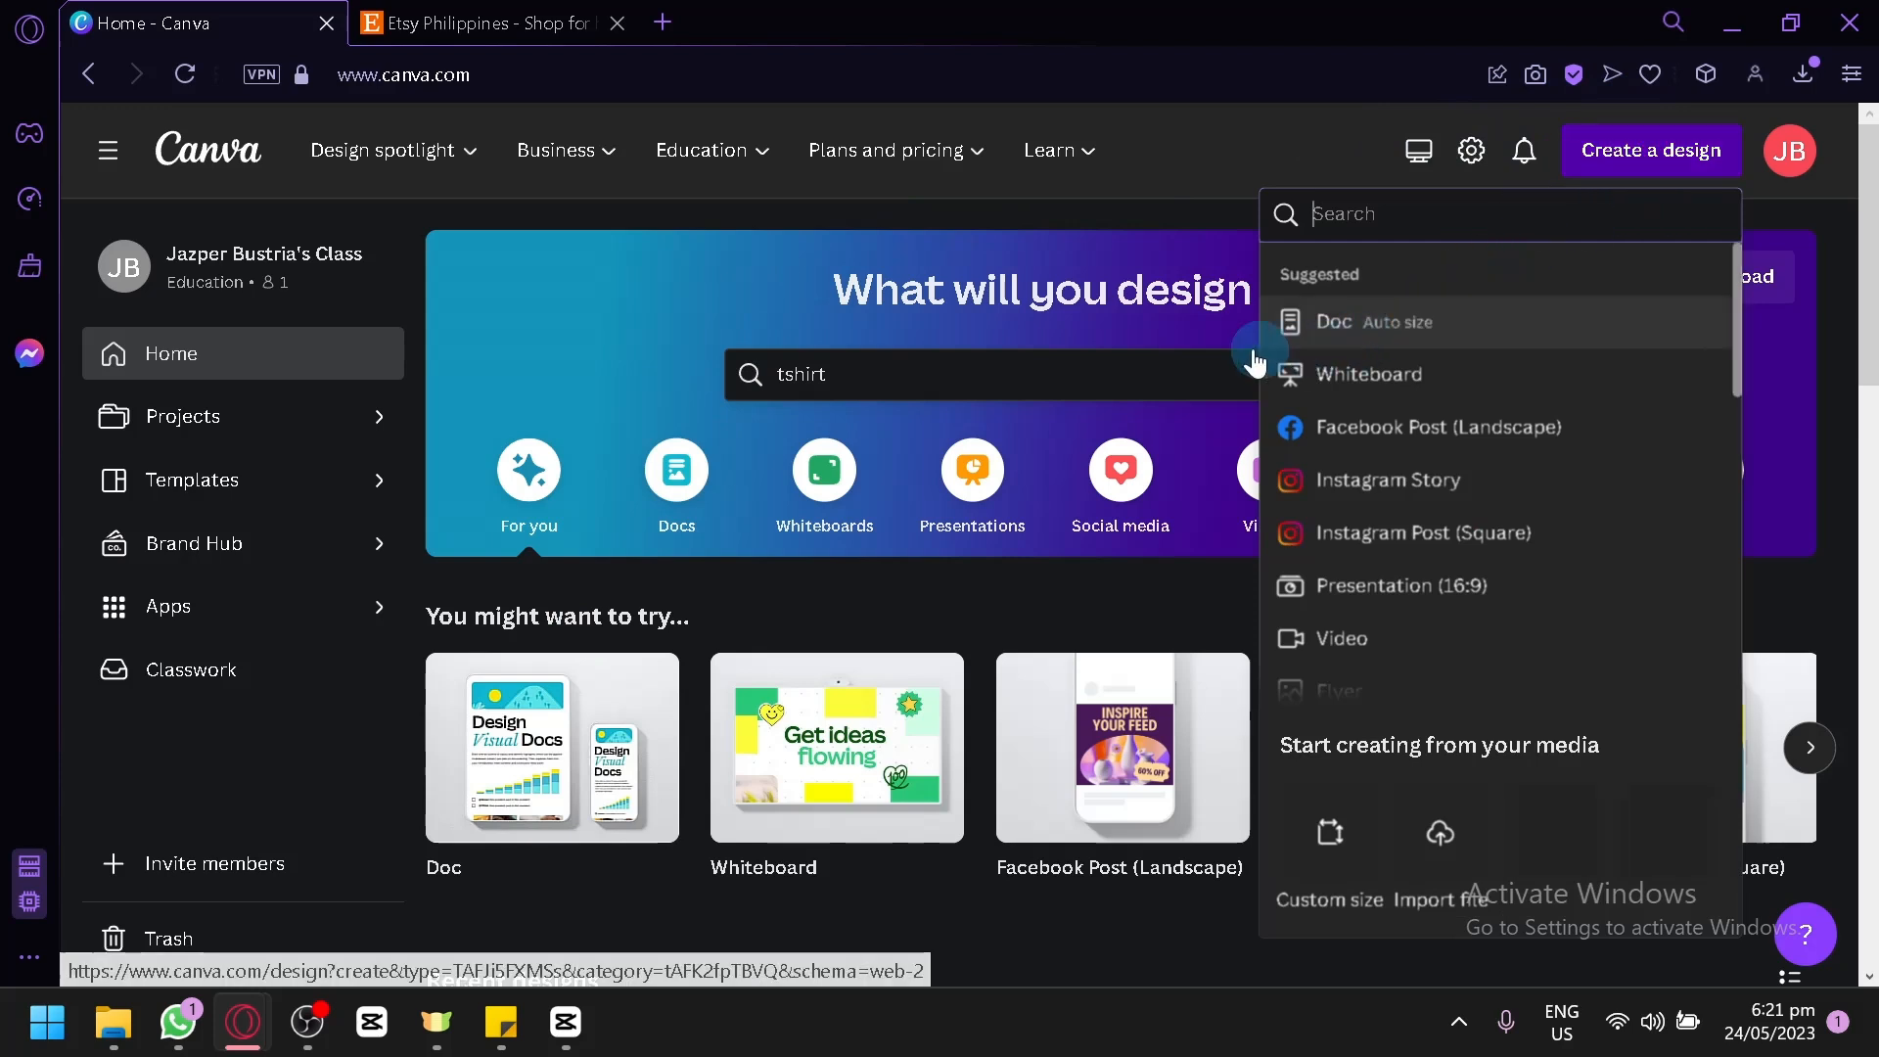
pyautogui.click(1499, 532)
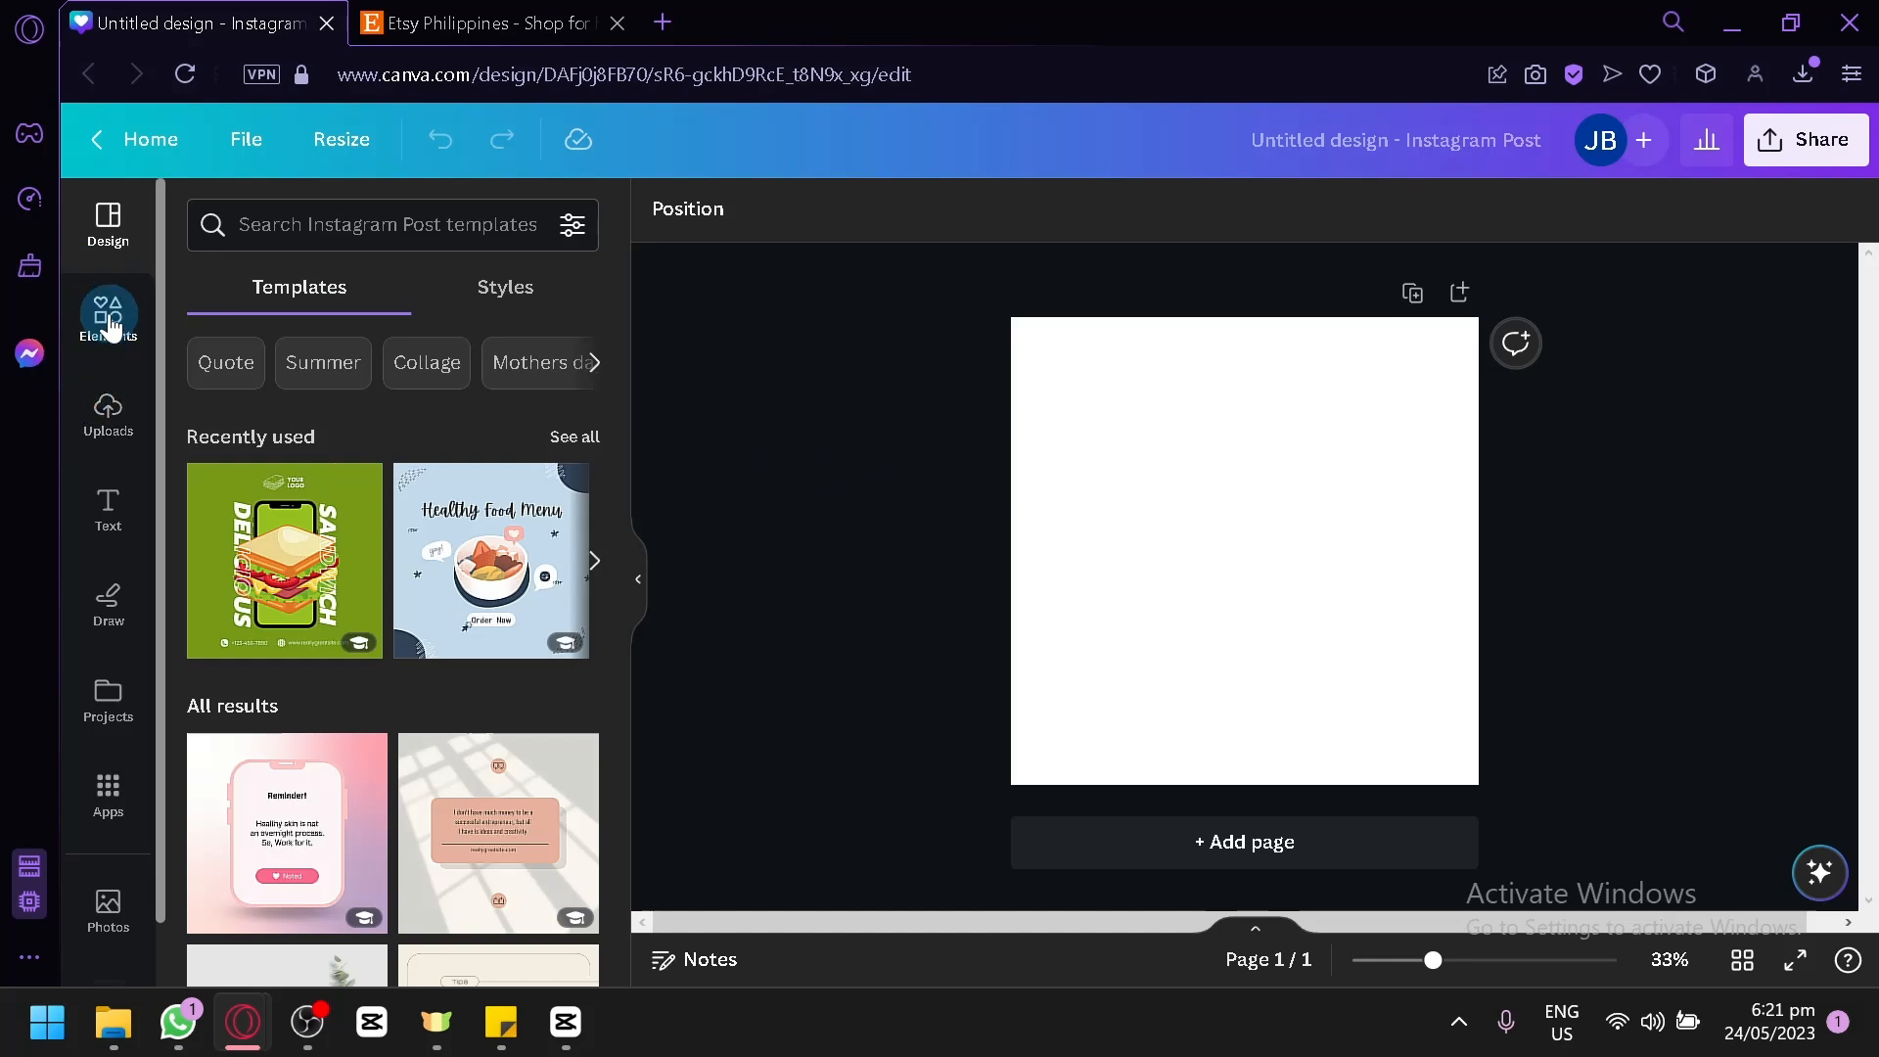
pyautogui.click(109, 315)
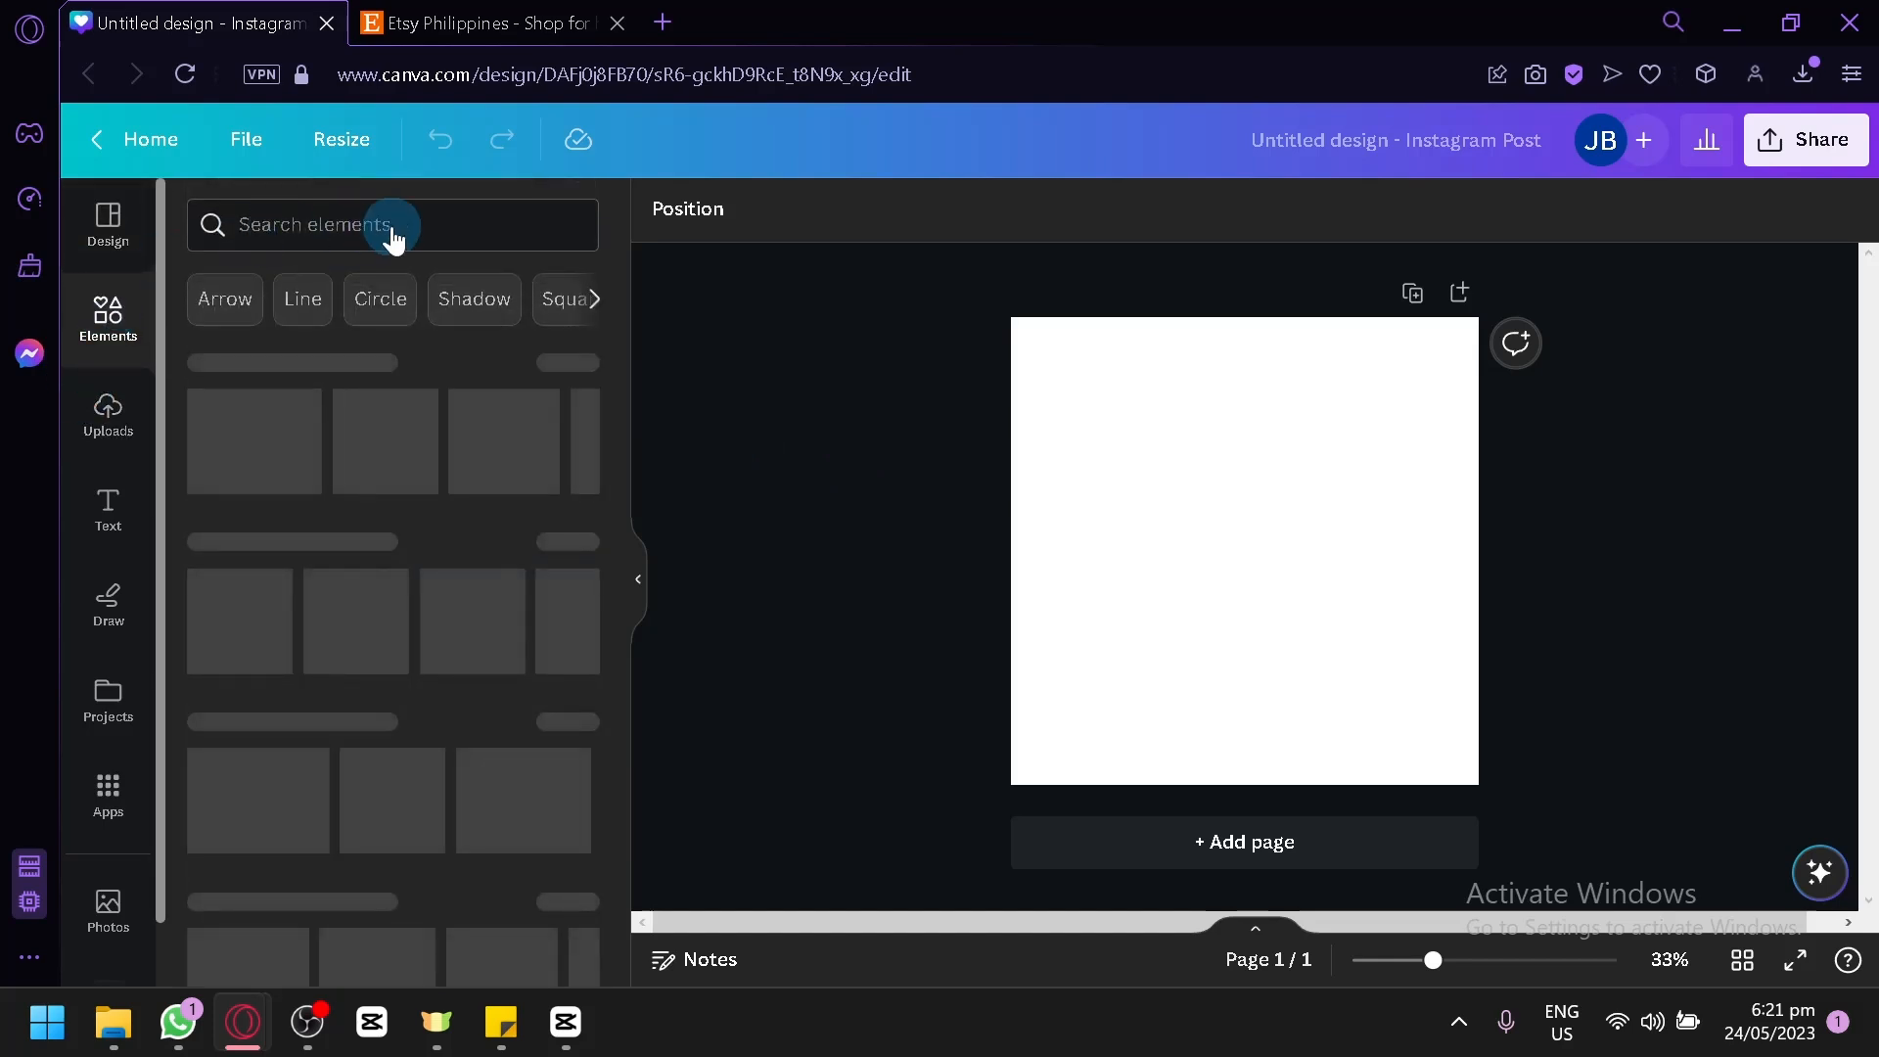
pyautogui.click(388, 224)
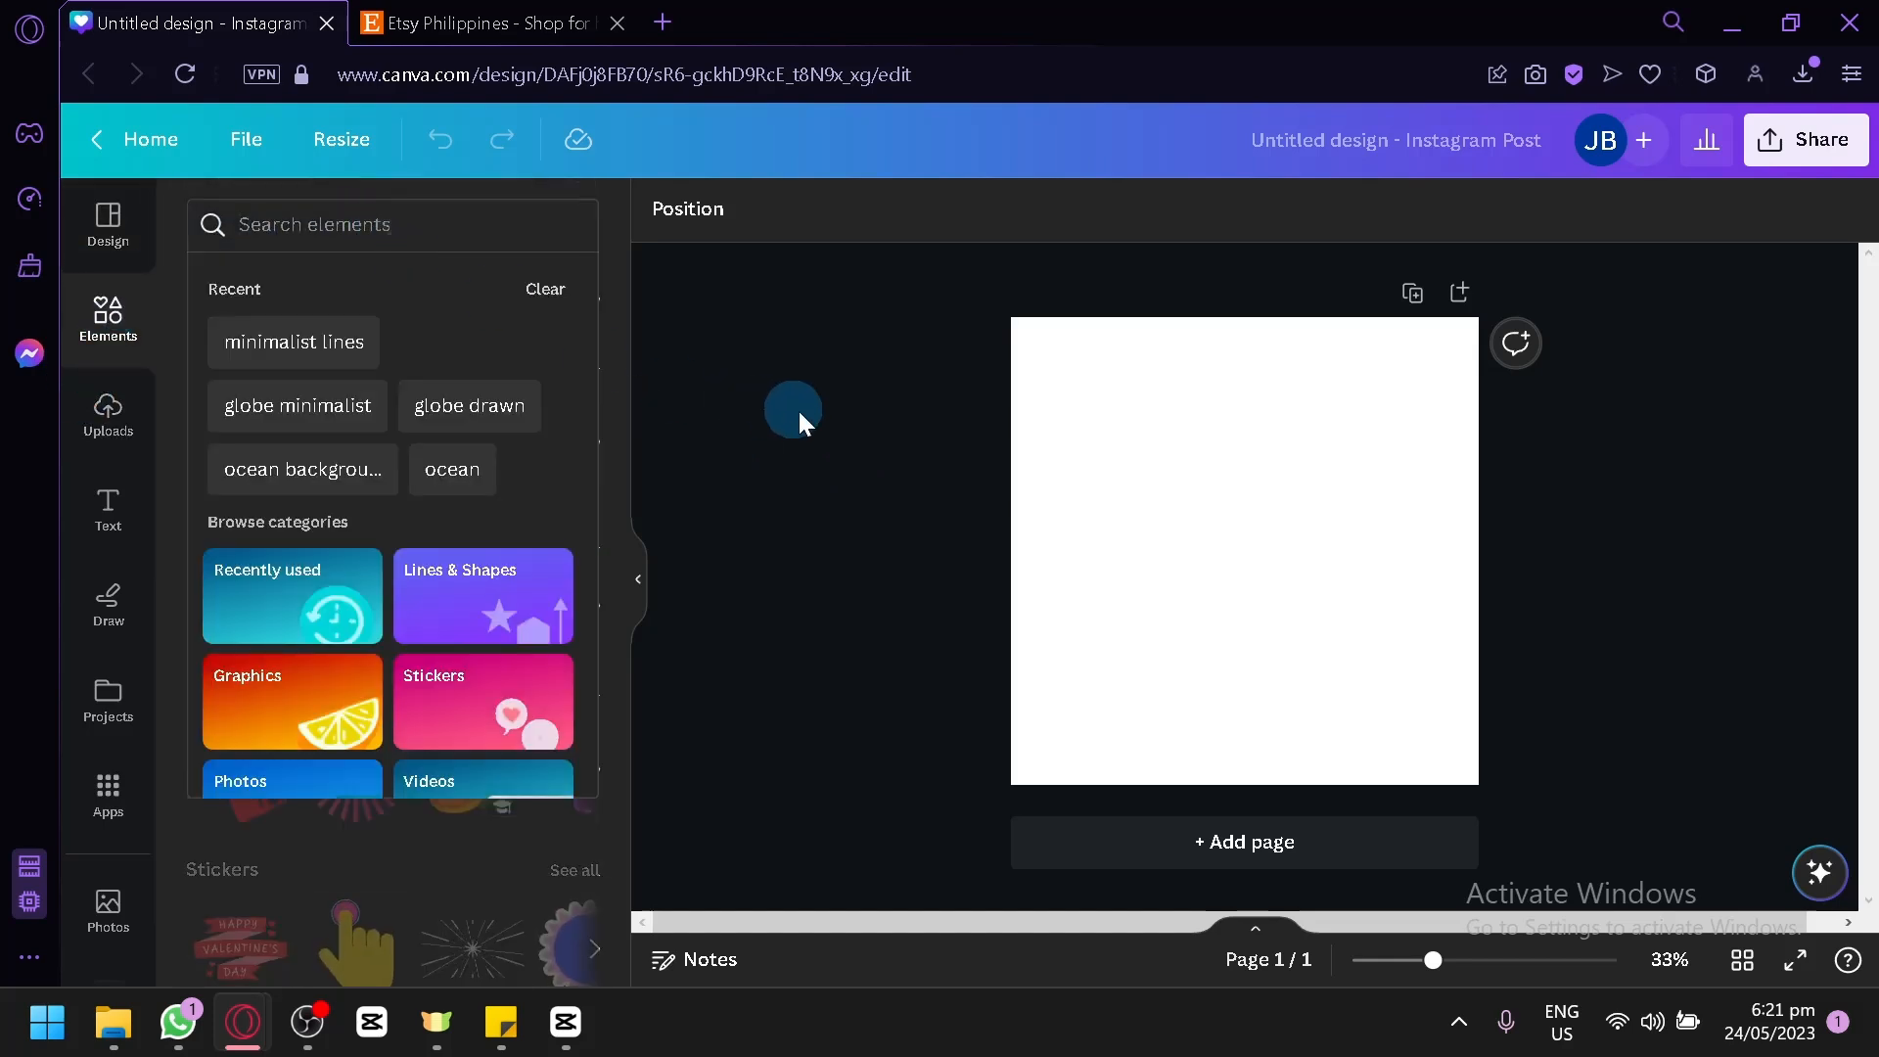
pyautogui.click(805, 414)
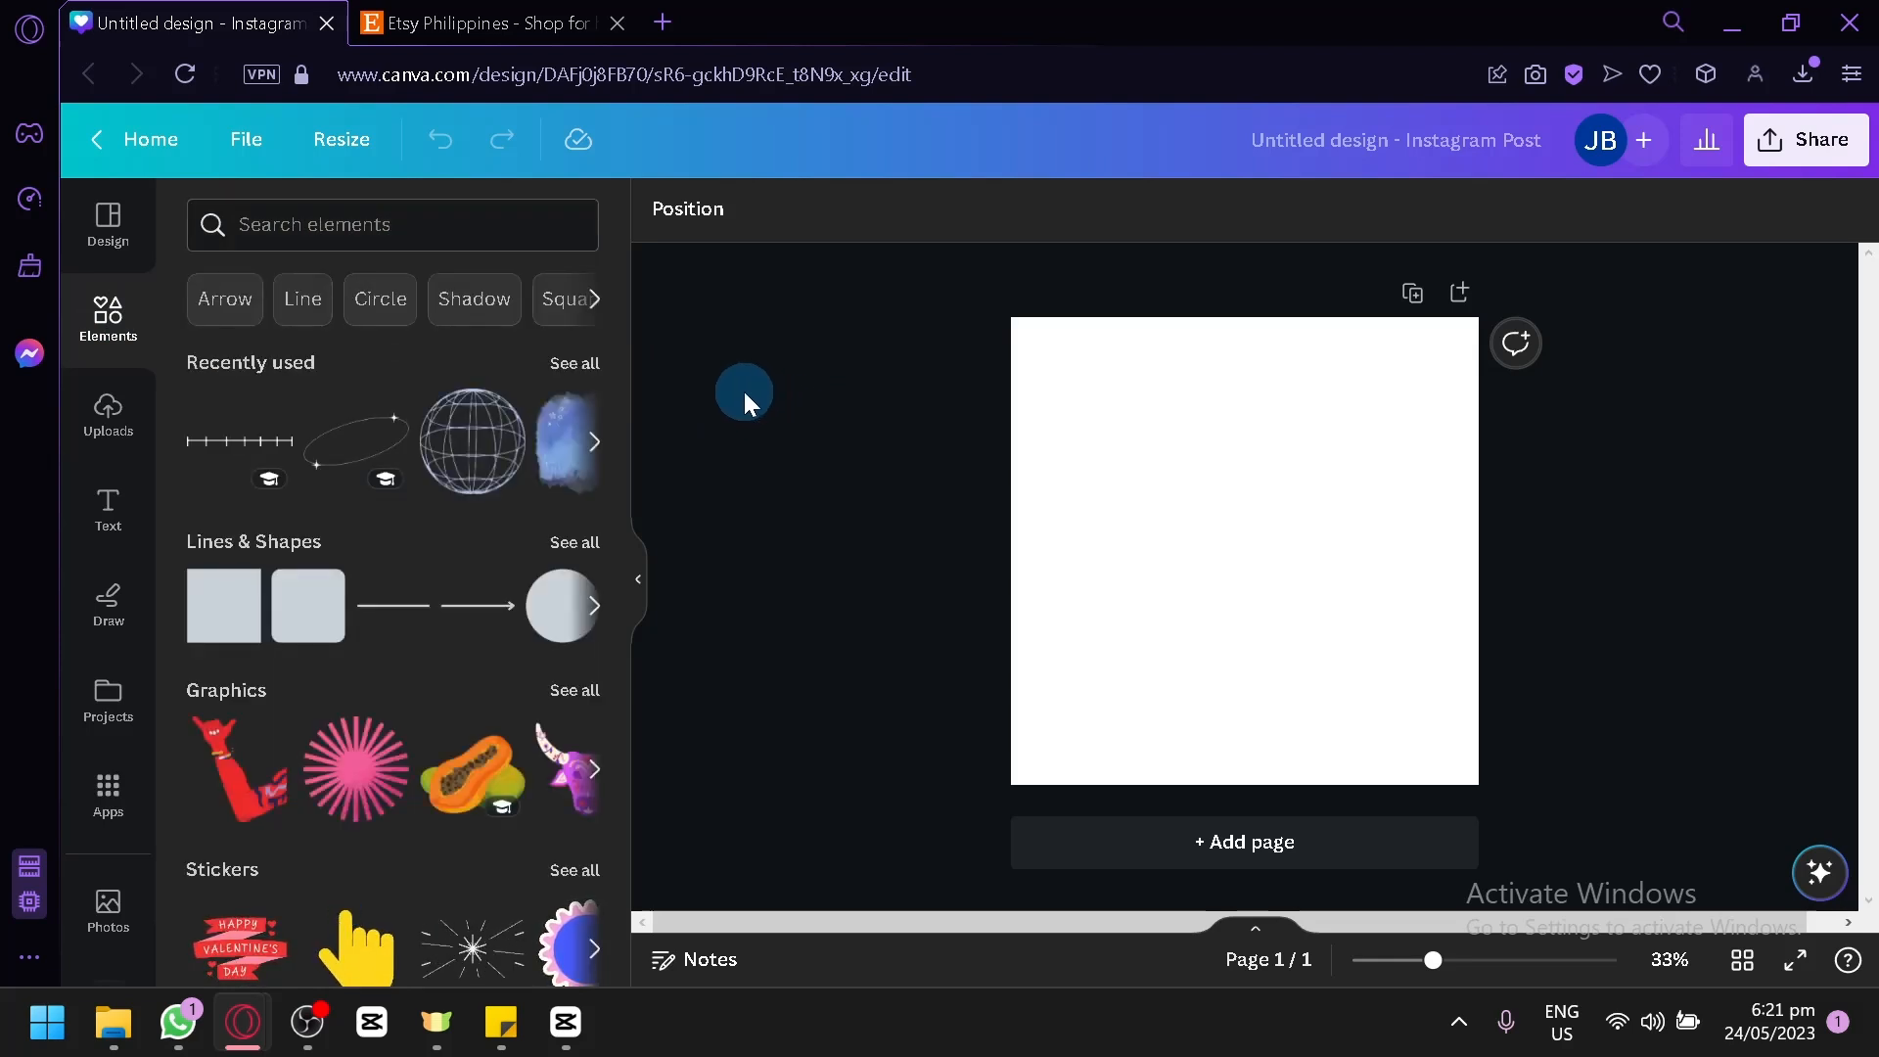
# Search the elements for coffee and delete the stray orange circle from the page
pyautogui.hotkey('ctrl', 'v')
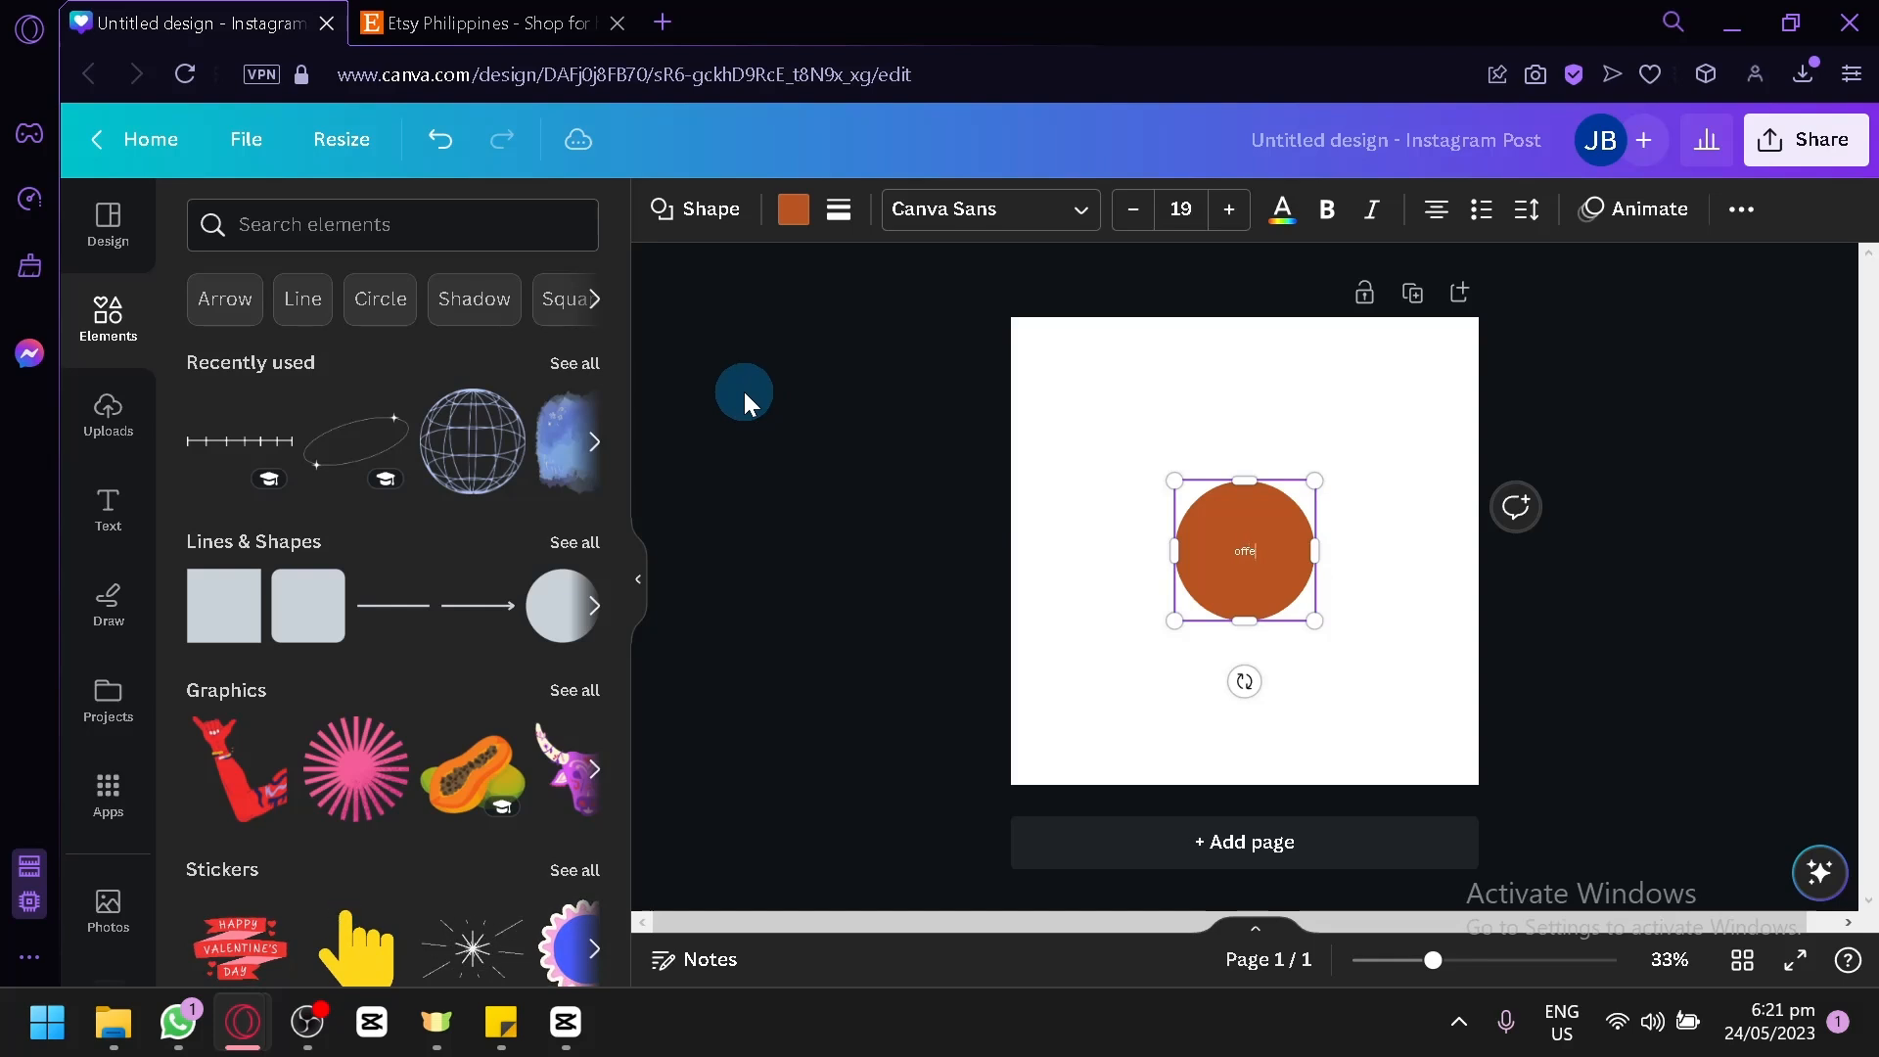
pyautogui.click(407, 237)
pyautogui.write('coffee')
pyautogui.press('Return')
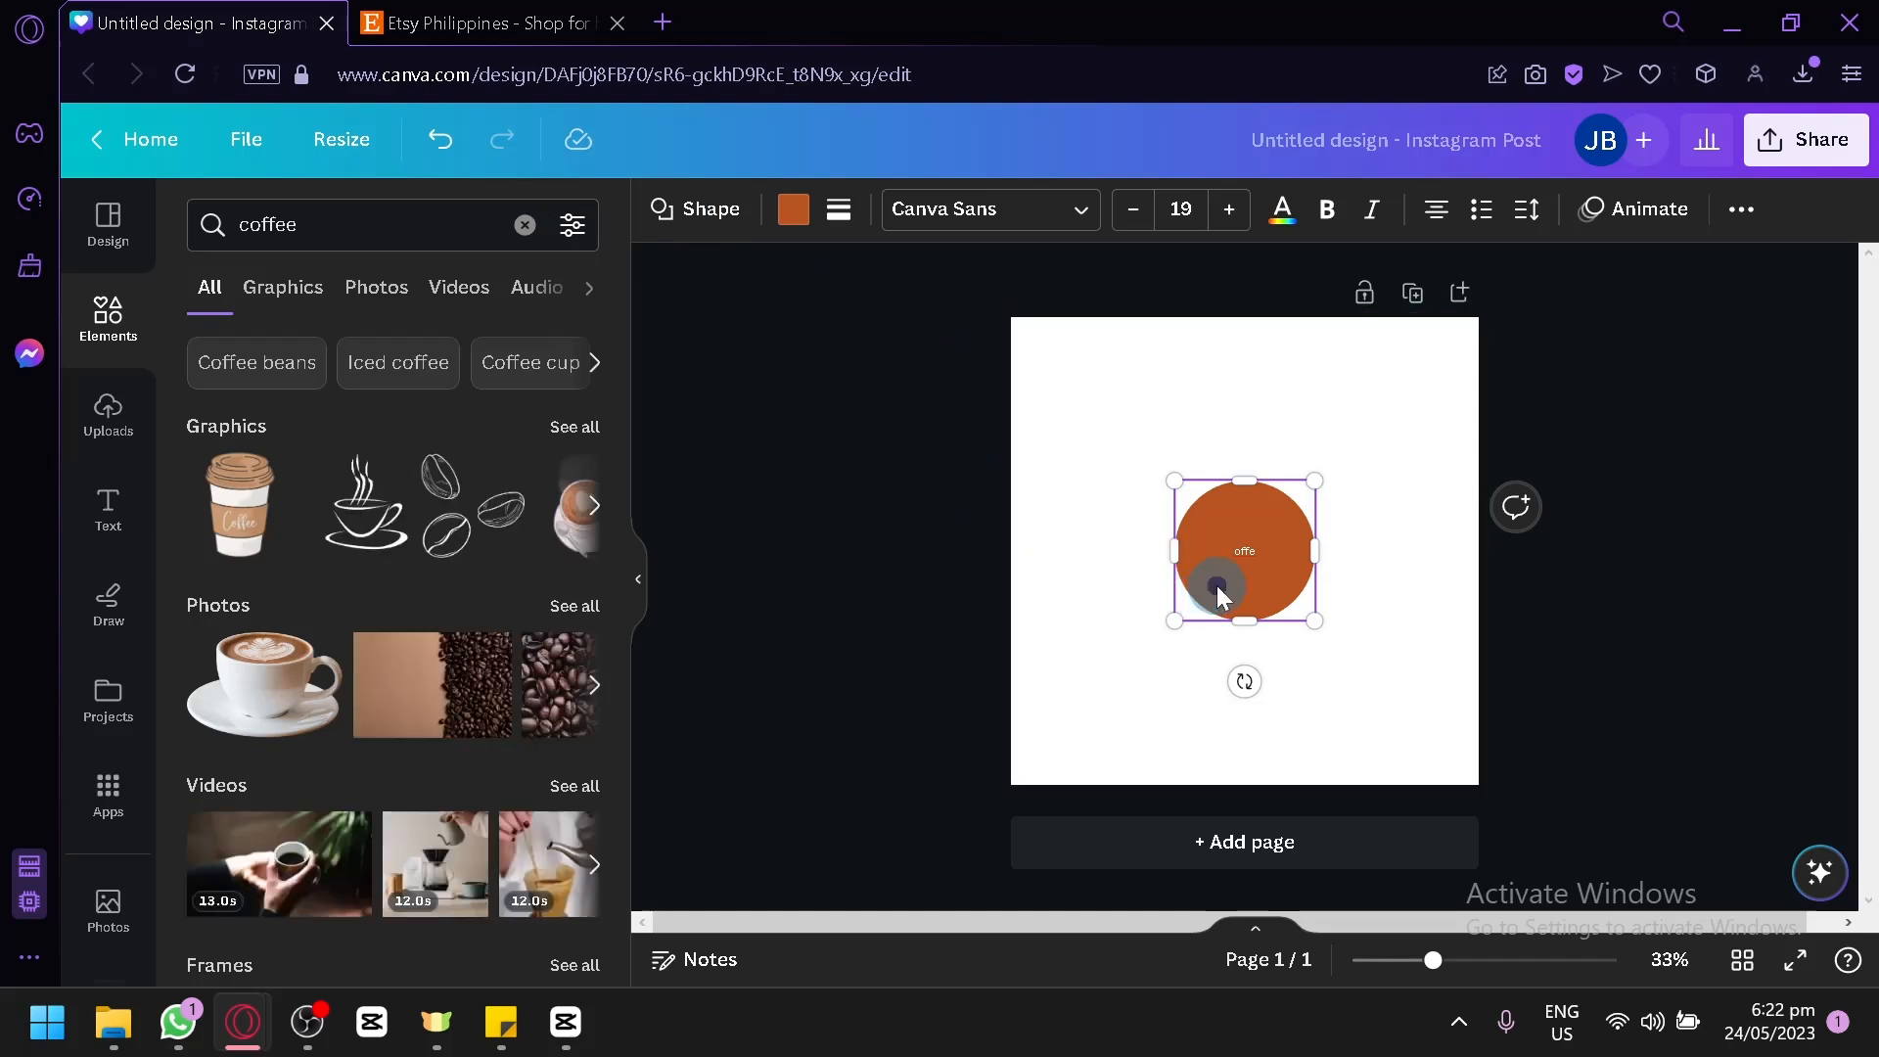
pyautogui.press('Delete')
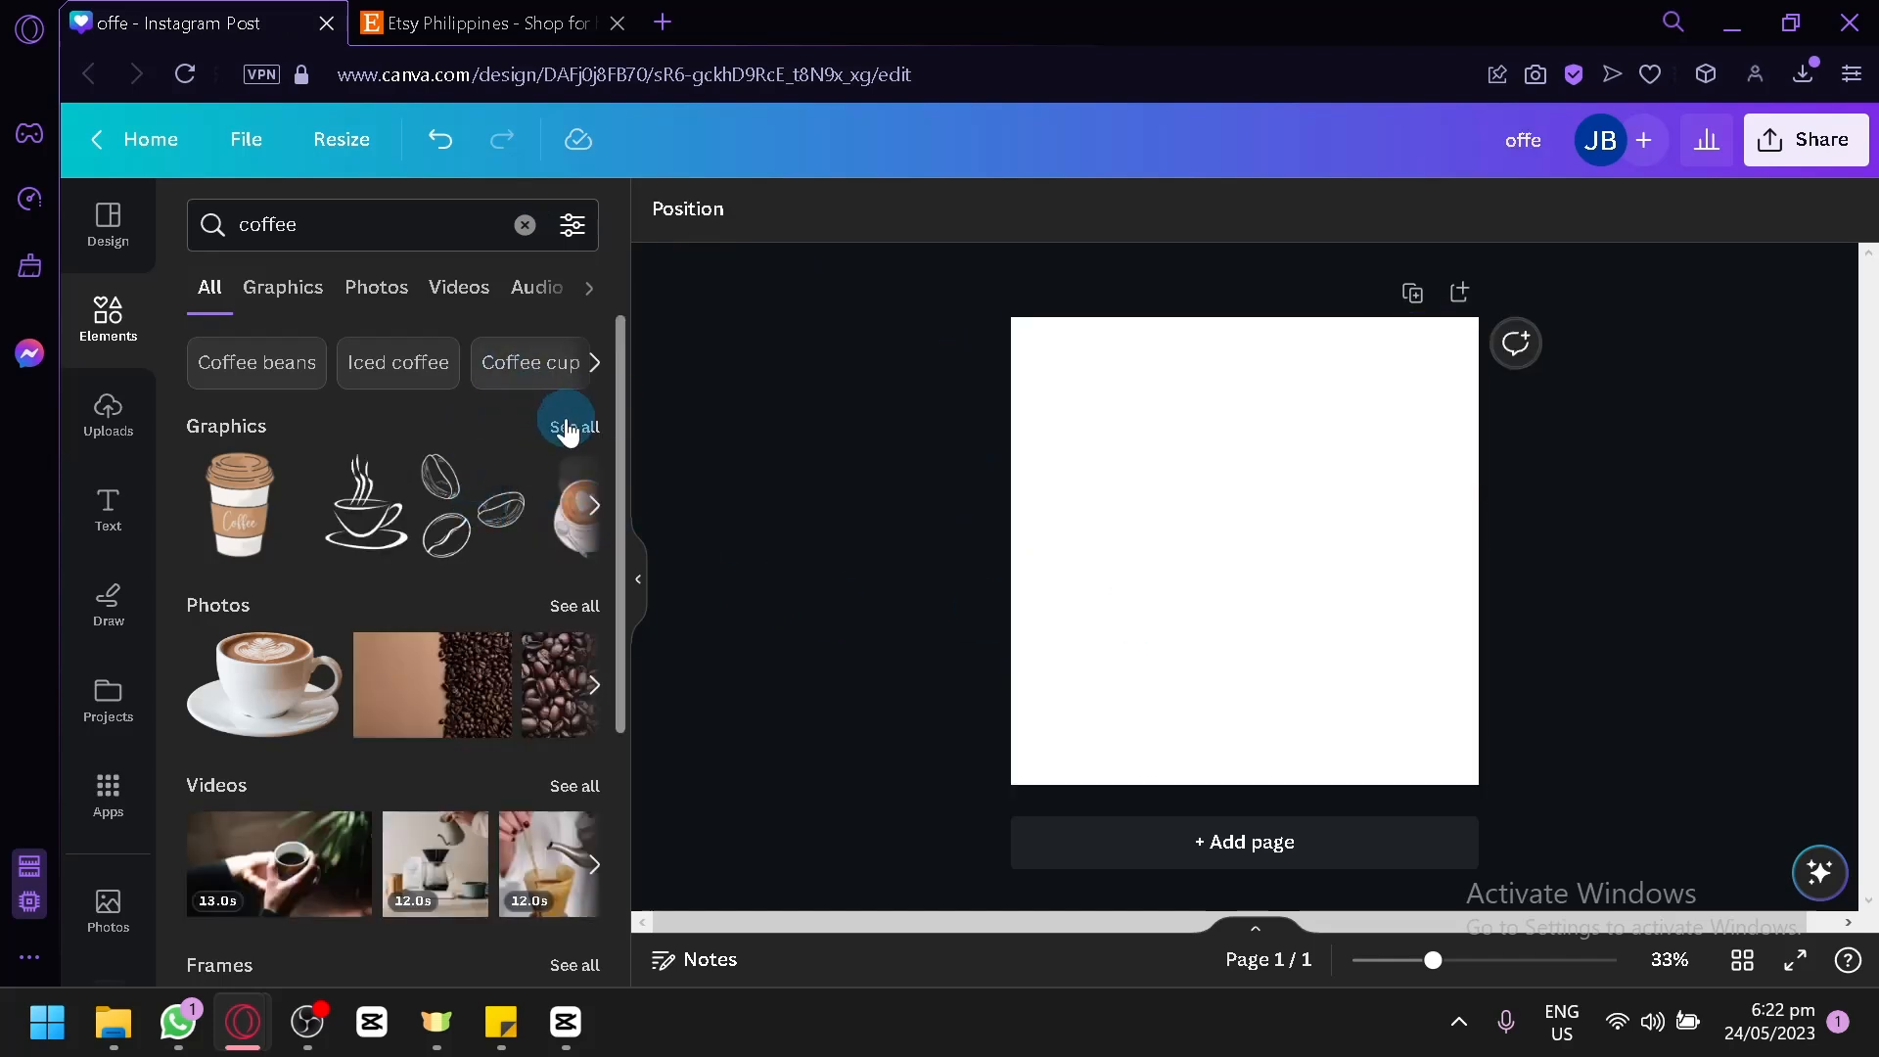
# Show all coffee graphics and place the brown coffee-stain splash enlarged in the middle of the page
pyautogui.click(574, 429)
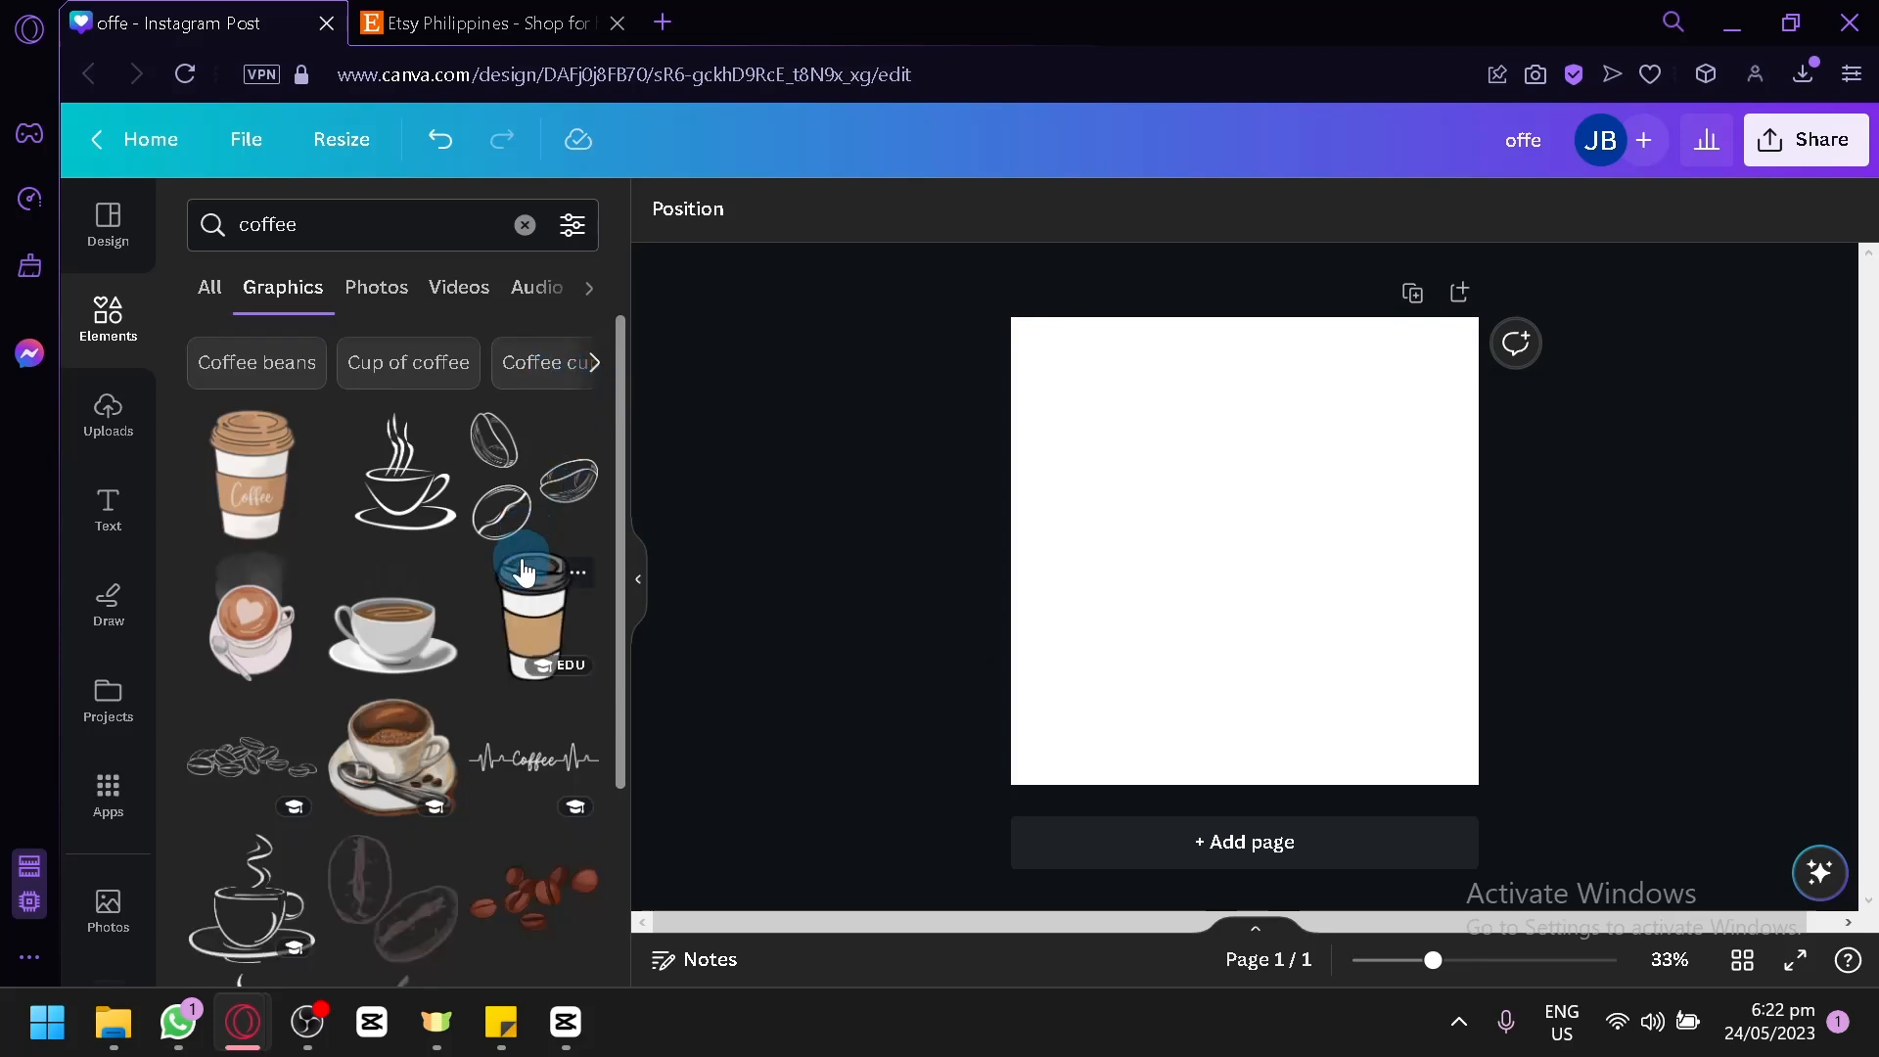
pyautogui.scroll(-4, 521, 571)
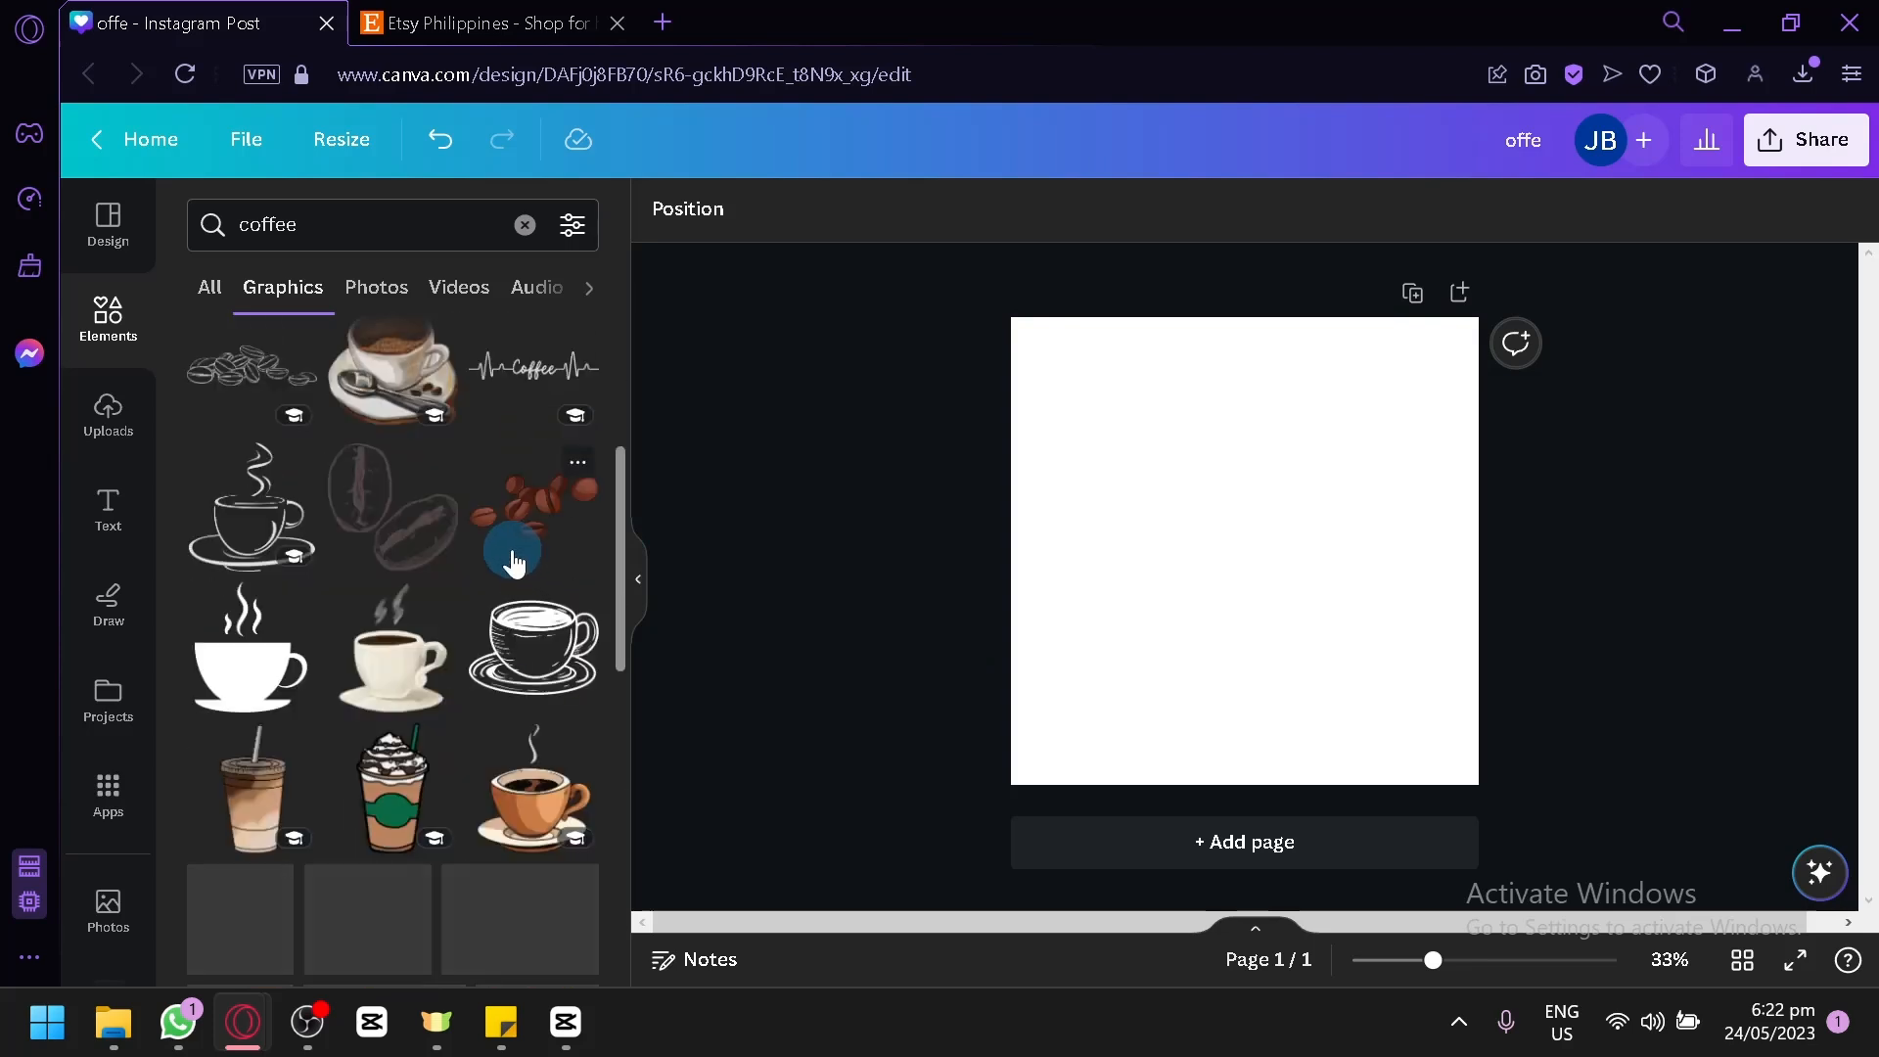
pyautogui.scroll(-4, 511, 564)
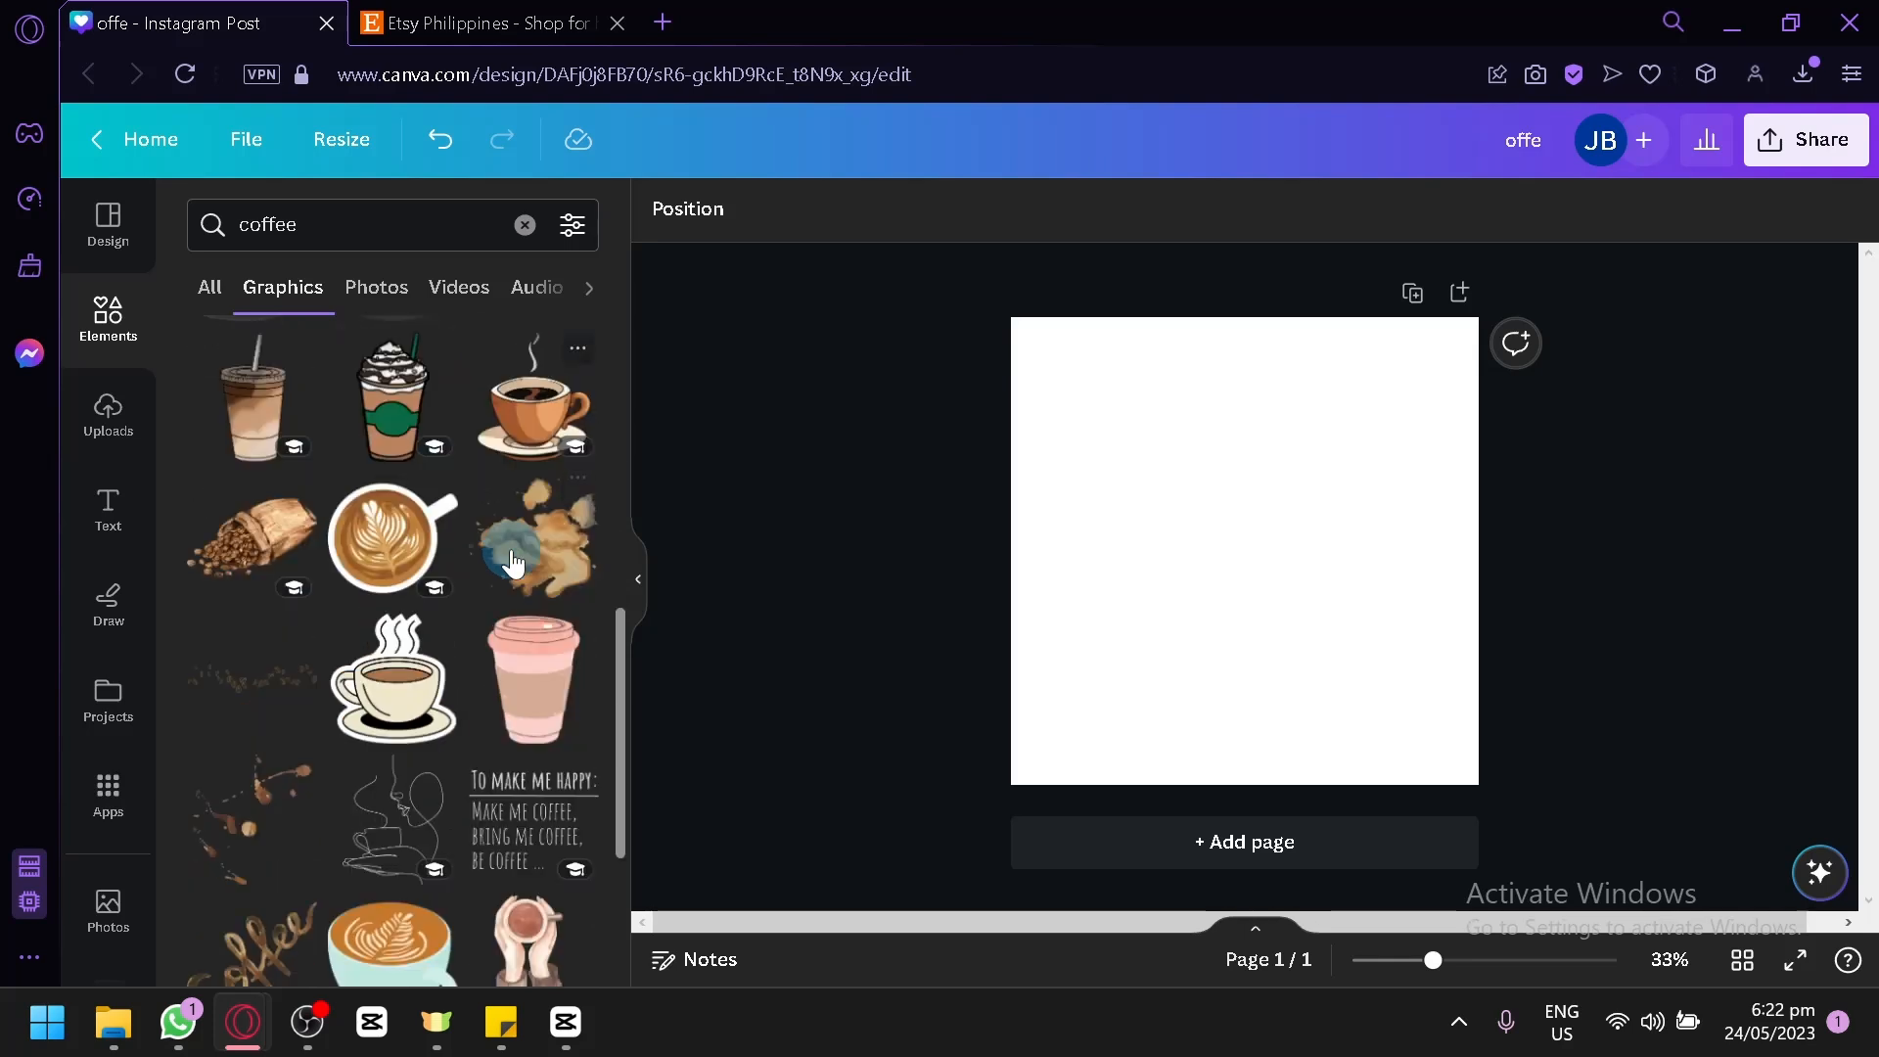
pyautogui.moveTo(513, 565); pyautogui.dragTo(1273, 629)
pyautogui.moveTo(1409, 725); pyautogui.dragTo(1346, 639)
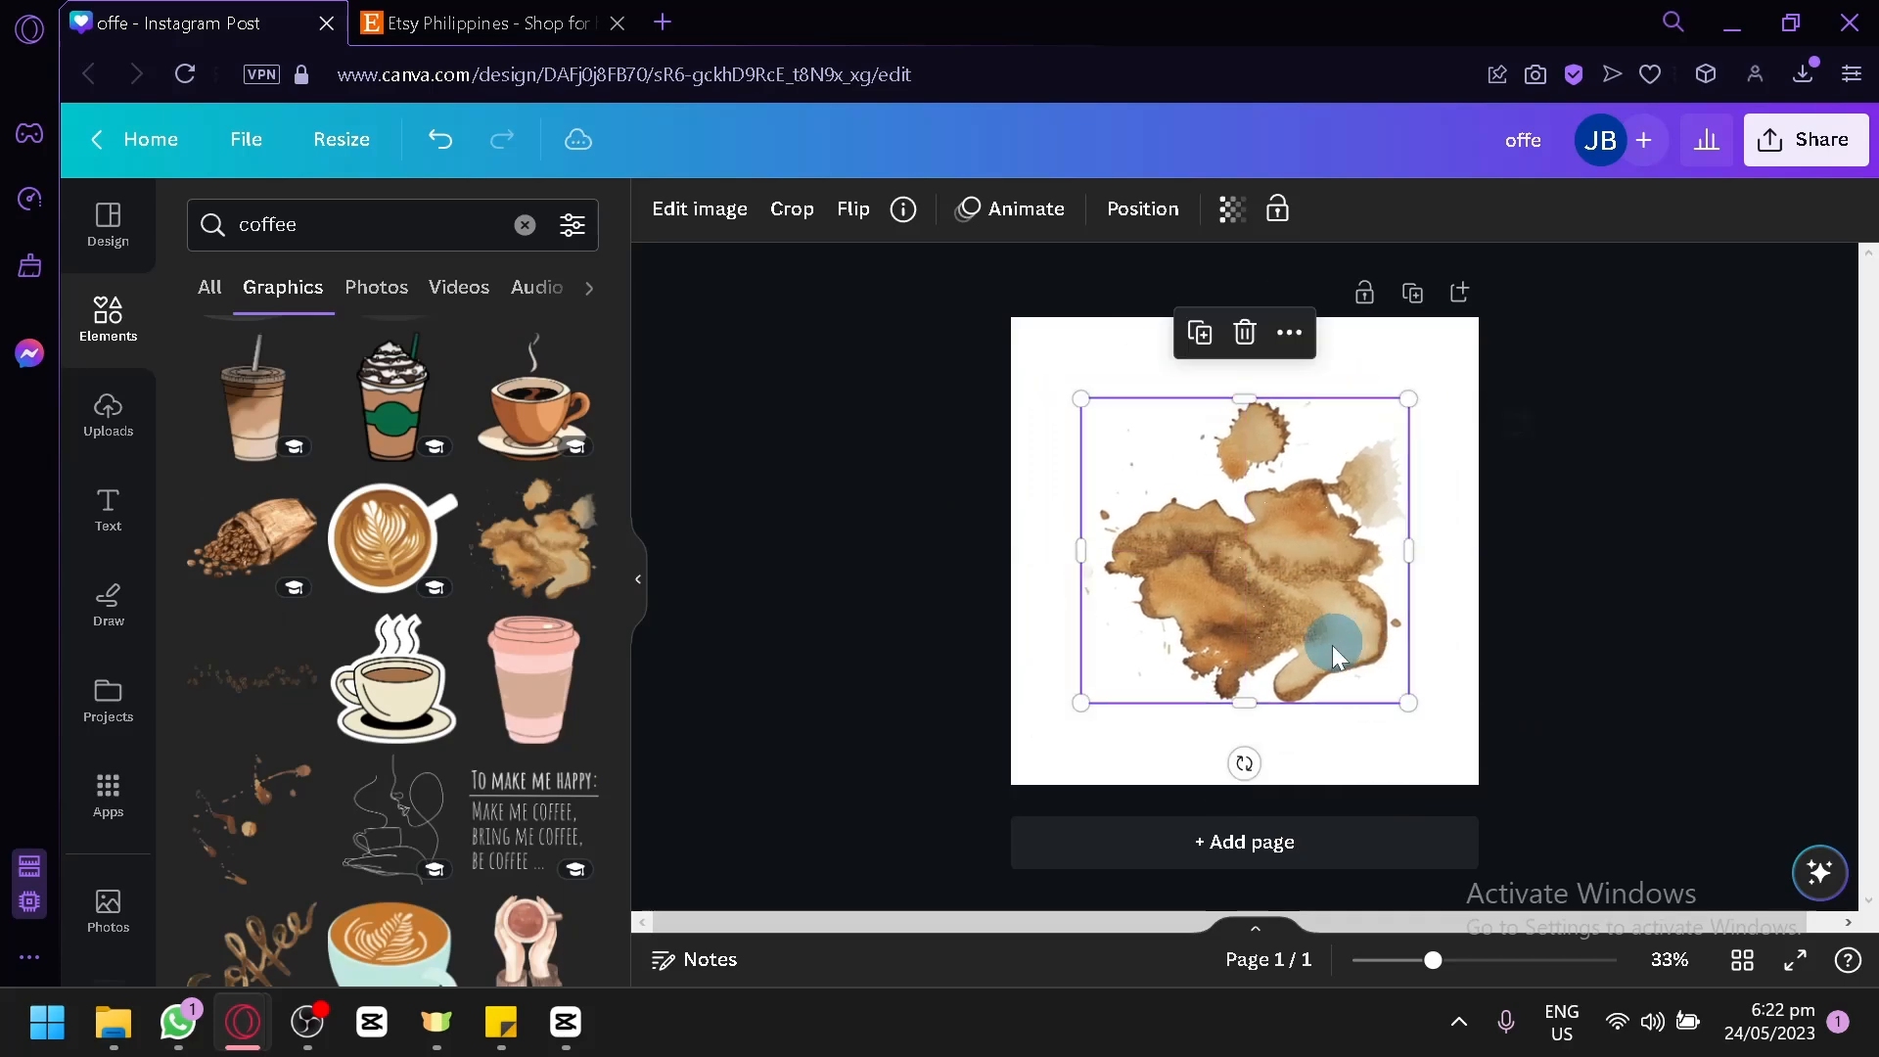
# Set the coffee-stain graphic's transparency to 42
pyautogui.scroll(-3, 450, 585)
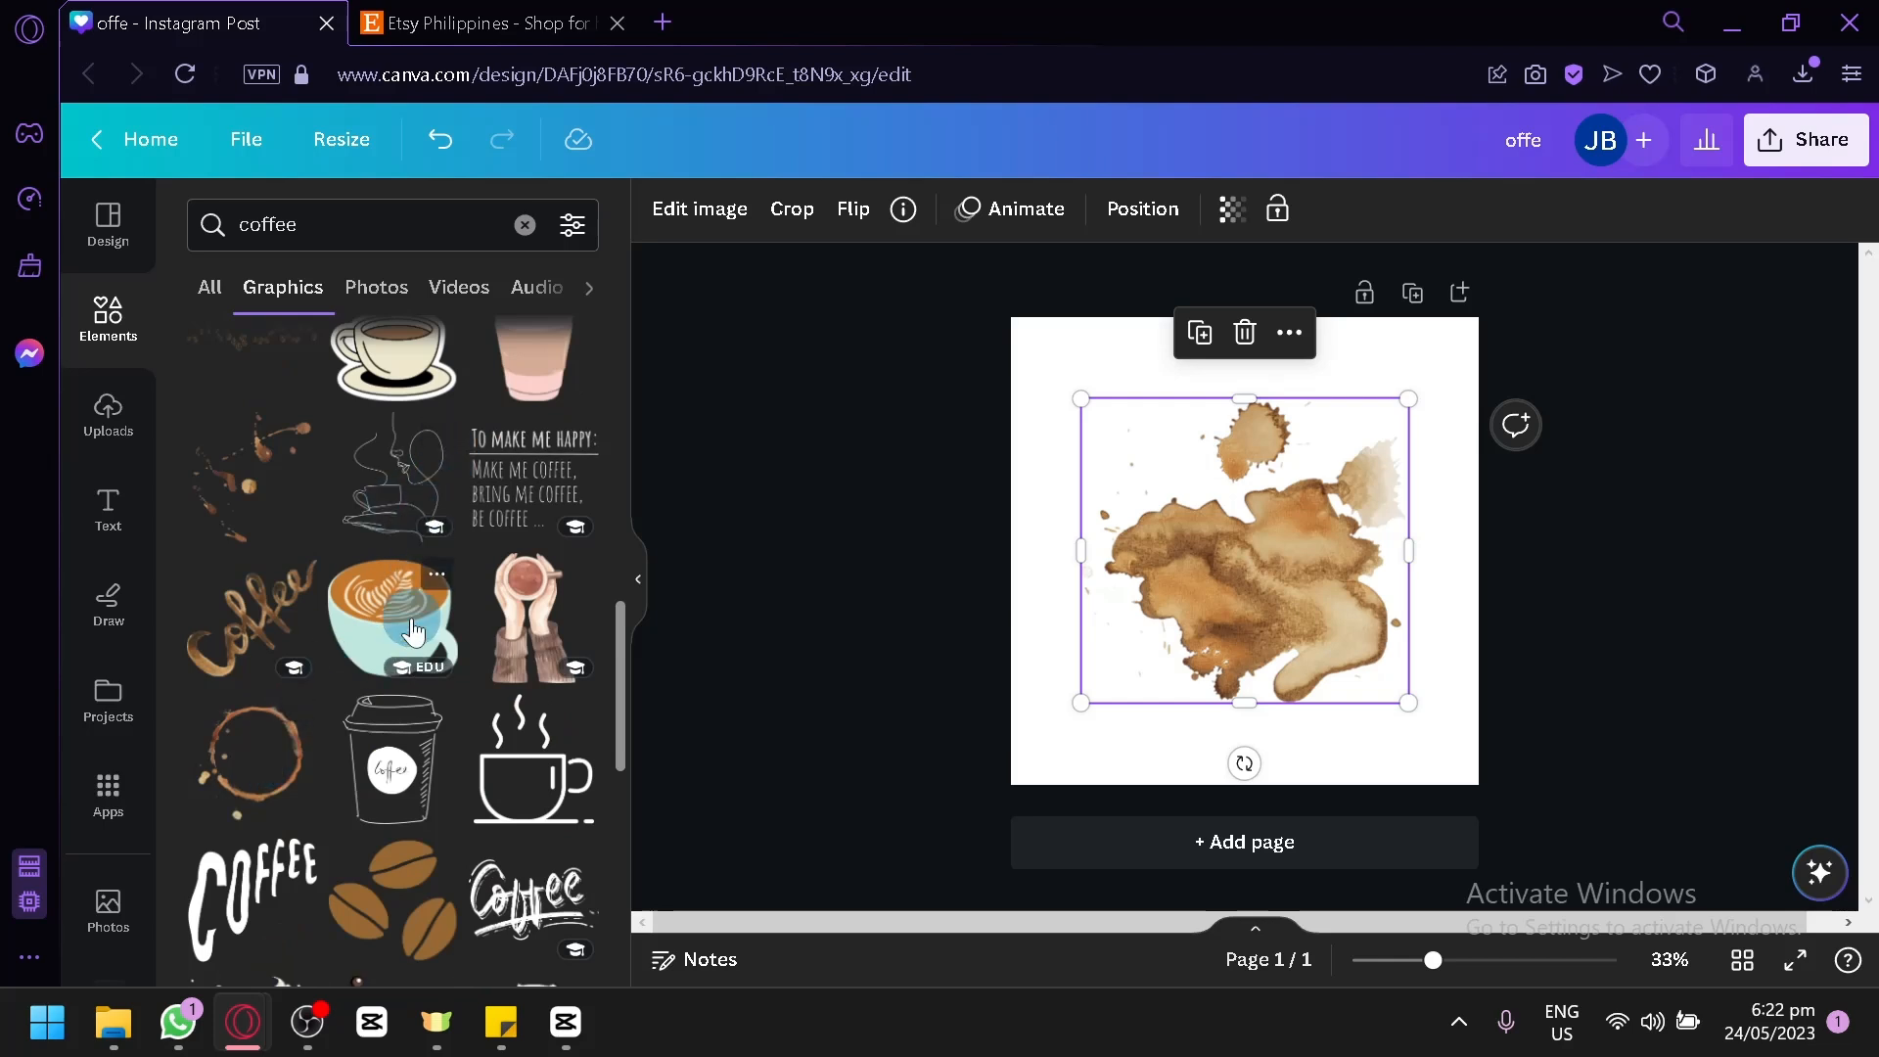
pyautogui.click(1142, 208)
pyautogui.click(1228, 450)
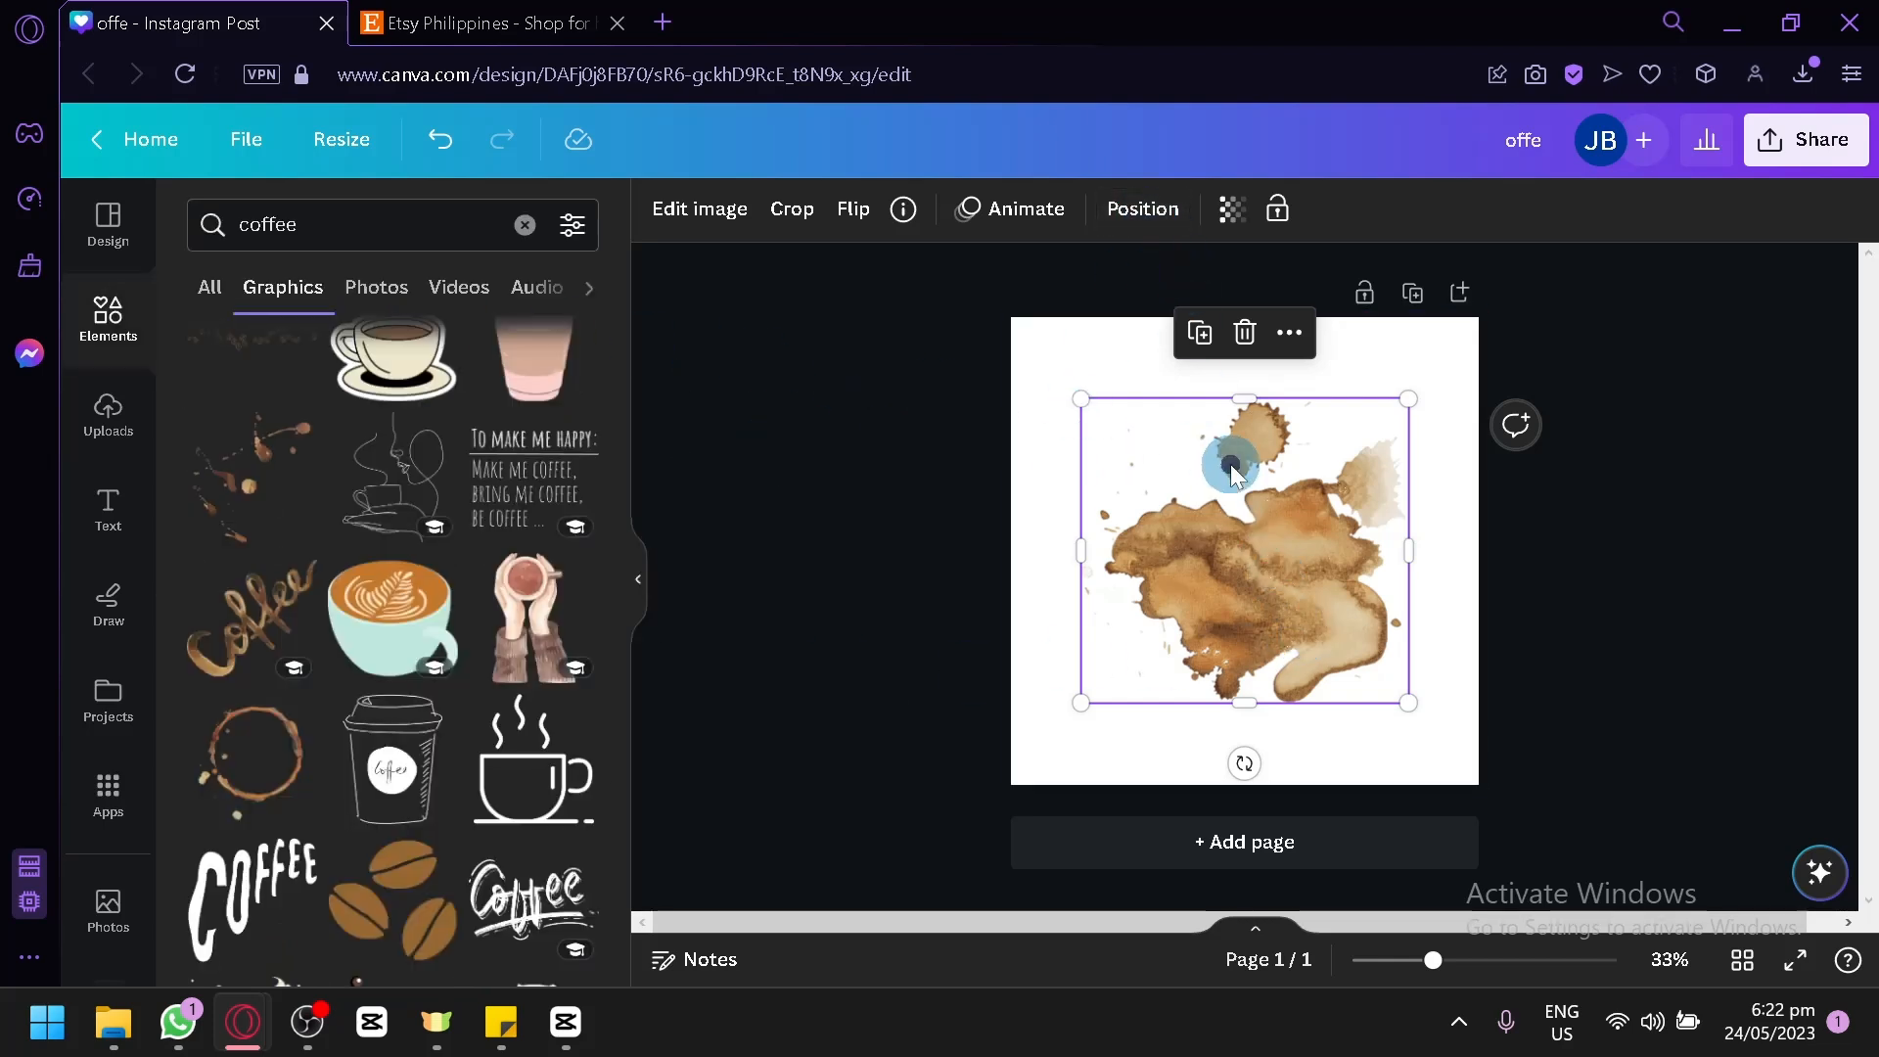
pyautogui.click(1232, 208)
pyautogui.moveTo(1229, 314); pyautogui.dragTo(1086, 315)
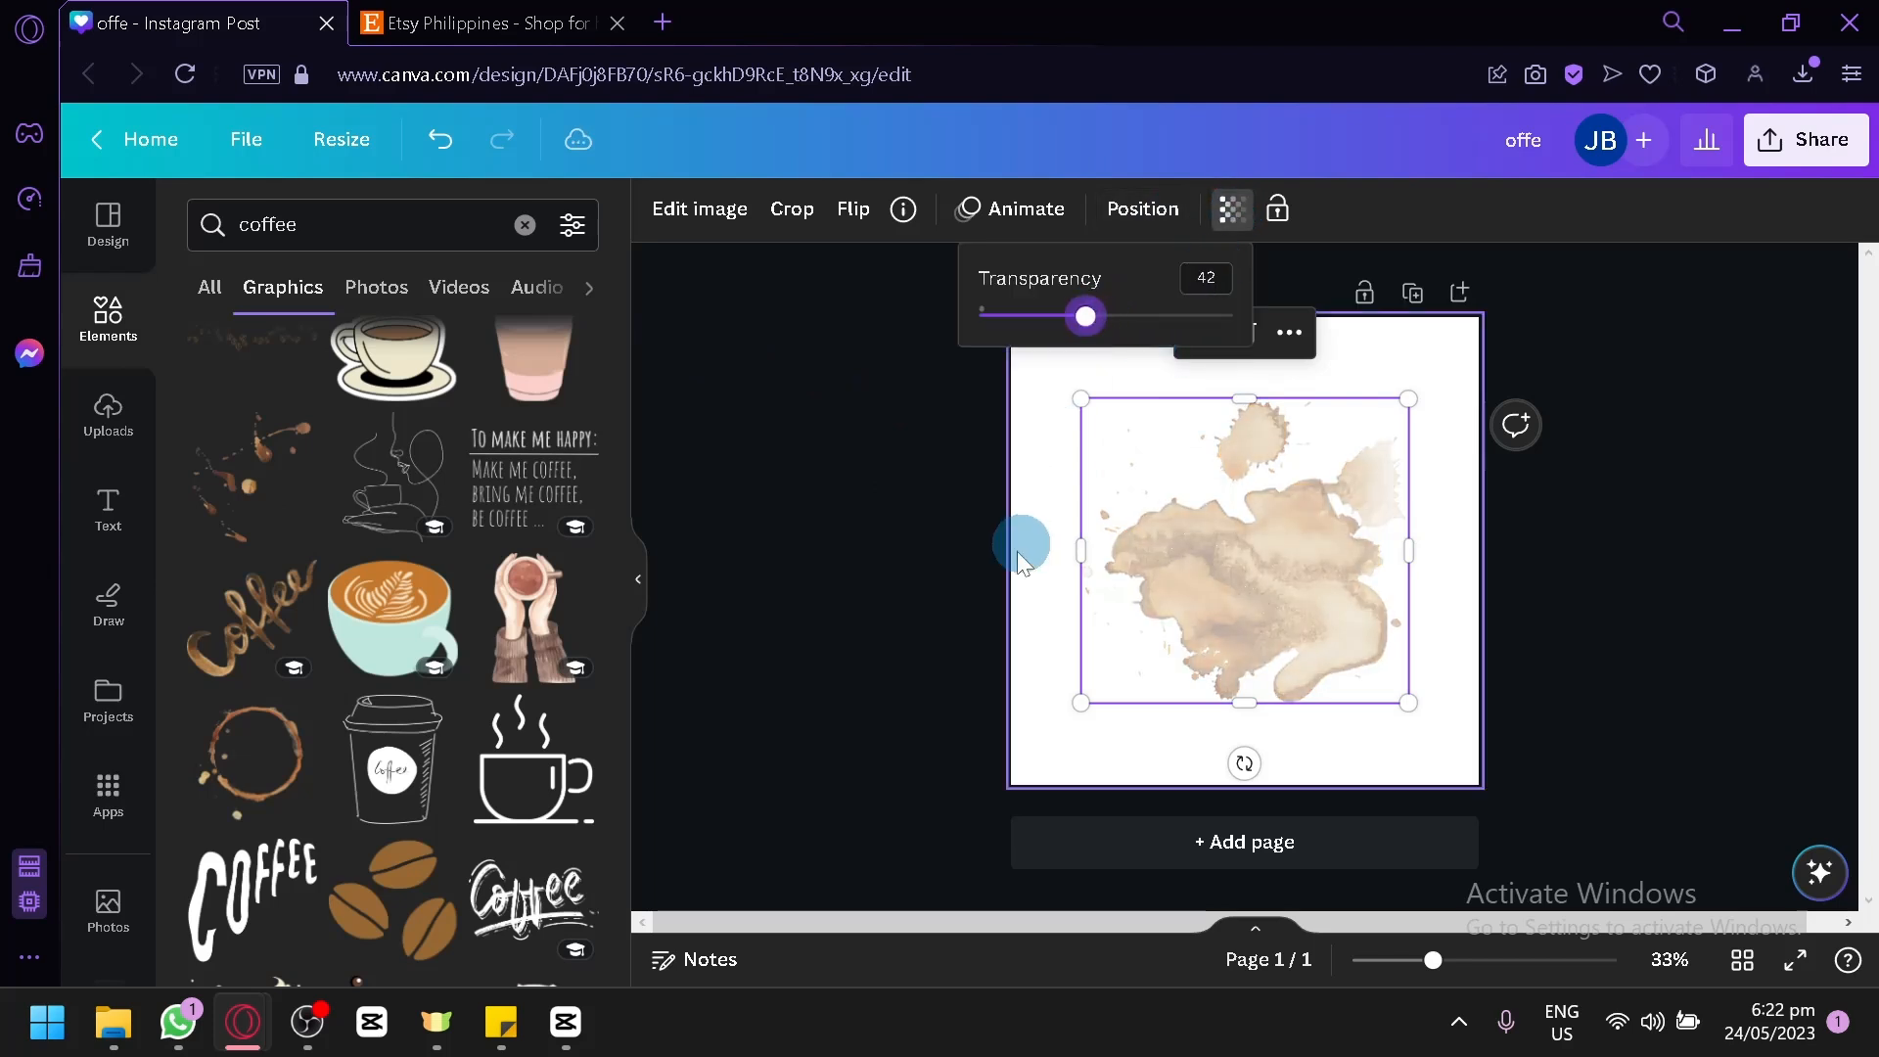
pyautogui.click(1026, 546)
pyautogui.click(1018, 600)
# Add the "To make me happy" coffee quote graphic to the upper-left part of the page
pyautogui.scroll(-2, 487, 682)
pyautogui.scroll(2, 499, 651)
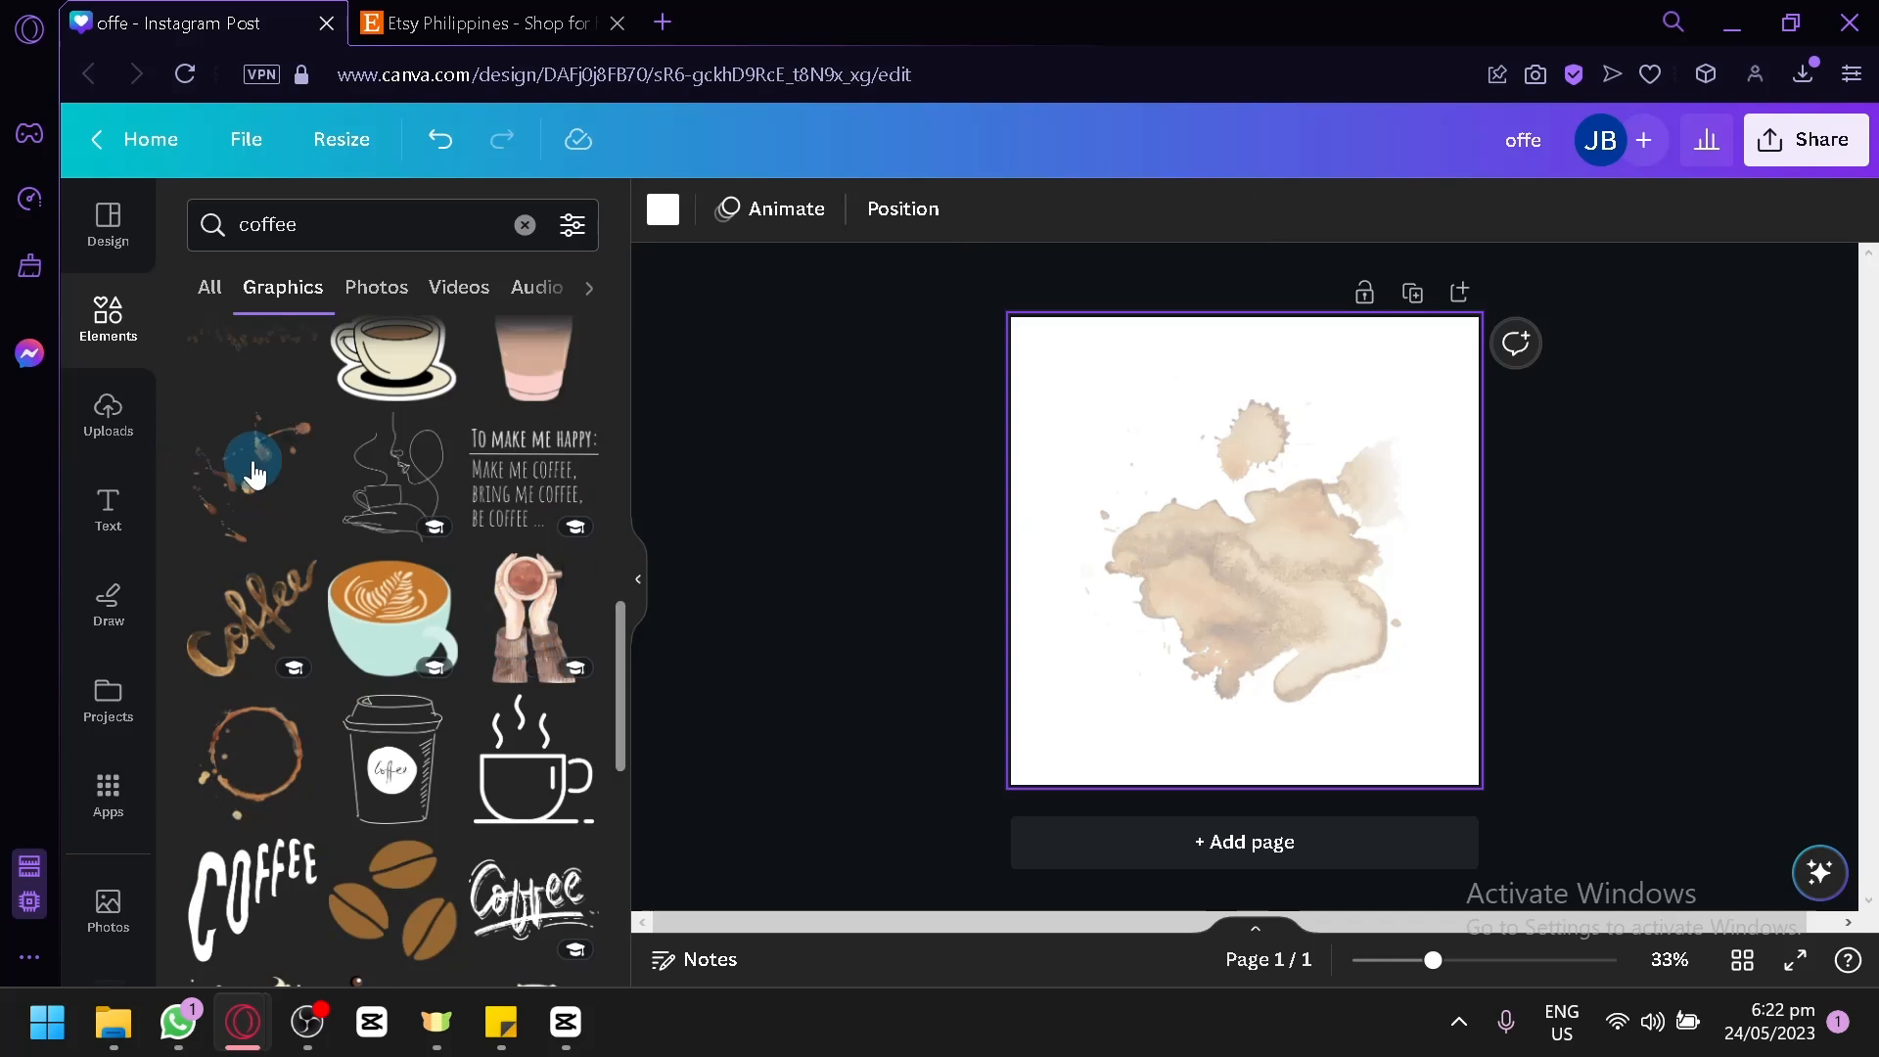
pyautogui.moveTo(480, 513); pyautogui.dragTo(1106, 490)
pyautogui.click(1136, 545)
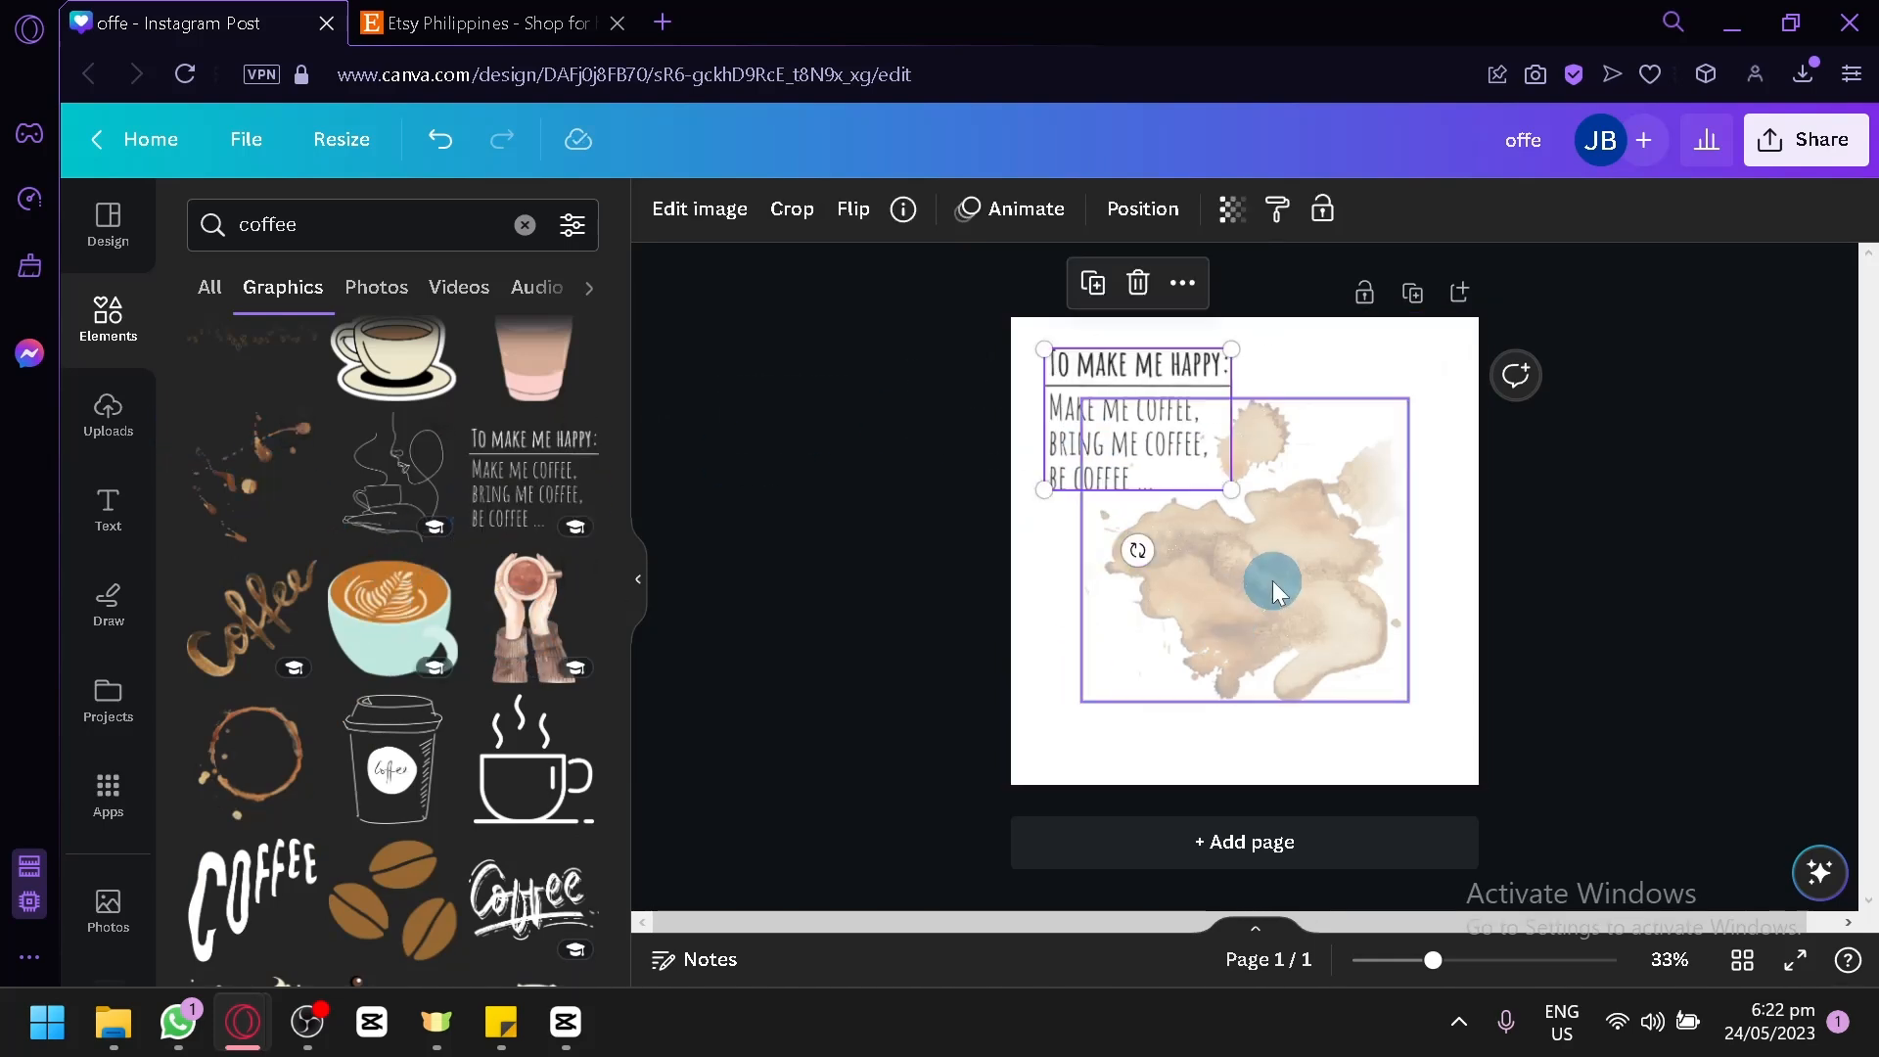
# Move the coffee stain to the page's lower-right corner and the quote graphic to the upper centre
pyautogui.moveTo(1258, 575); pyautogui.dragTo(1400, 734)
pyautogui.moveTo(1073, 434); pyautogui.dragTo(1179, 438)
pyautogui.click(1317, 734)
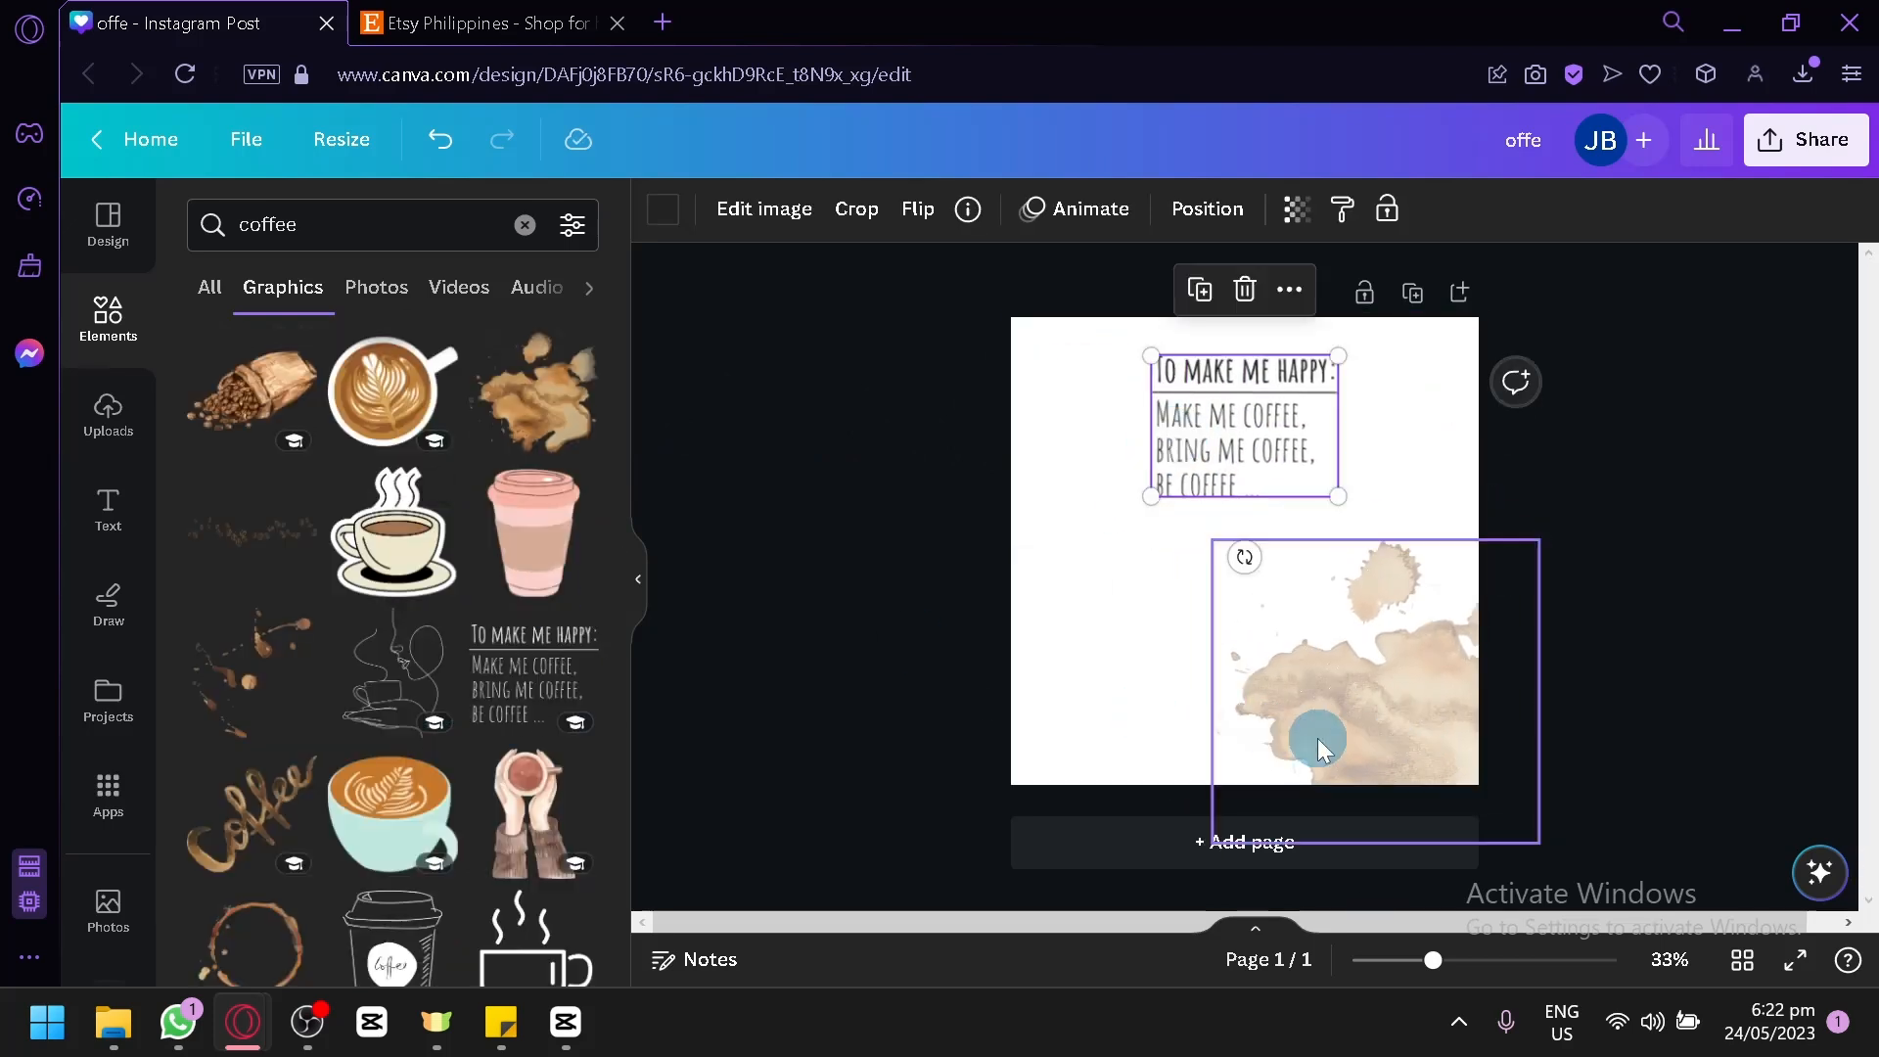
# Place copies of the coffee stain in the page's upper-left and lower-left corners, and shift the lower-right stain further outward
pyautogui.moveTo(1040, 555); pyautogui.dragTo(943, 442)
pyautogui.moveTo(1266, 649); pyautogui.dragTo(983, 843)
pyautogui.moveTo(1427, 703); pyautogui.dragTo(1474, 705)
# Add the uploaded picture of the brown takeaway coffee cup to the page and remove its background
pyautogui.scroll(-5, 208, 604)
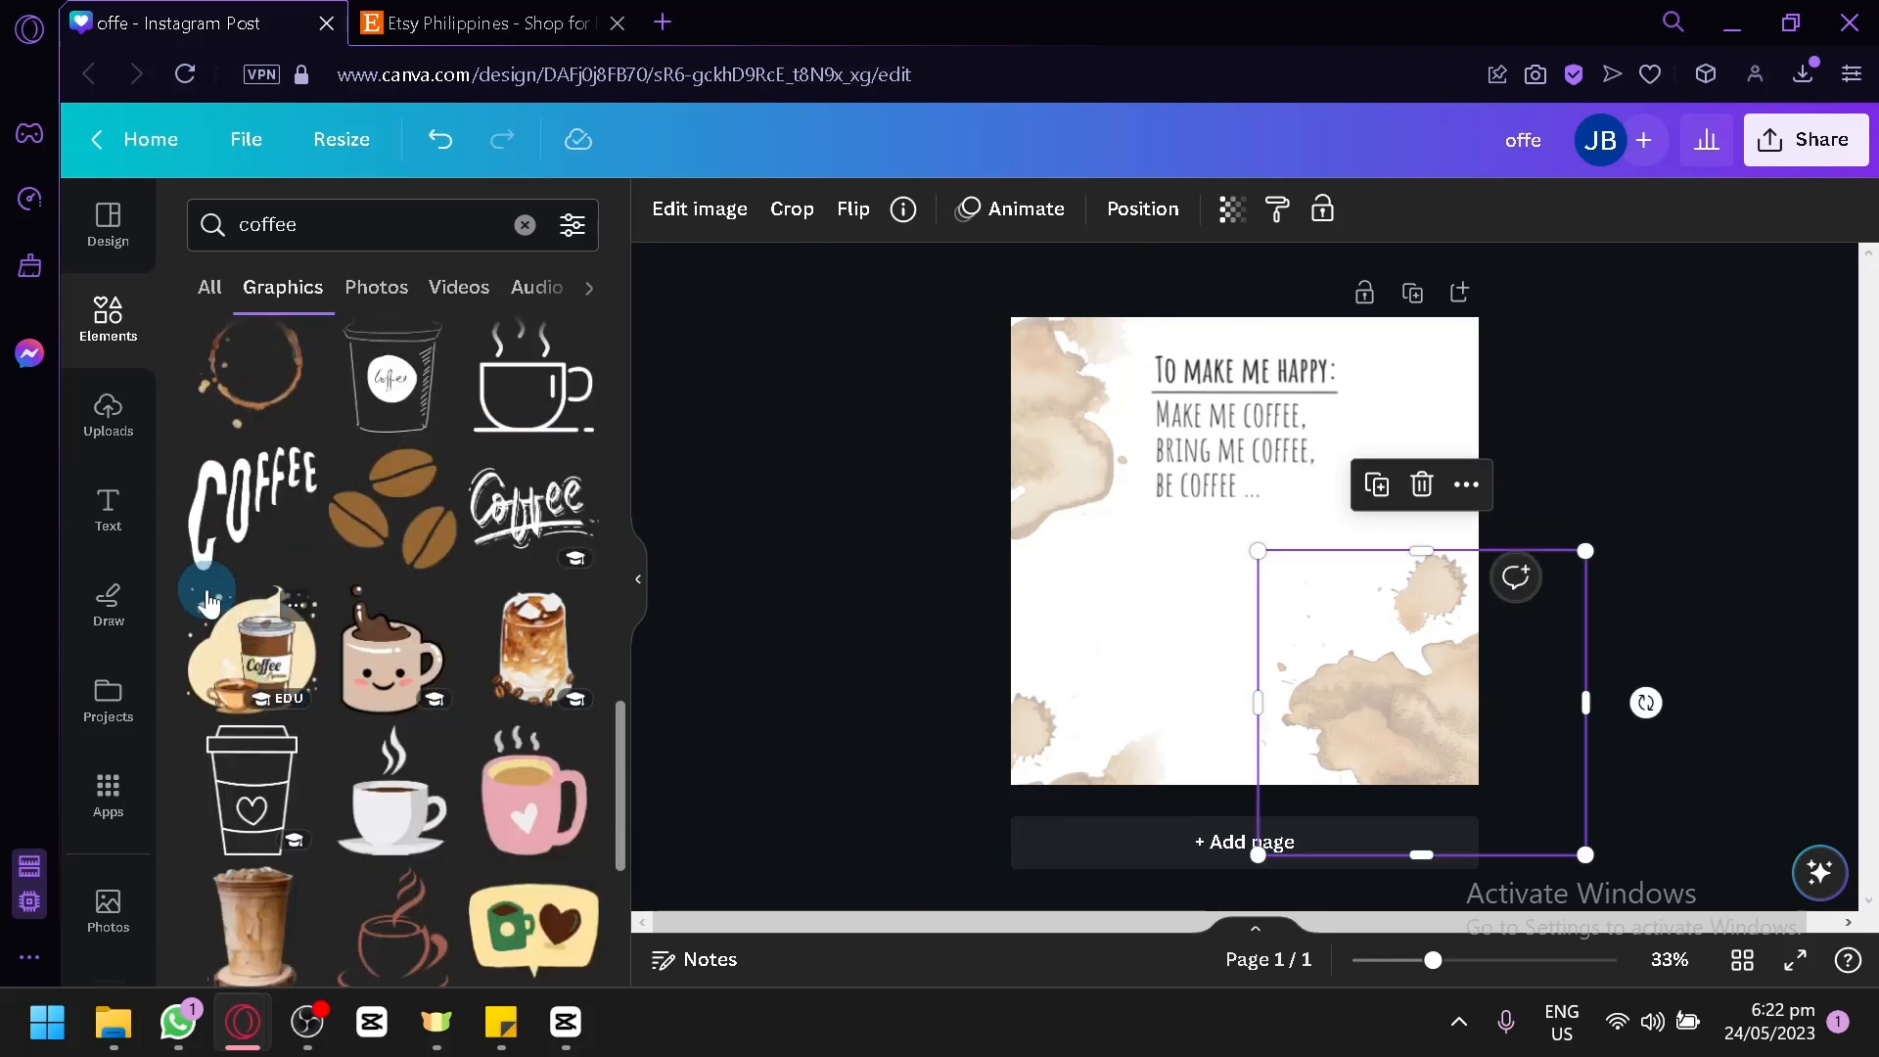
pyautogui.click(88, 409)
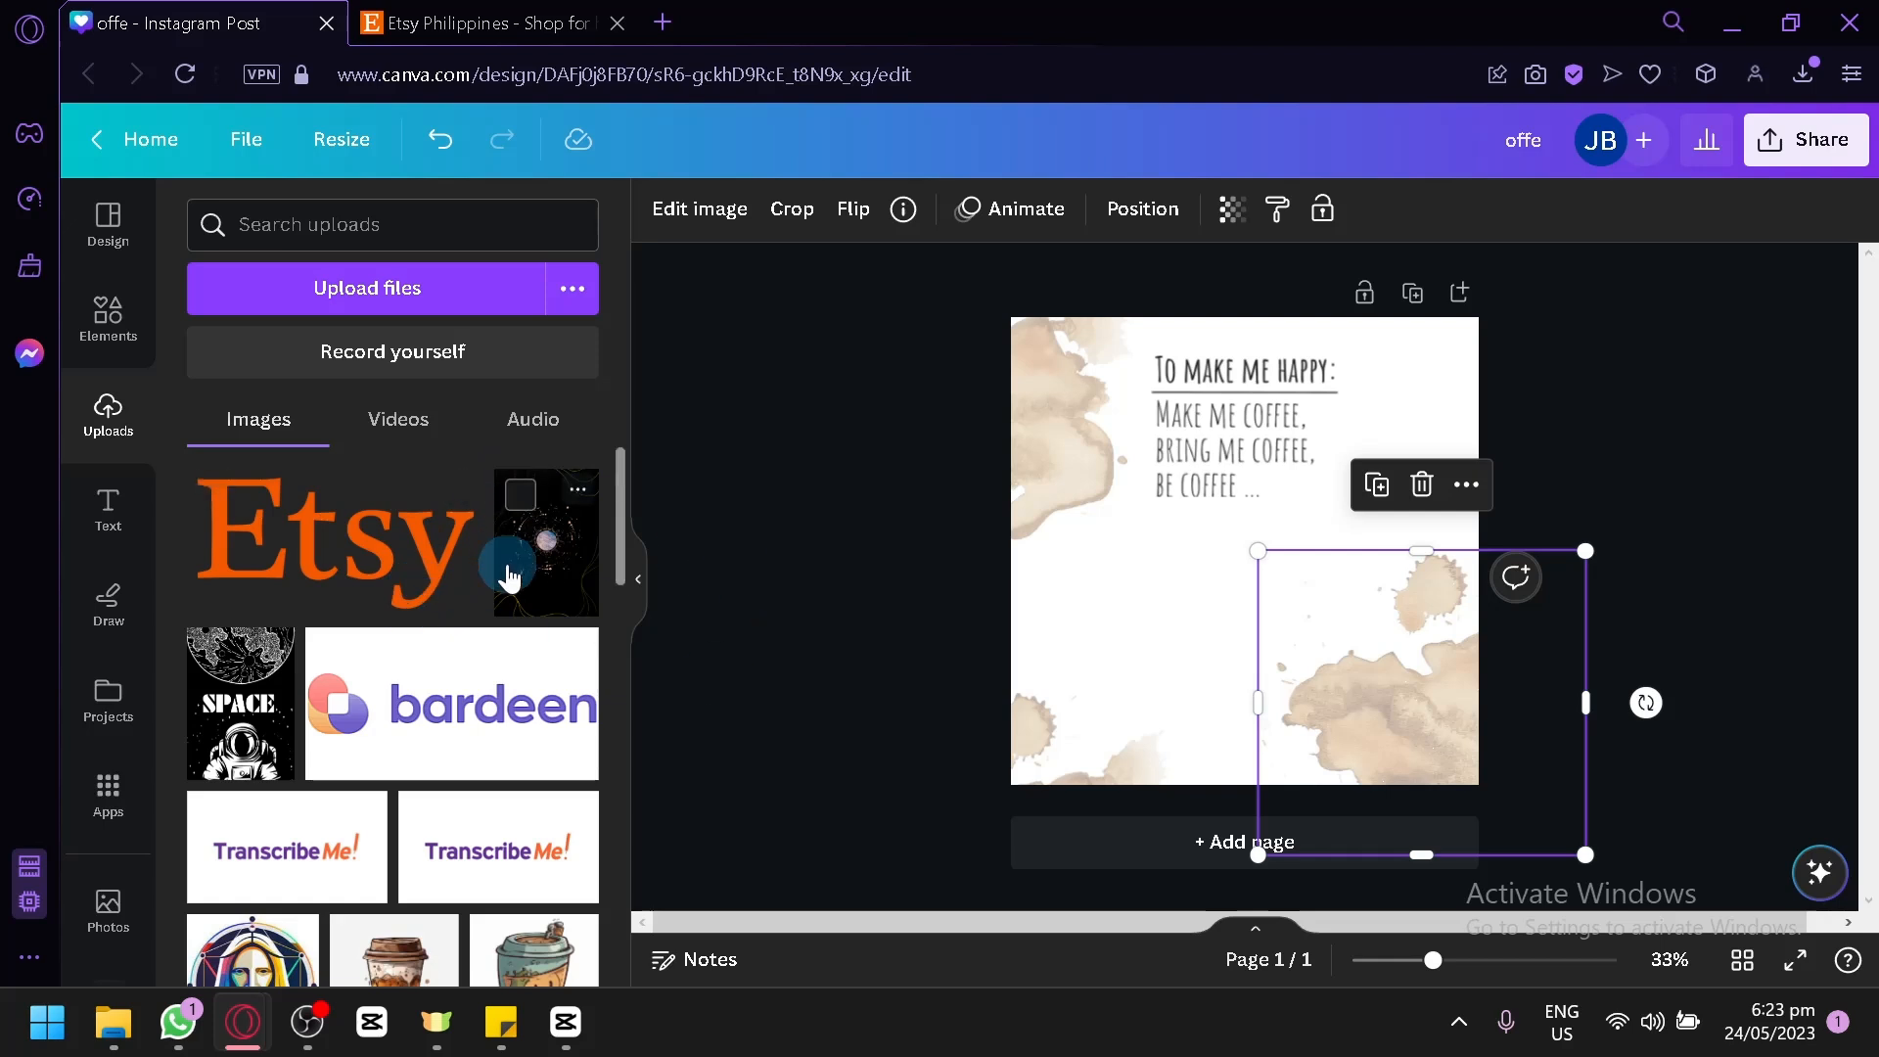
pyautogui.scroll(-2, 509, 578)
pyautogui.moveTo(397, 773); pyautogui.dragTo(1172, 551)
pyautogui.click(685, 217)
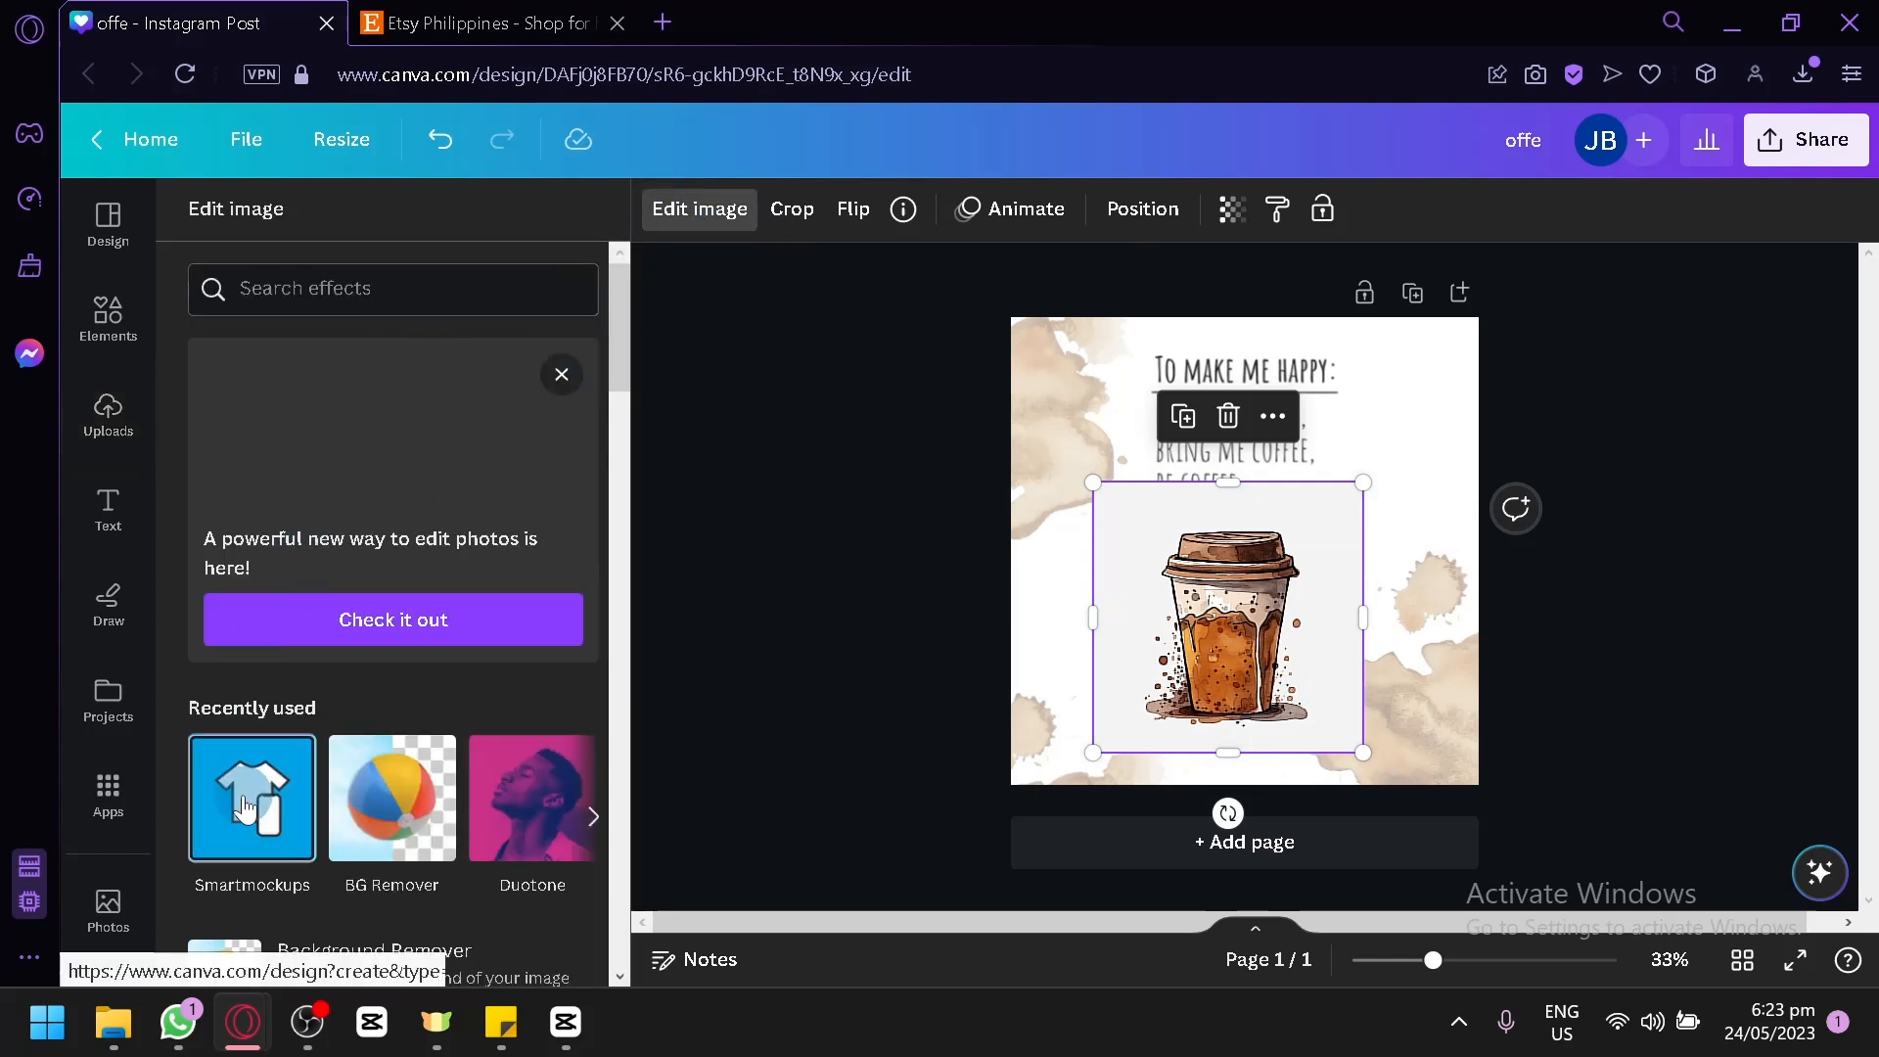
pyautogui.click(389, 812)
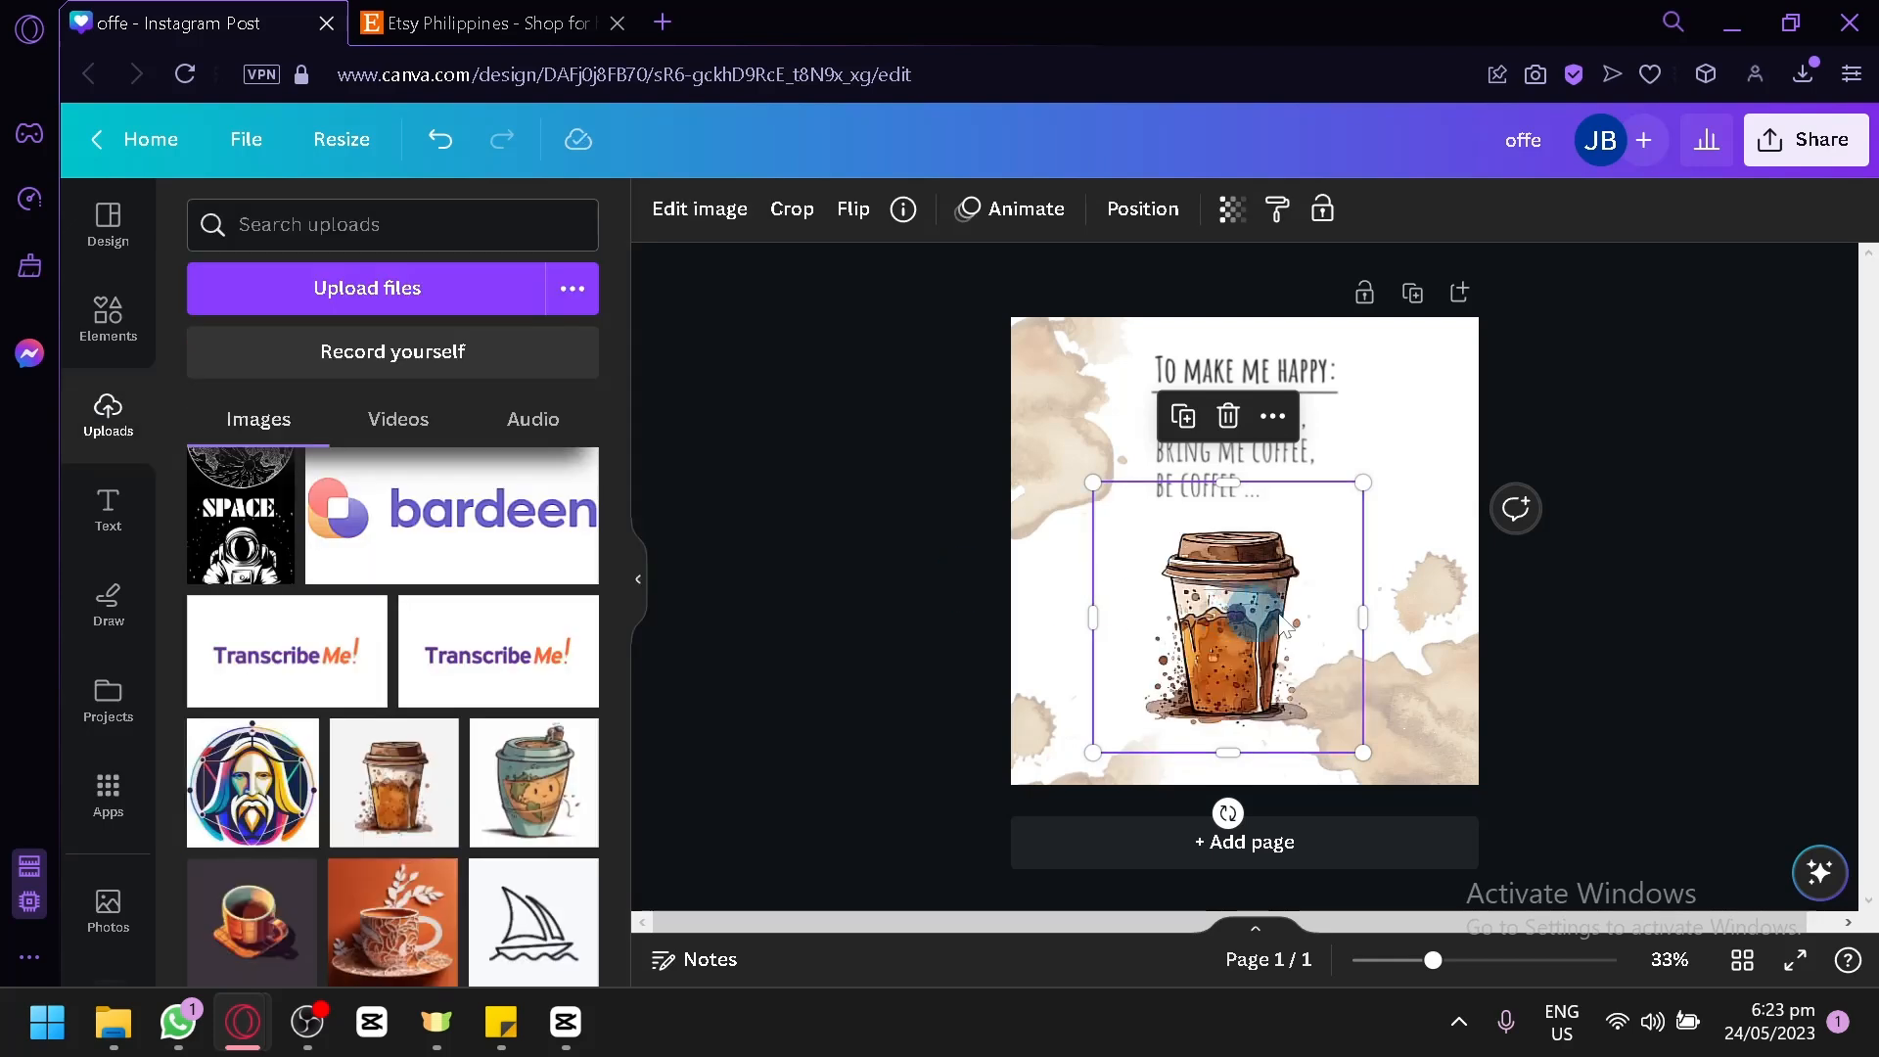
# Enlarge the quote graphic at the top of the page and position the coffee cup below it
pyautogui.moveTo(1269, 614); pyautogui.dragTo(1337, 614)
pyautogui.moveTo(1172, 485); pyautogui.dragTo(1125, 479)
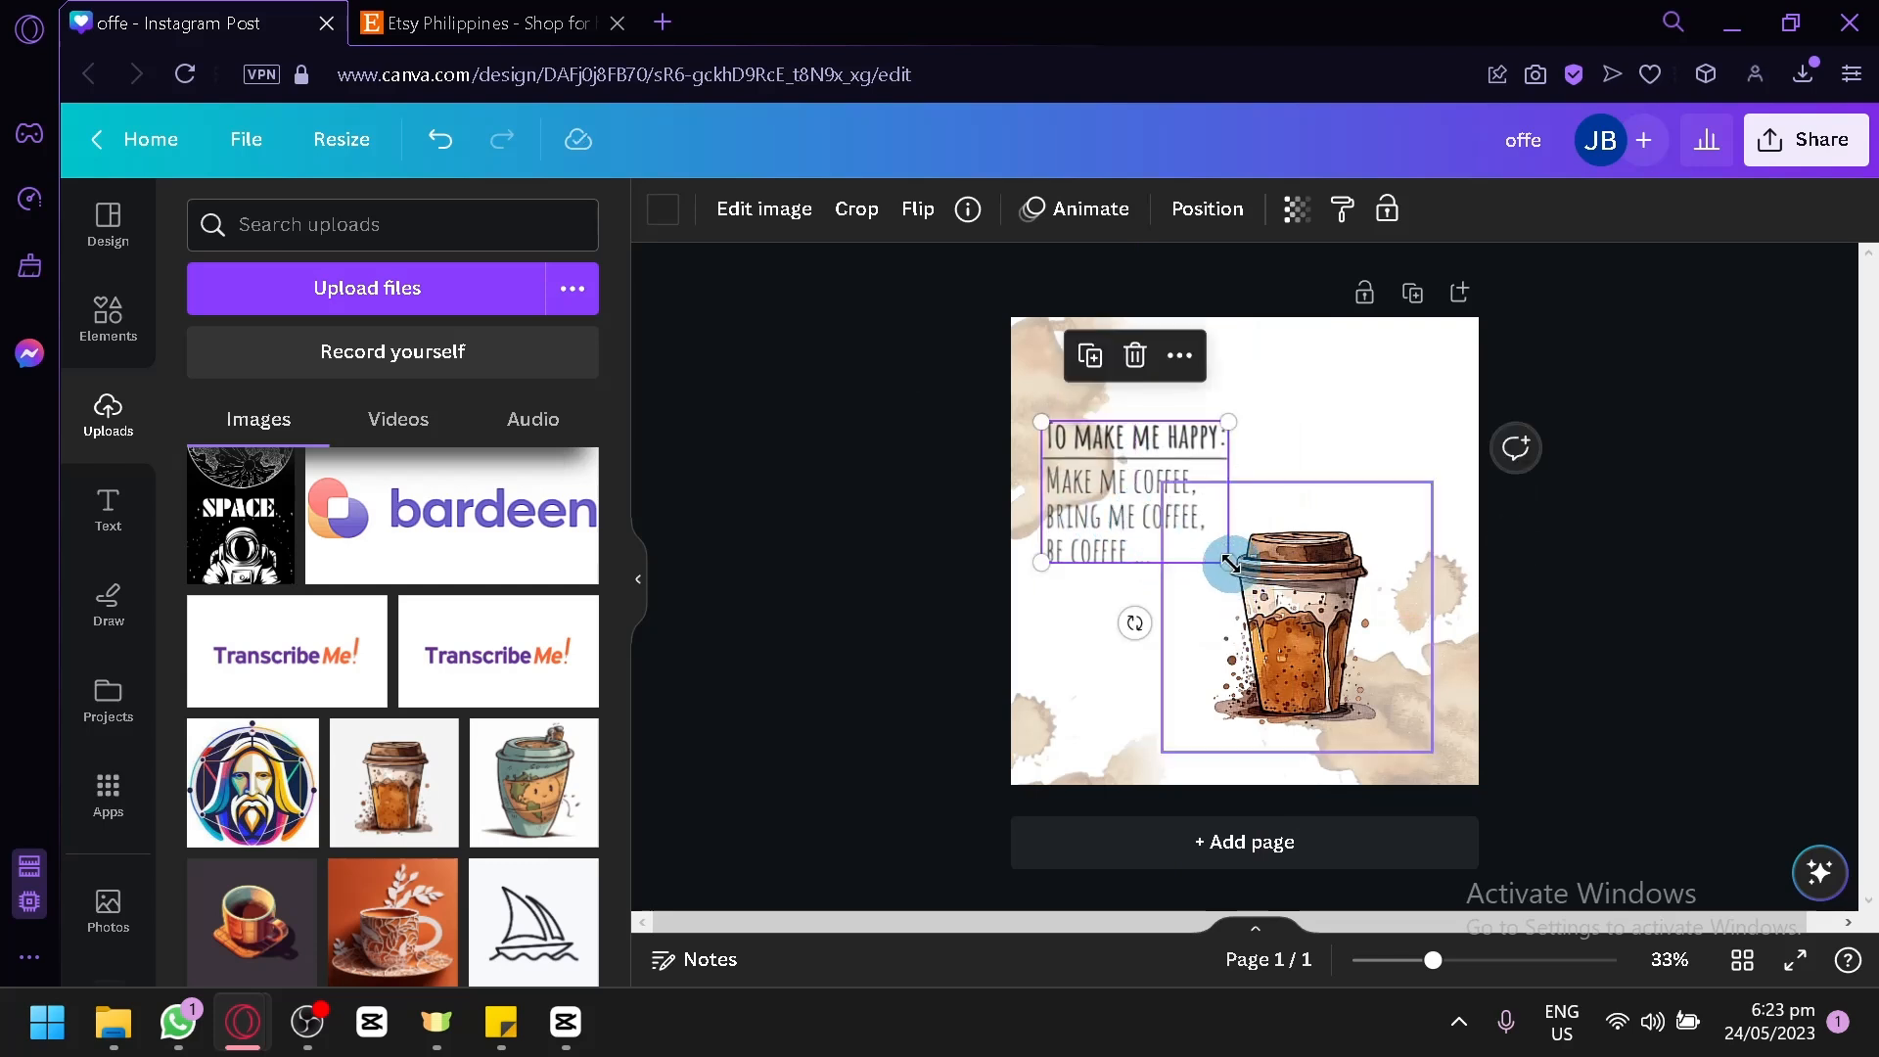
pyautogui.moveTo(1230, 564); pyautogui.dragTo(1274, 597)
pyautogui.moveTo(1188, 503); pyautogui.dragTo(1262, 436)
pyautogui.moveTo(1358, 634); pyautogui.dragTo(1320, 619)
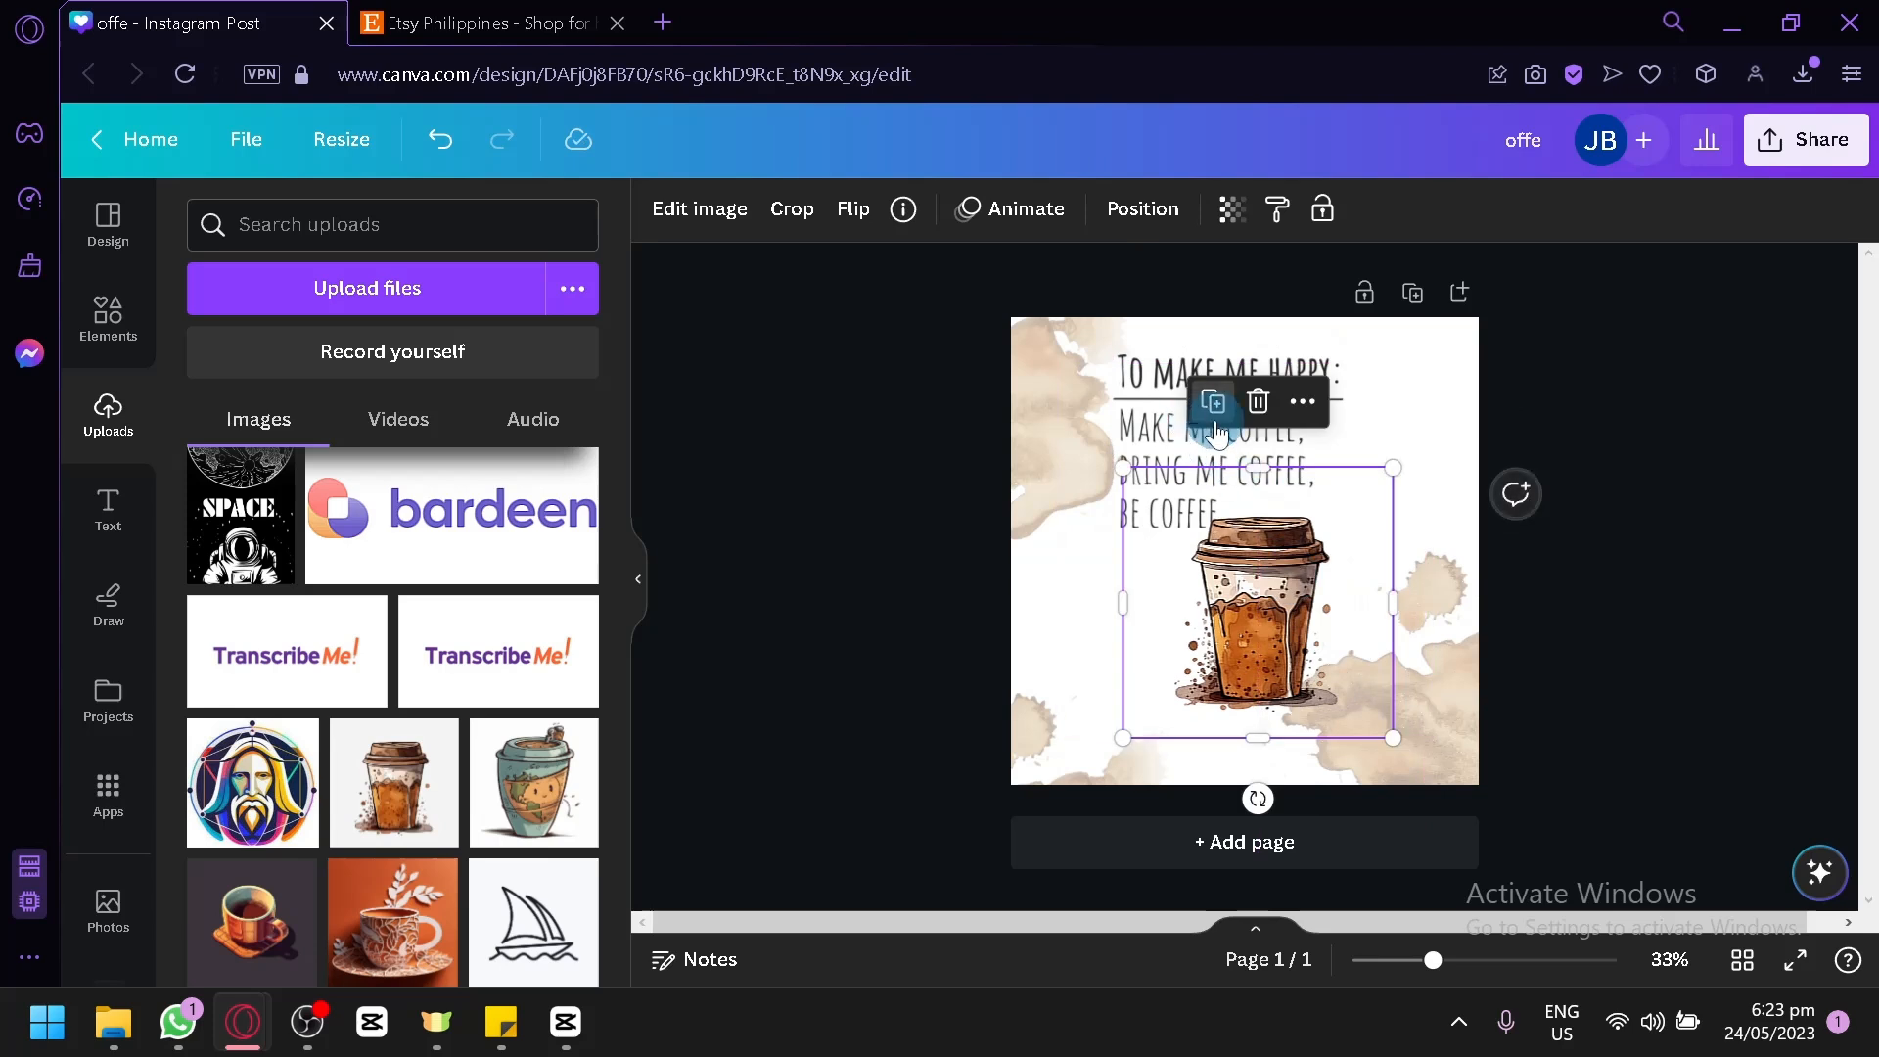
pyautogui.moveTo(1187, 428); pyautogui.dragTo(1190, 404)
# Centre the coffee cup horizontally on the page beneath the quote
pyautogui.click(1280, 647)
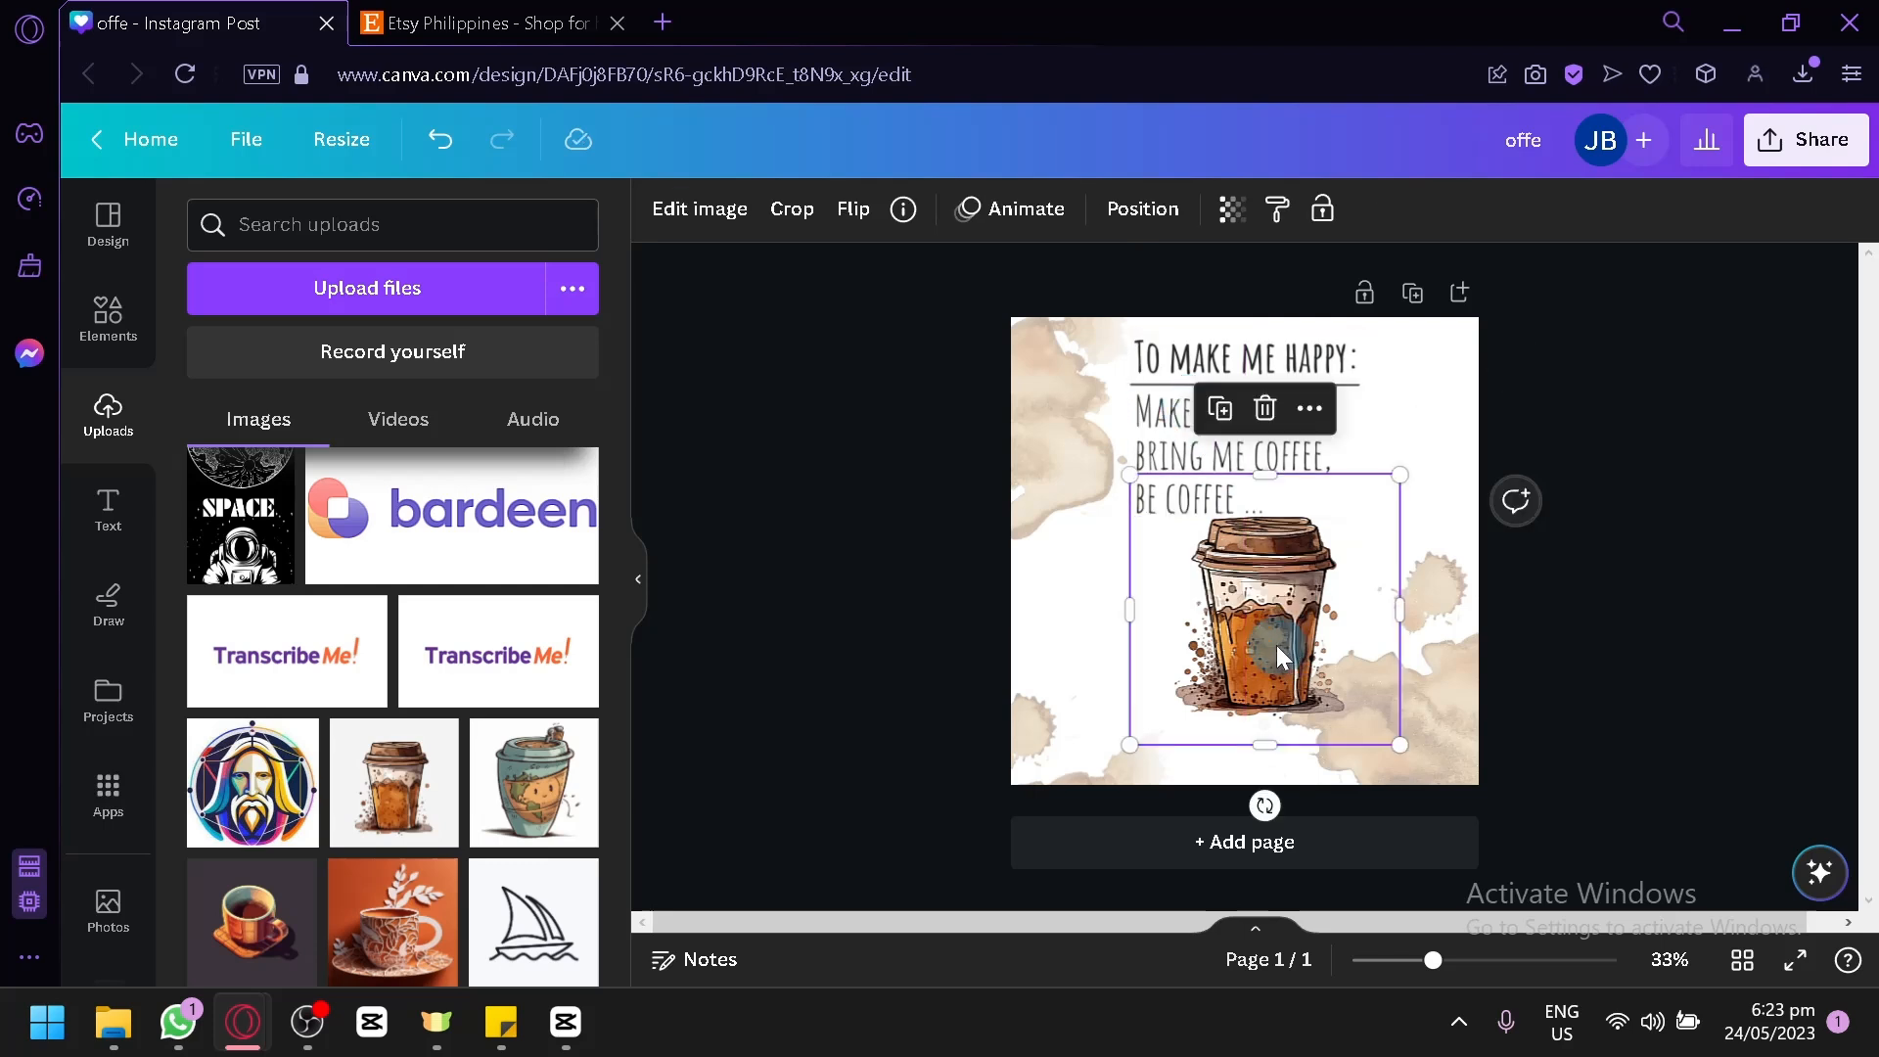
pyautogui.press('Delete')
pyautogui.moveTo(1265, 648); pyautogui.dragTo(1293, 620)
pyautogui.click(1634, 662)
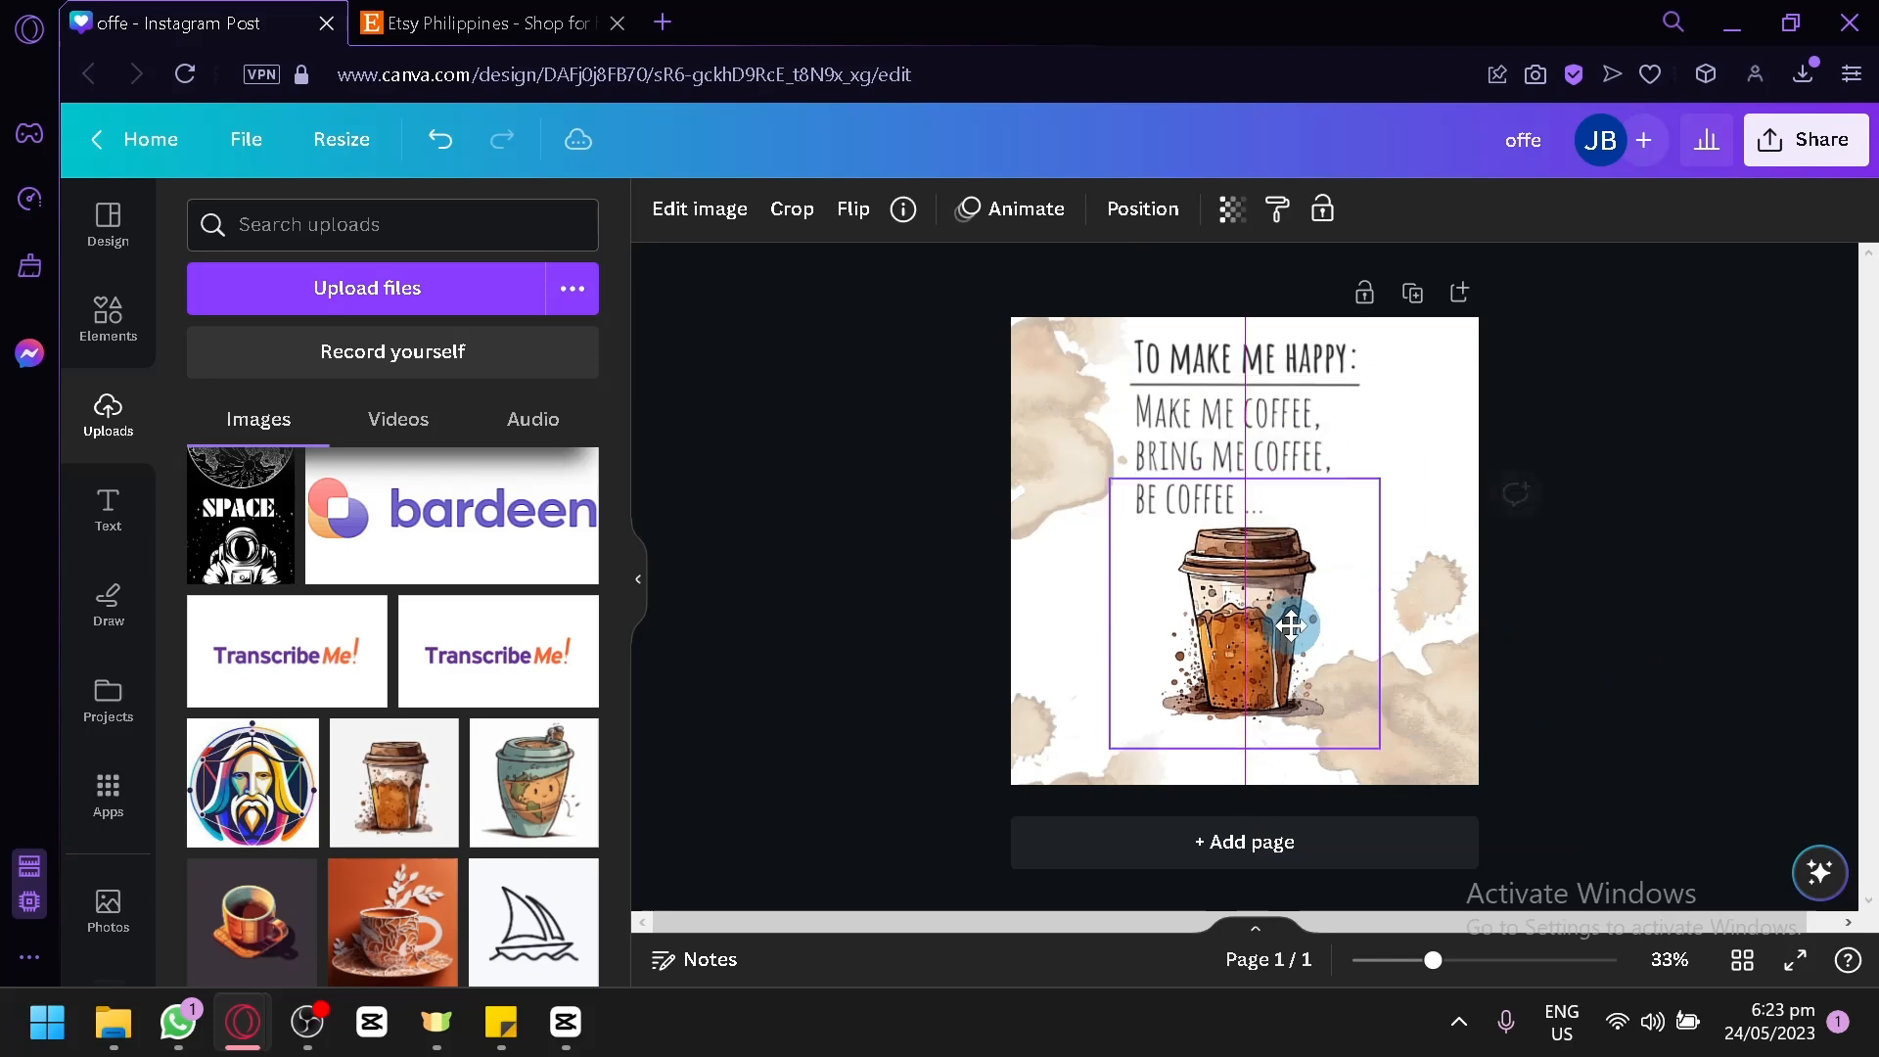
# Move the quote down to the middle of the page and place the coffee cup over it, keeping the cup's size
pyautogui.moveTo(1184, 463); pyautogui.dragTo(1172, 581)
pyautogui.moveTo(1278, 685); pyautogui.dragTo(1282, 650)
pyautogui.moveTo(1111, 433); pyautogui.dragTo(1079, 403)
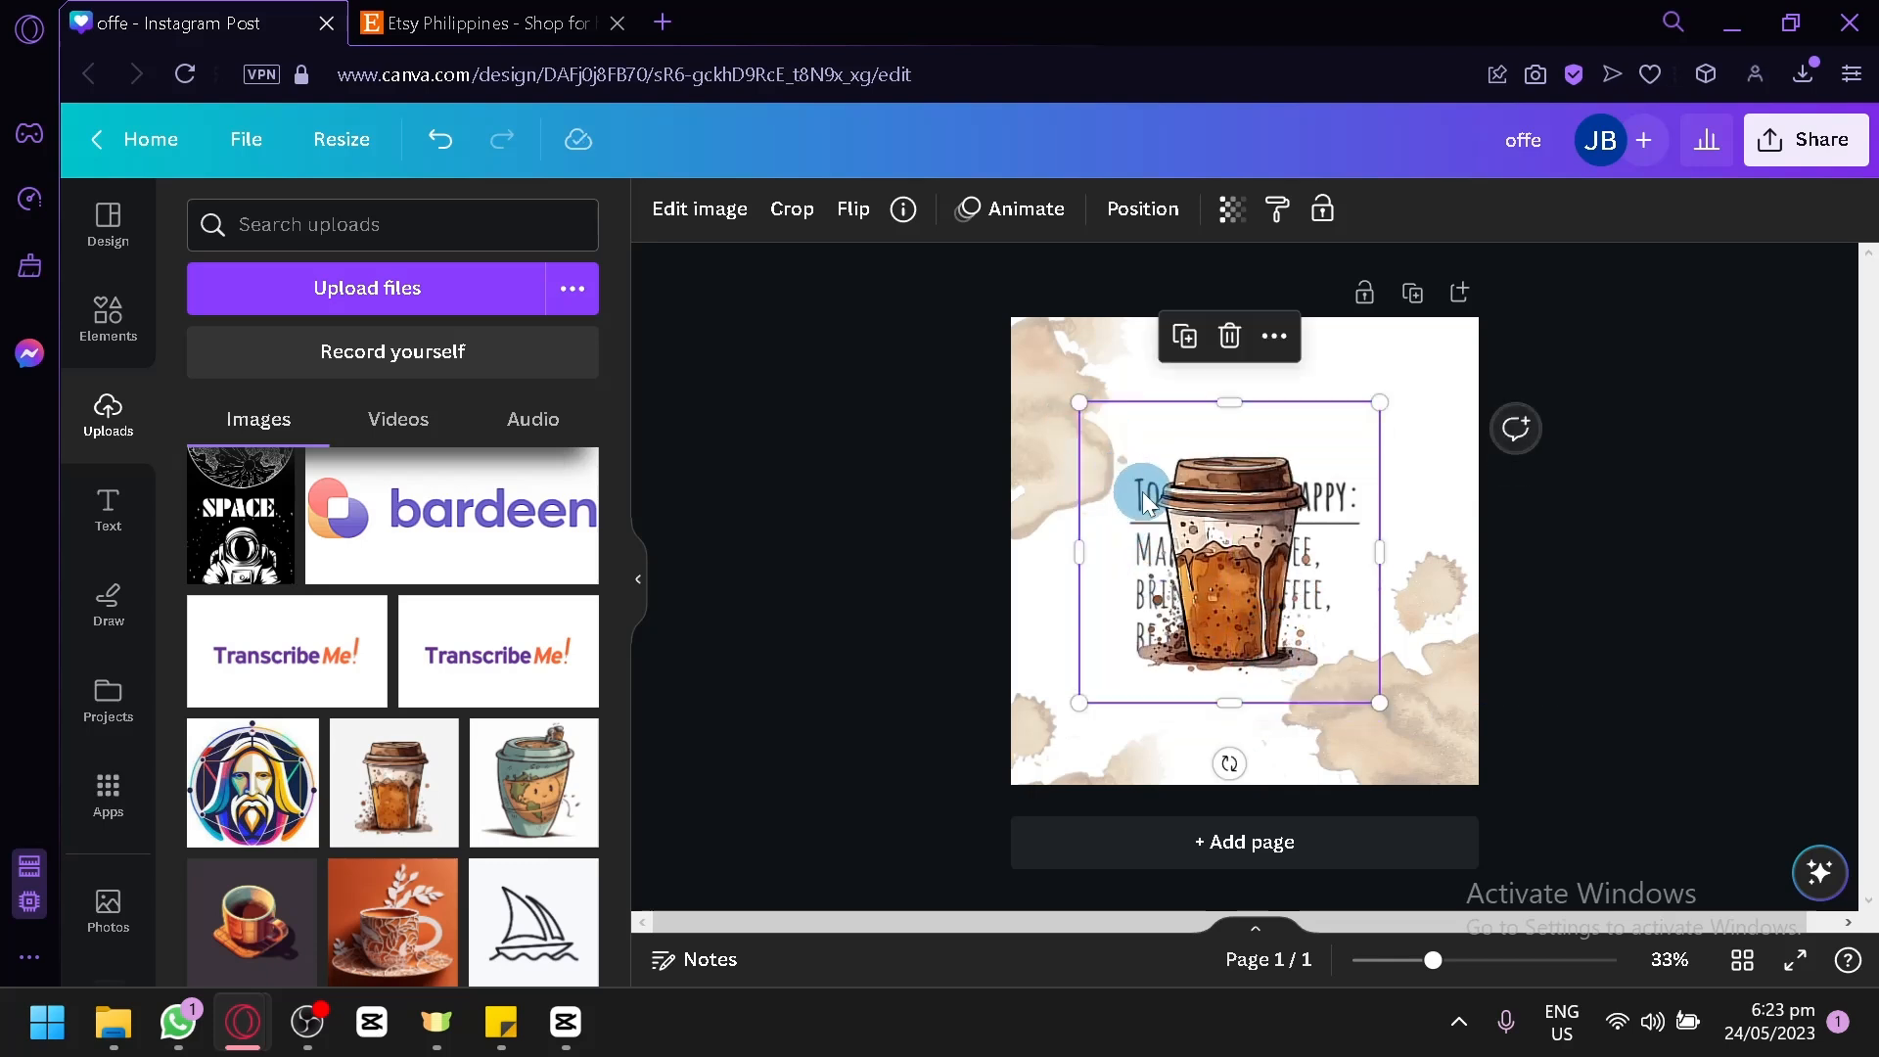
pyautogui.hotkey('ctrl', 'z')
pyautogui.click(1065, 564)
# Send the coffee cup one layer backward, behind the quote graphic
pyautogui.click(1162, 536)
pyautogui.click(1136, 208)
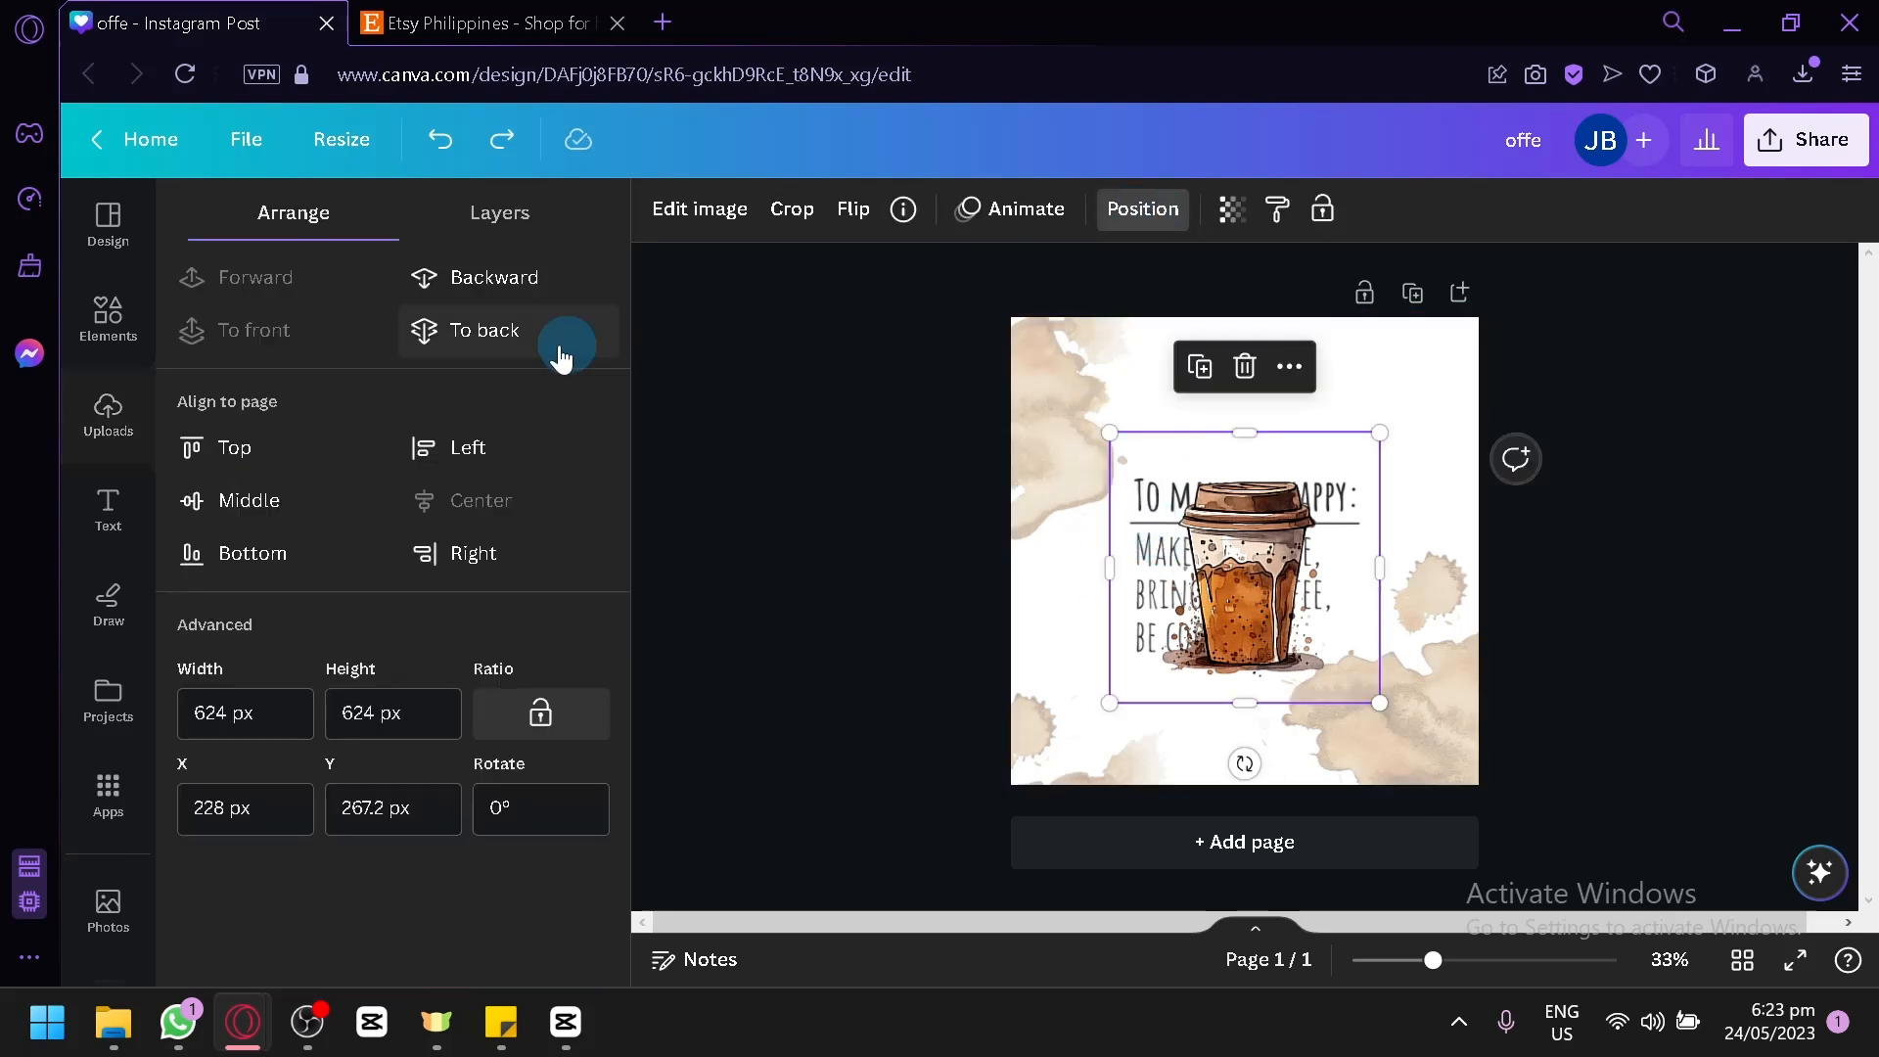
pyautogui.click(495, 279)
pyautogui.click(1205, 475)
# Enlarge the quote graphic to about 730 by 549 px, centred on the page, and send it to the back
pyautogui.click(1144, 535)
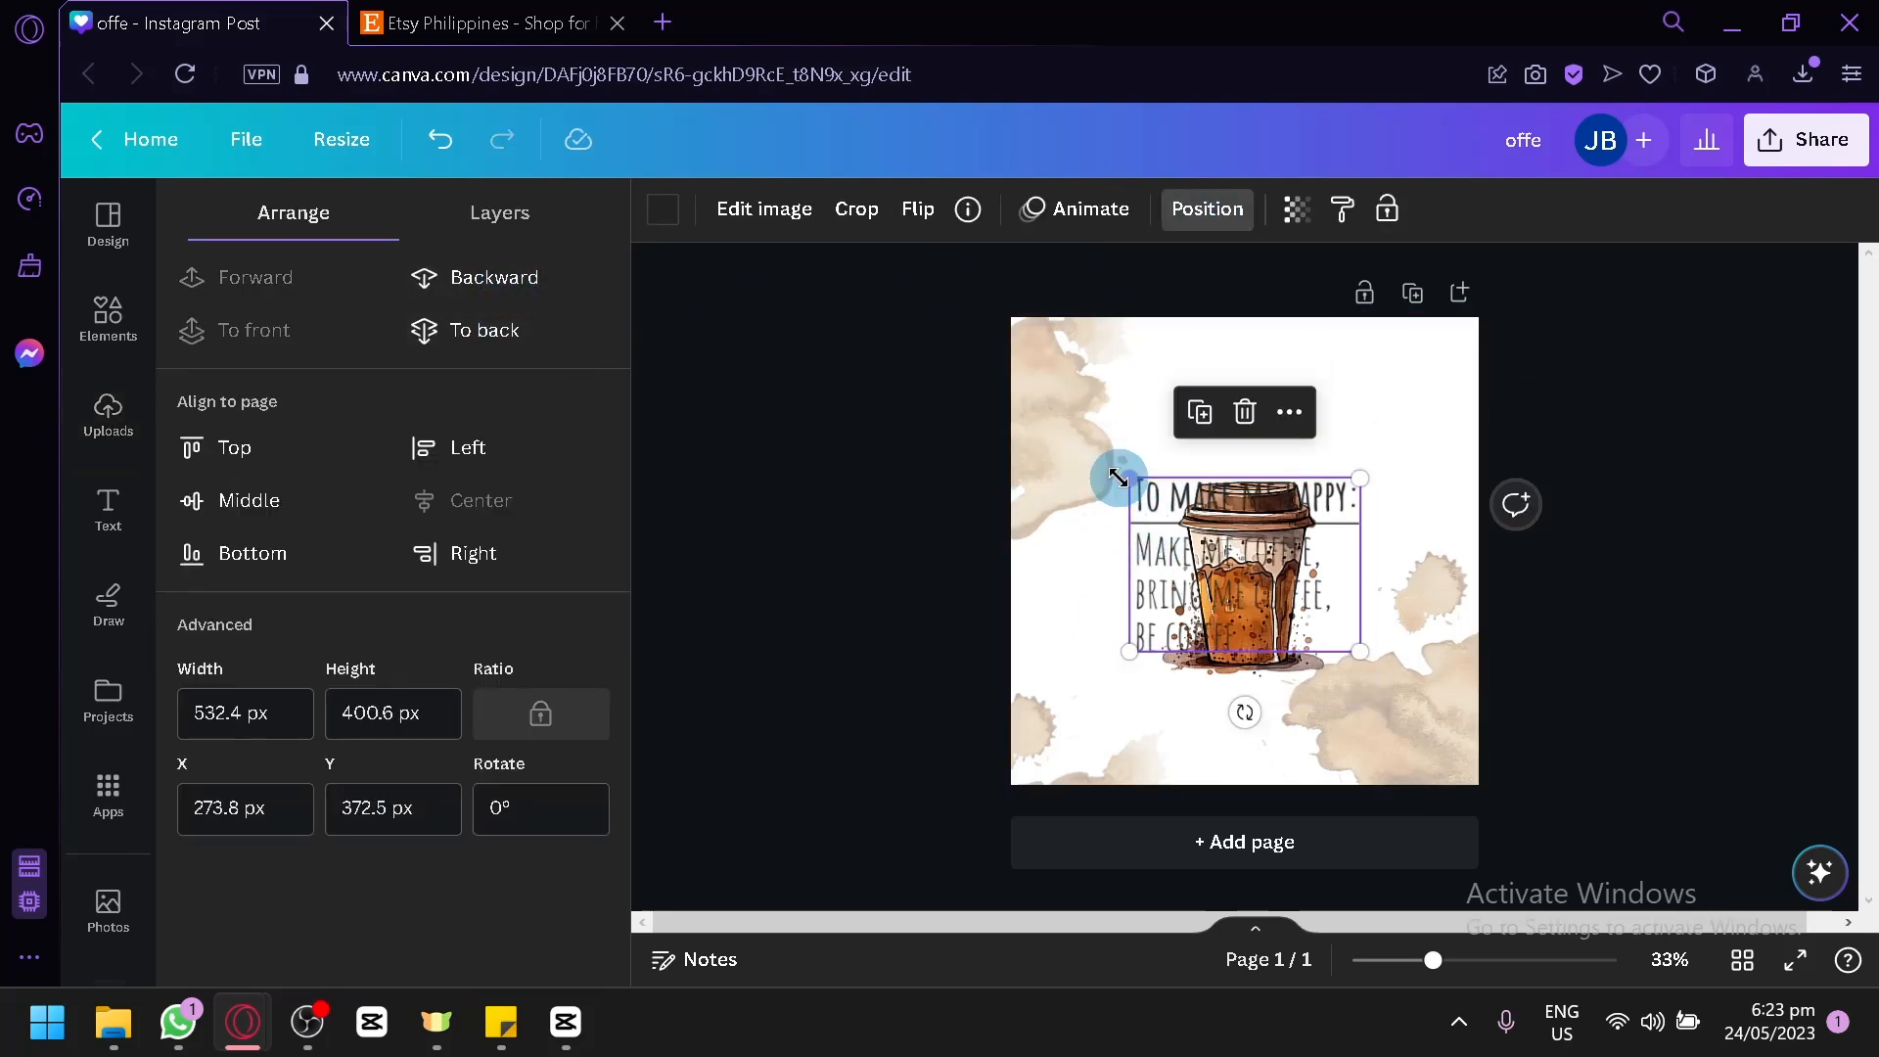
pyautogui.moveTo(1125, 476); pyautogui.dragTo(1039, 412)
pyautogui.moveTo(1174, 505); pyautogui.dragTo(1216, 523)
pyautogui.click(554, 328)
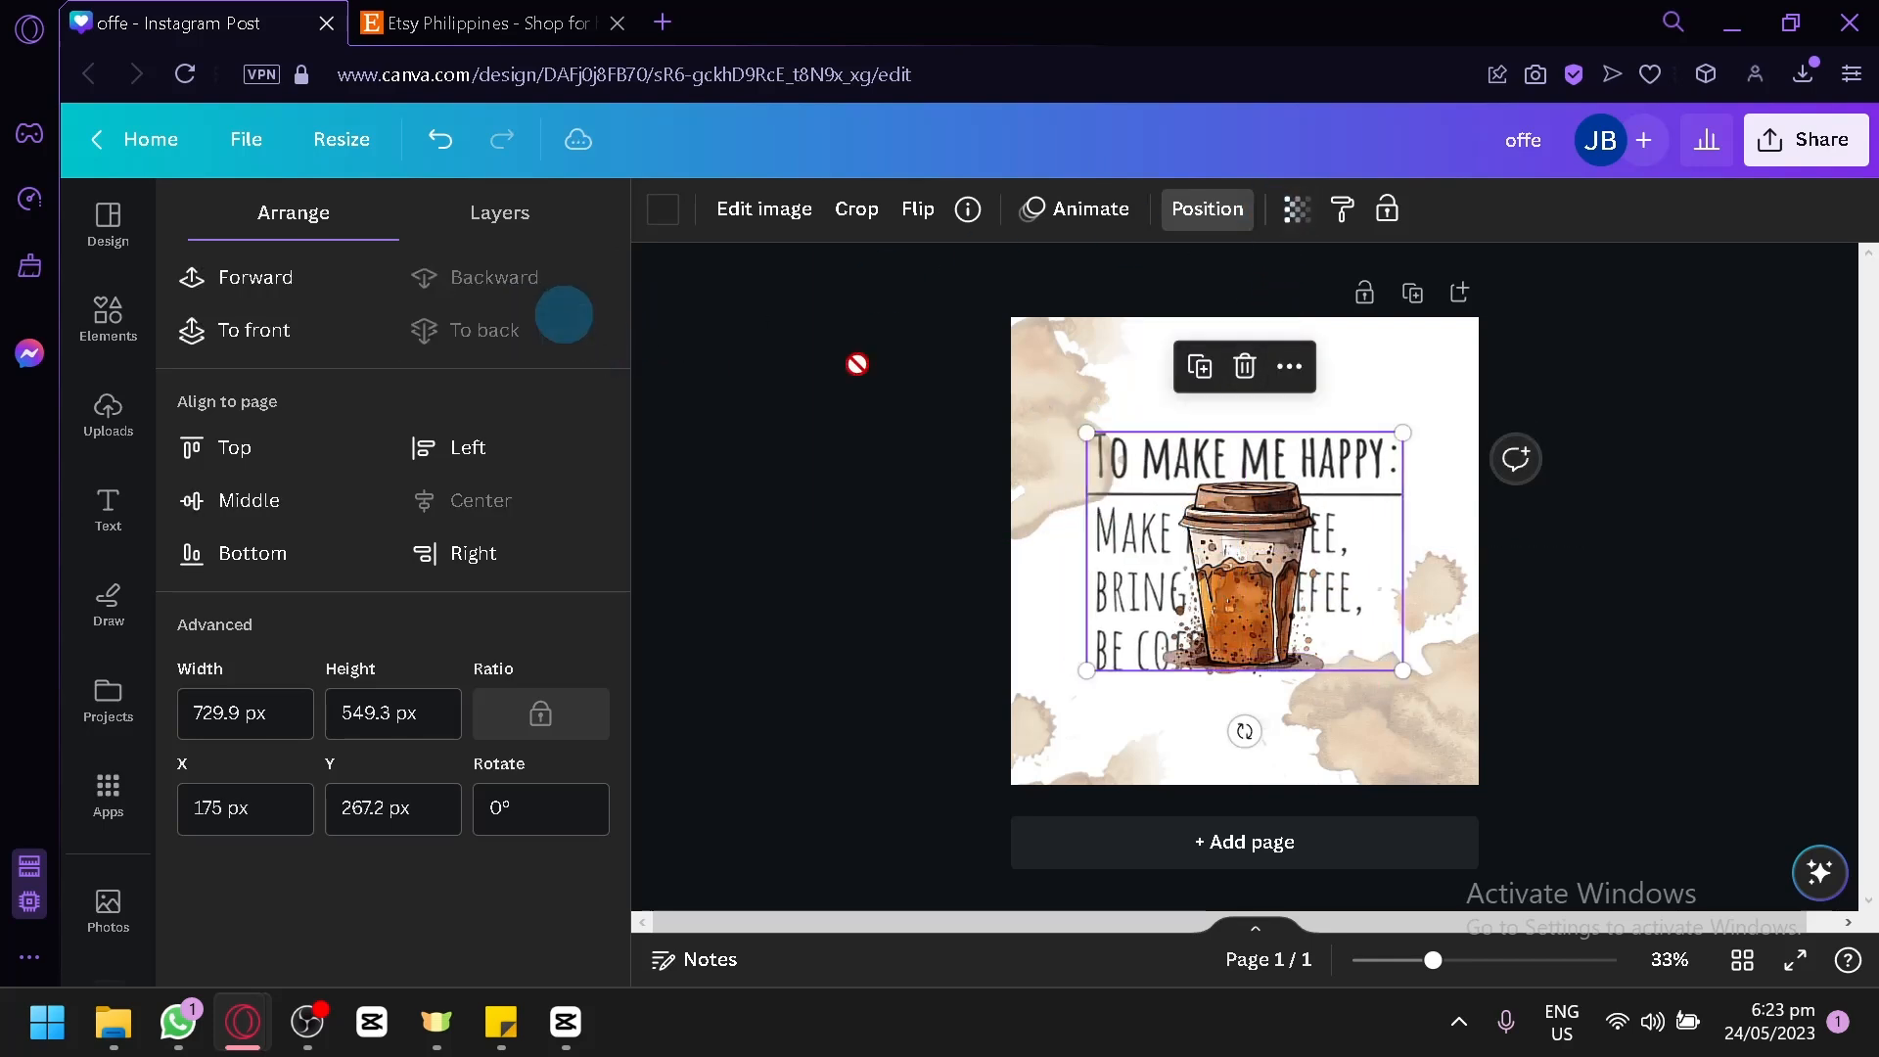
pyautogui.click(1642, 495)
pyautogui.click(1480, 665)
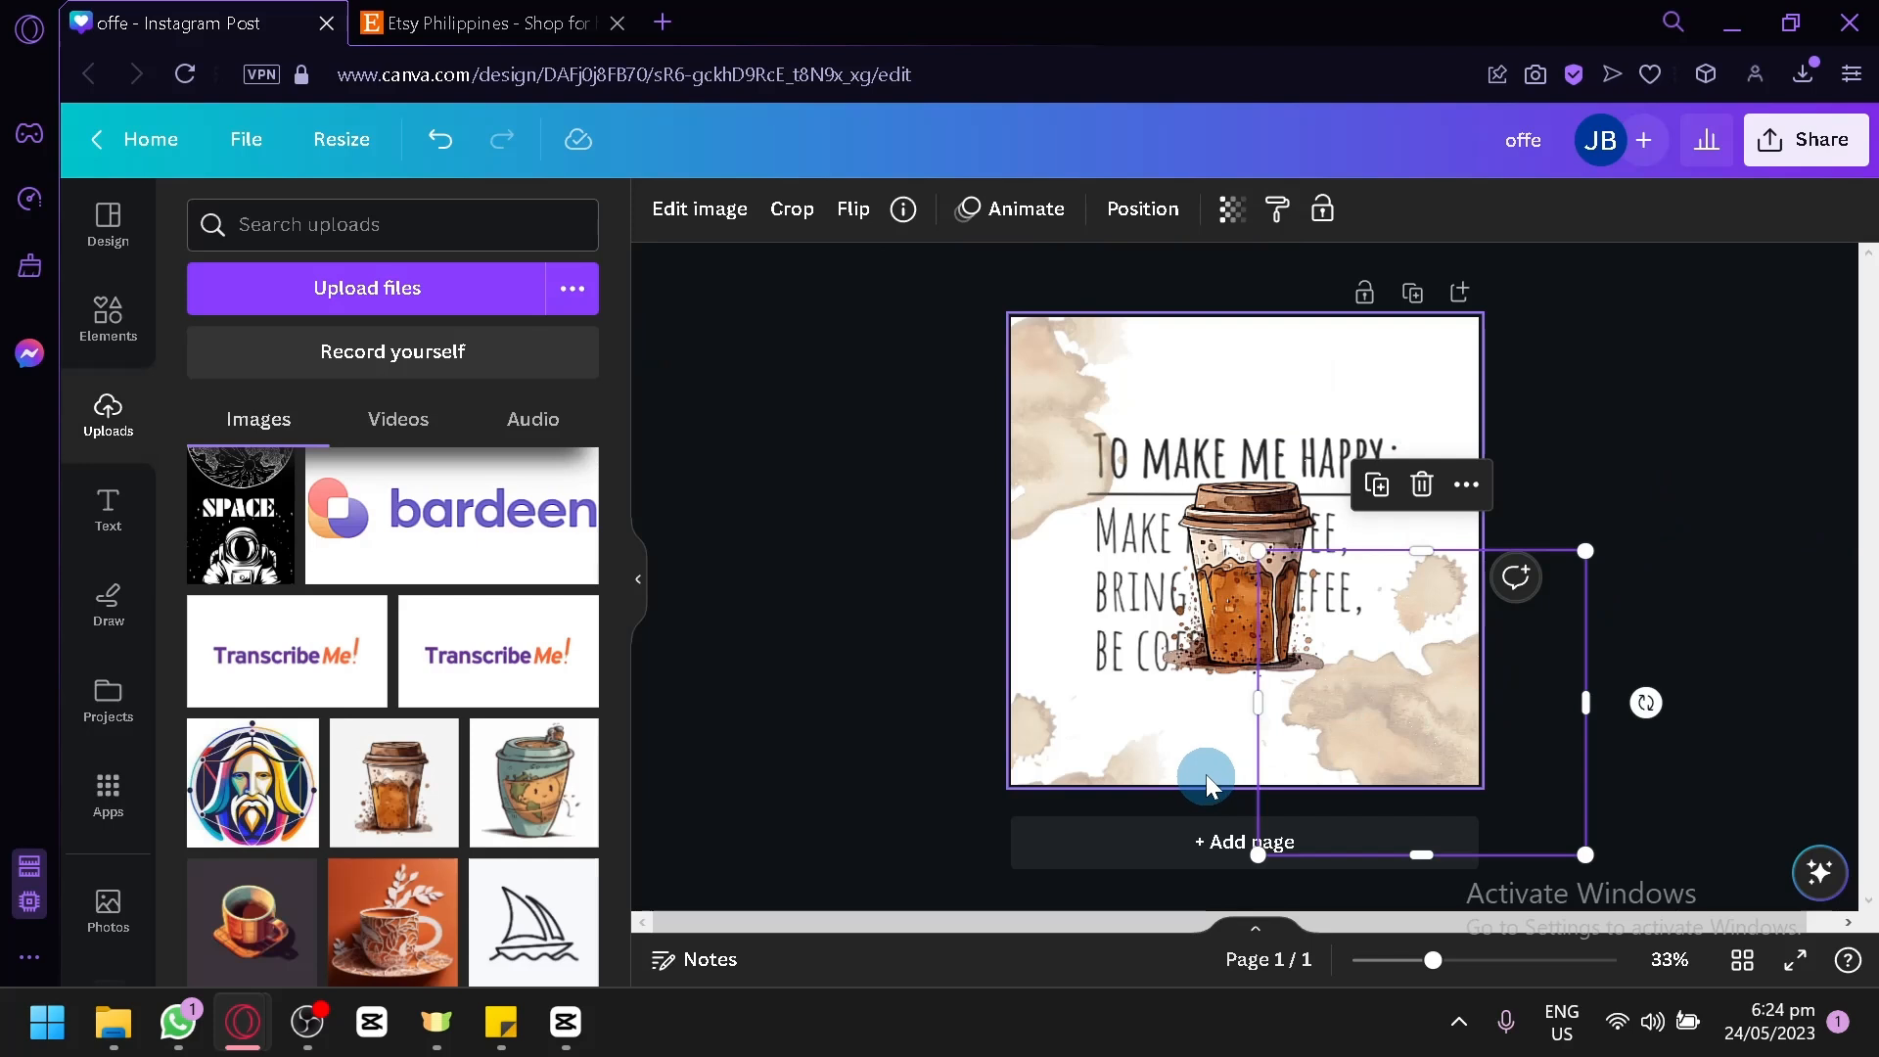
pyautogui.click(1607, 448)
pyautogui.moveTo(1263, 567); pyautogui.dragTo(1247, 566)
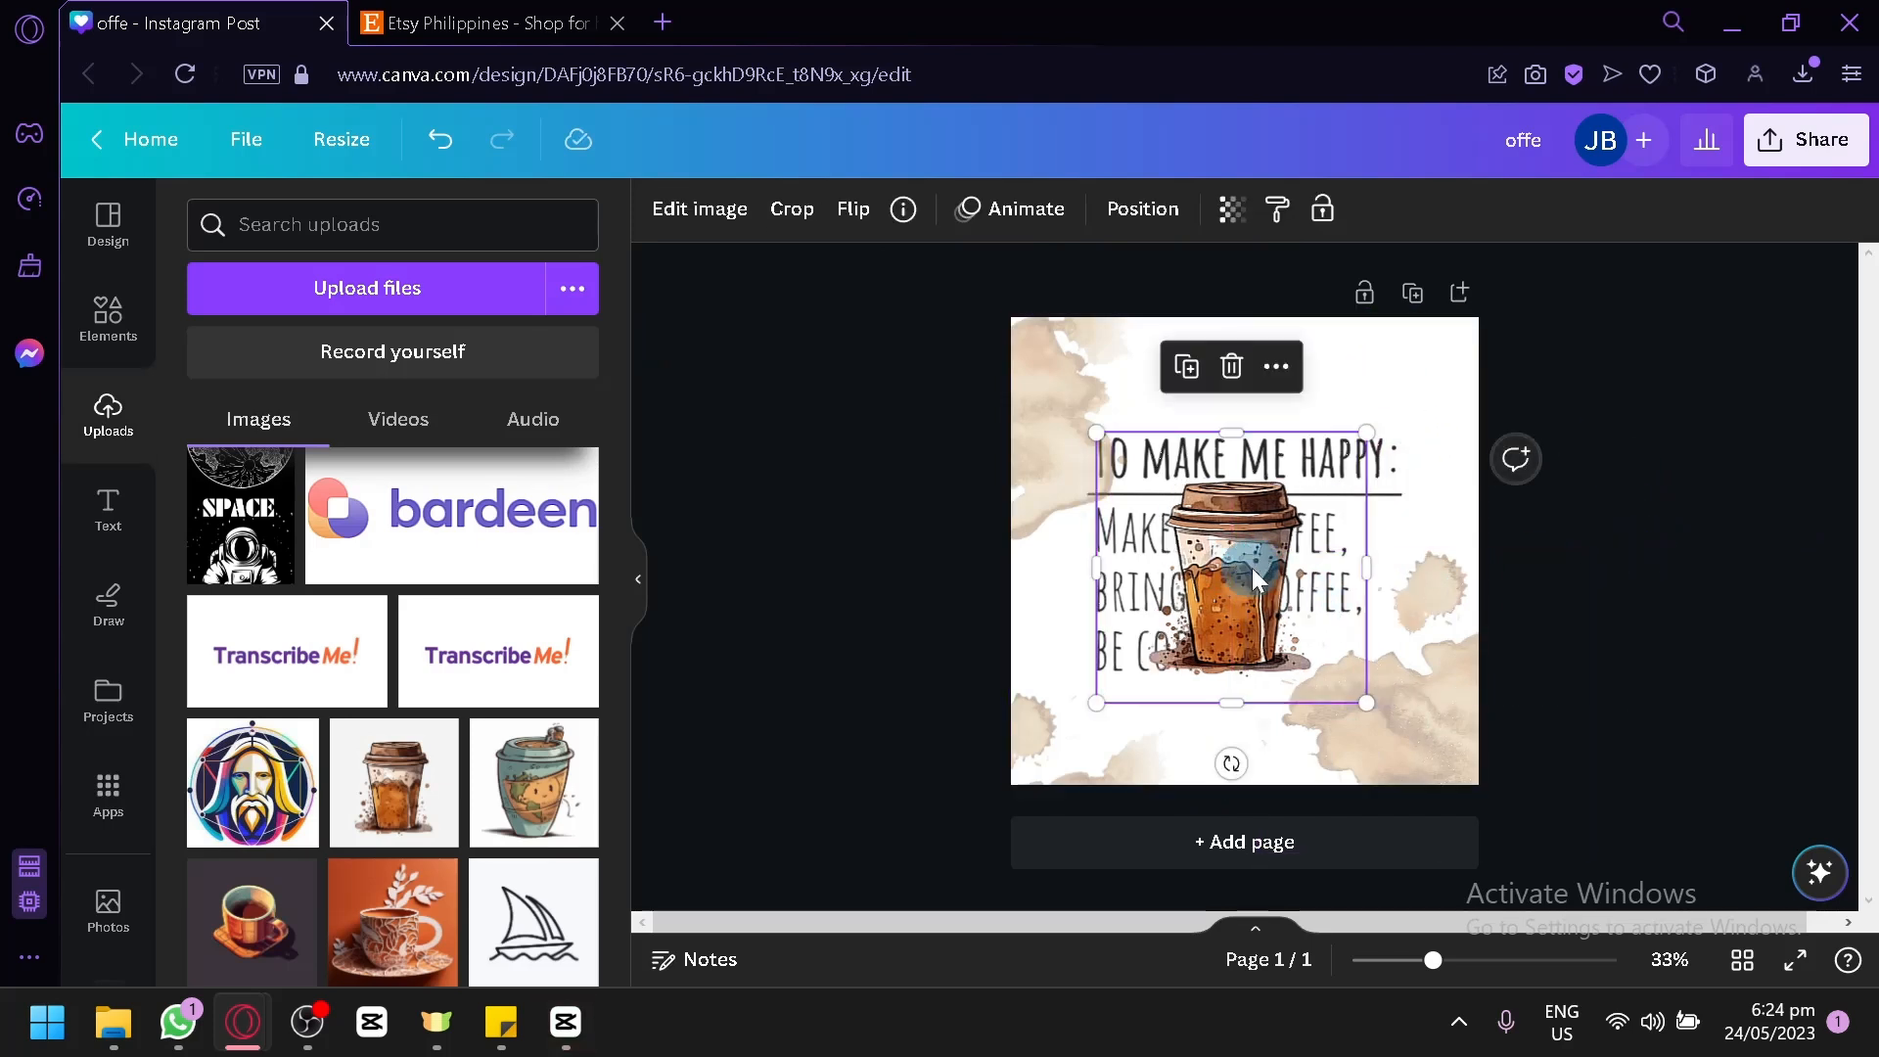
pyautogui.click(1701, 385)
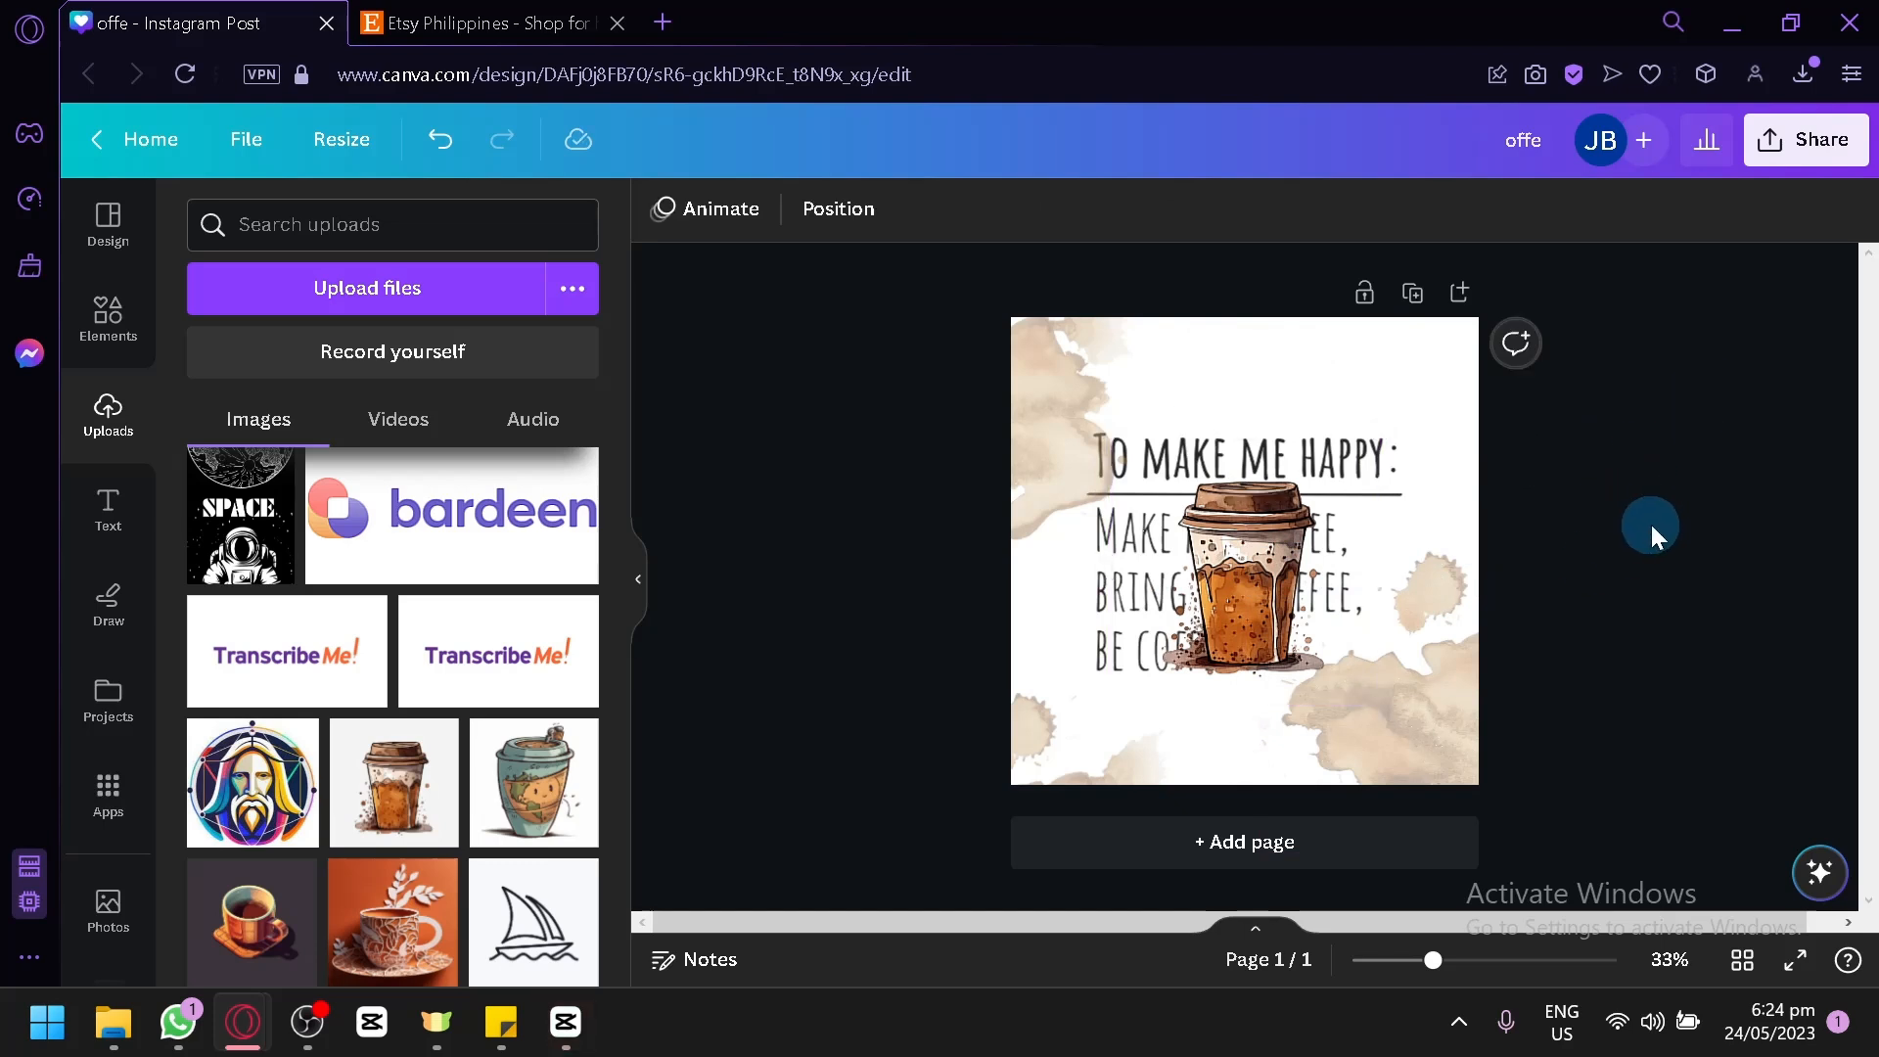
# Download the finished coffee design as a PNG at 1,080 × 1,080 px
pyautogui.click(1797, 158)
pyautogui.click(1609, 802)
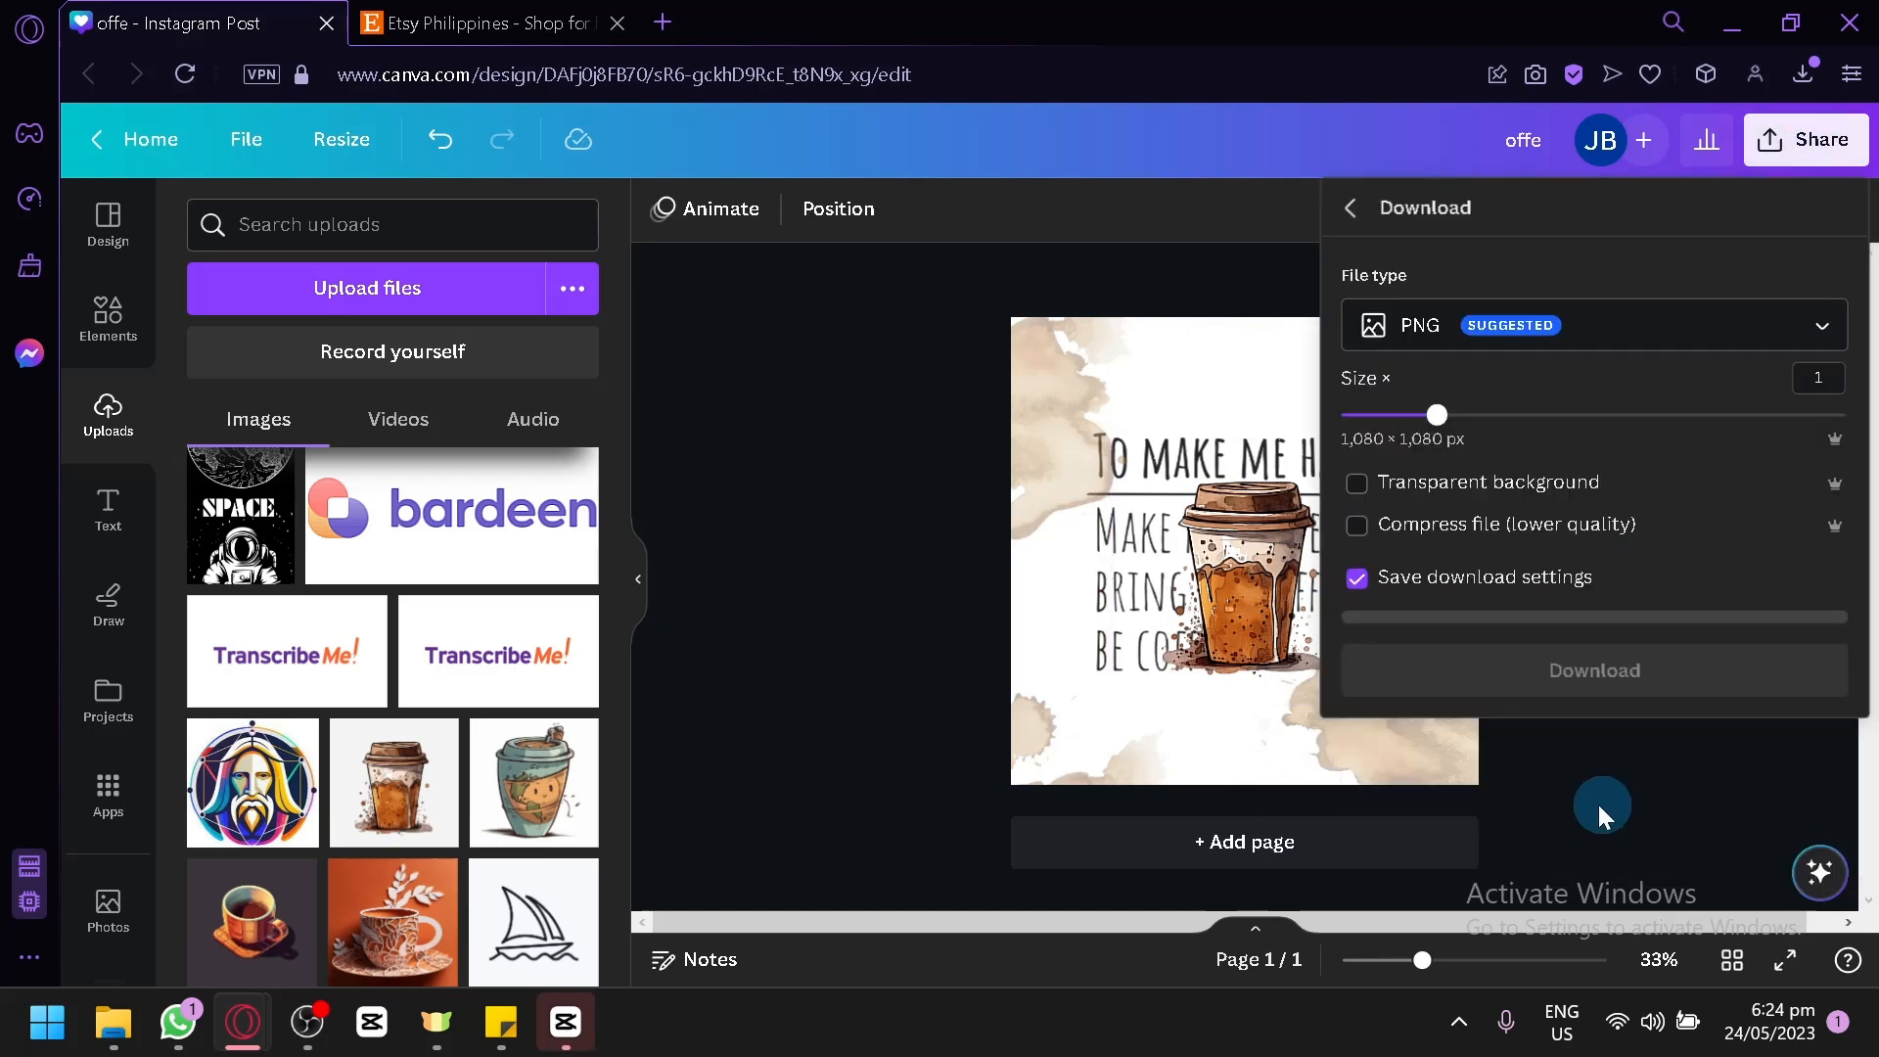
pyautogui.click(1481, 678)
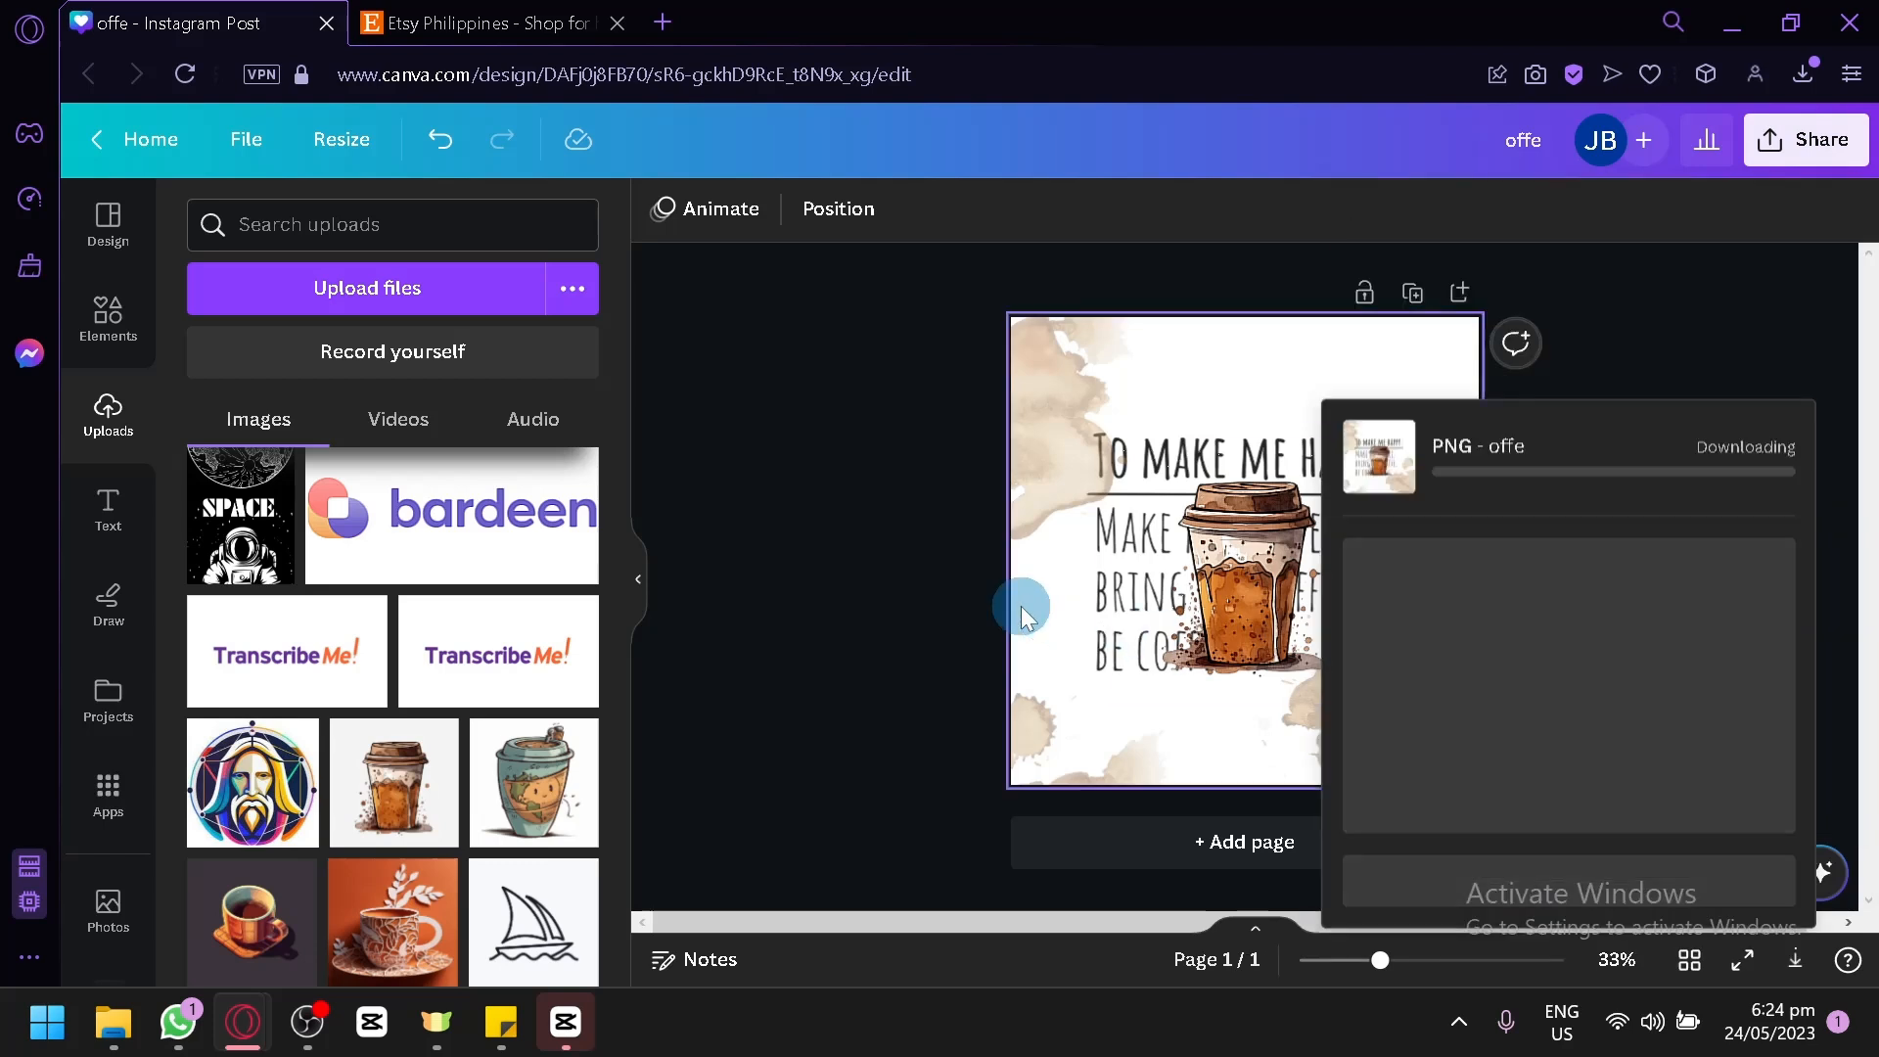
# Upload the newly downloaded PNG of the coffee design to the image uploads
pyautogui.click(897, 505)
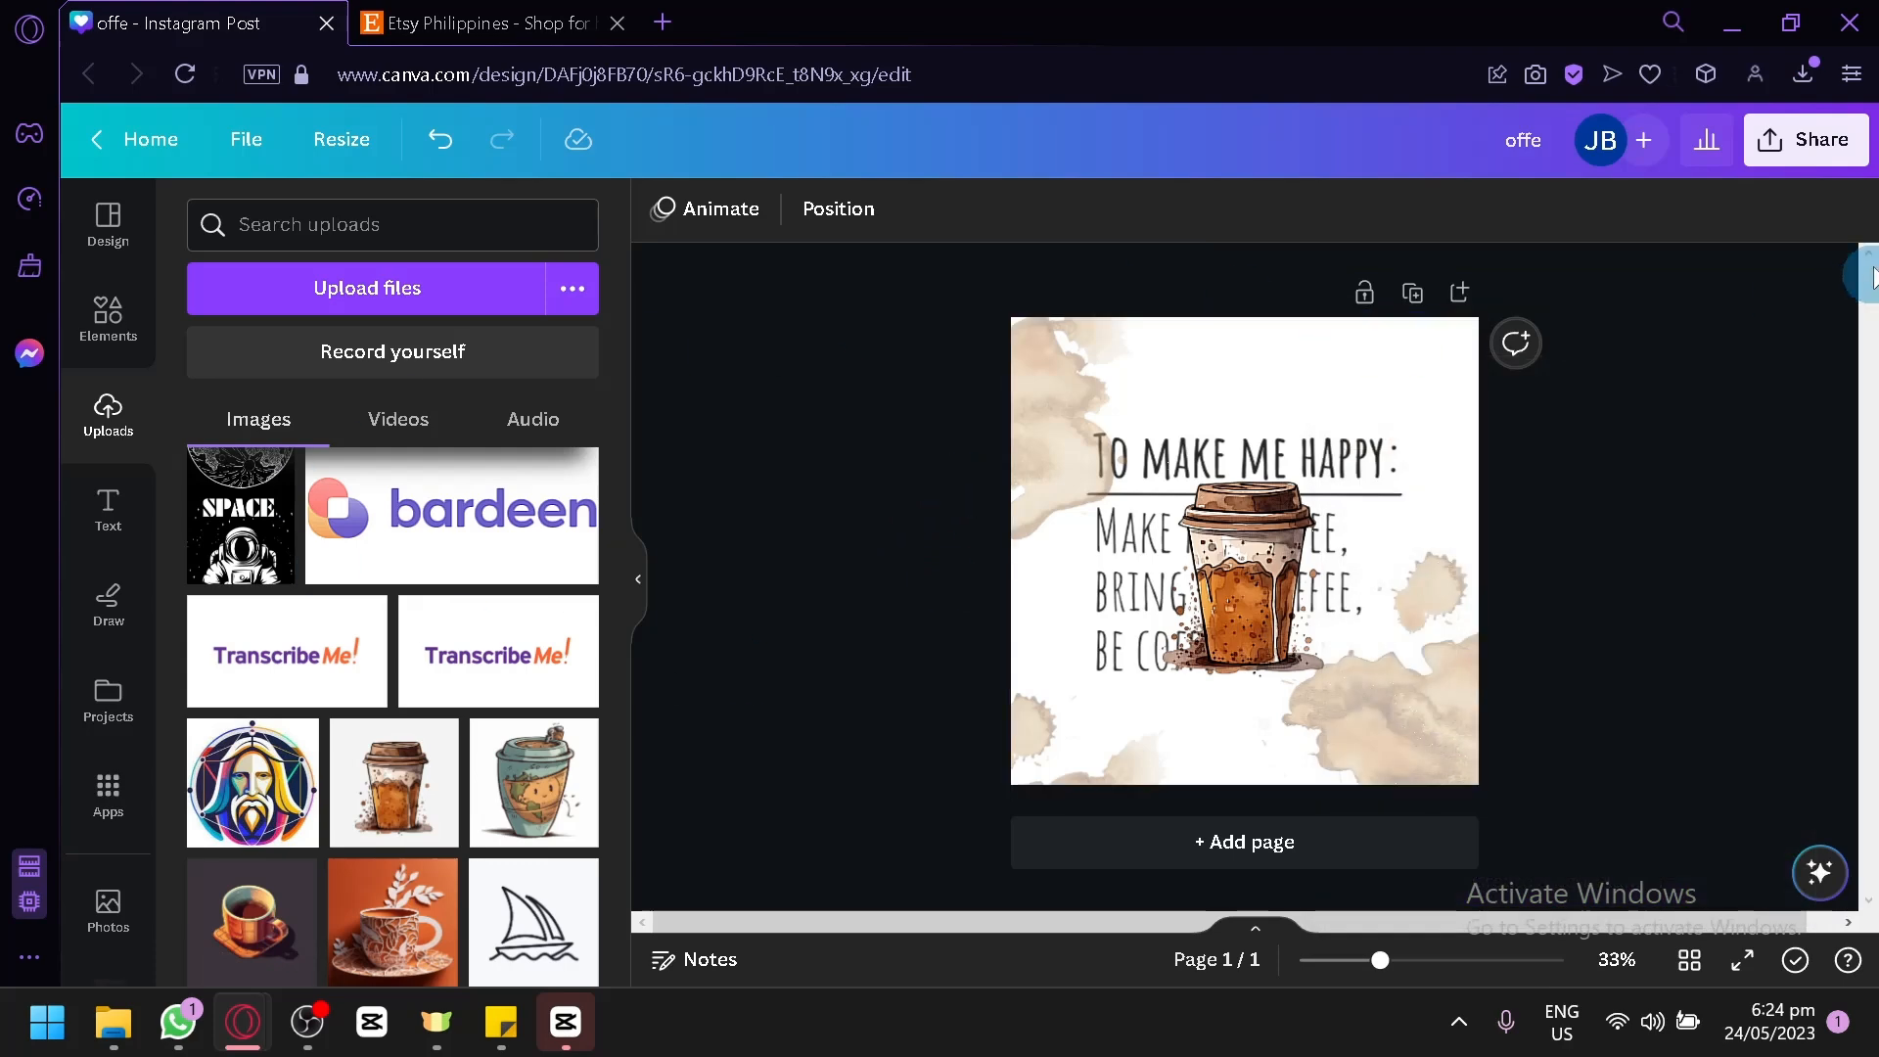
pyautogui.moveTo(1687, 235); pyautogui.dragTo(499, 566)
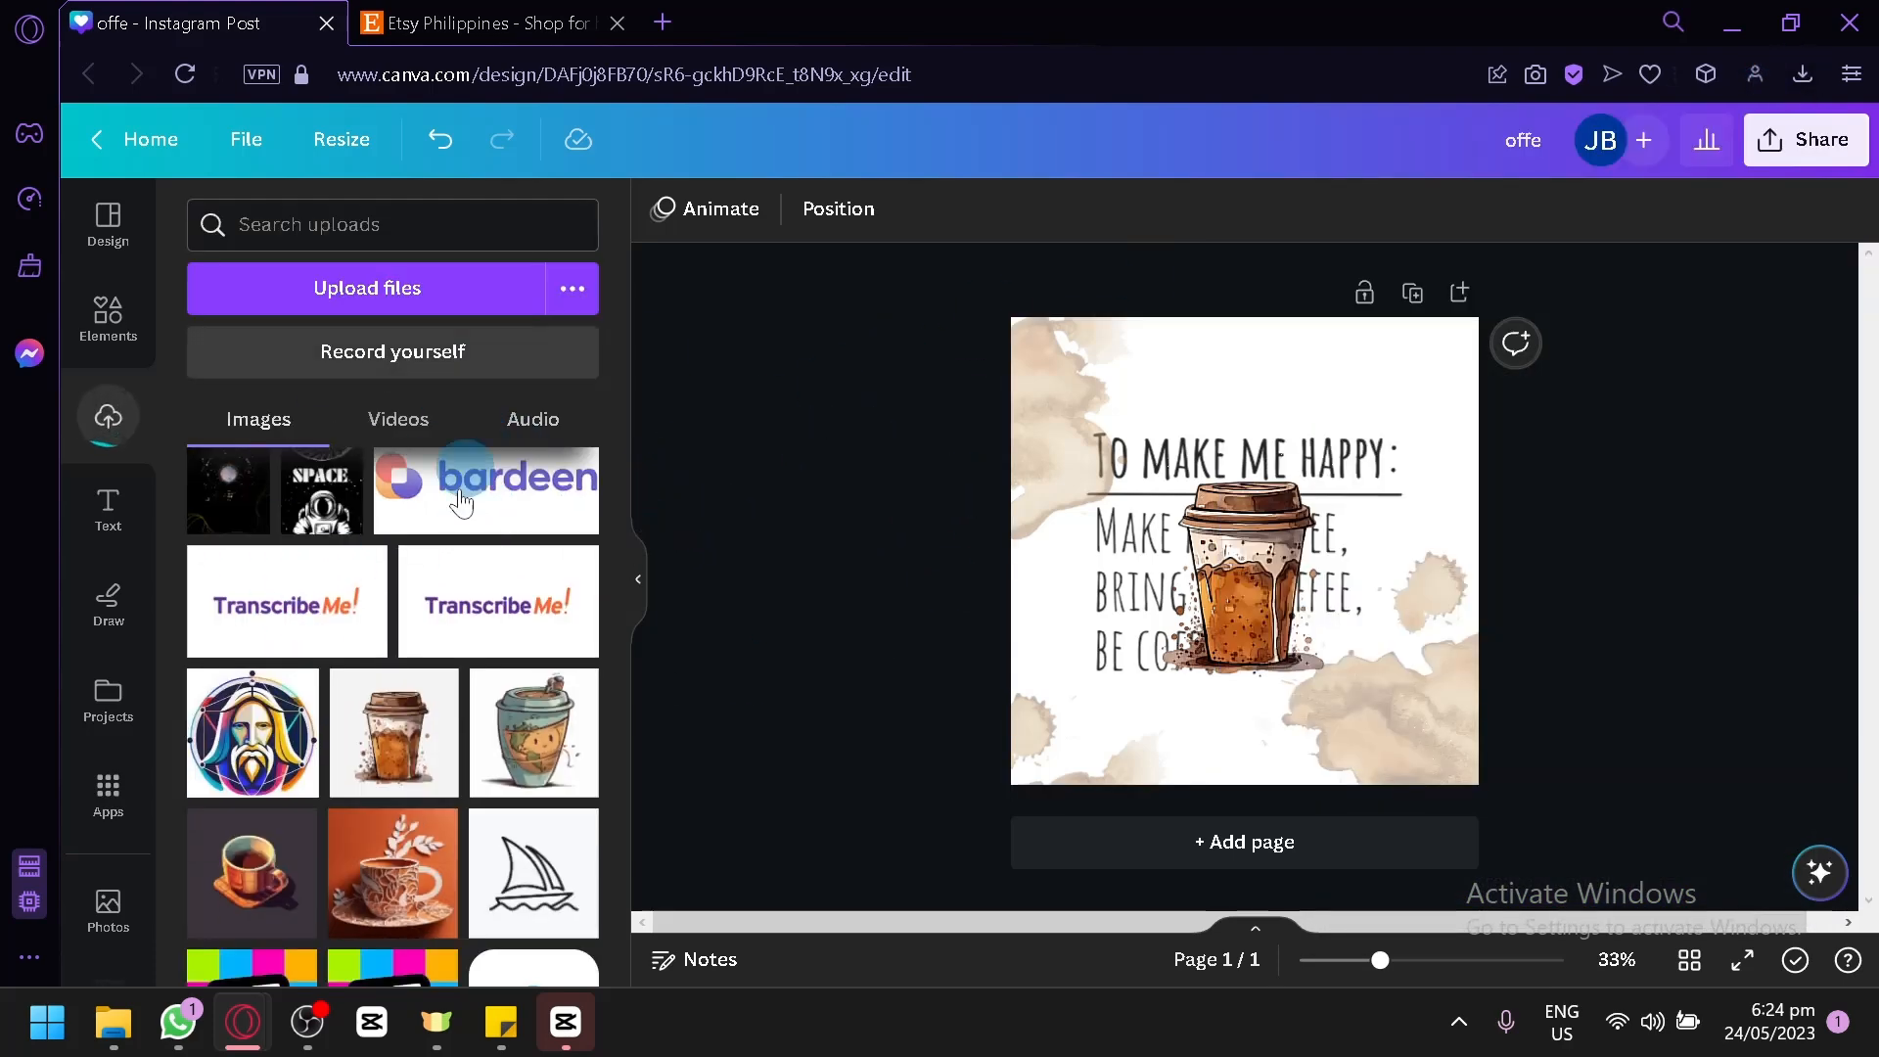
pyautogui.scroll(2, 327, 667)
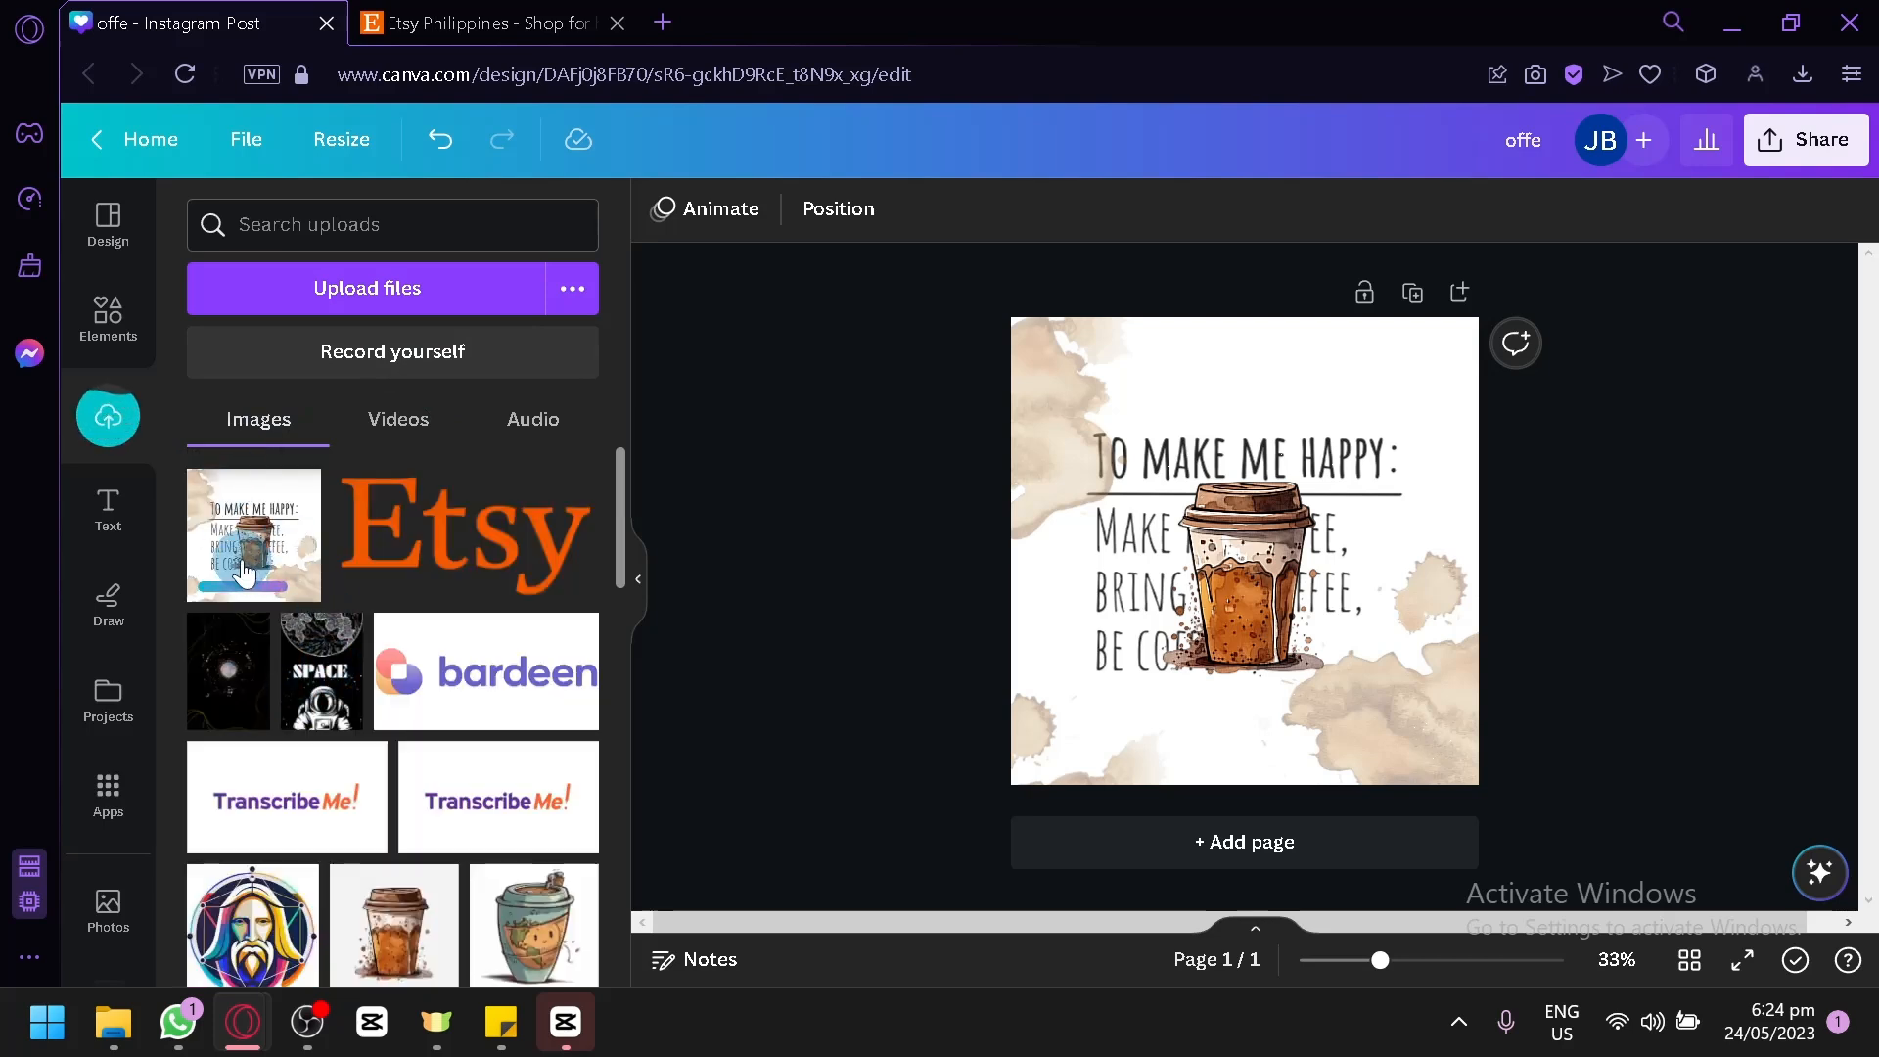
# Add a blank second page and place the uploaded coffee design image on it
pyautogui.click(1230, 858)
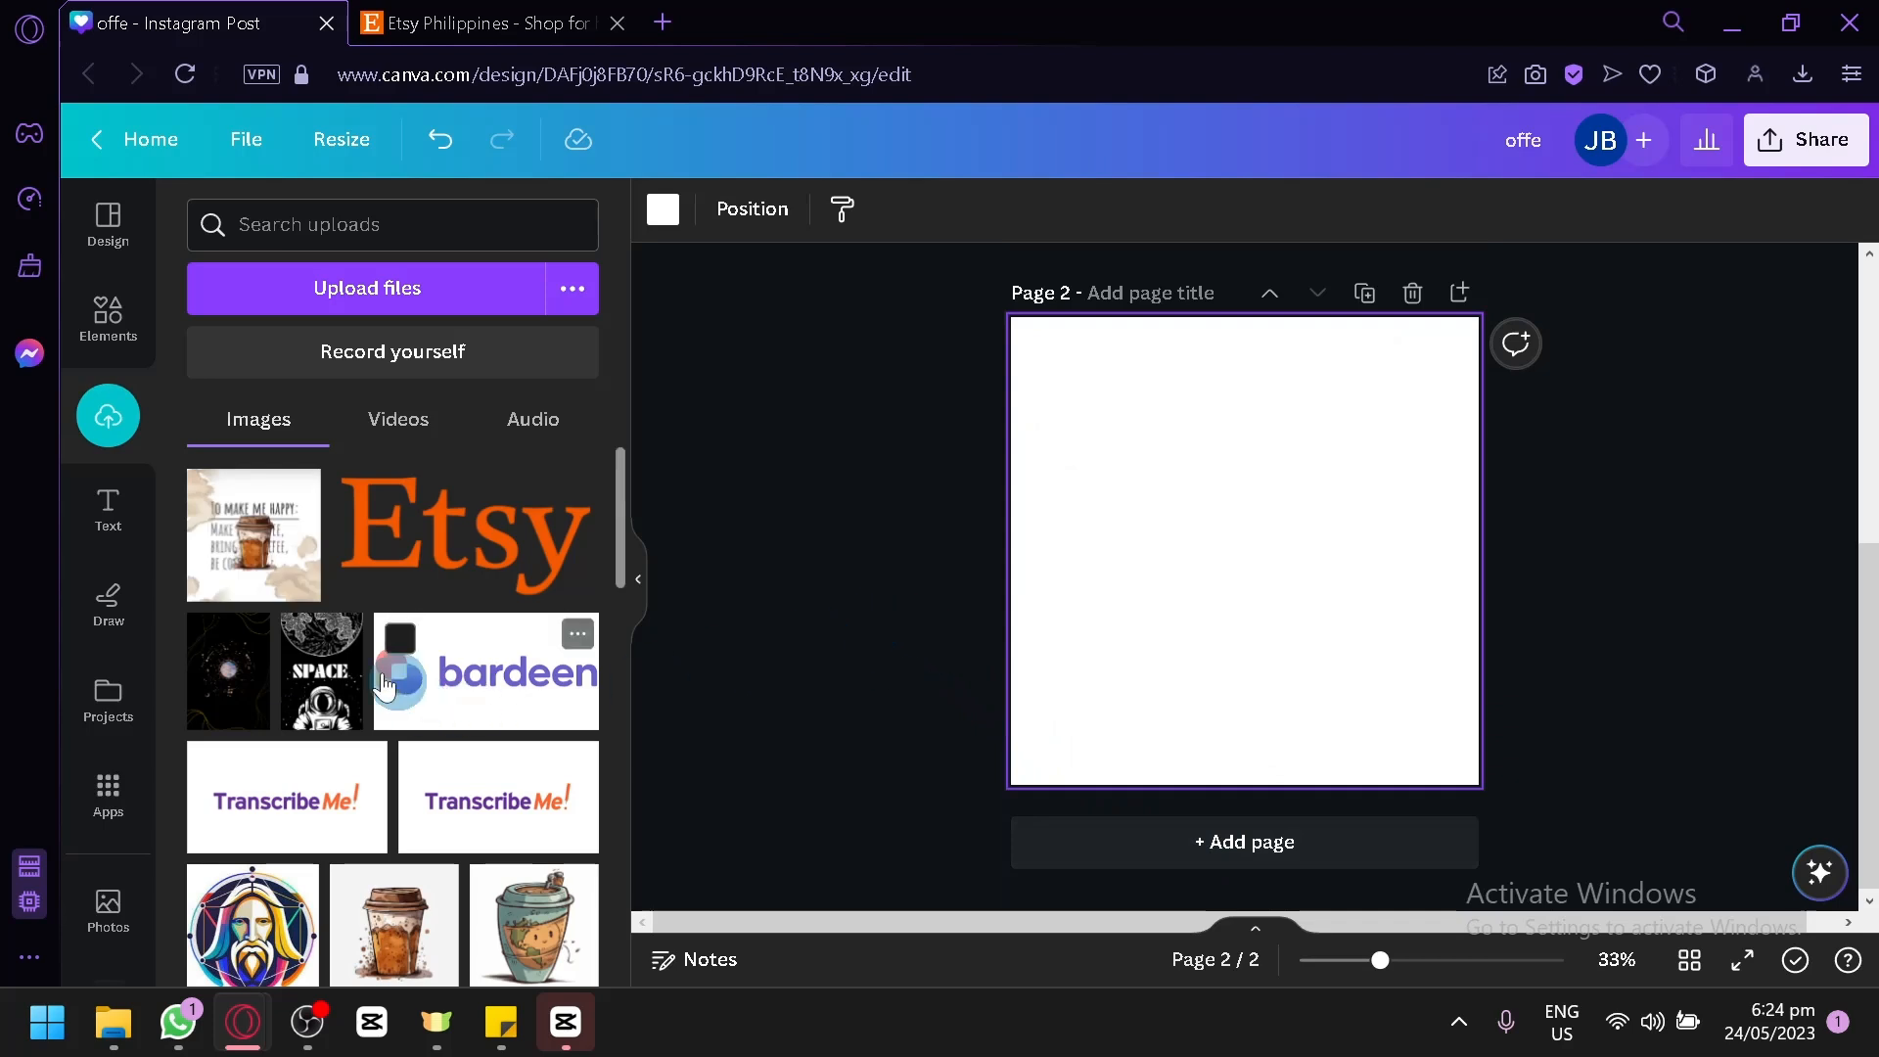
pyautogui.moveTo(253, 535); pyautogui.dragTo(1307, 591)
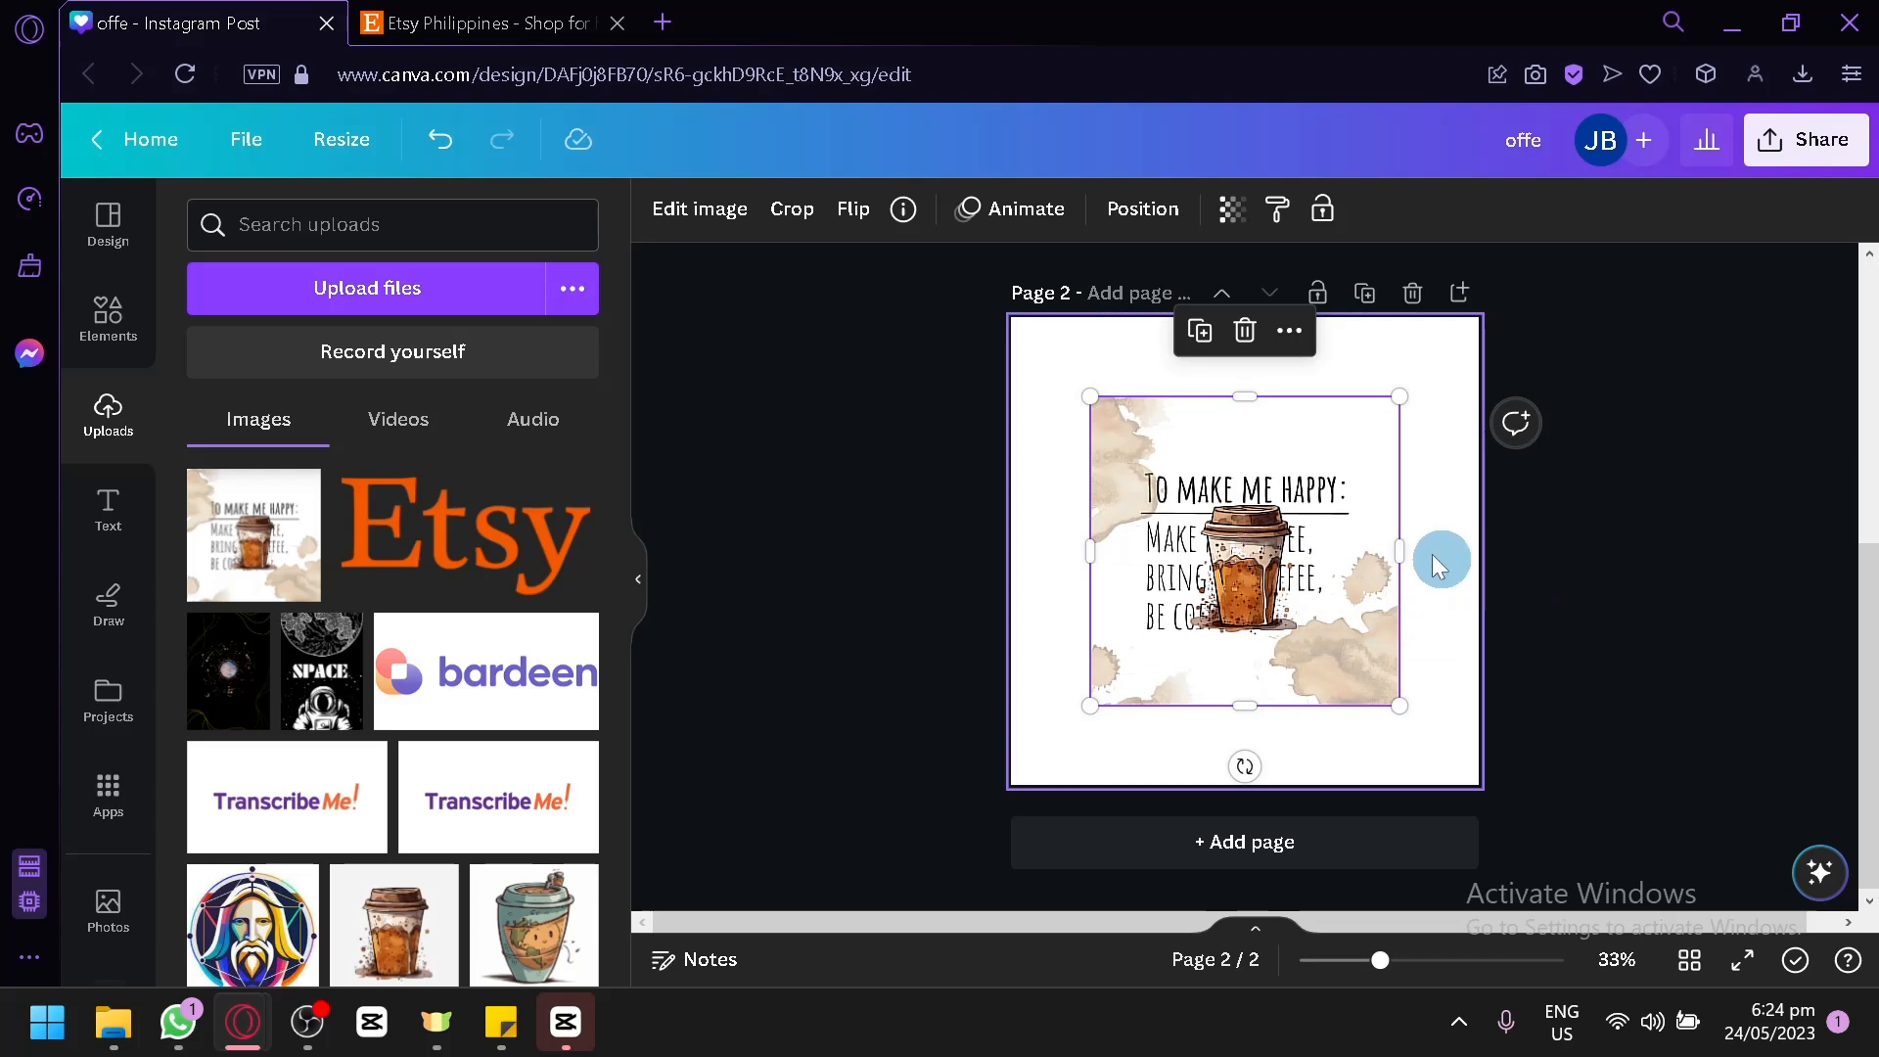
# Show the full Smartmockups collection for the coffee design image on page 2
pyautogui.click(711, 224)
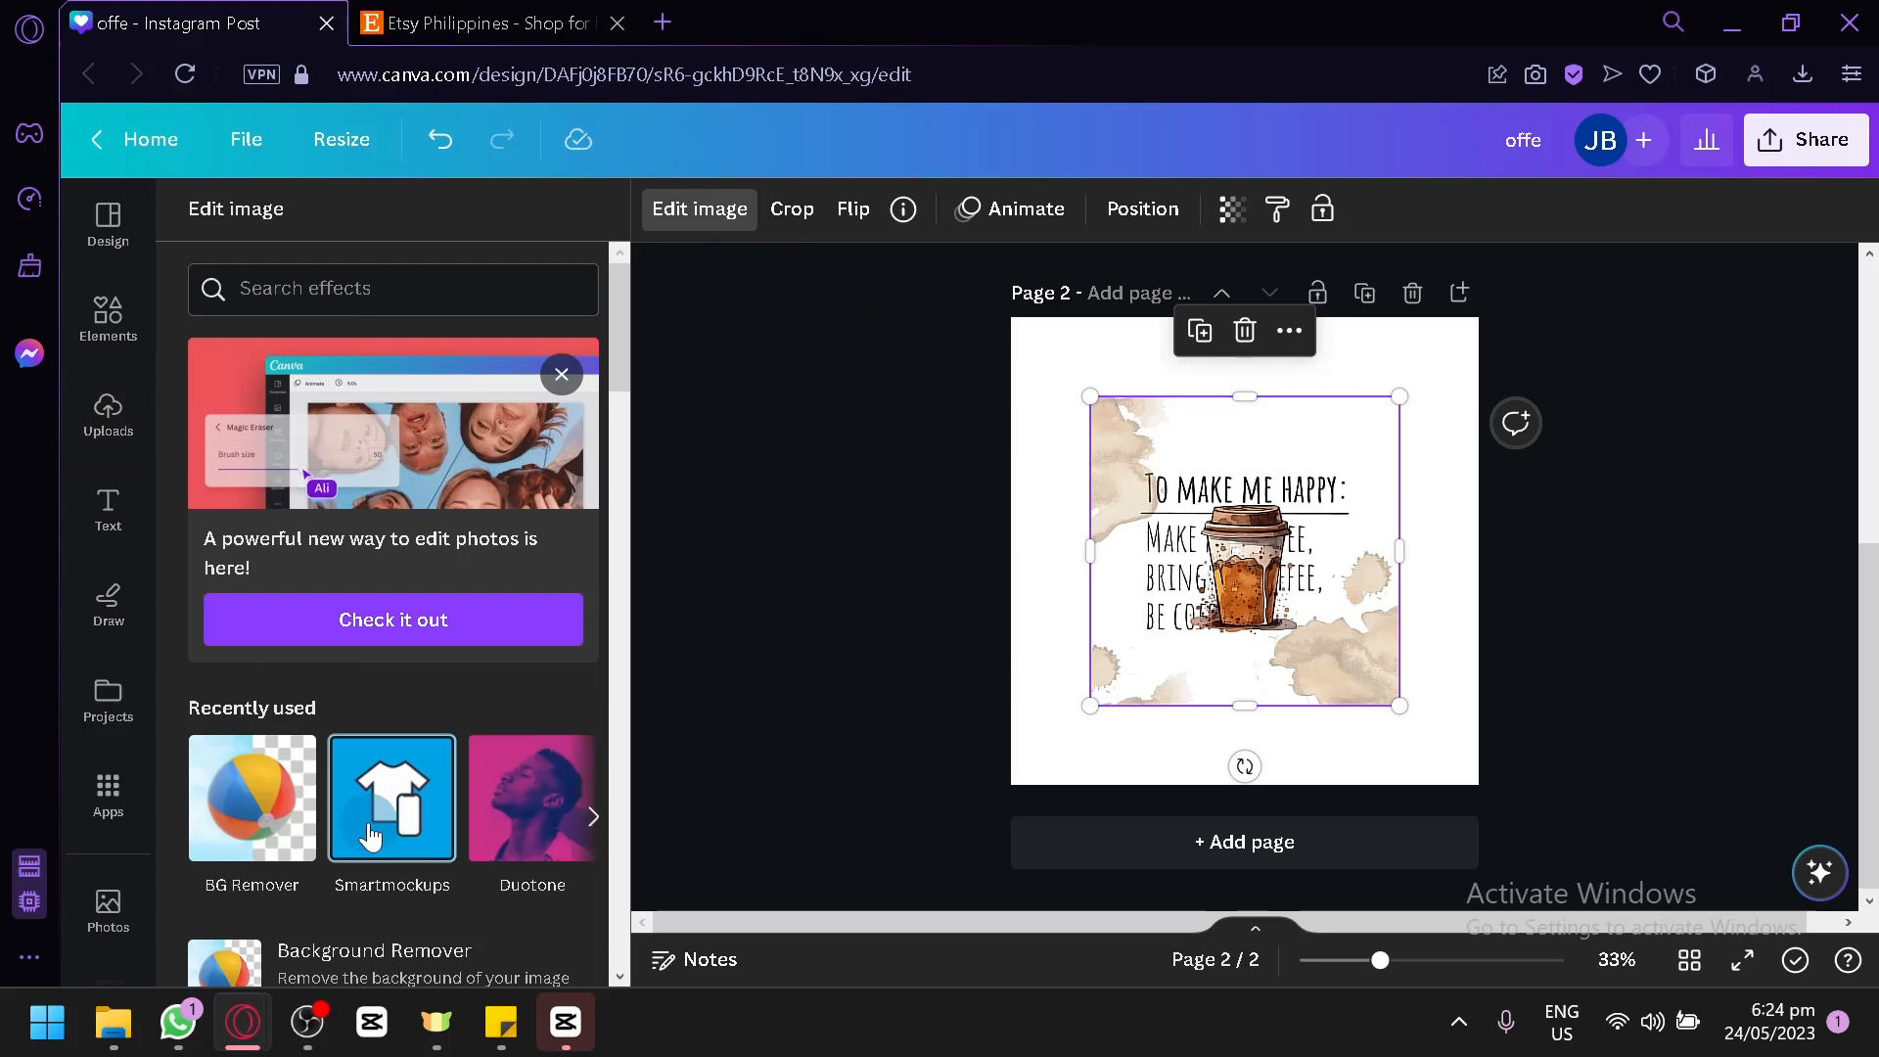
pyautogui.scroll(-2, 370, 834)
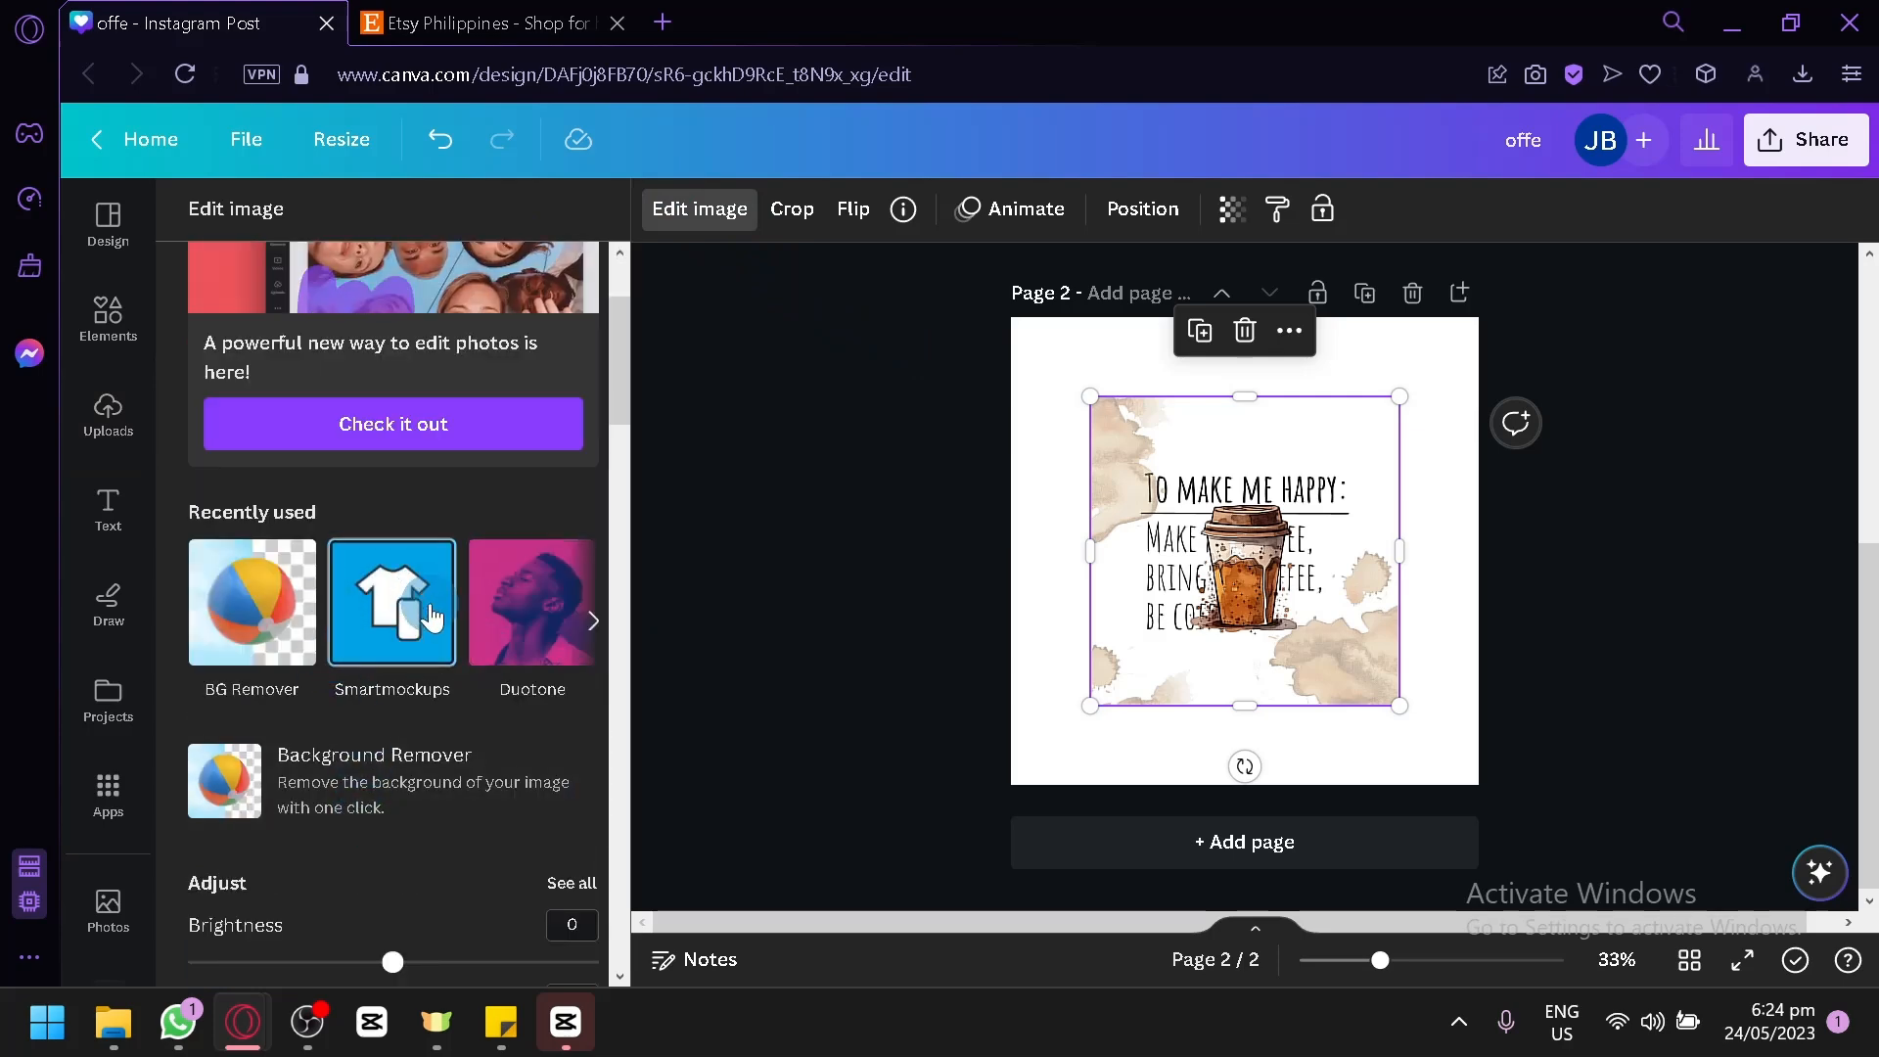
pyautogui.scroll(-9, 407, 491)
pyautogui.scroll(-2, 460, 520)
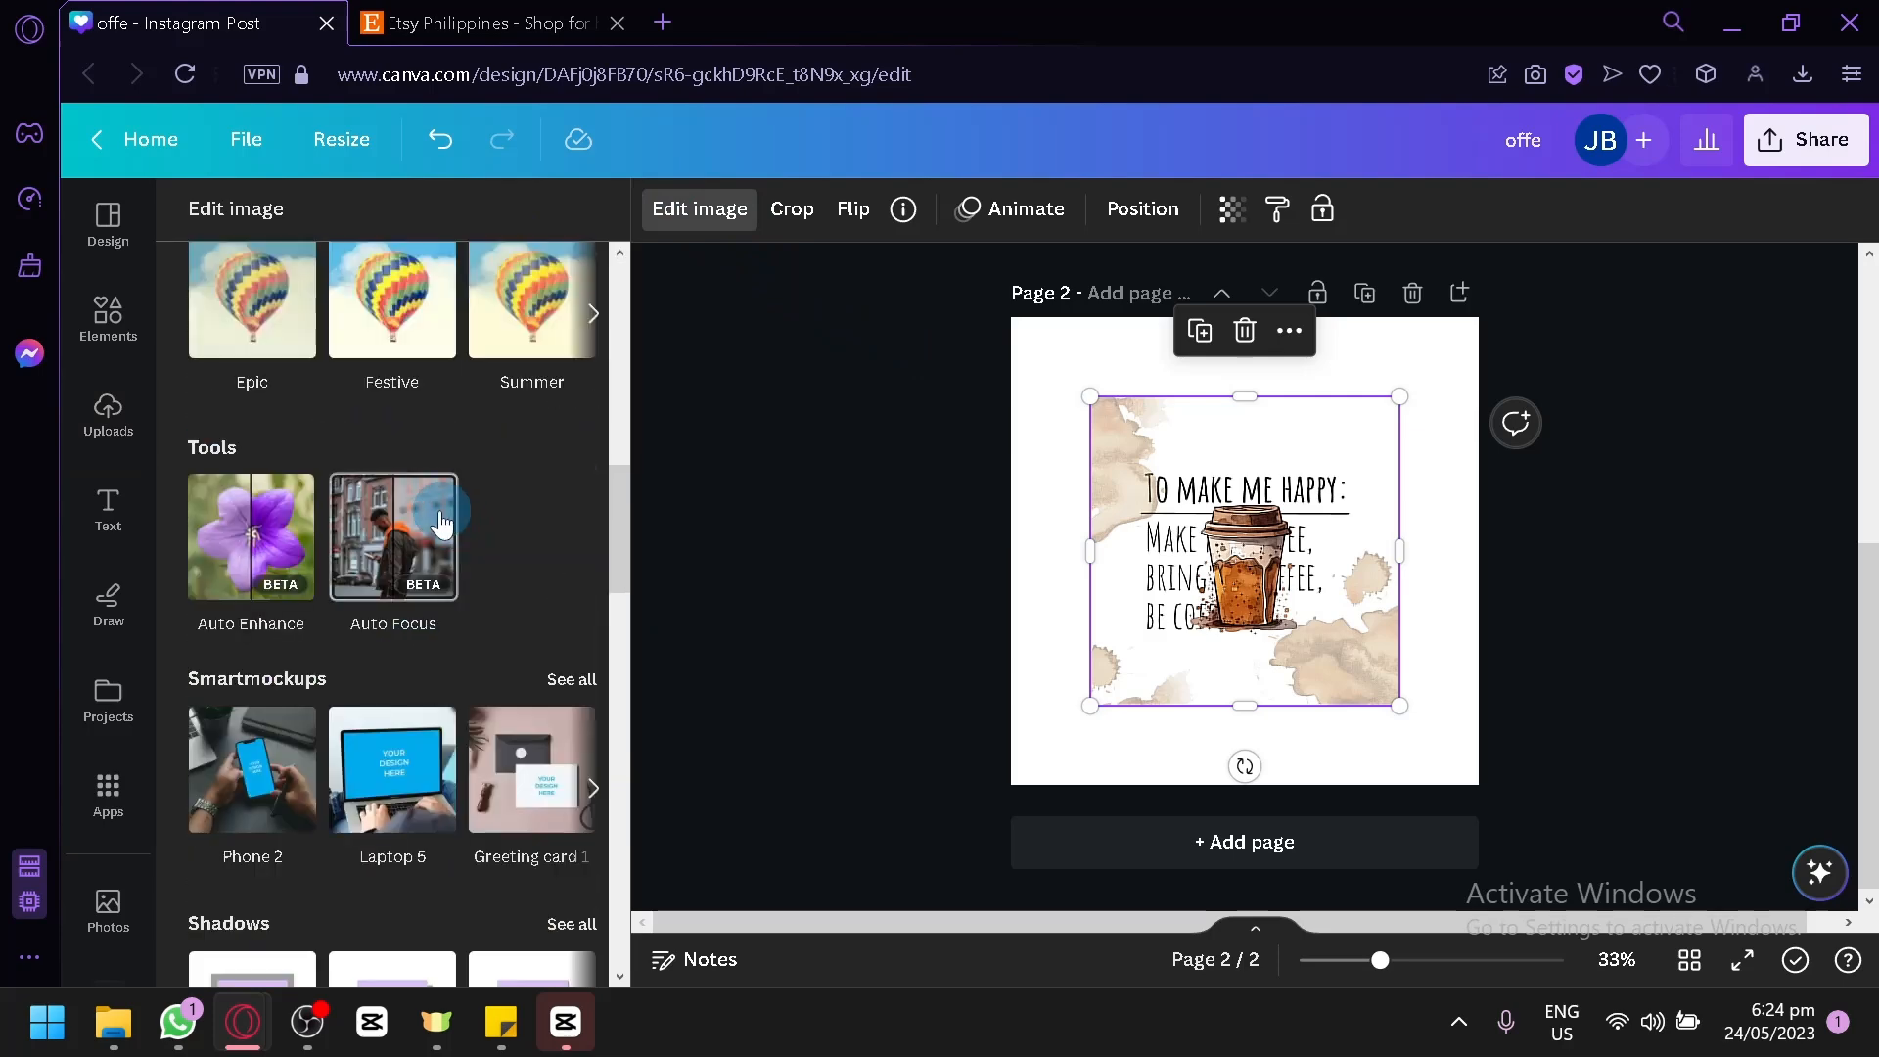
pyautogui.scroll(-2, 215, 678)
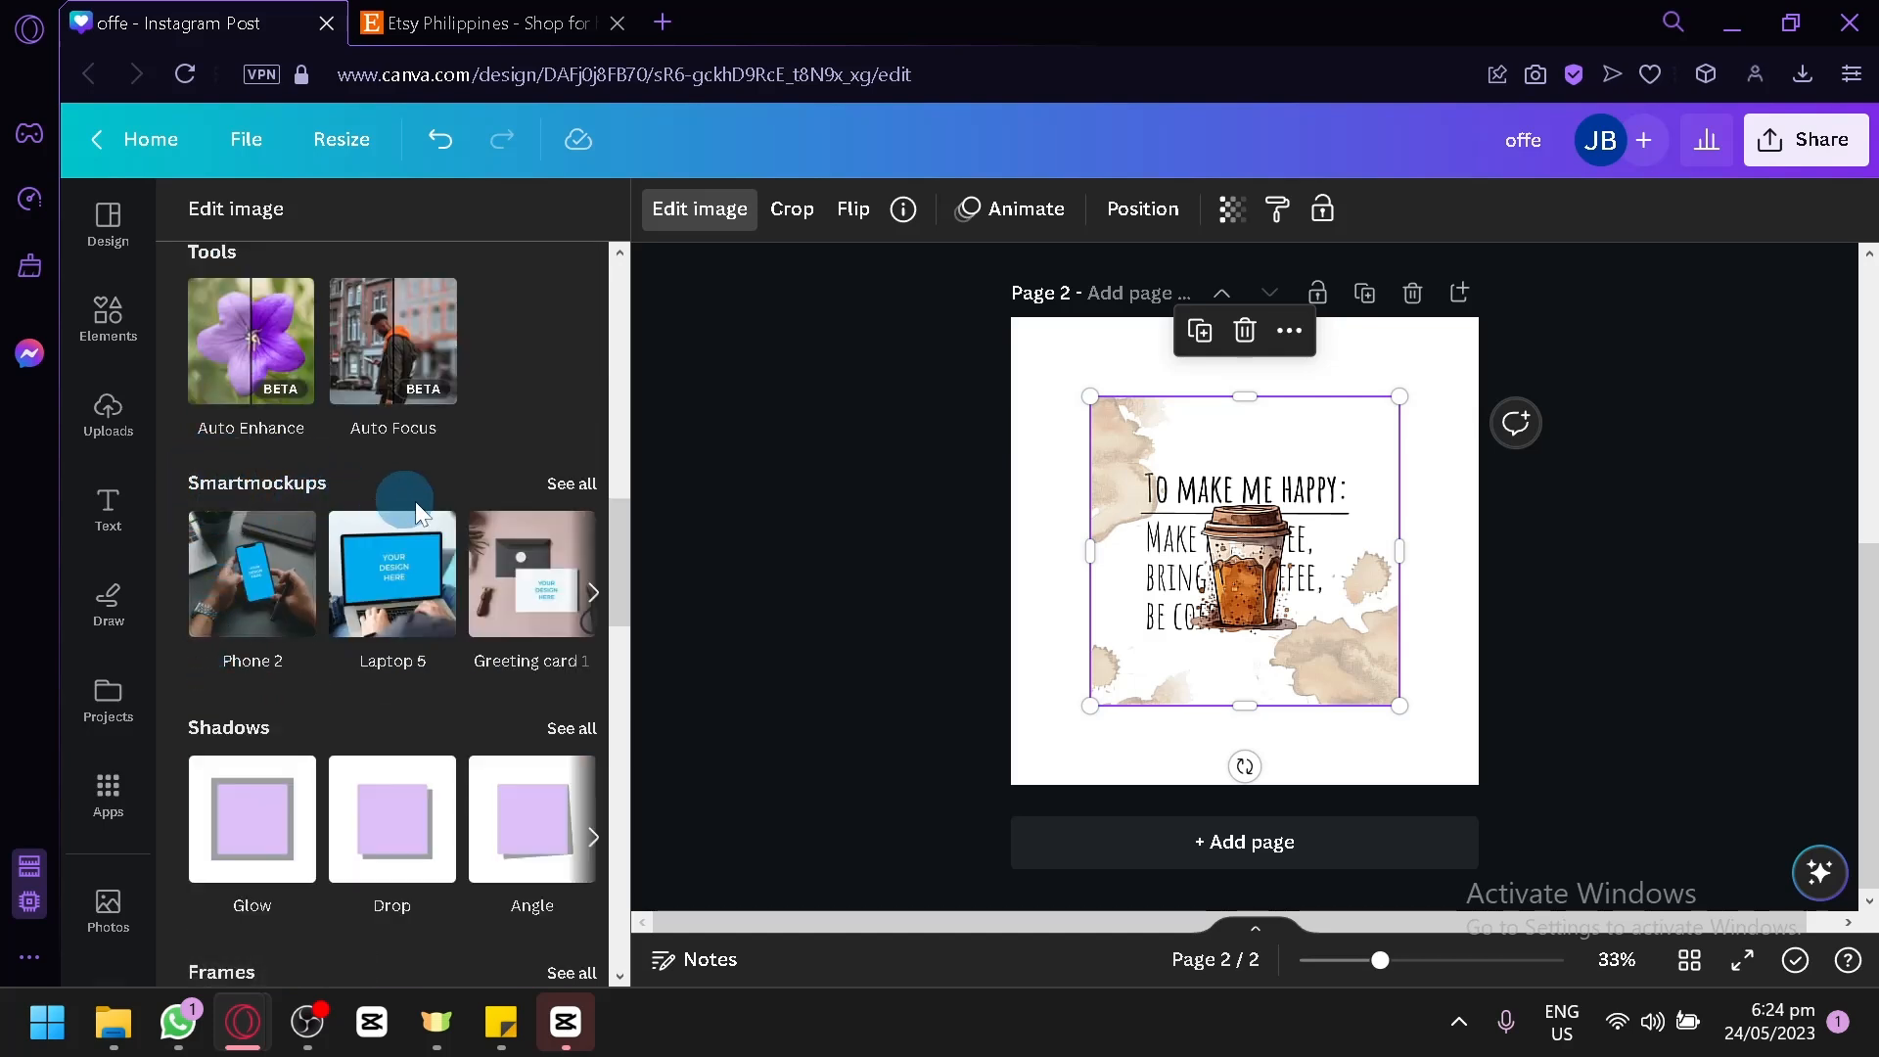
pyautogui.click(565, 485)
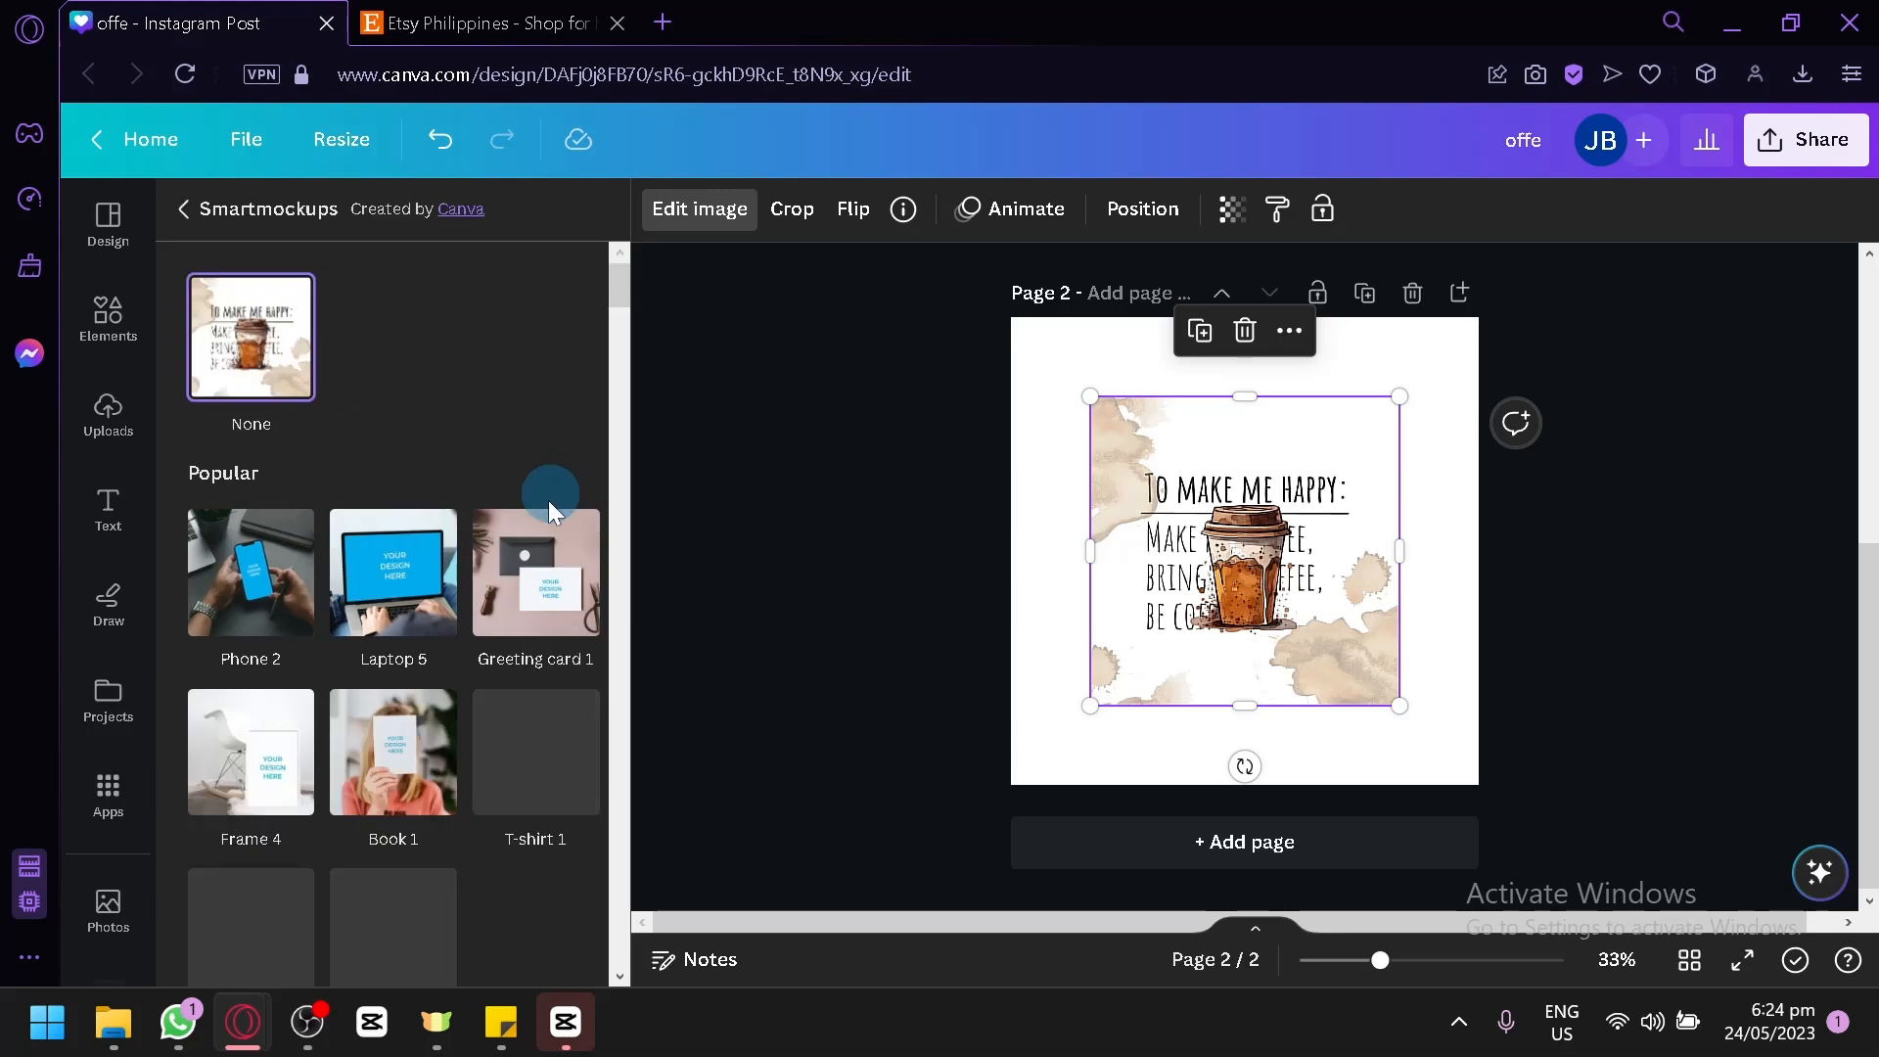
# Look through the Smartmockups categories, from smartphones, computers, cards, frames and books to clothing and mugs
pyautogui.scroll(-8, 443, 424)
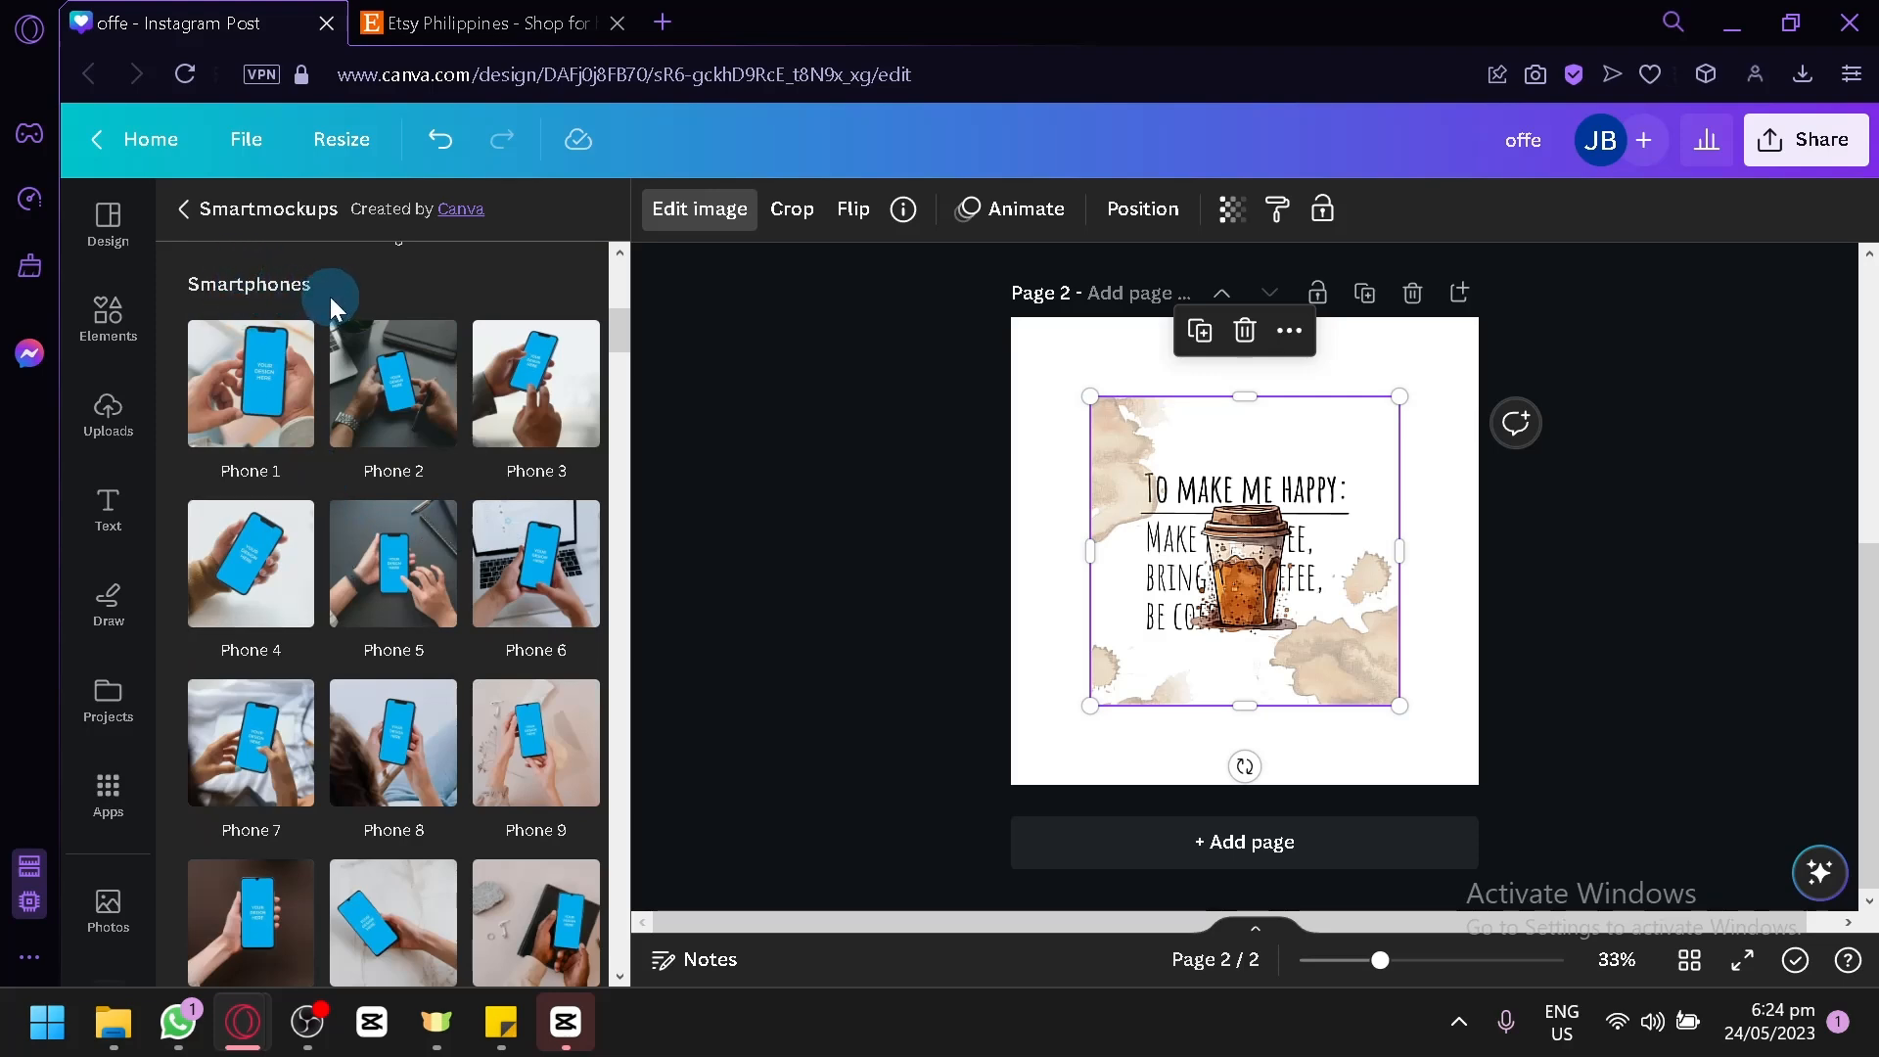
pyautogui.scroll(-12, 331, 297)
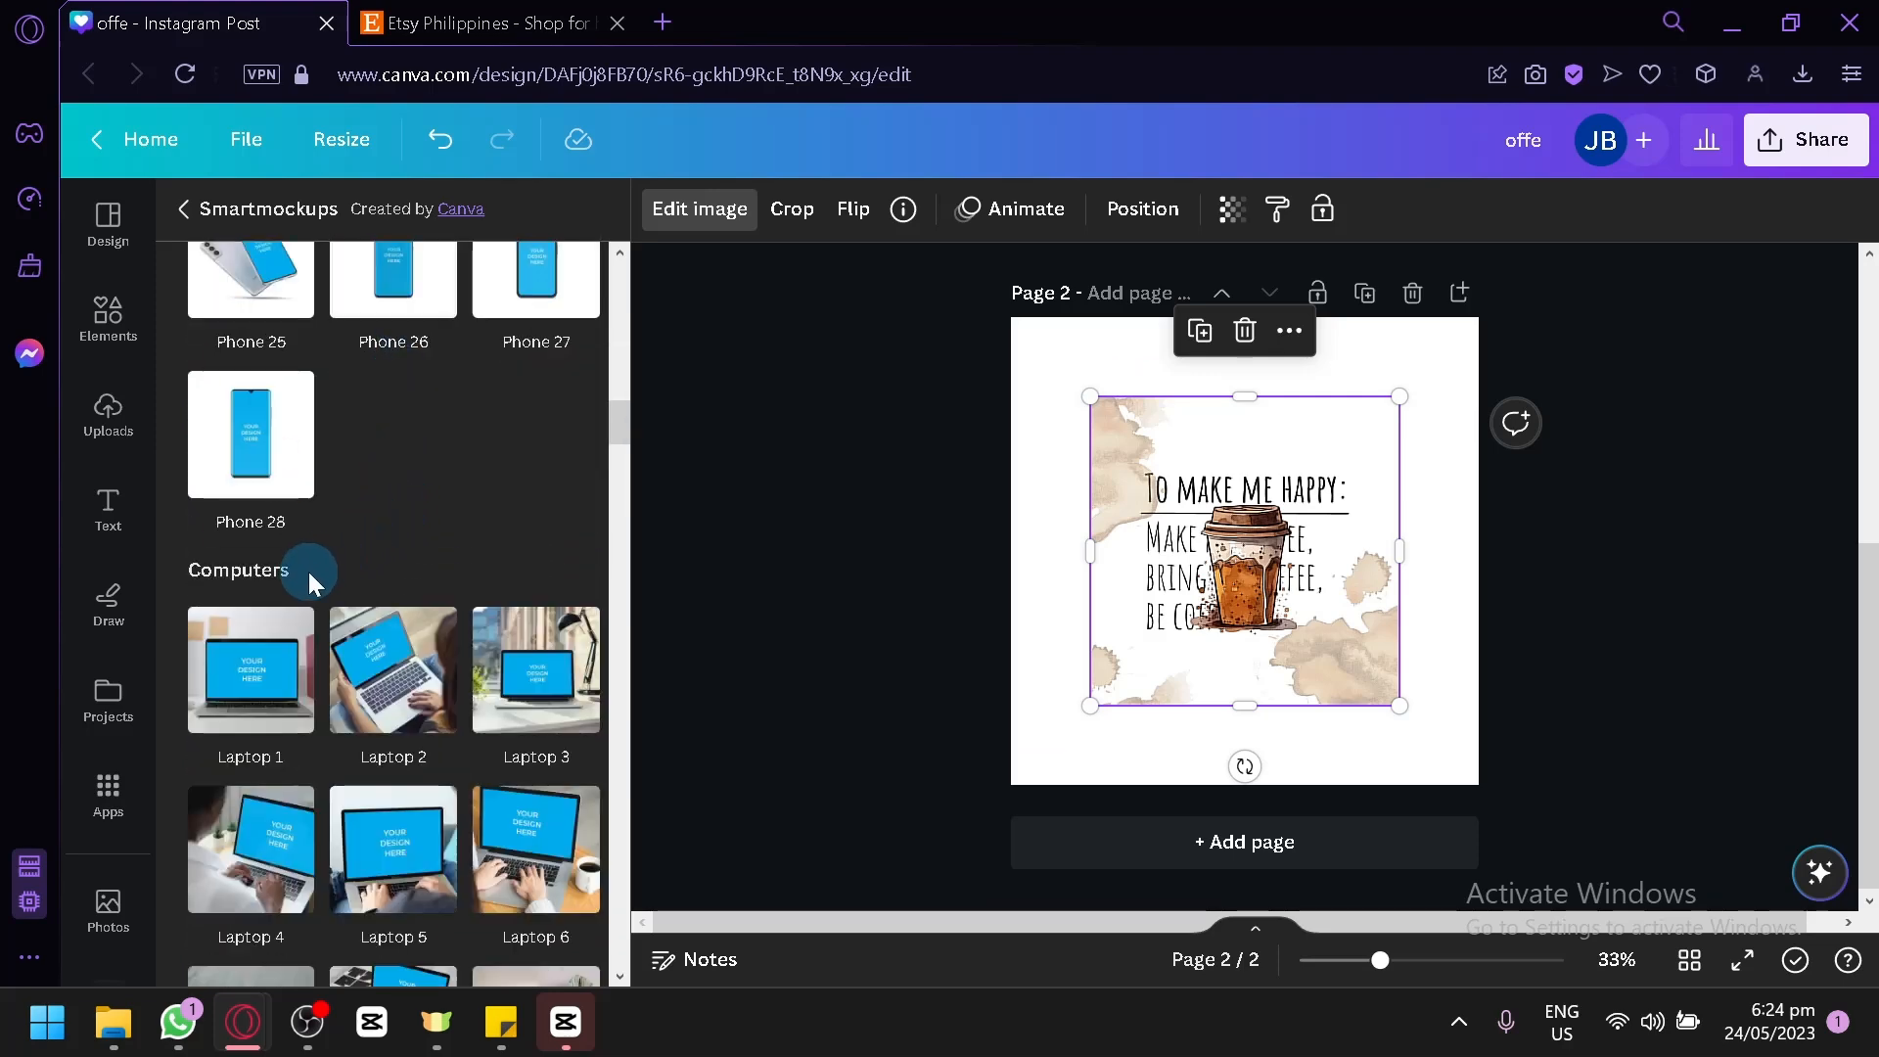
pyautogui.scroll(-10, 314, 567)
pyautogui.scroll(-8, 295, 530)
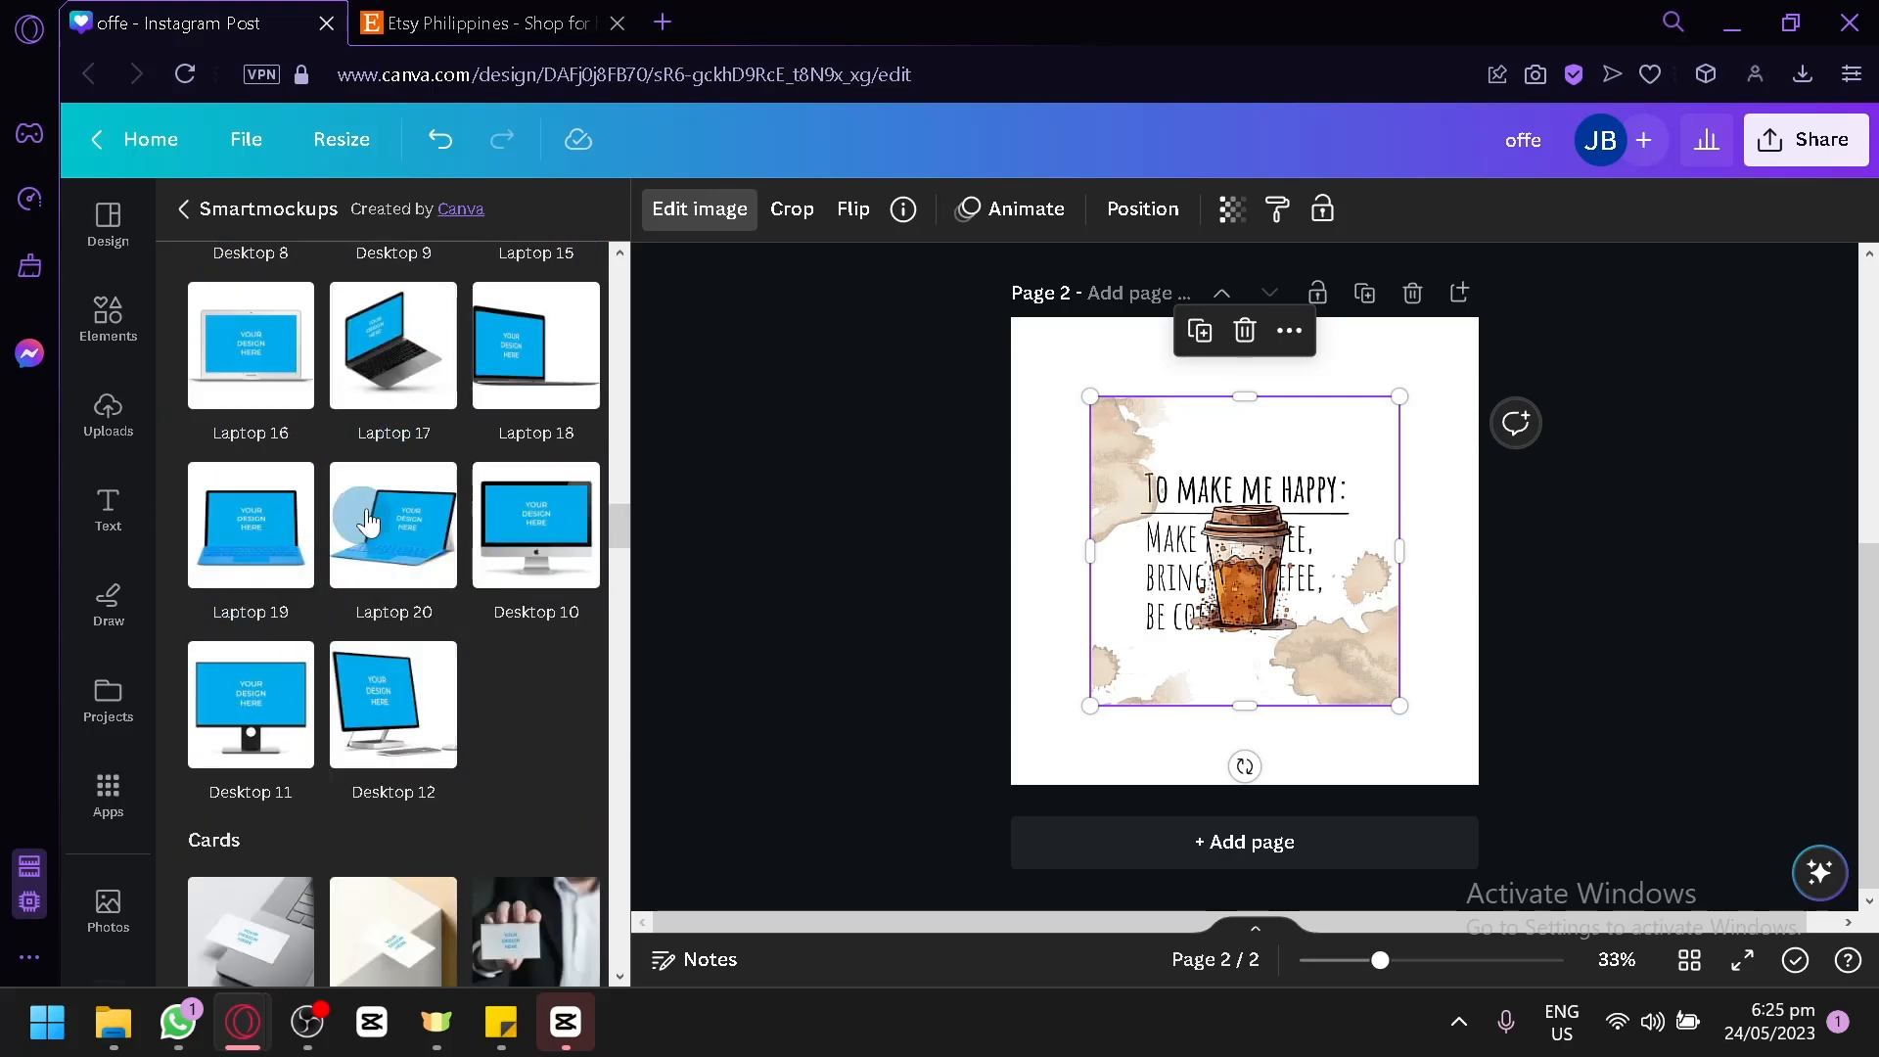
pyautogui.scroll(-6, 376, 624)
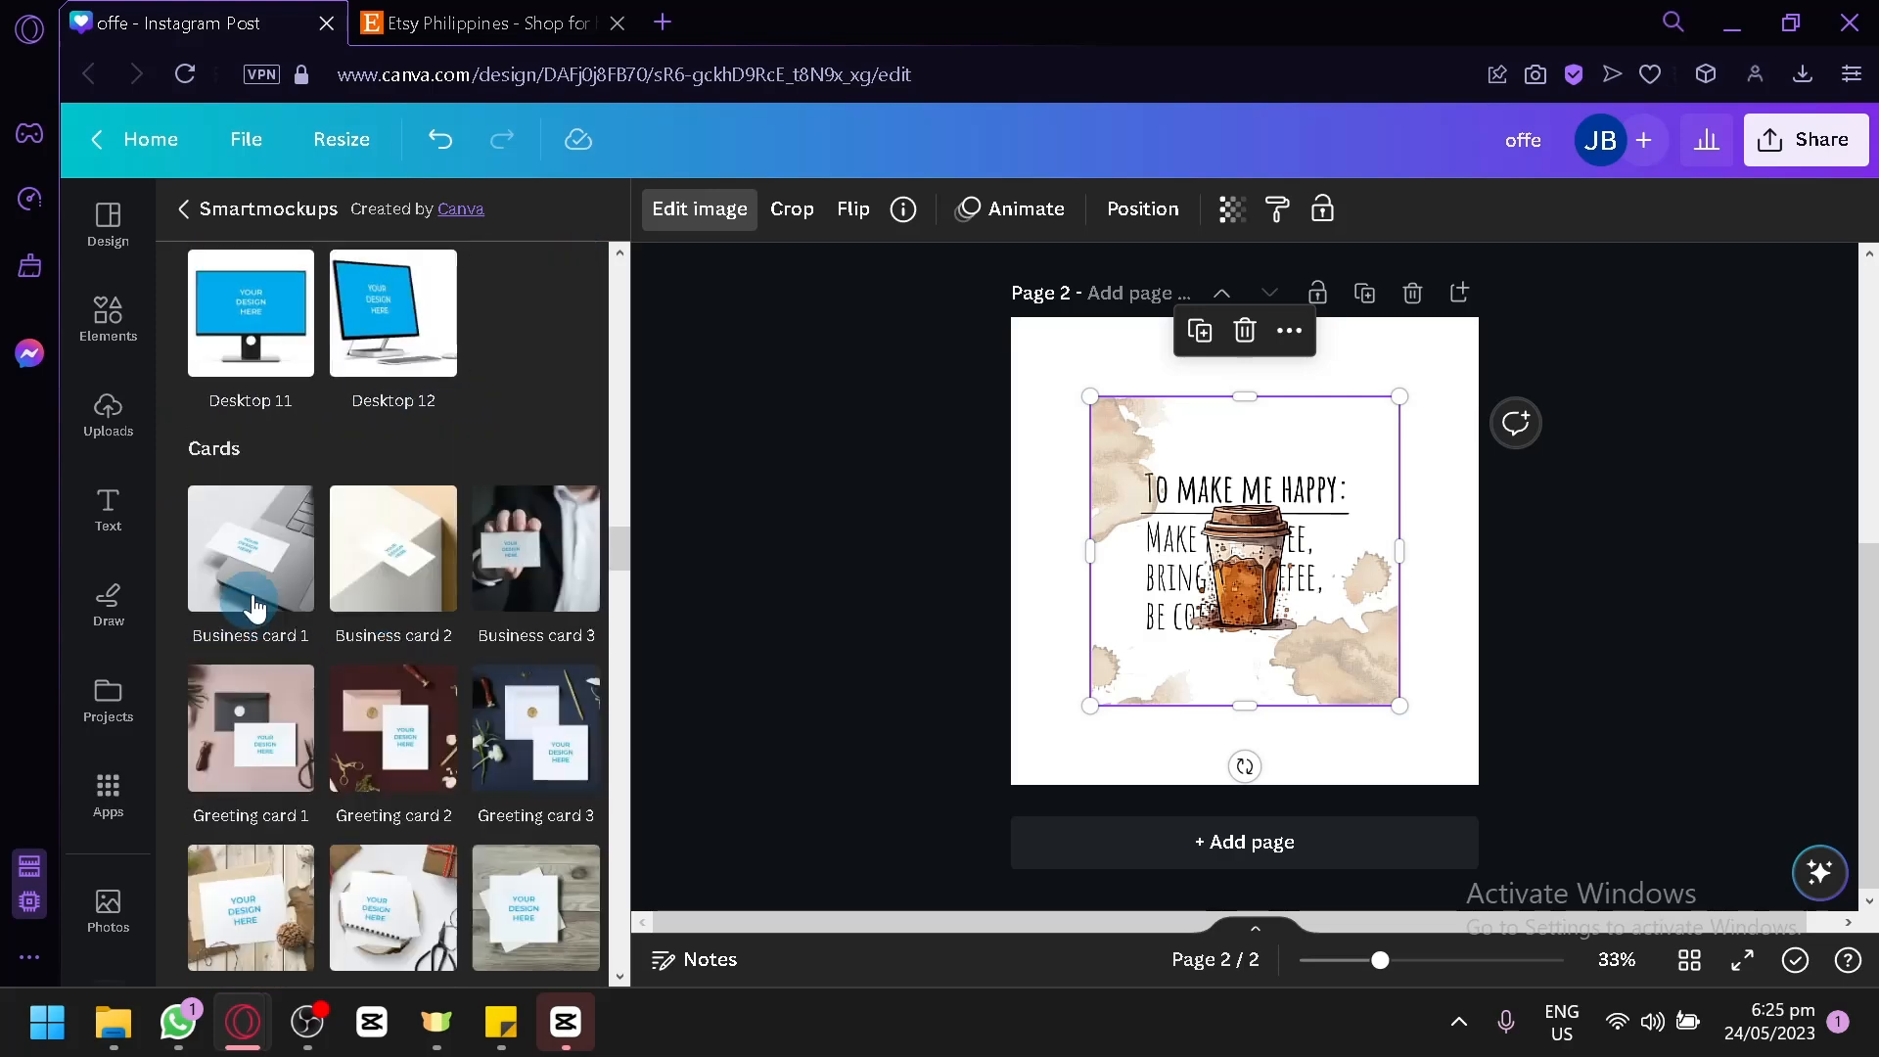
pyautogui.scroll(-8, 288, 486)
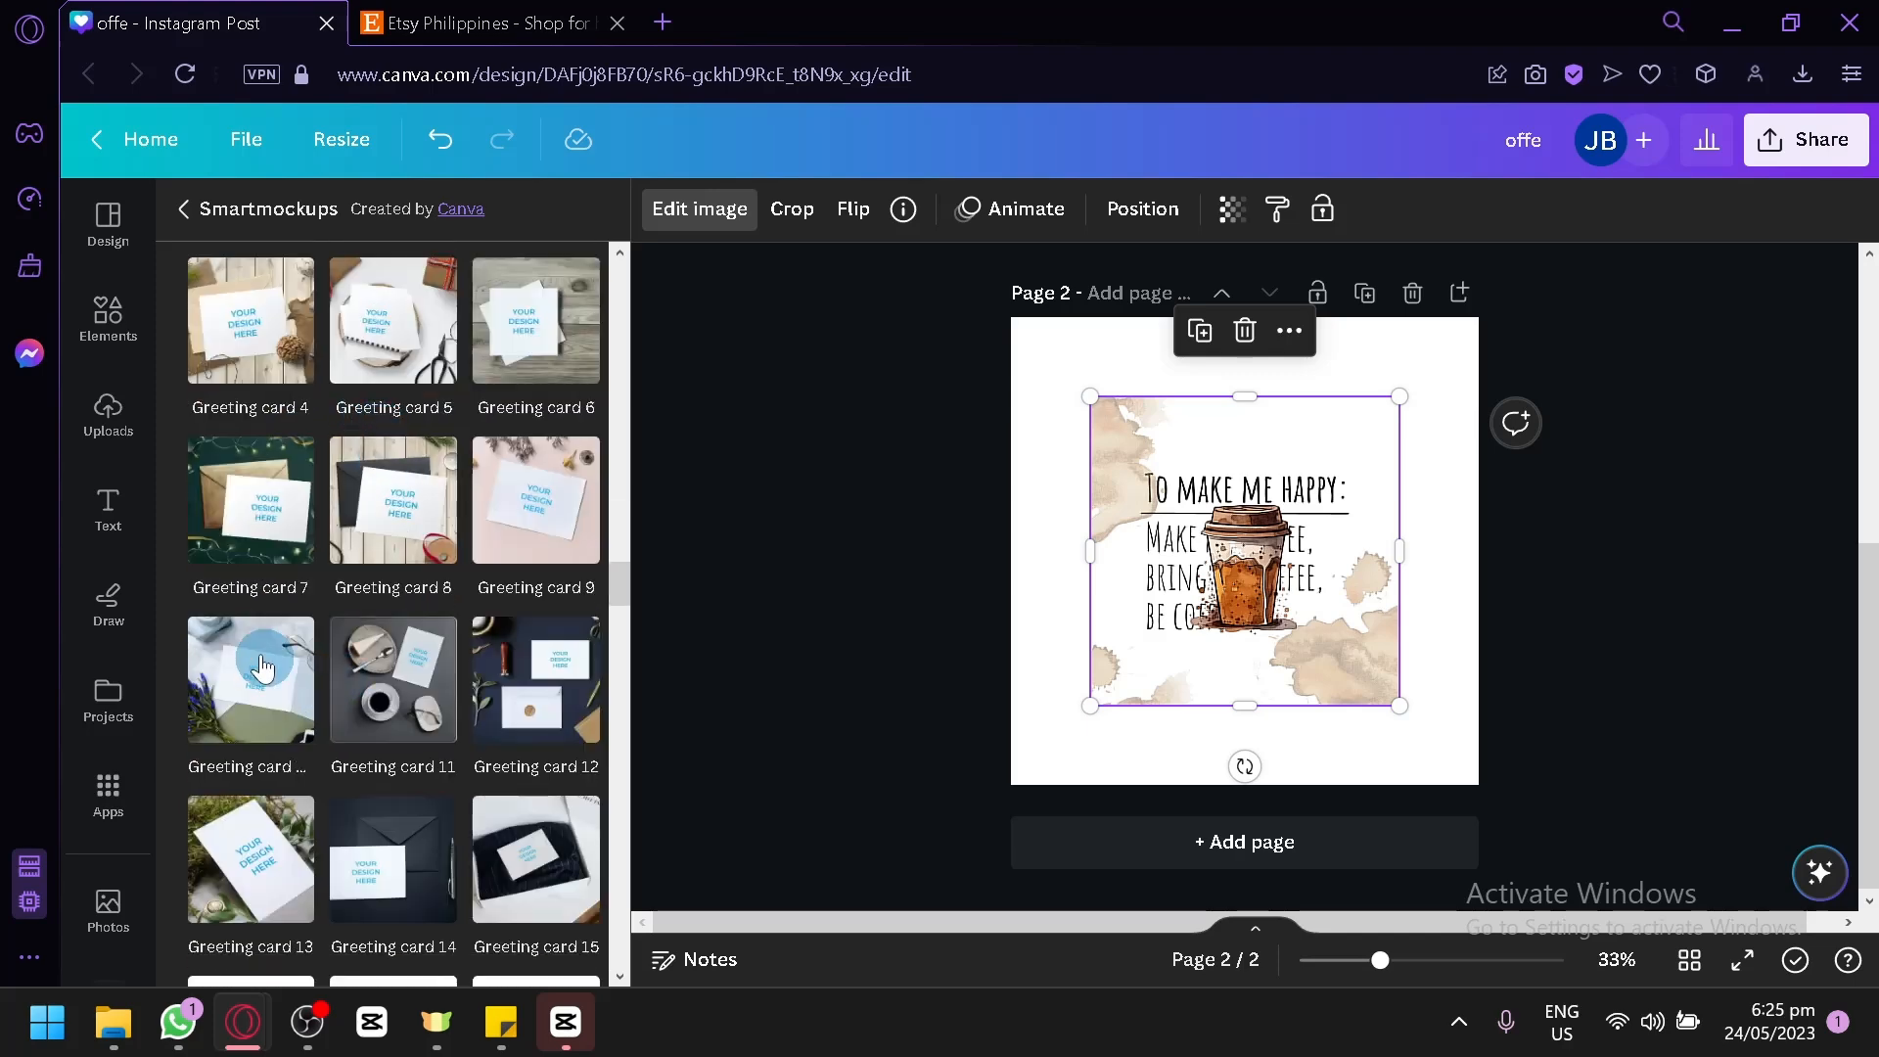
pyautogui.scroll(-6, 378, 691)
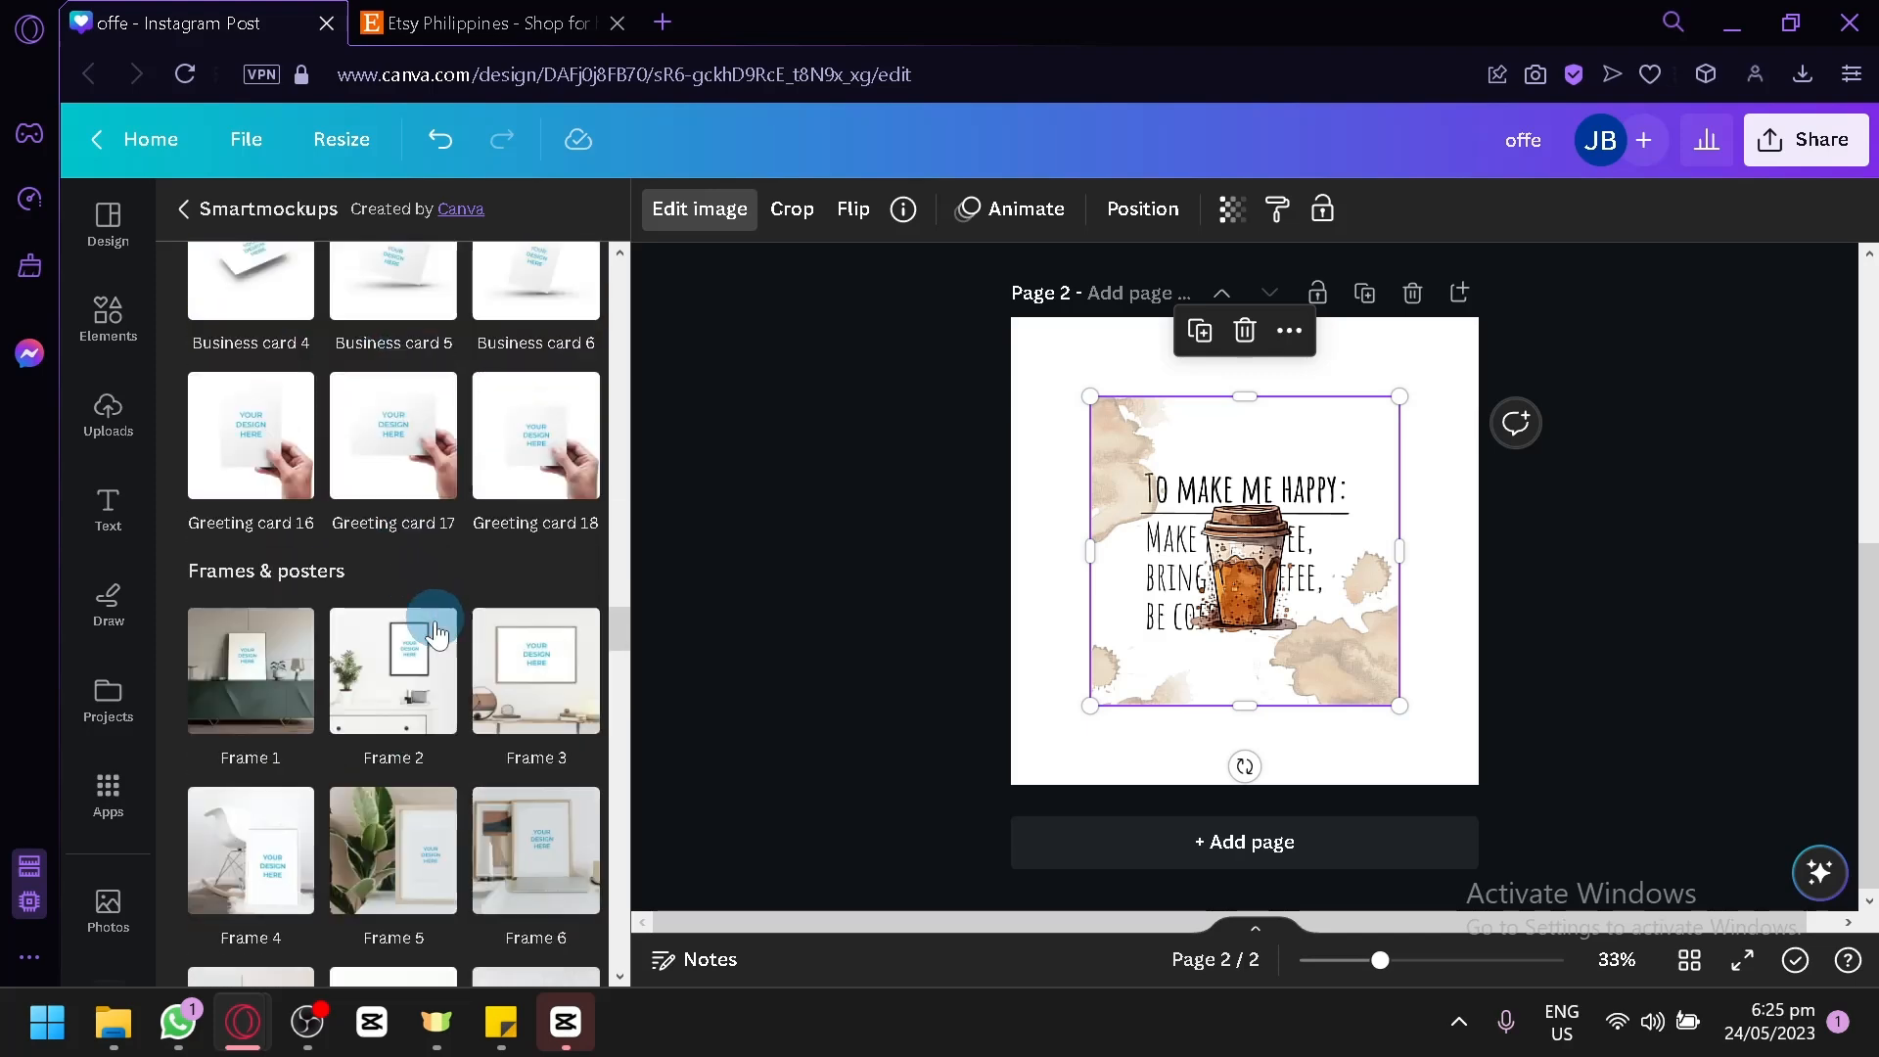
pyautogui.scroll(-5, 386, 470)
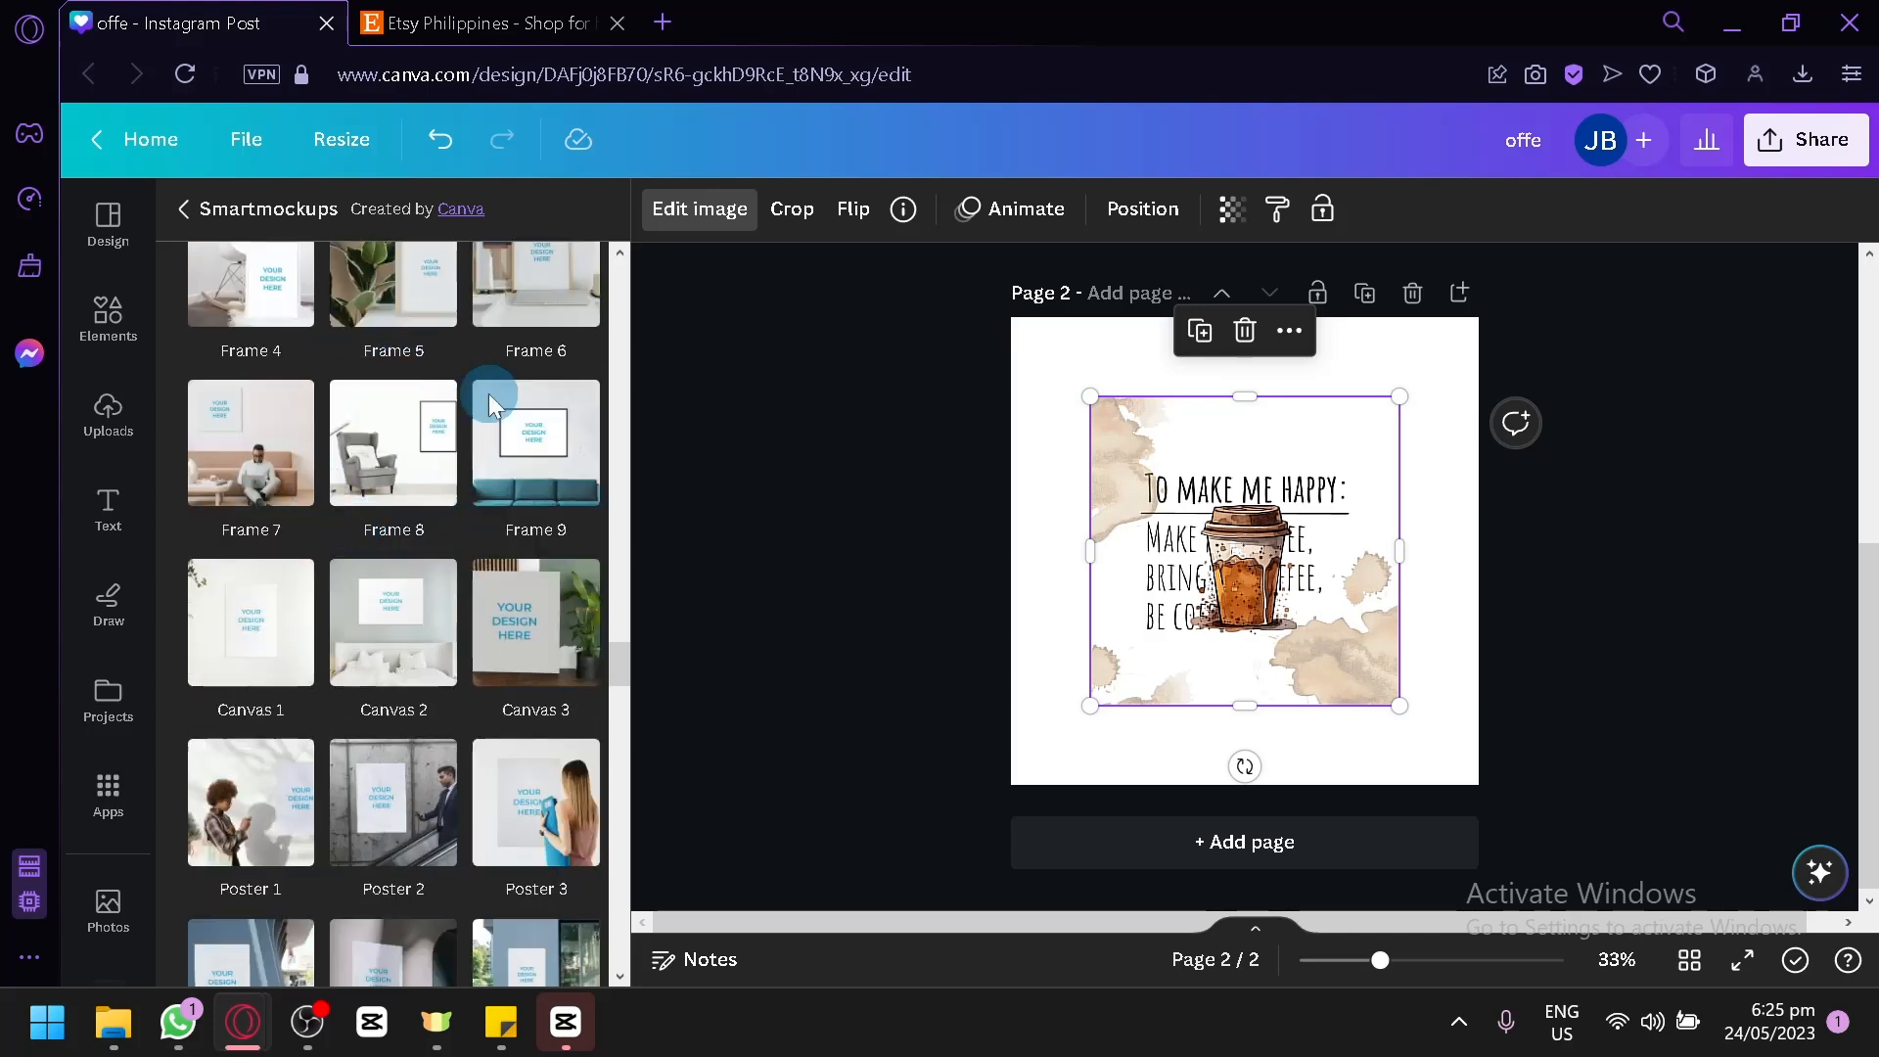
pyautogui.scroll(-4, 526, 528)
pyautogui.scroll(-4, 526, 528)
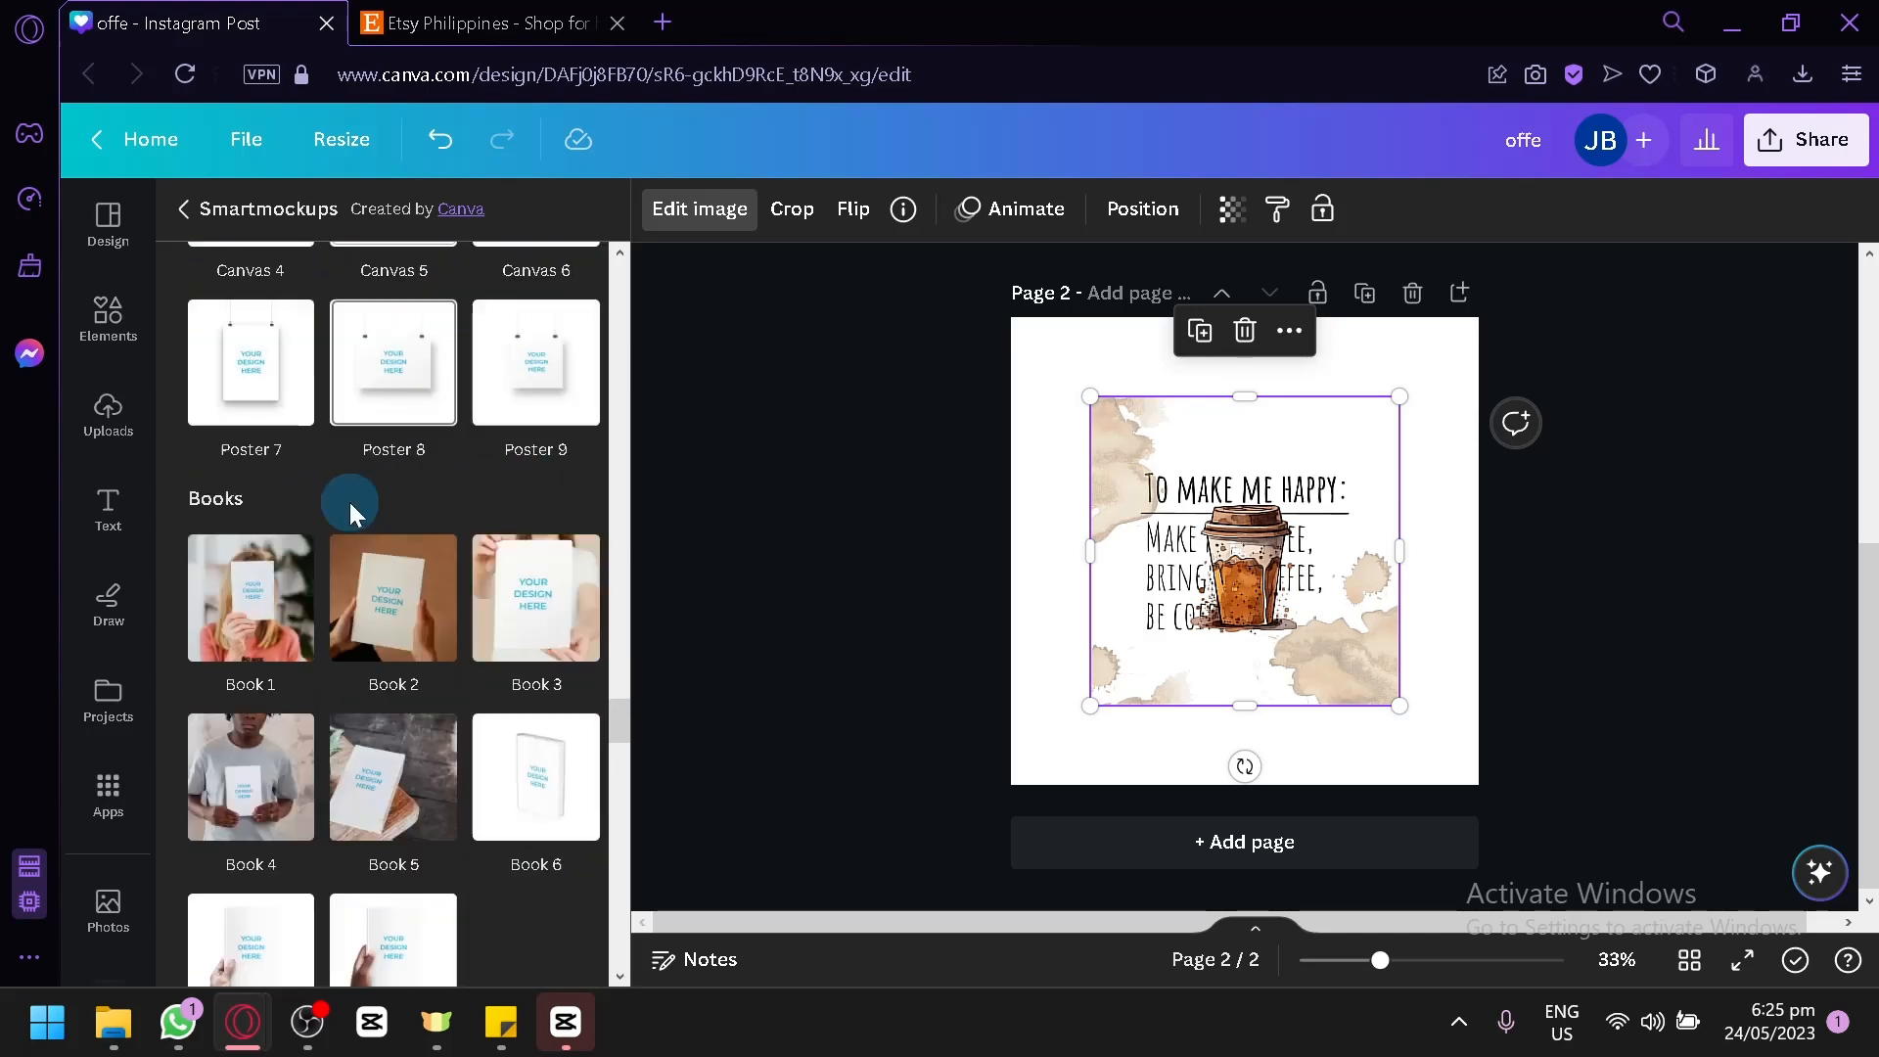
pyautogui.scroll(-2, 307, 503)
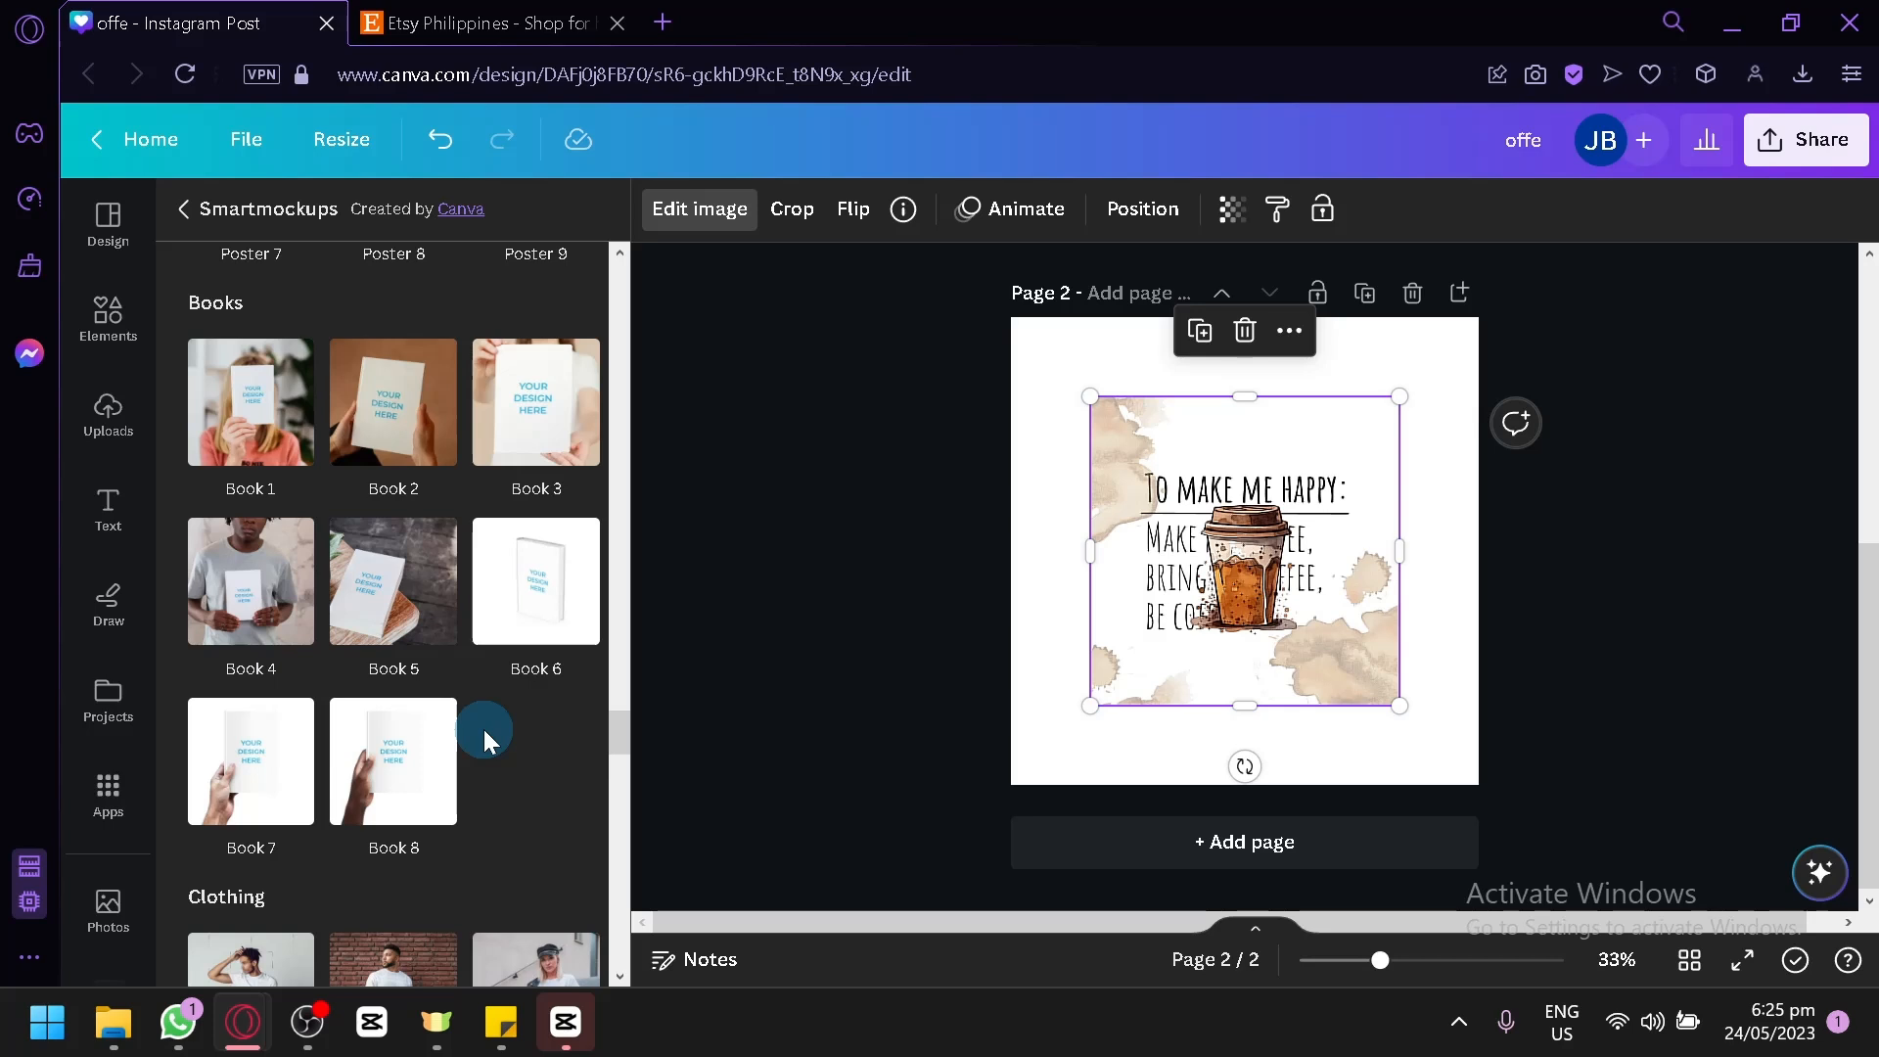
pyautogui.scroll(-4, 518, 695)
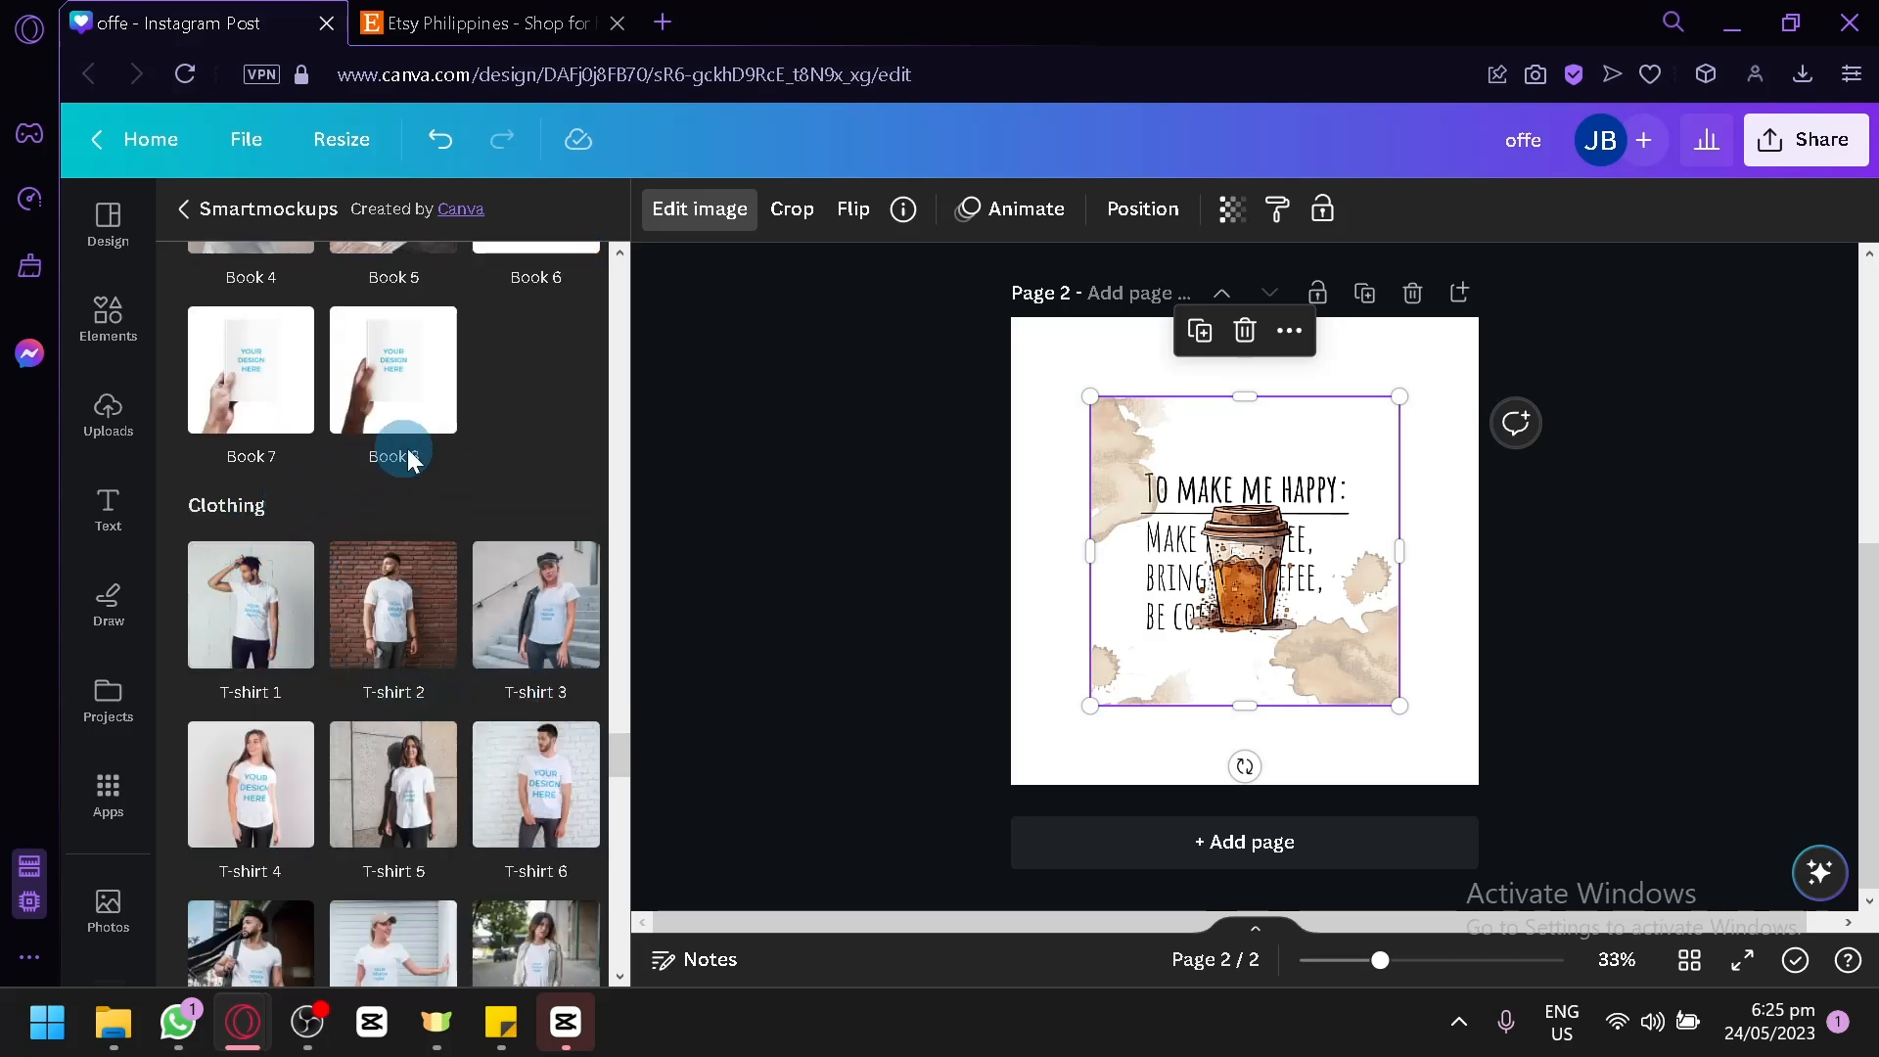
pyautogui.scroll(-2, 386, 452)
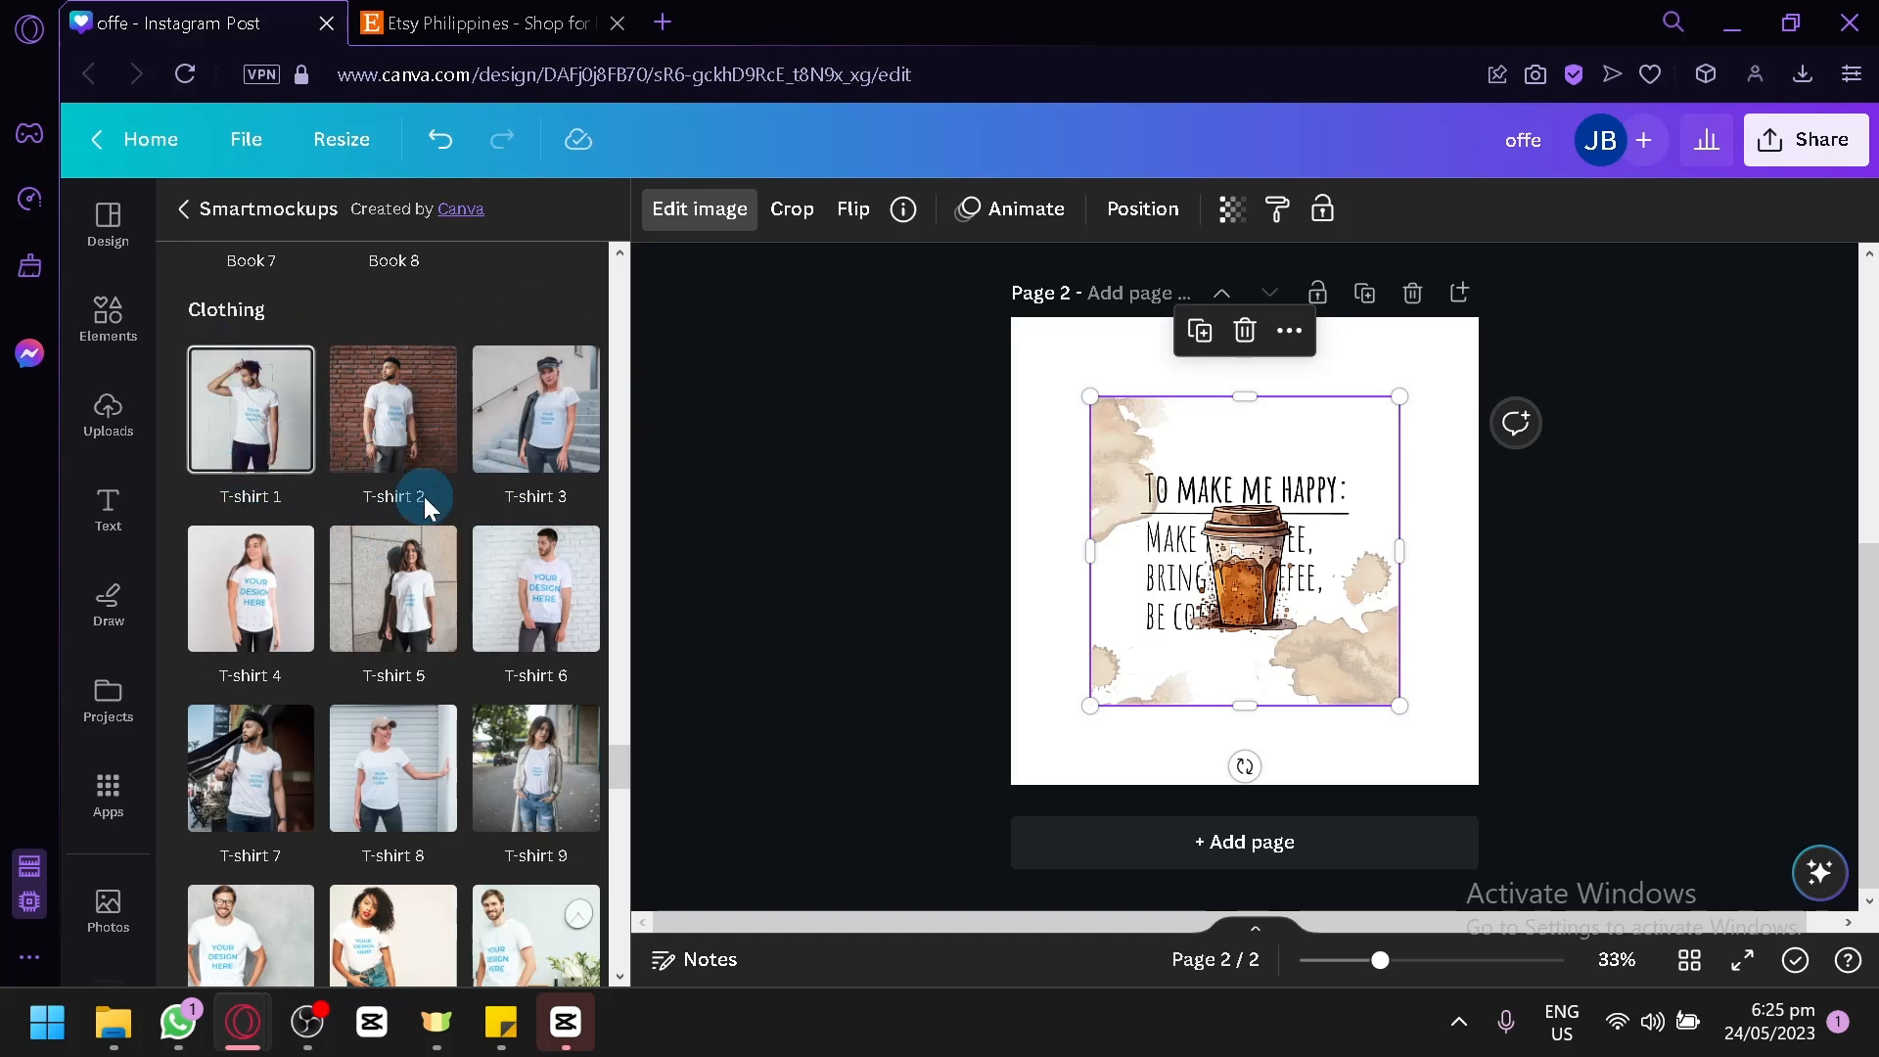
pyautogui.scroll(-2, 489, 471)
pyautogui.scroll(-6, 479, 462)
pyautogui.scroll(-10, 460, 440)
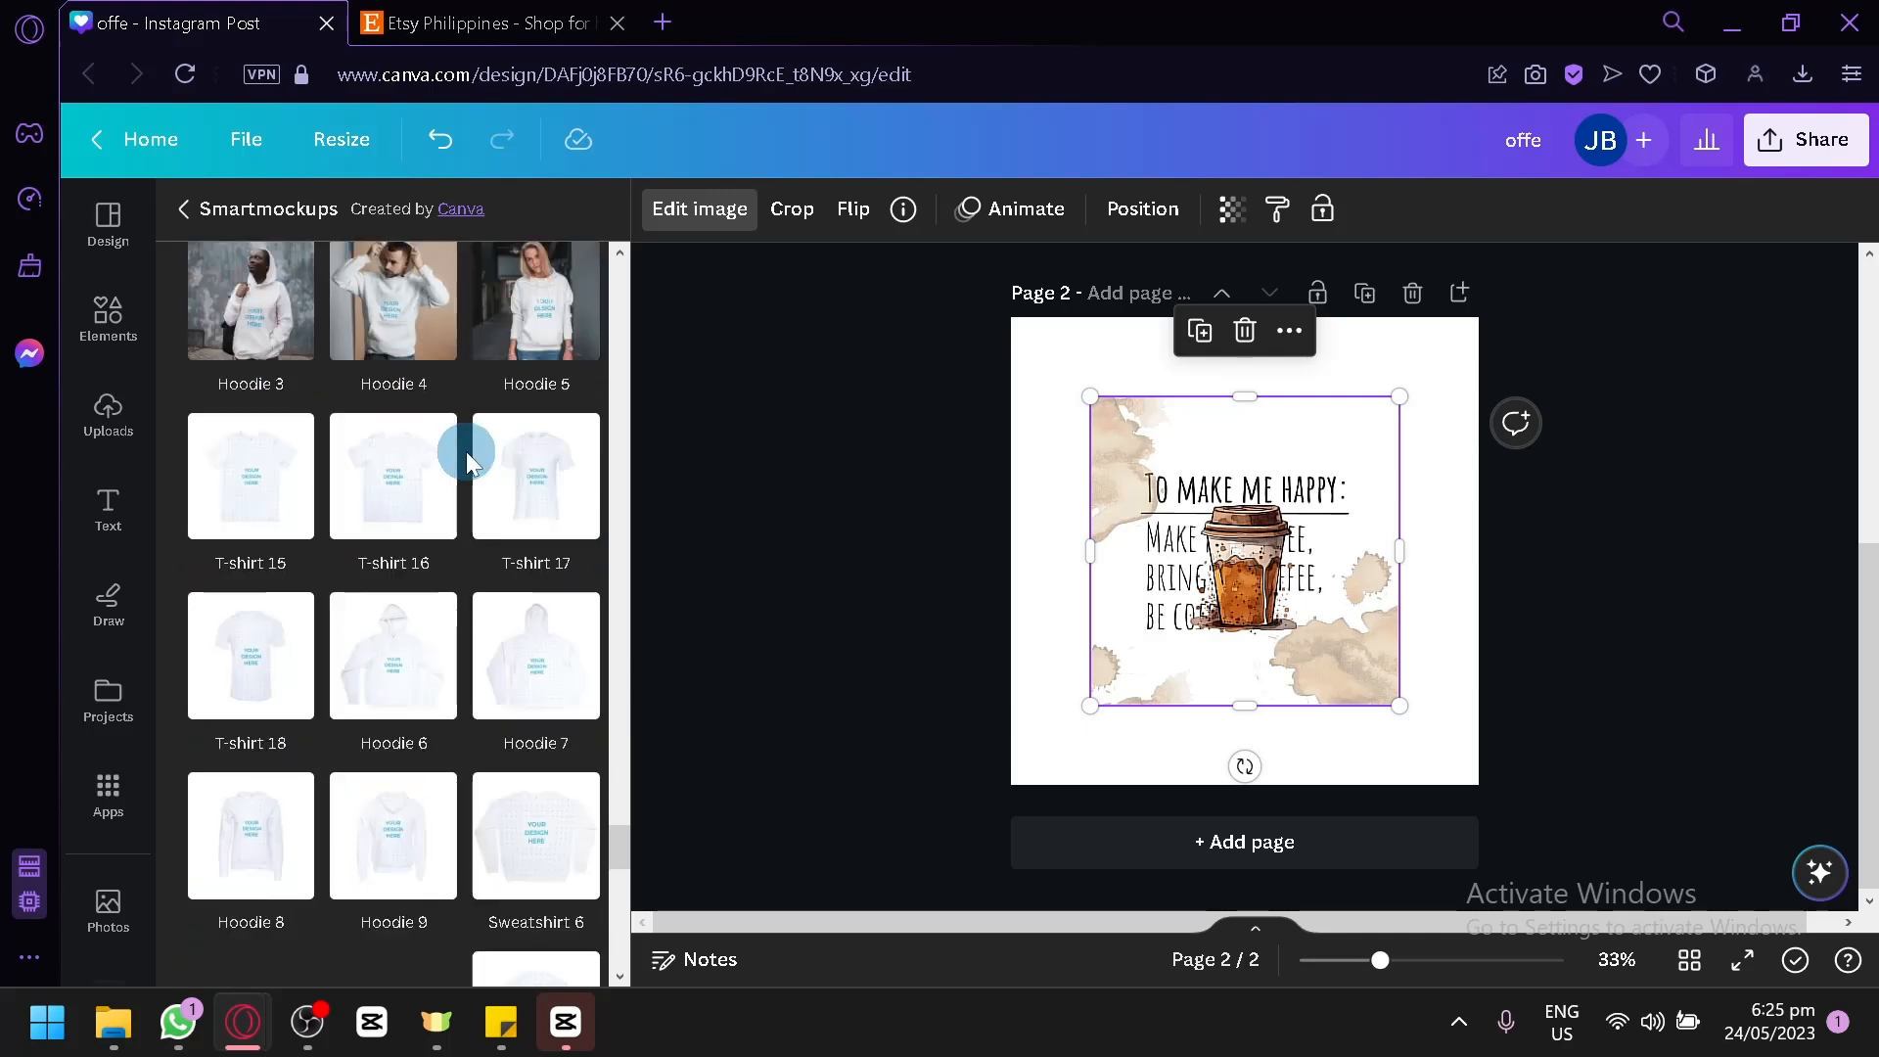
pyautogui.scroll(4, 391, 430)
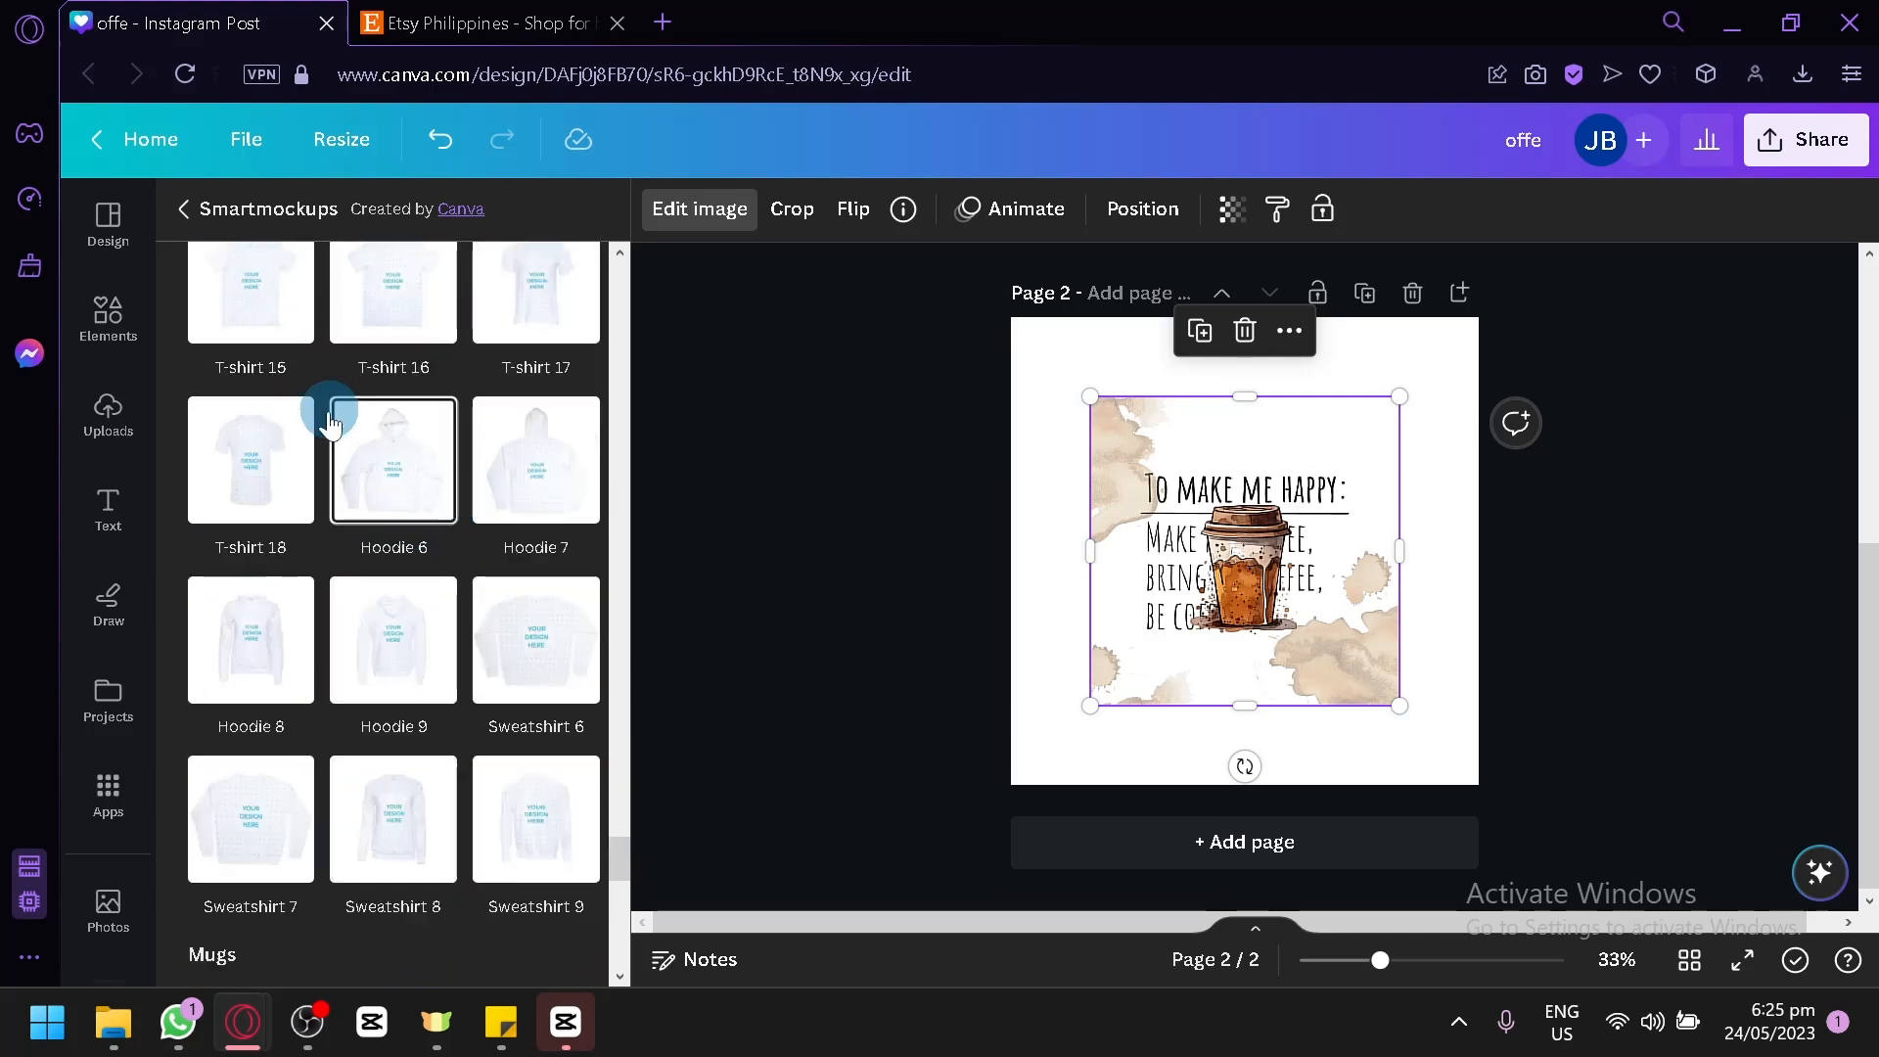
pyautogui.scroll(2, 333, 420)
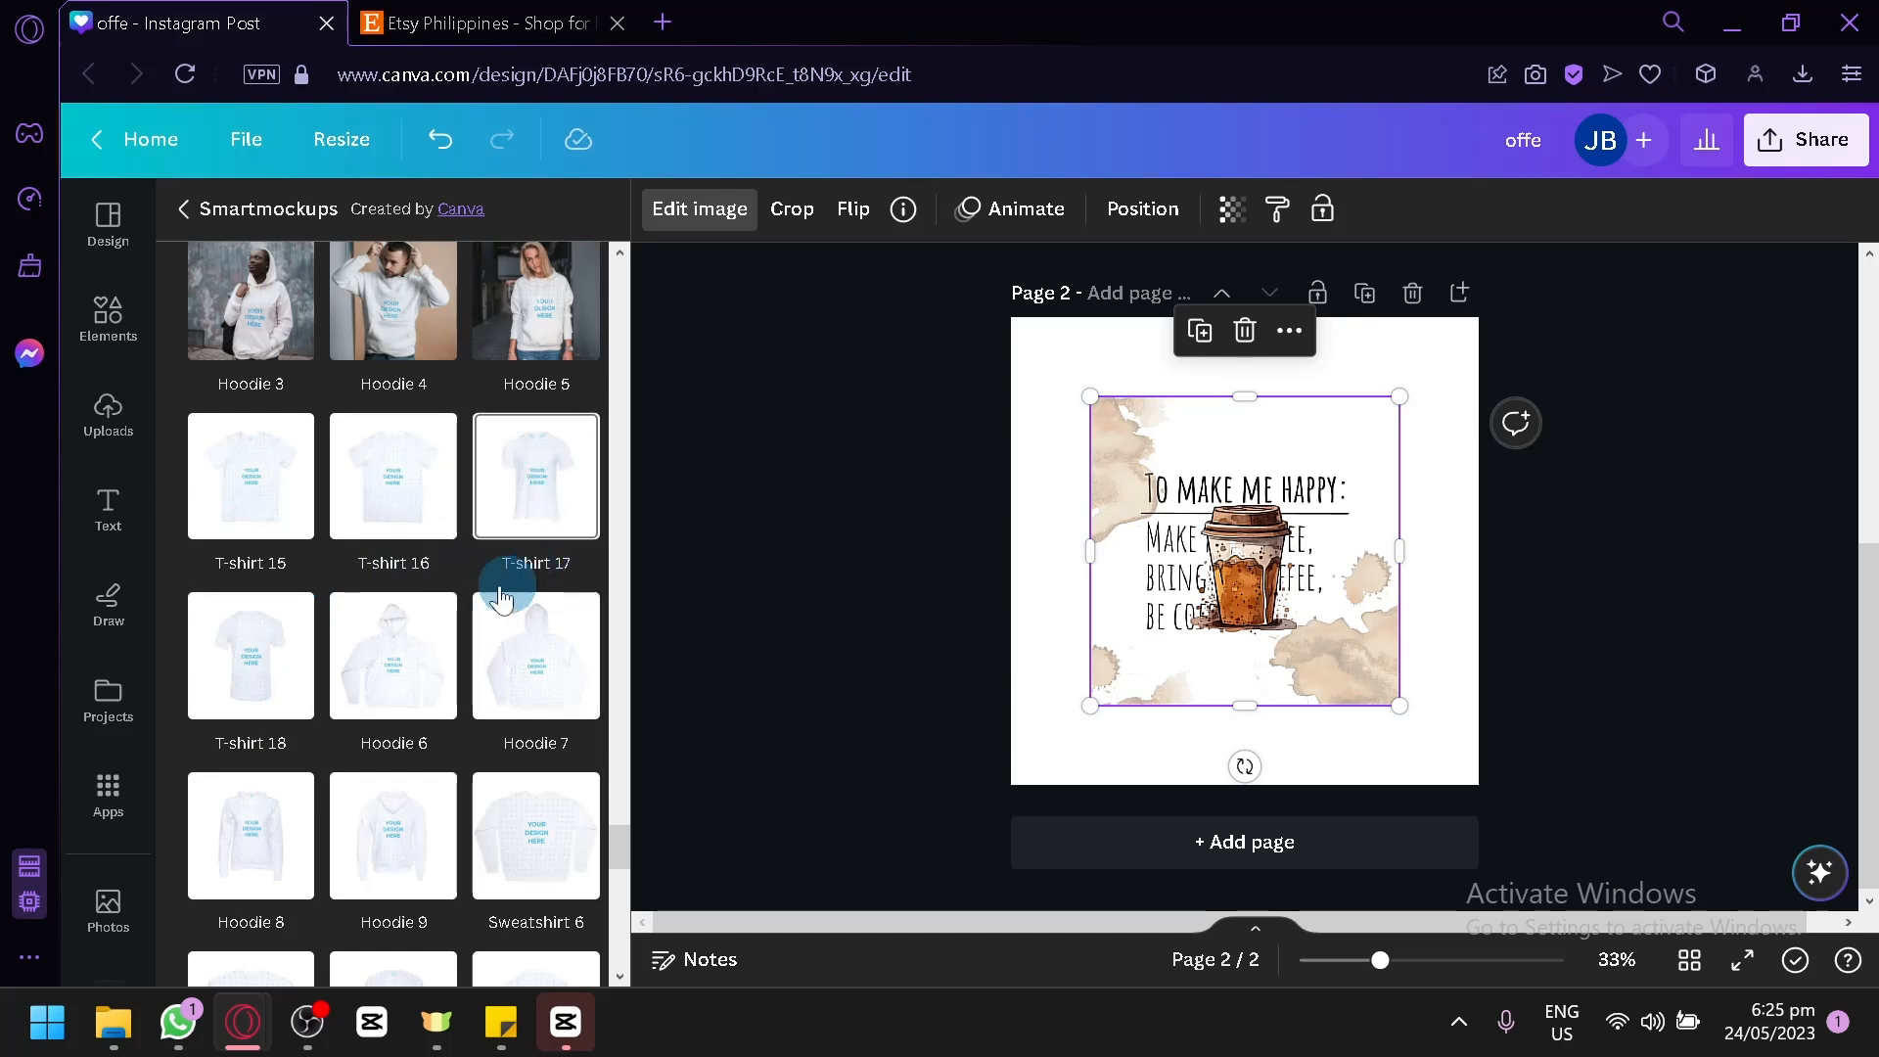
pyautogui.scroll(-4, 440, 587)
pyautogui.scroll(-2, 499, 602)
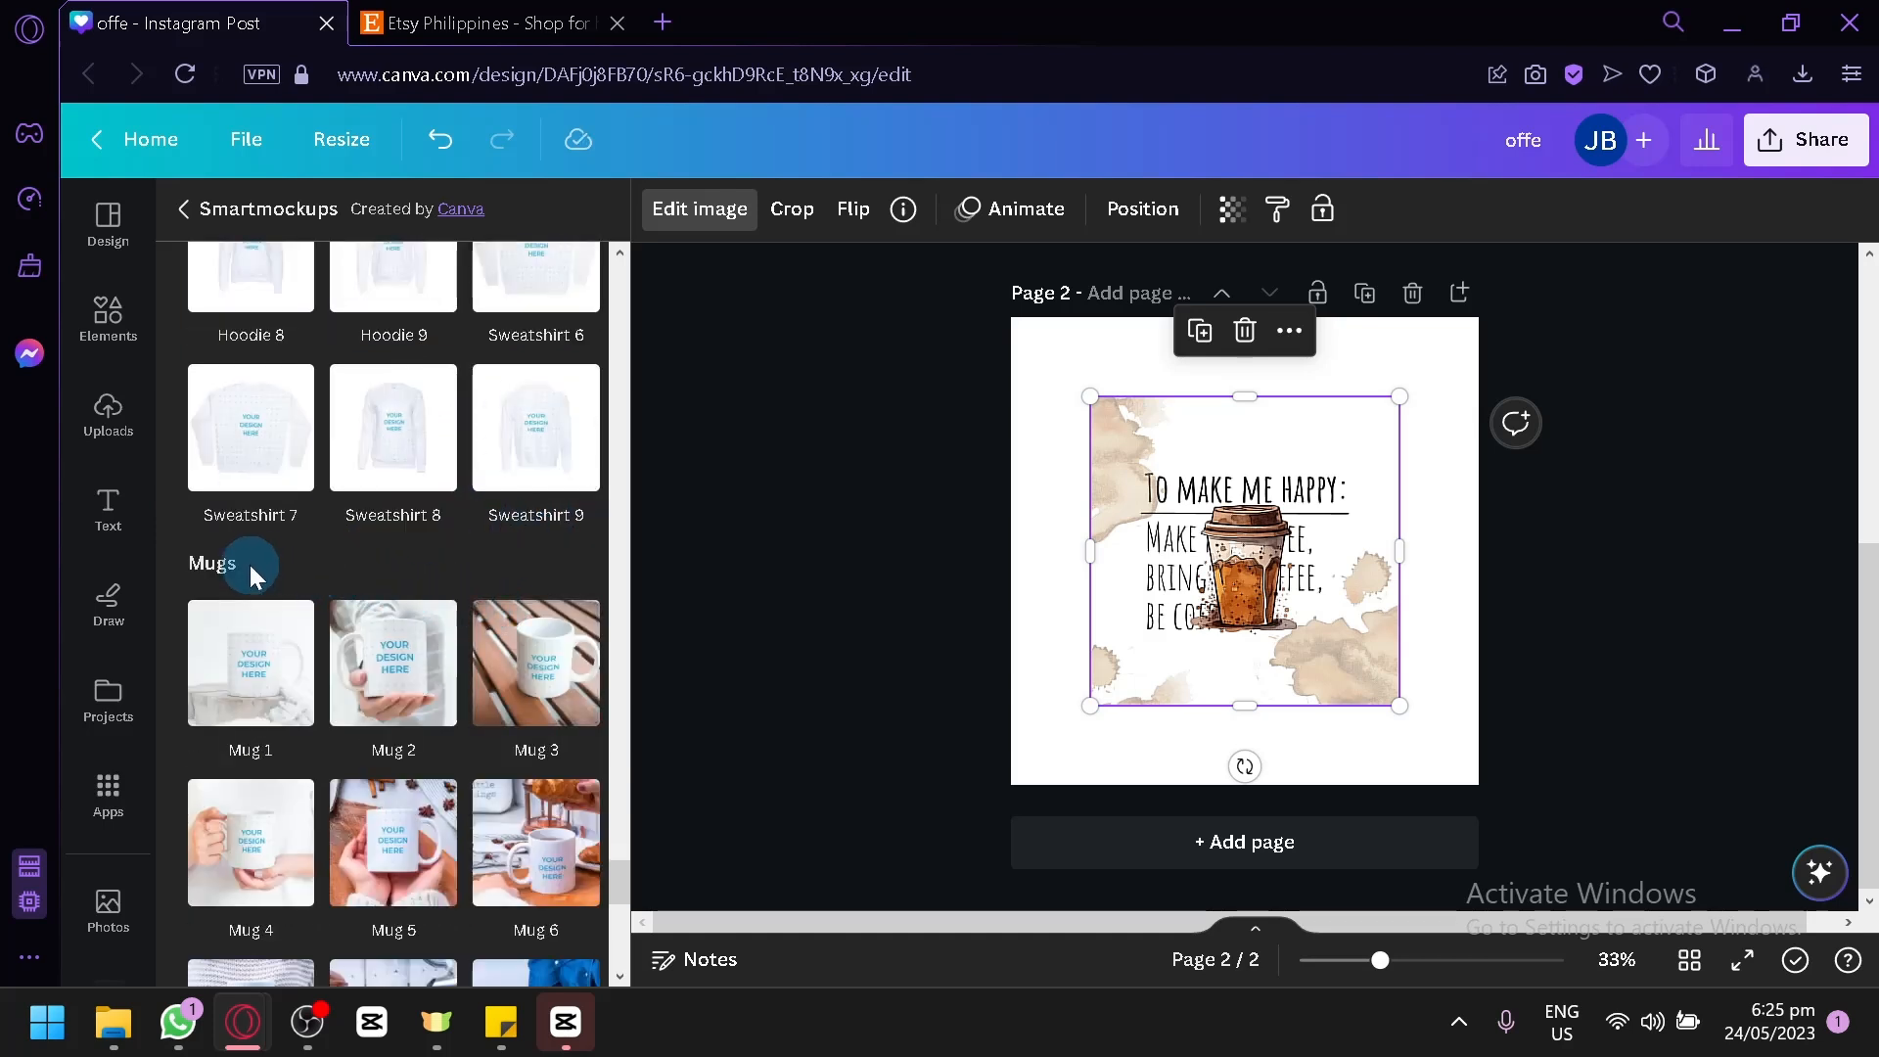
pyautogui.scroll(-2, 264, 548)
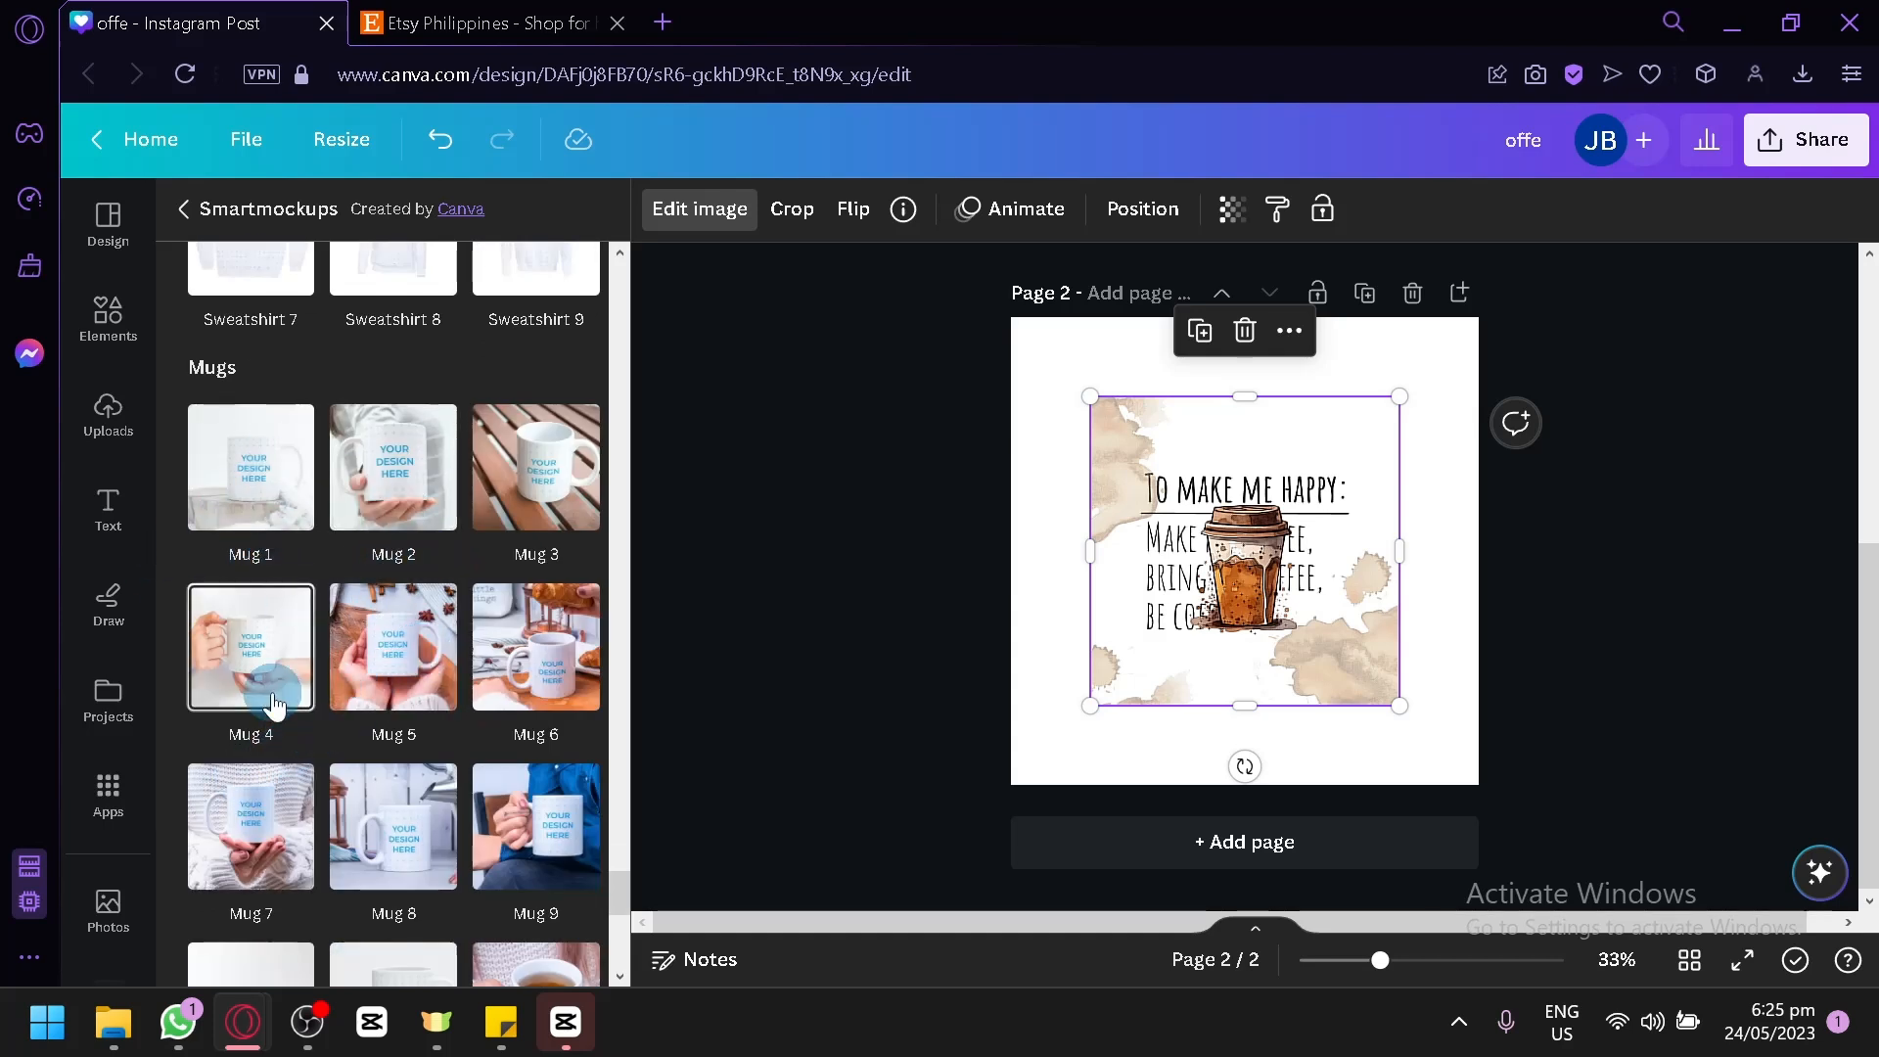
# Preview the coffee design on the Mug 5 mockup and look through the other mug mockups
pyautogui.click(434, 641)
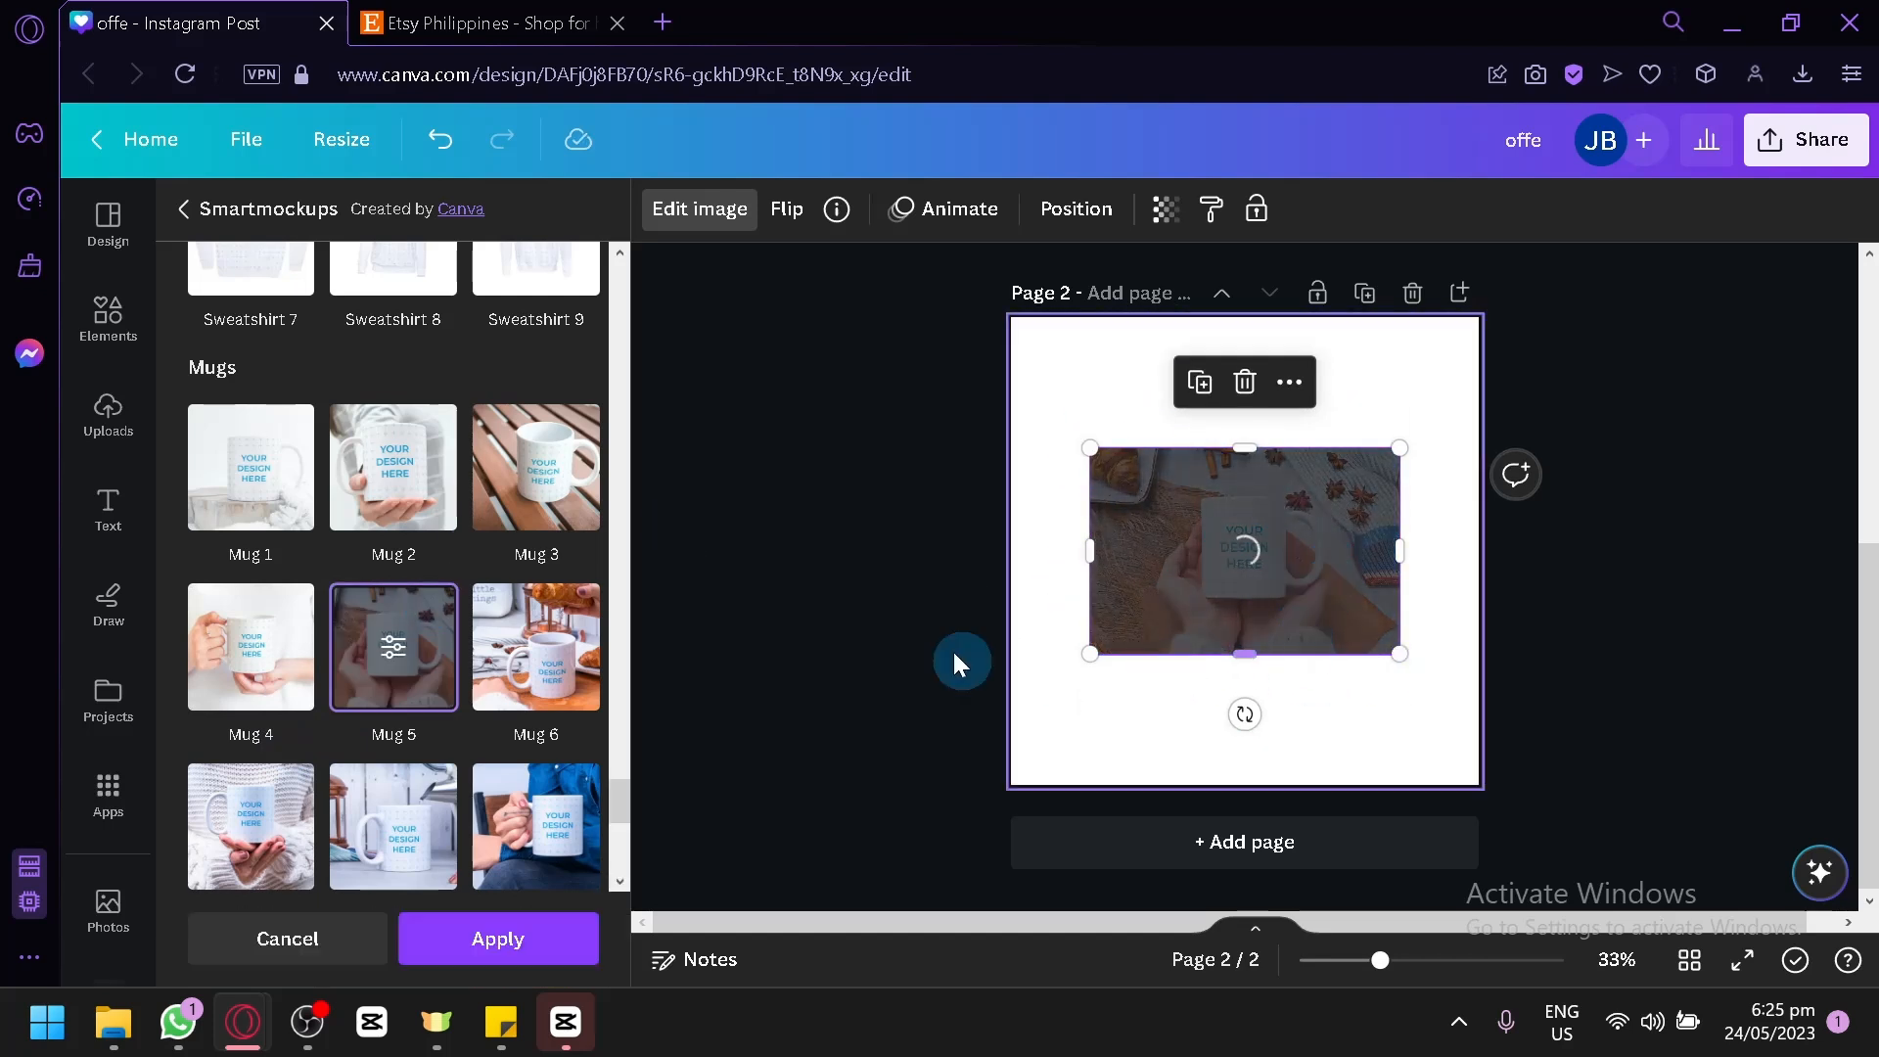
pyautogui.scroll(-4, 487, 617)
pyautogui.scroll(-3, 486, 616)
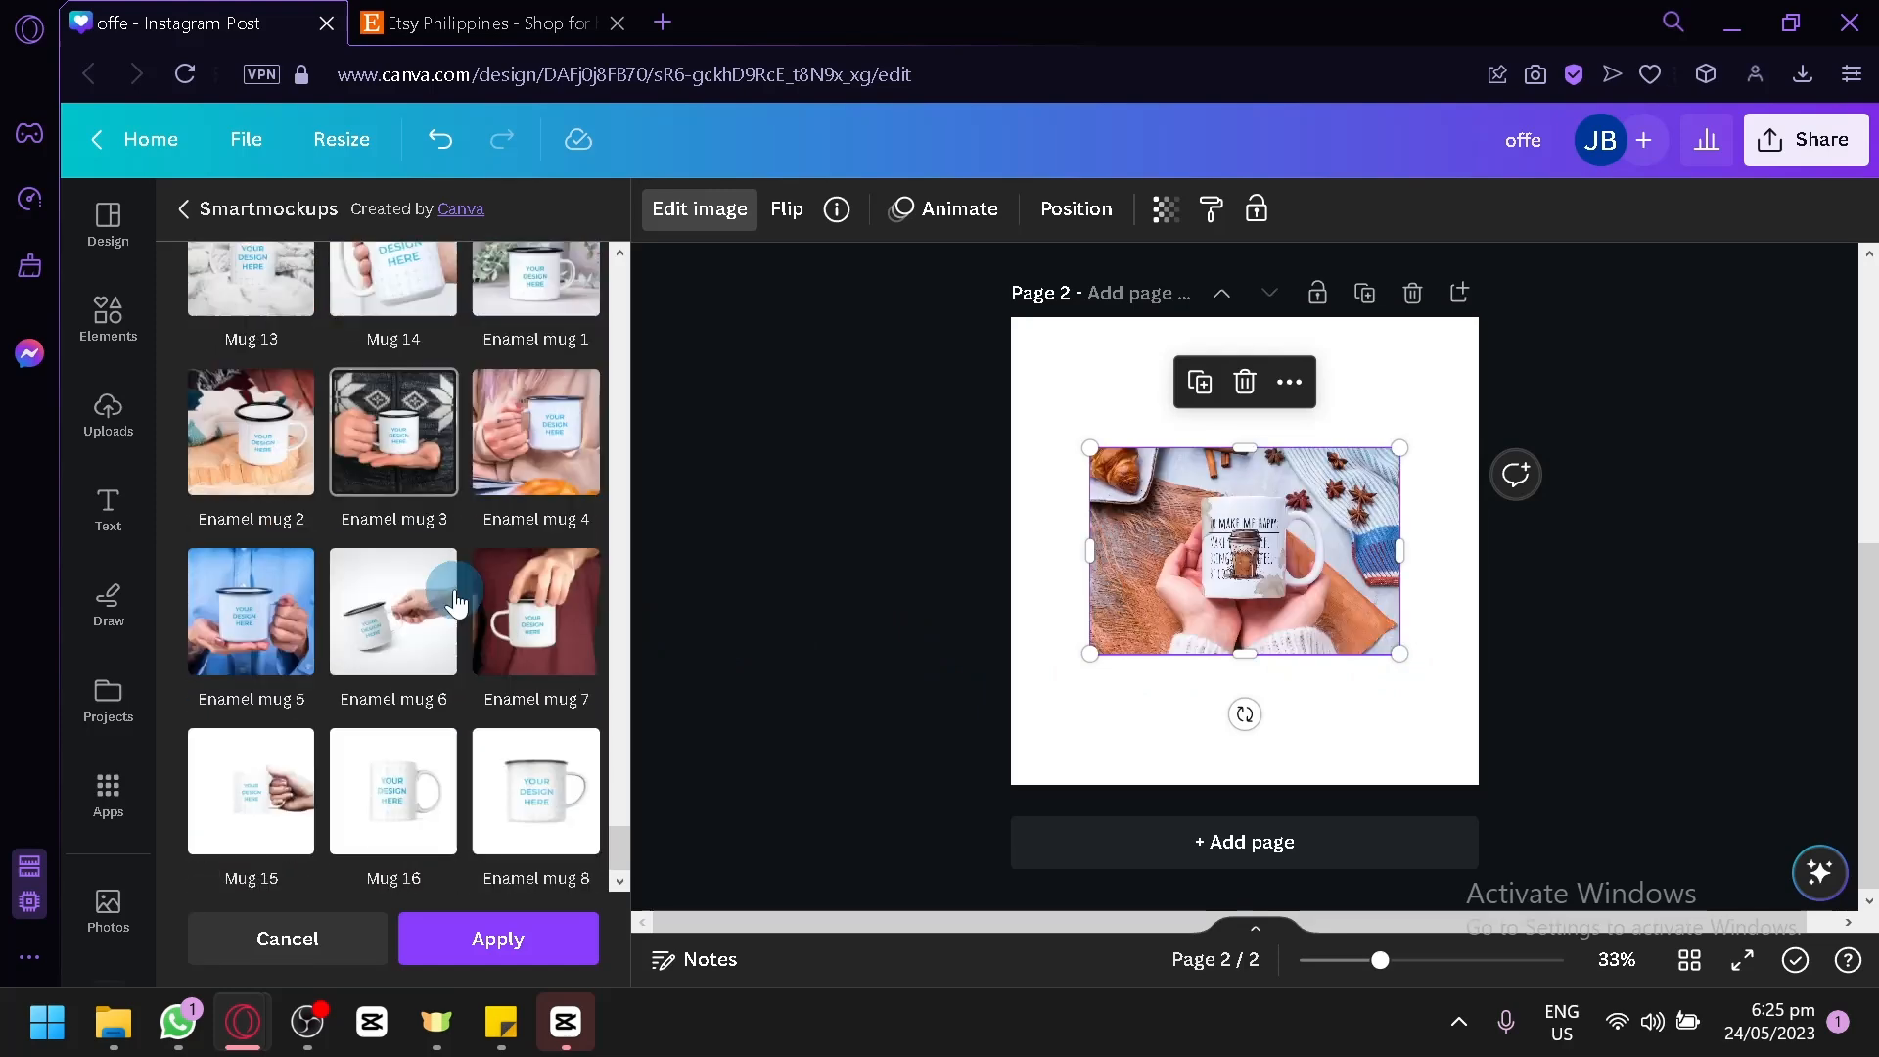
pyautogui.scroll(3, 375, 612)
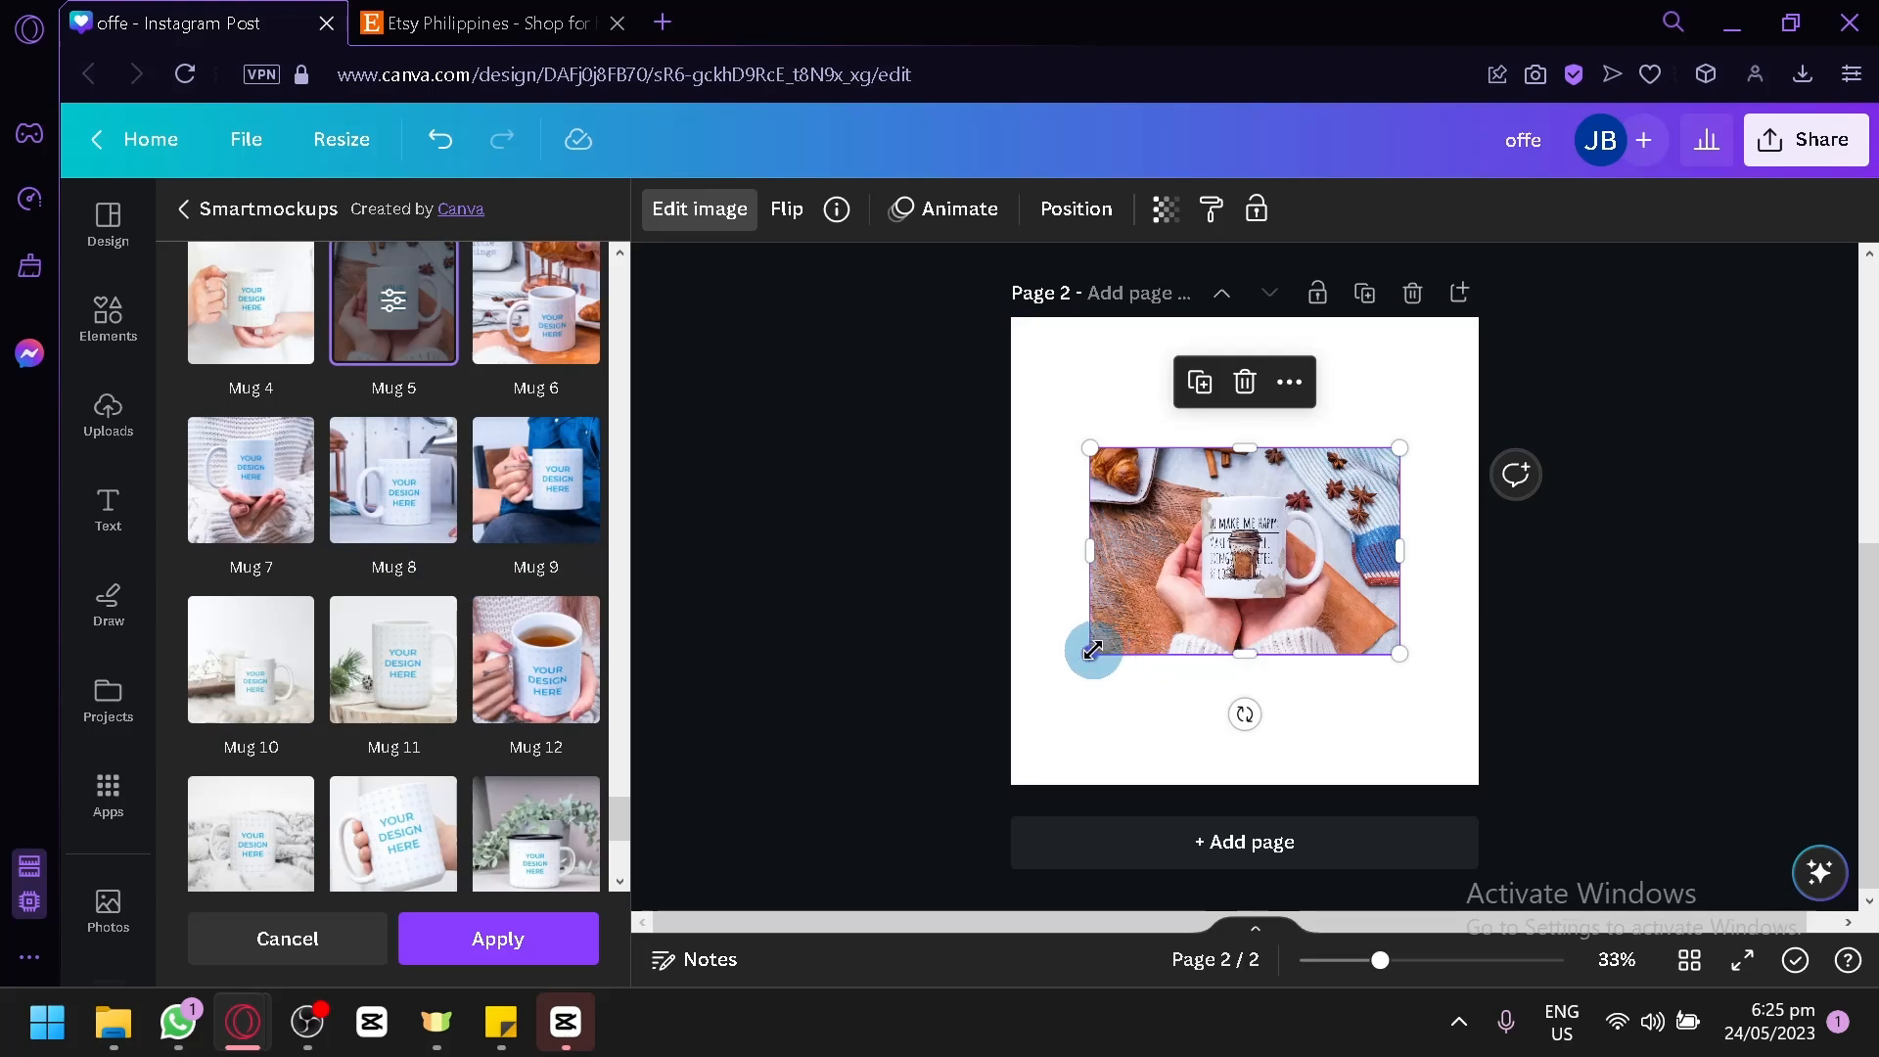
# Enlarge the Mug 5 mockup until it extends beyond the page, and move it to cover the page
pyautogui.moveTo(1092, 650); pyautogui.dragTo(988, 854)
pyautogui.moveTo(1224, 643); pyautogui.dragTo(1292, 537)
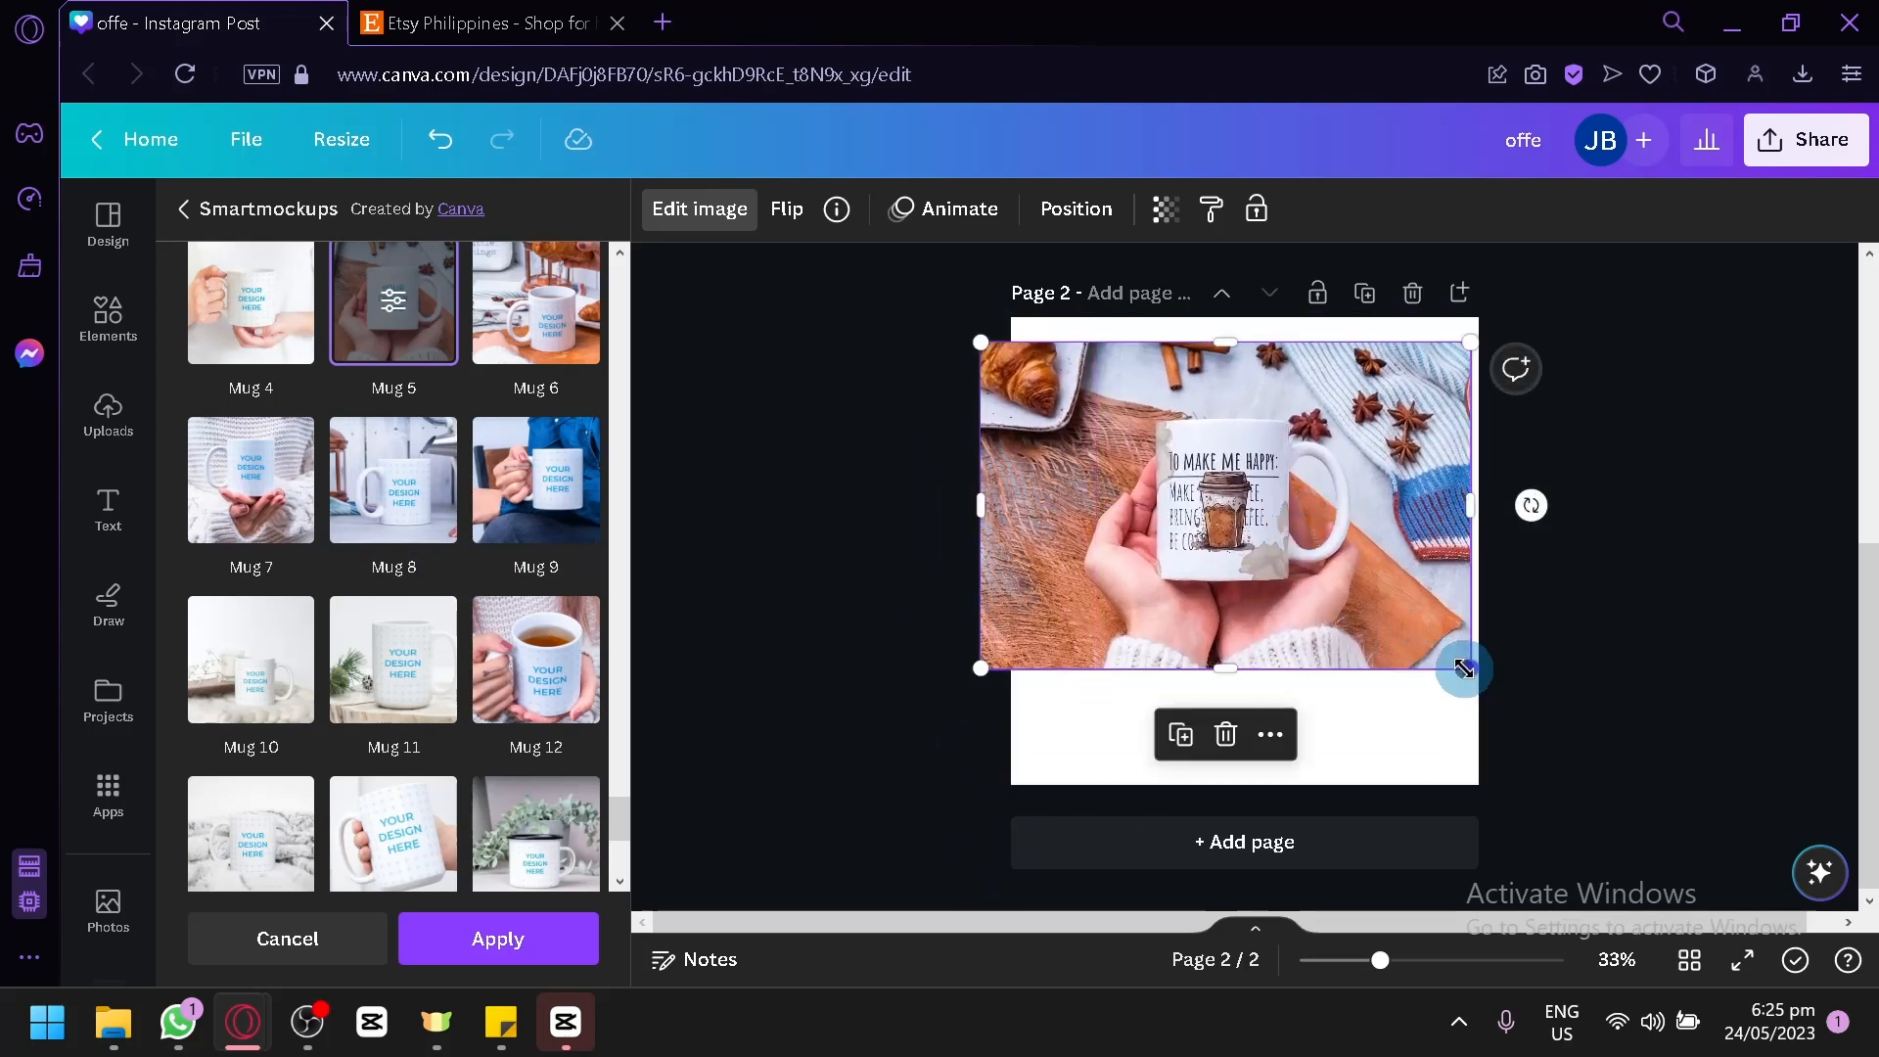
pyautogui.moveTo(1464, 669); pyautogui.dragTo(1746, 859)
pyautogui.moveTo(1399, 669); pyautogui.dragTo(1308, 619)
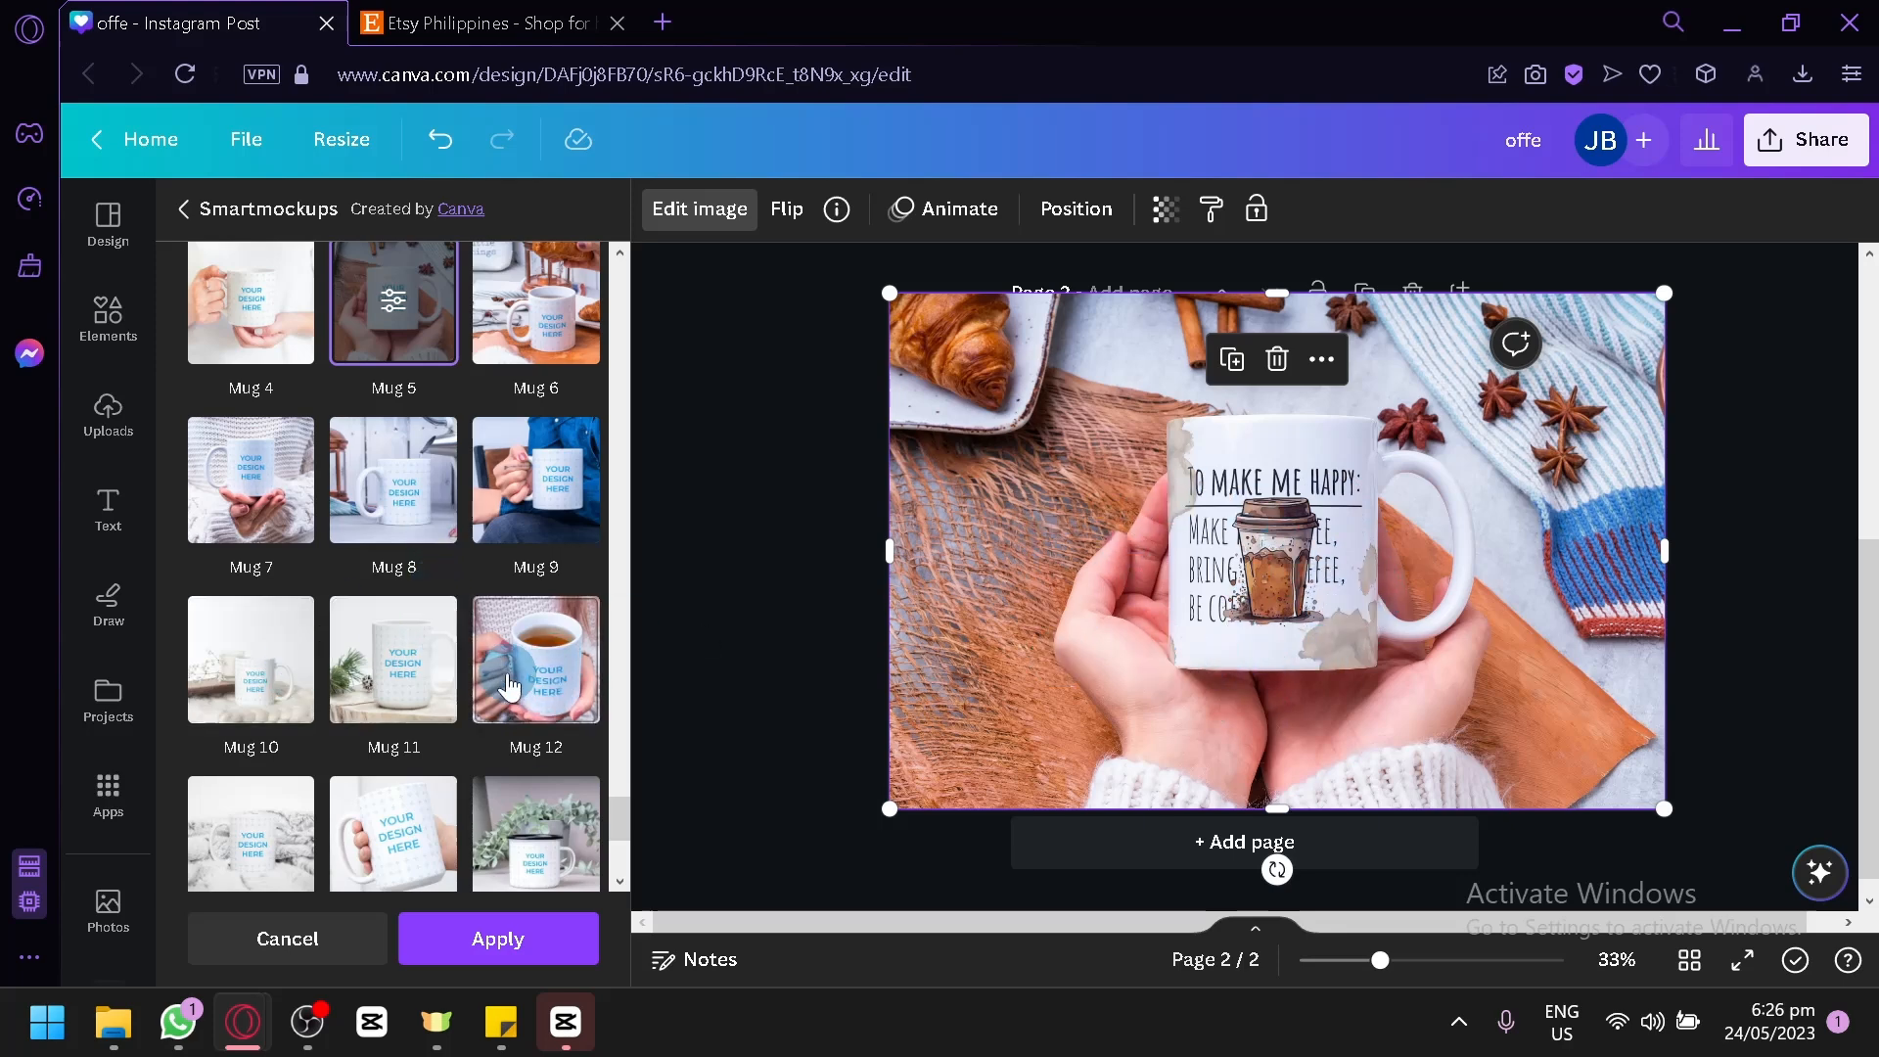
# Switch the mockup to Mug 12 and fit it across the width of the page
pyautogui.click(556, 675)
pyautogui.moveTo(1362, 623); pyautogui.dragTo(1330, 608)
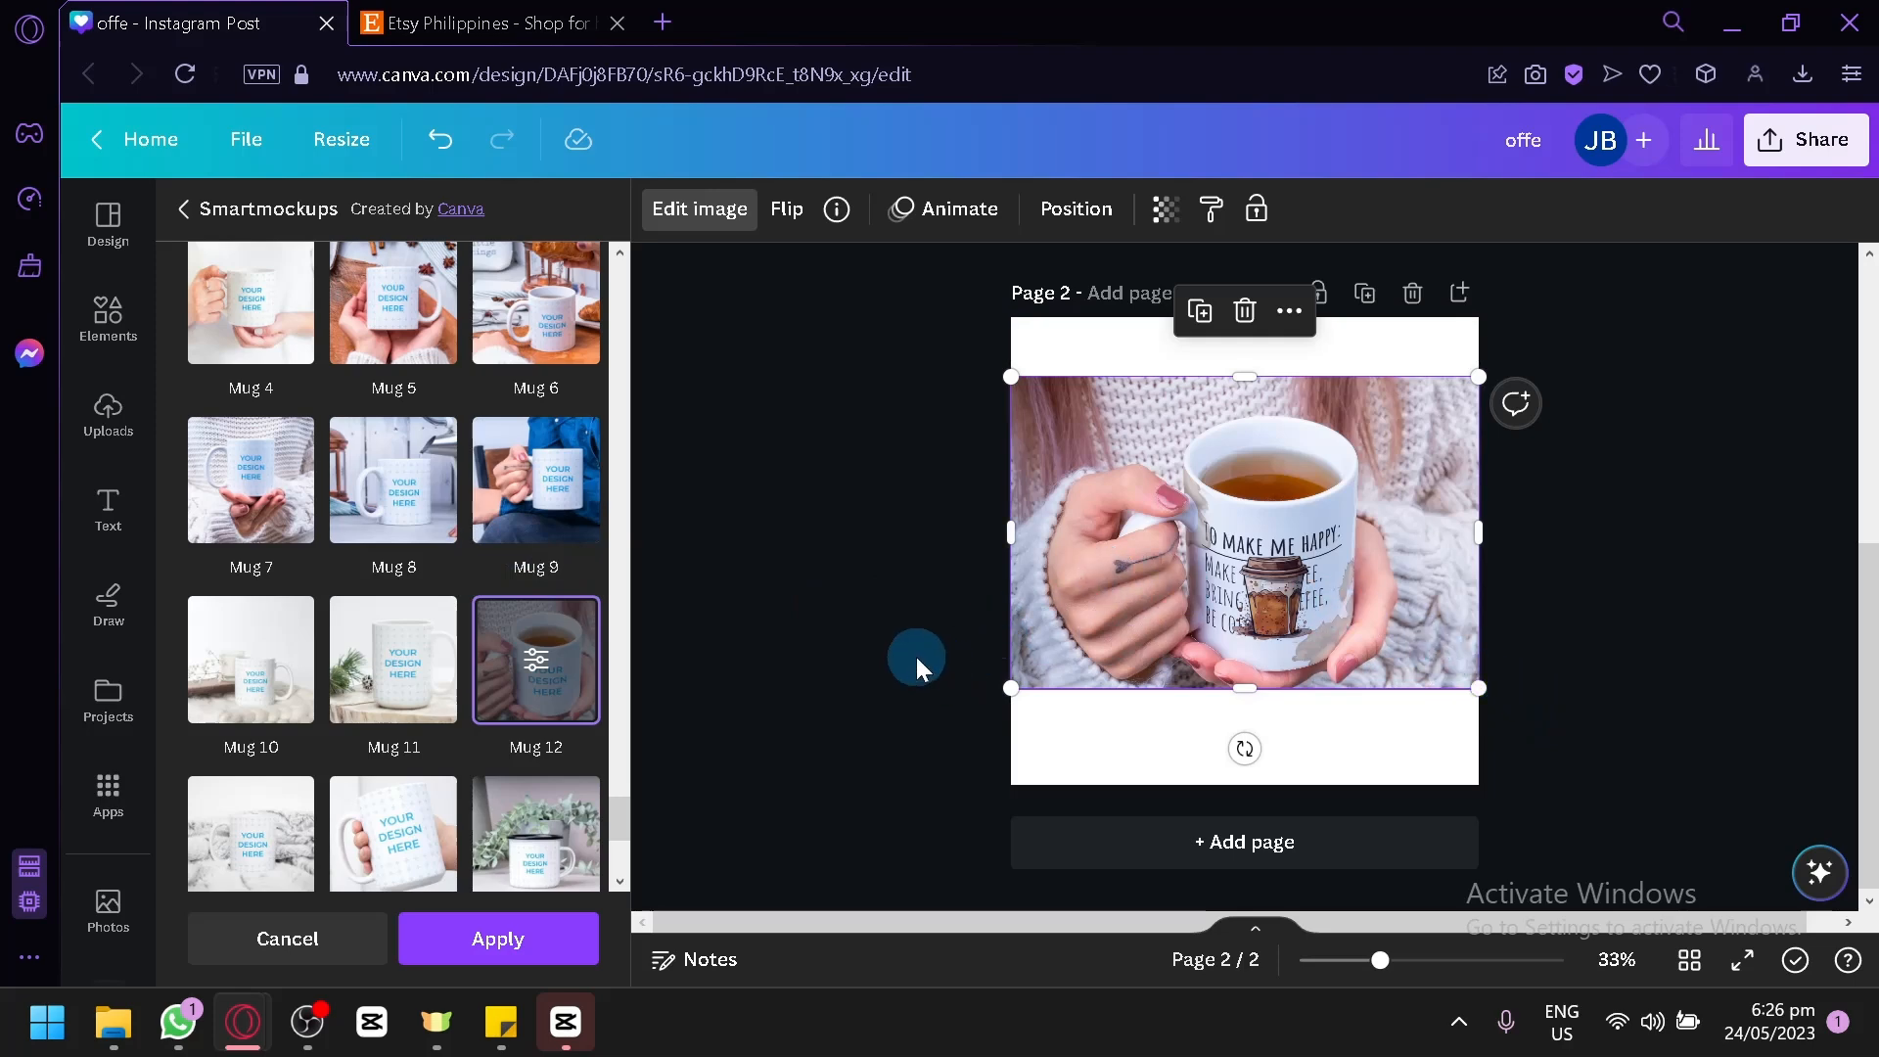
# Switch the mockup to Mug 8 and enlarge it beyond the page's left and bottom edges
pyautogui.click(395, 489)
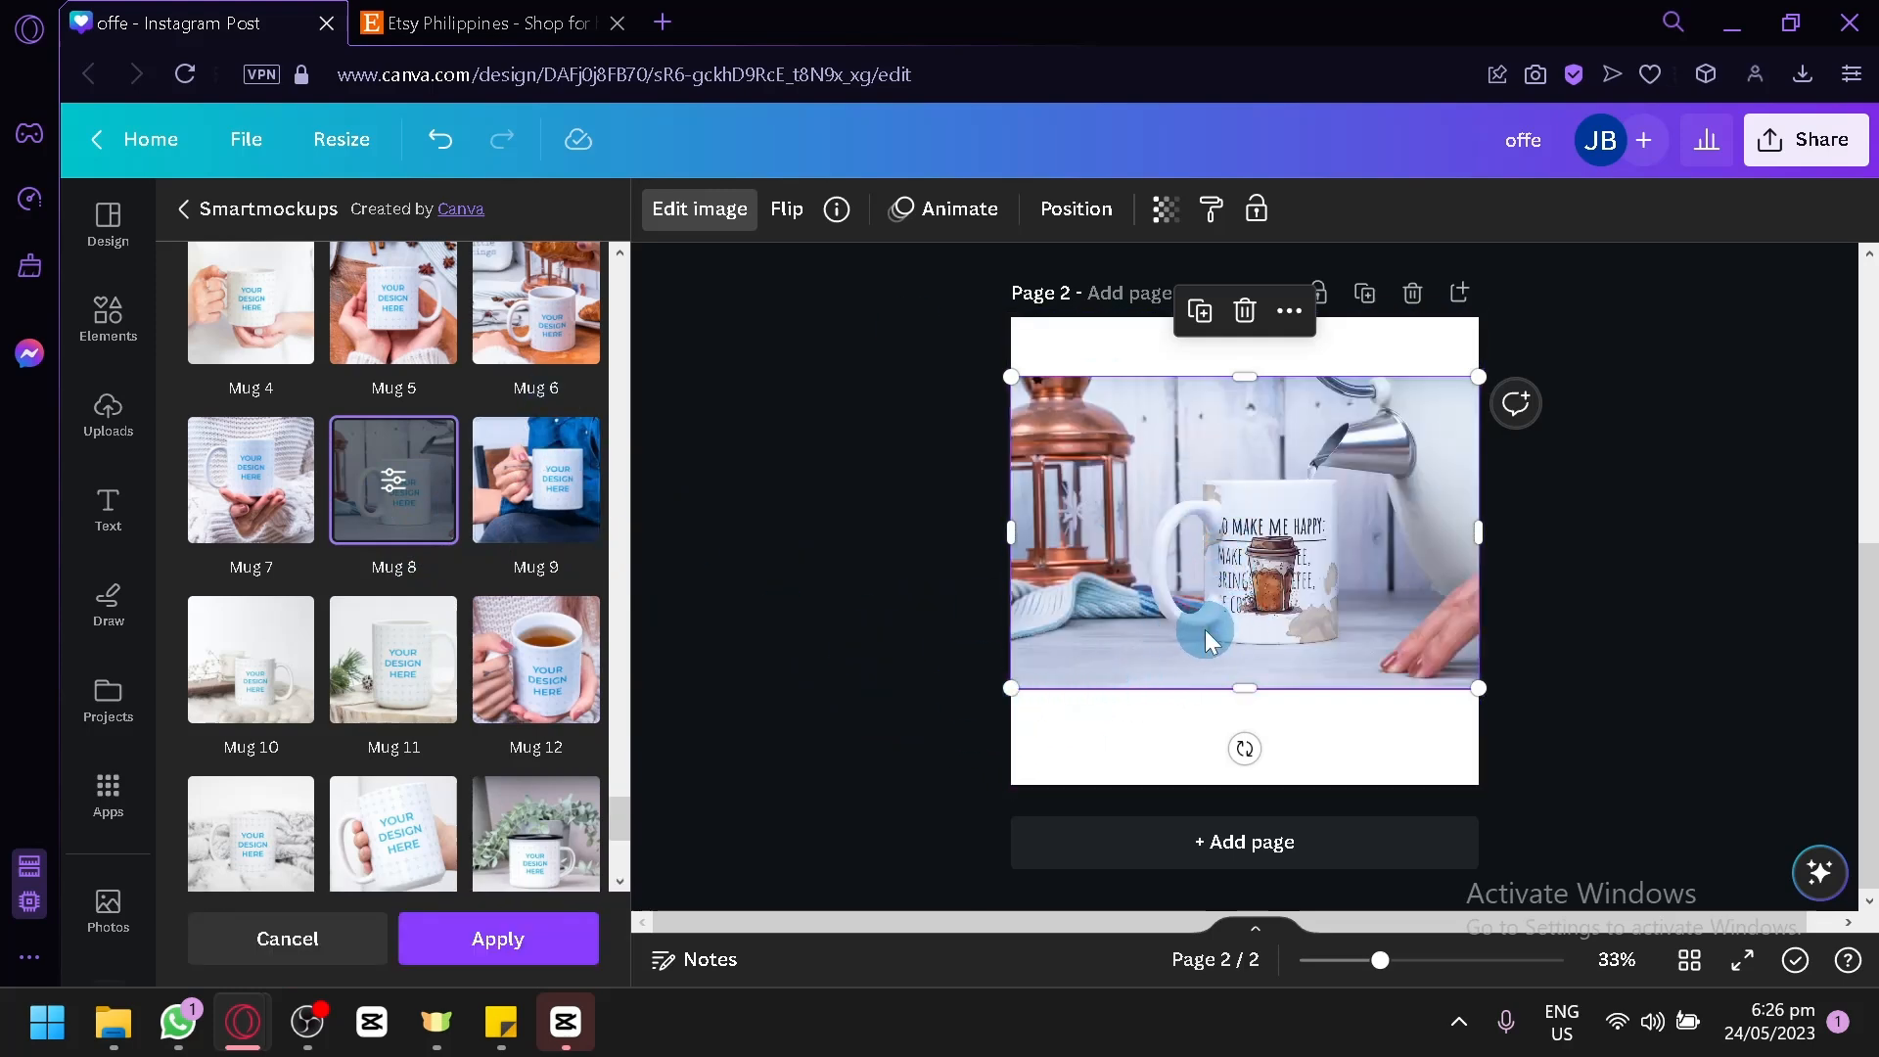
pyautogui.moveTo(1006, 691); pyautogui.dragTo(705, 840)
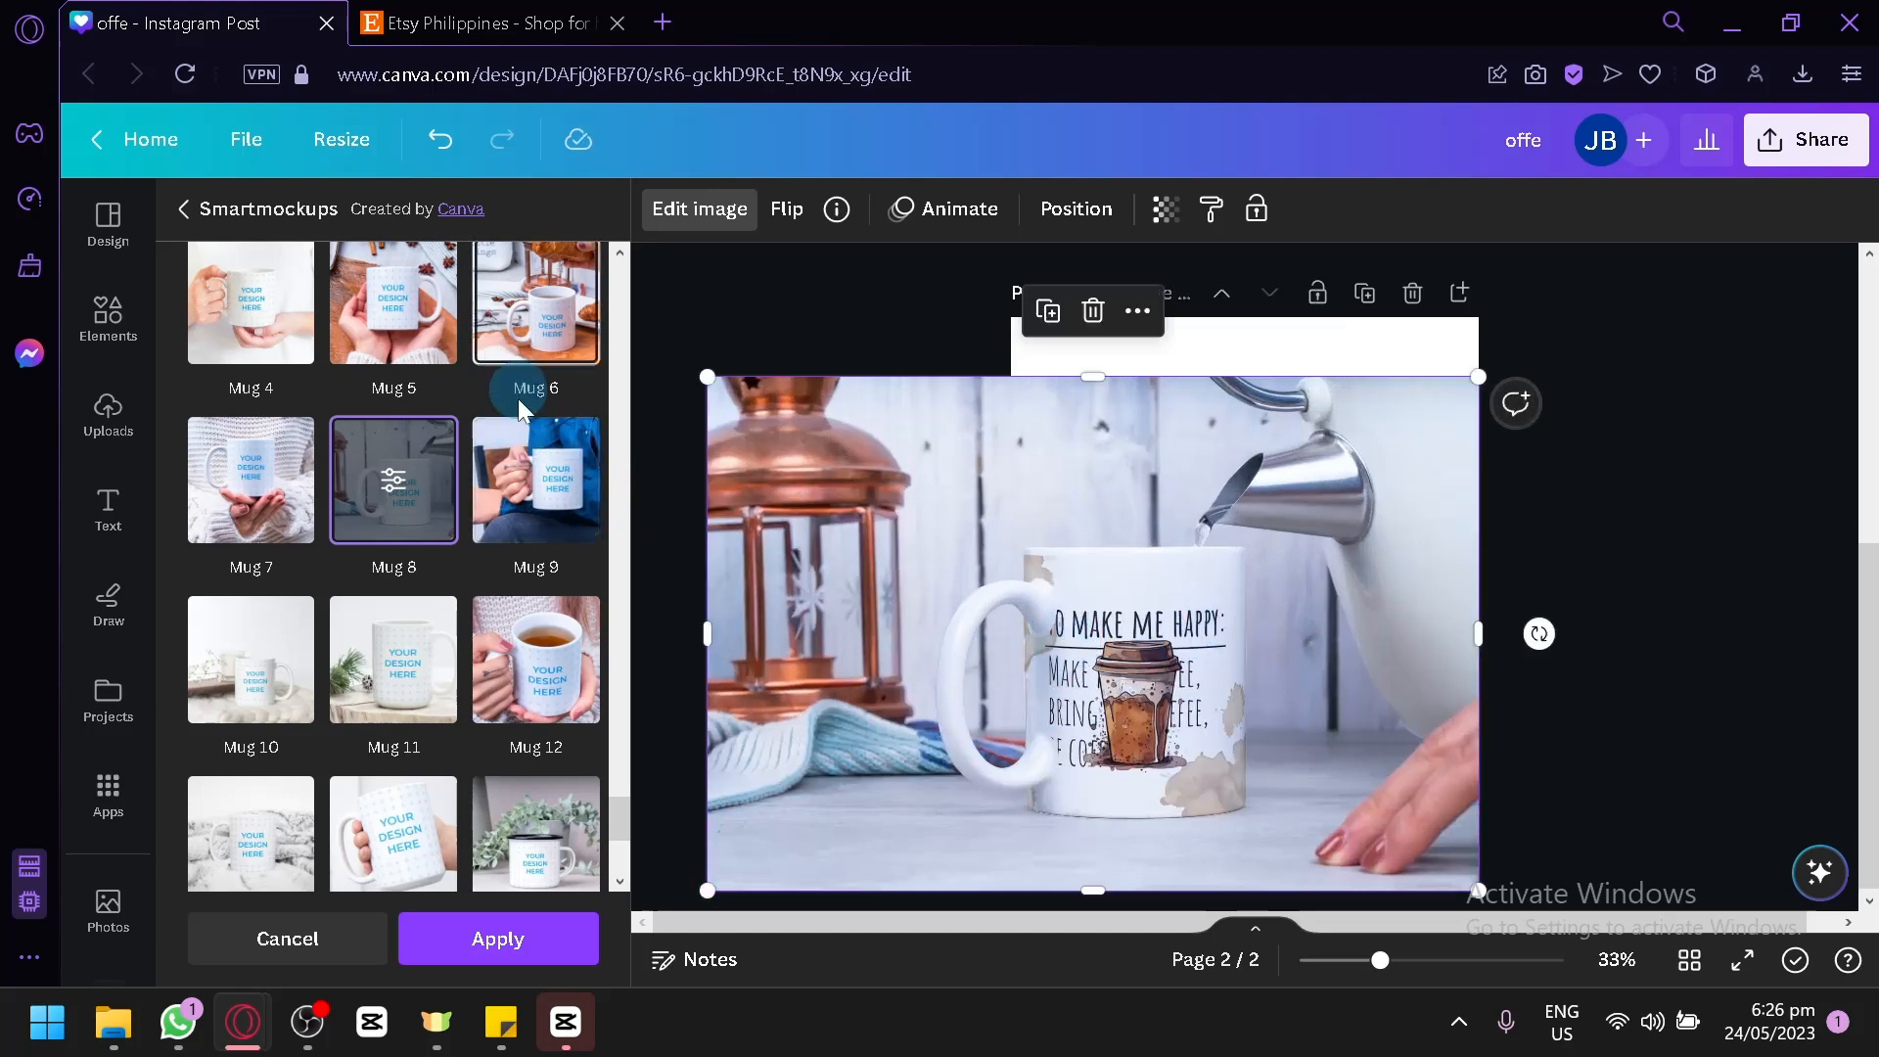
pyautogui.scroll(3, 533, 543)
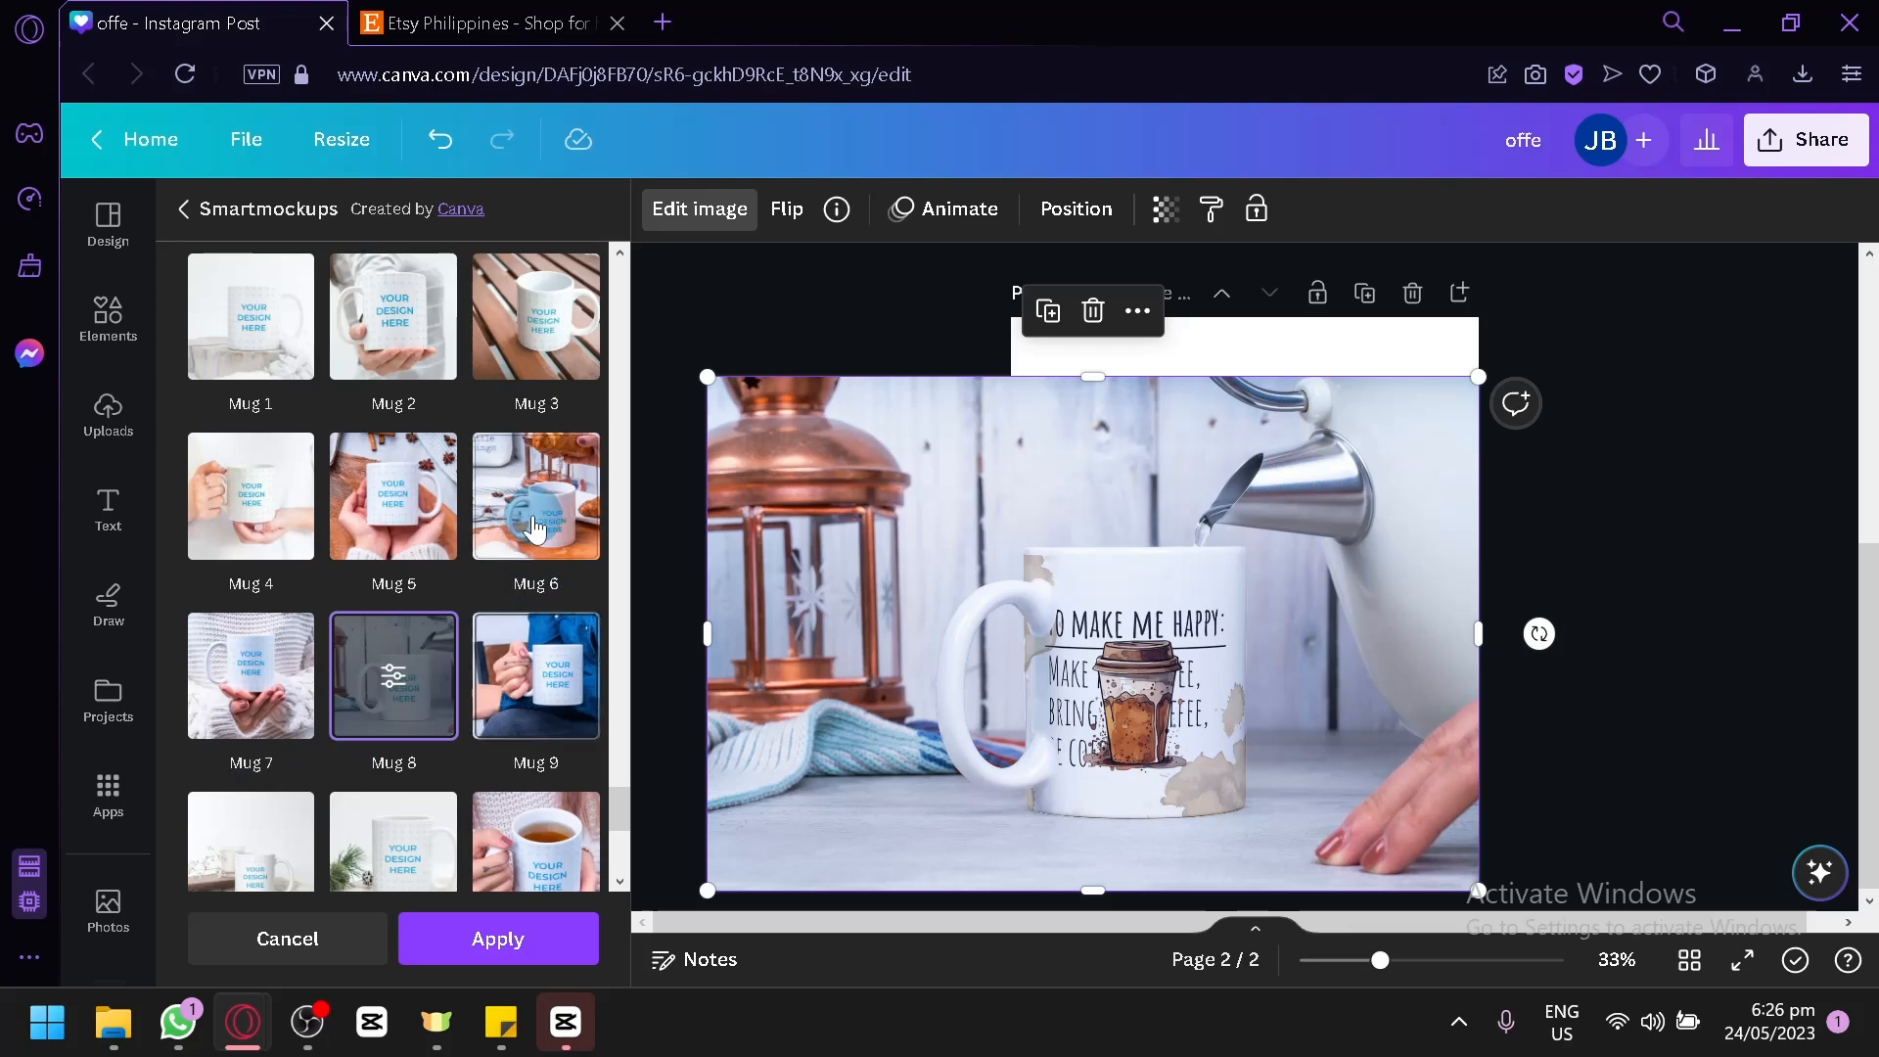
# Switch the page 2 mockup to Mug 5, enlarging it beyond the page's sides and repositioning it over the page
pyautogui.click(440, 555)
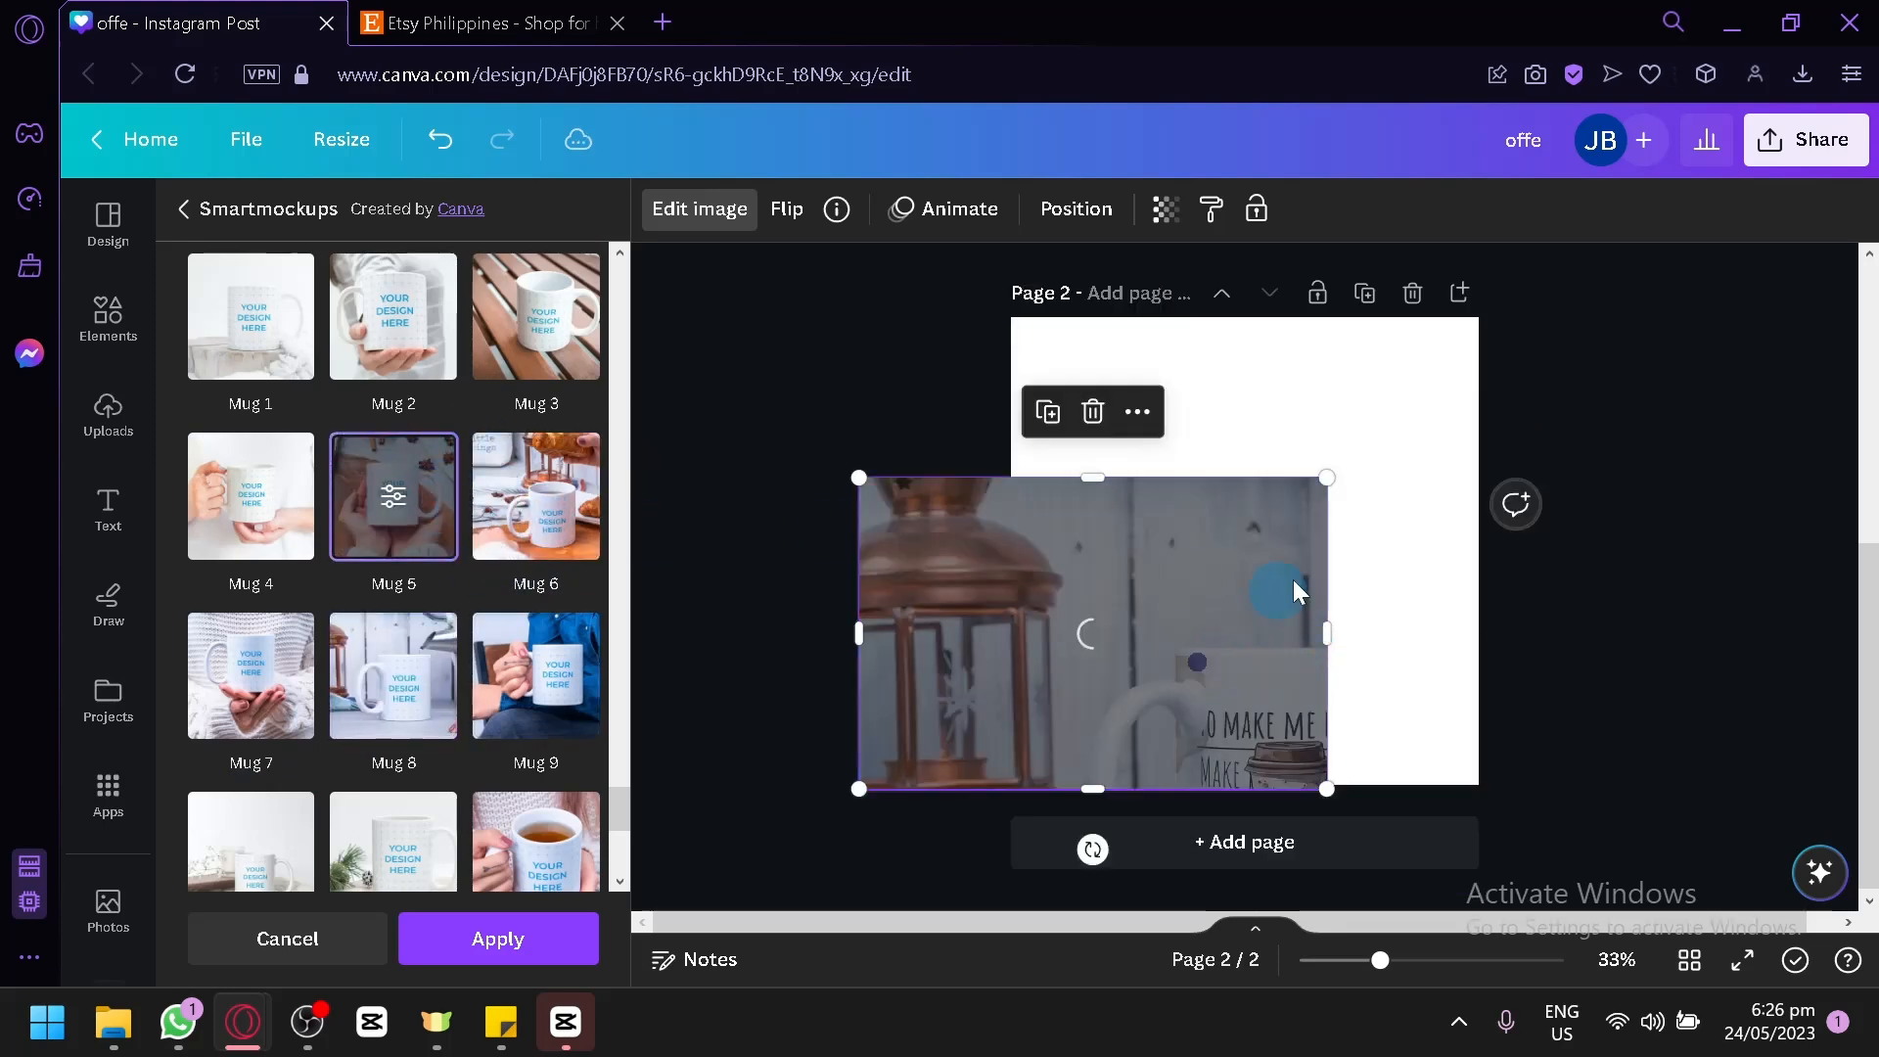
pyautogui.moveTo(1225, 683); pyautogui.dragTo(1374, 587)
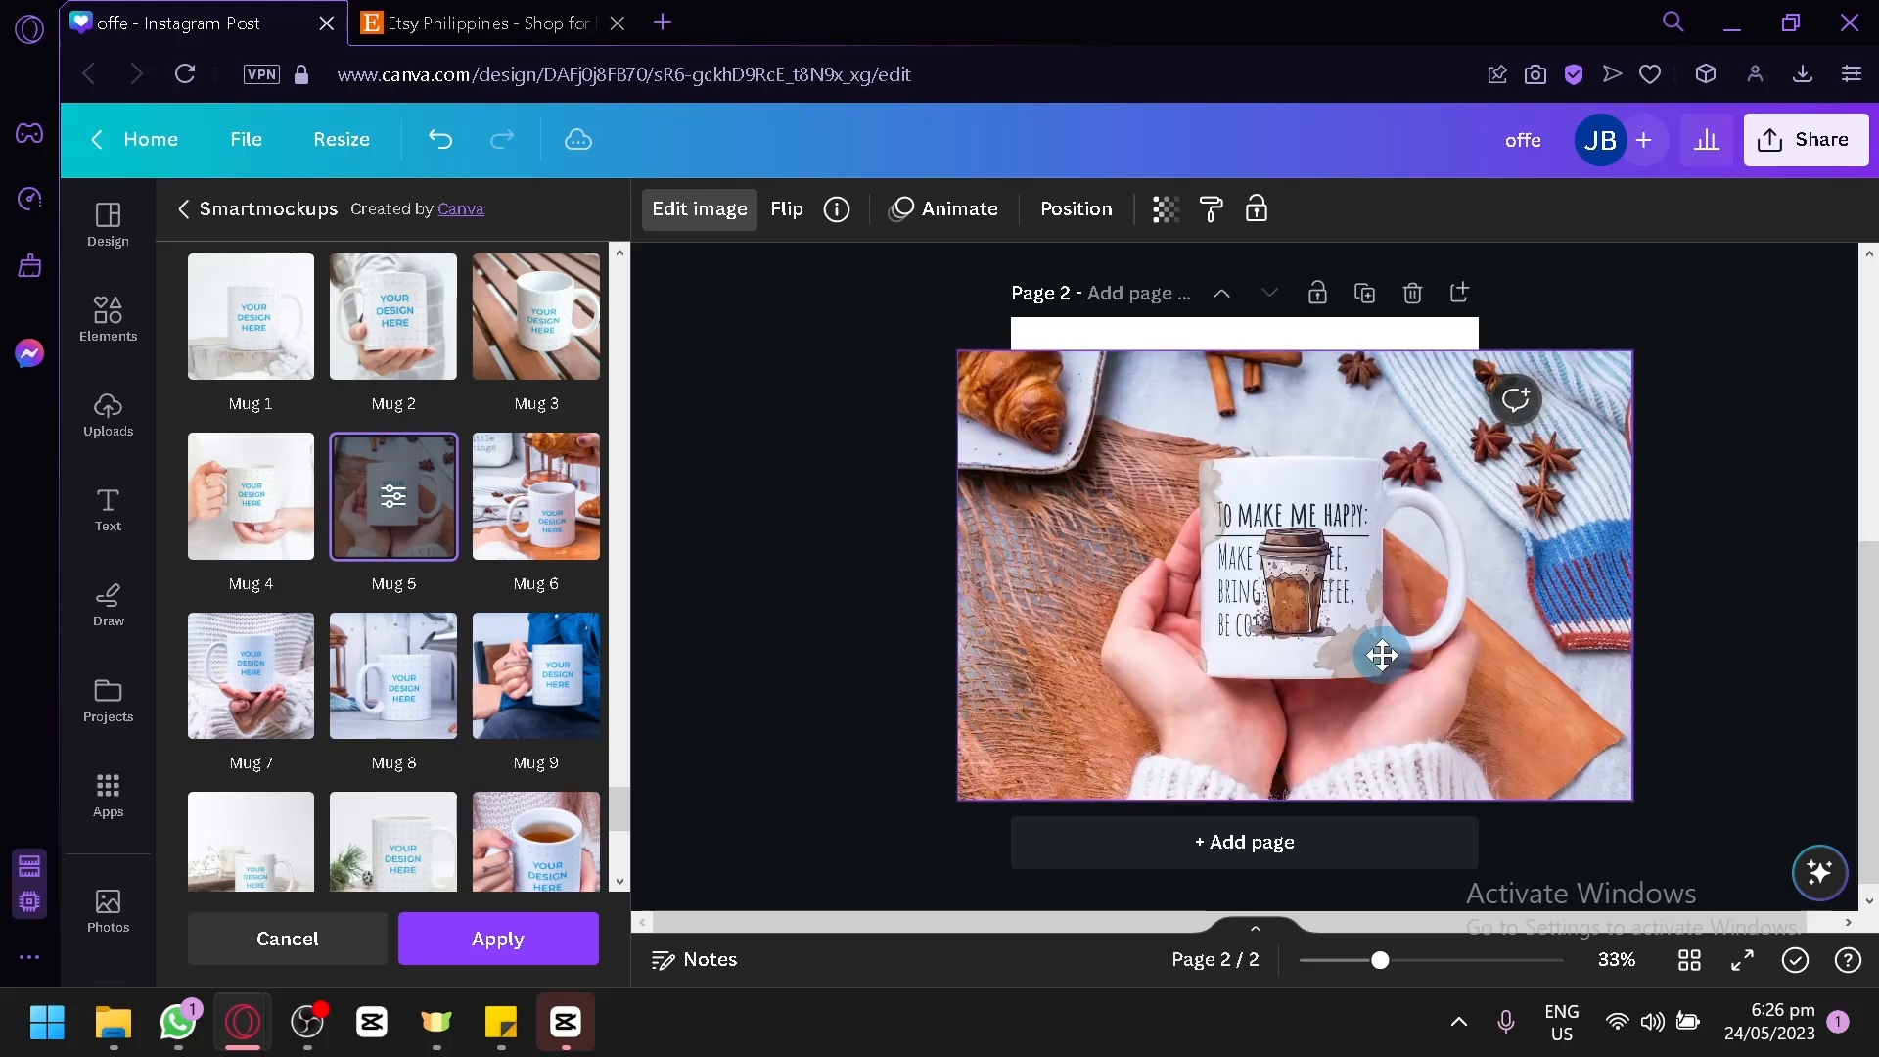
pyautogui.moveTo(1379, 655); pyautogui.dragTo(1350, 631)
# Add a third page and place the uploaded coffee design on it
pyautogui.click(1379, 843)
pyautogui.moveTo(283, 548); pyautogui.dragTo(1061, 450)
# Apply the Greeting card 11 Smartmockup to the page 3 coffee design and fit it to the page's width
pyautogui.click(701, 218)
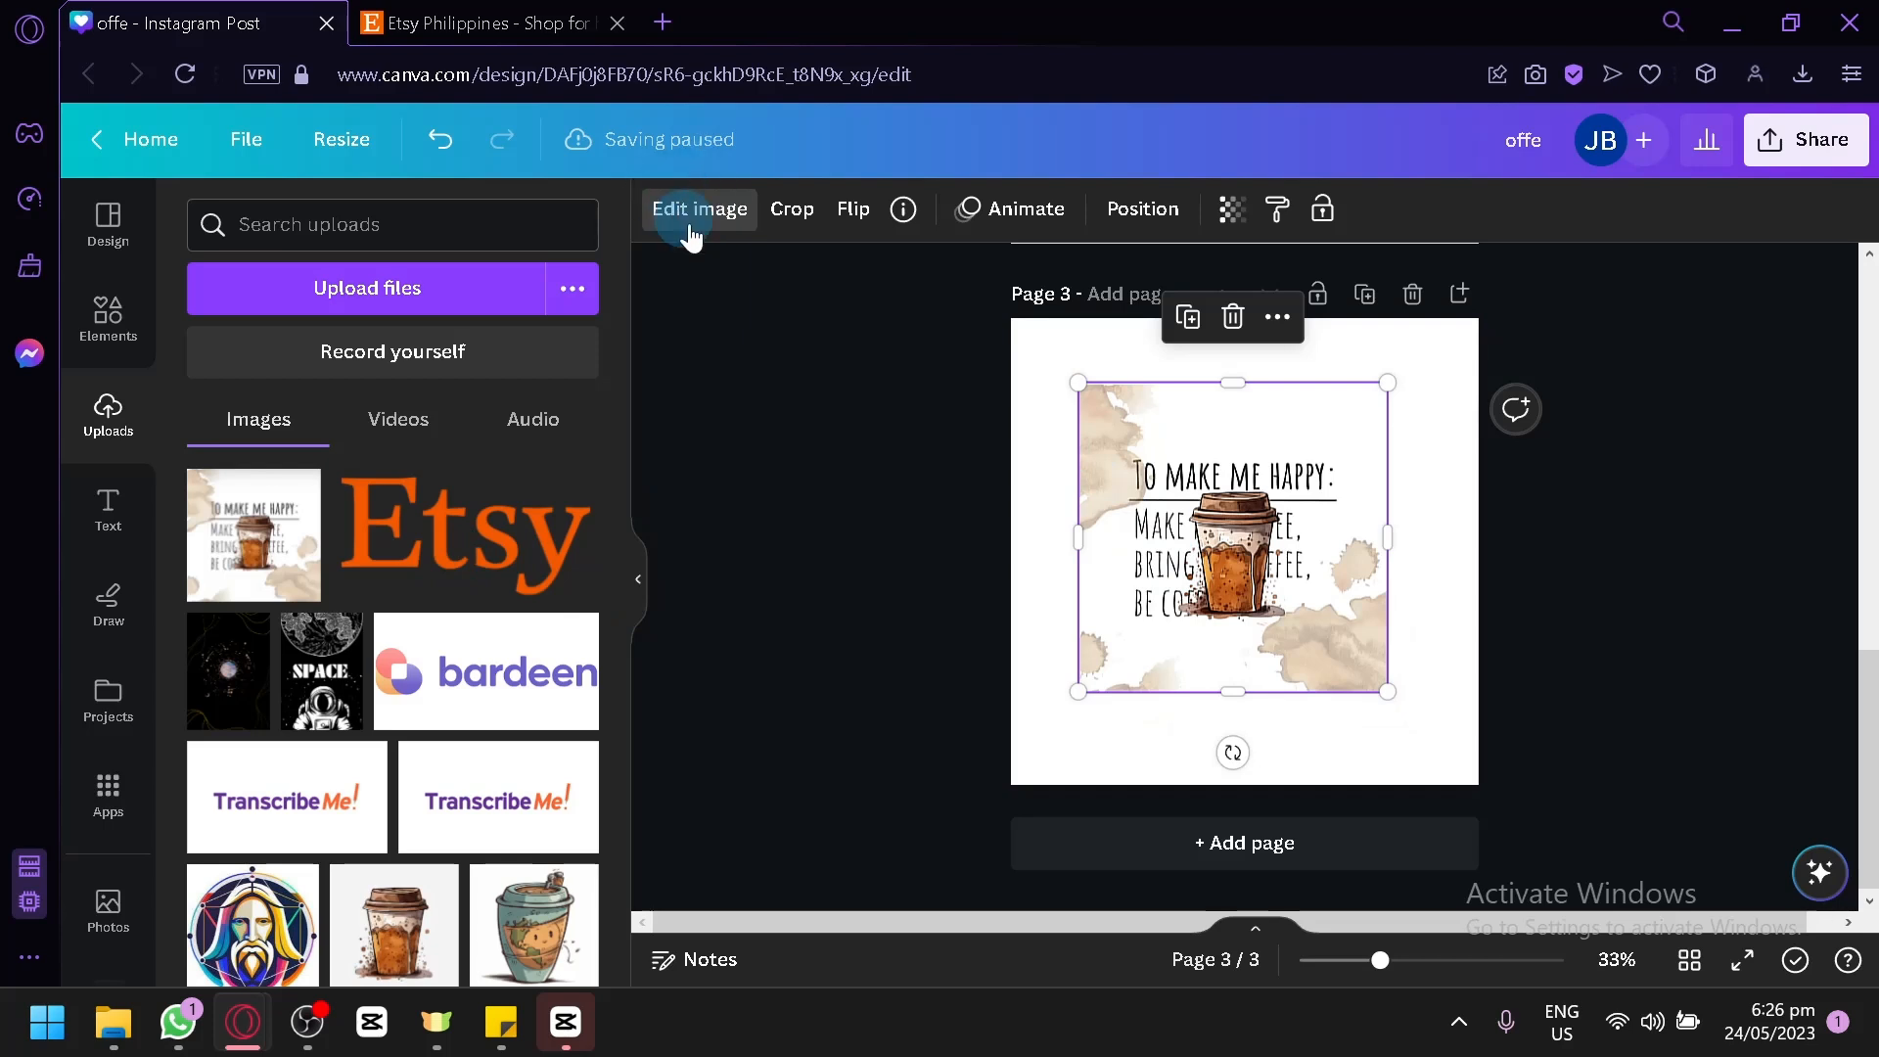
pyautogui.click(690, 225)
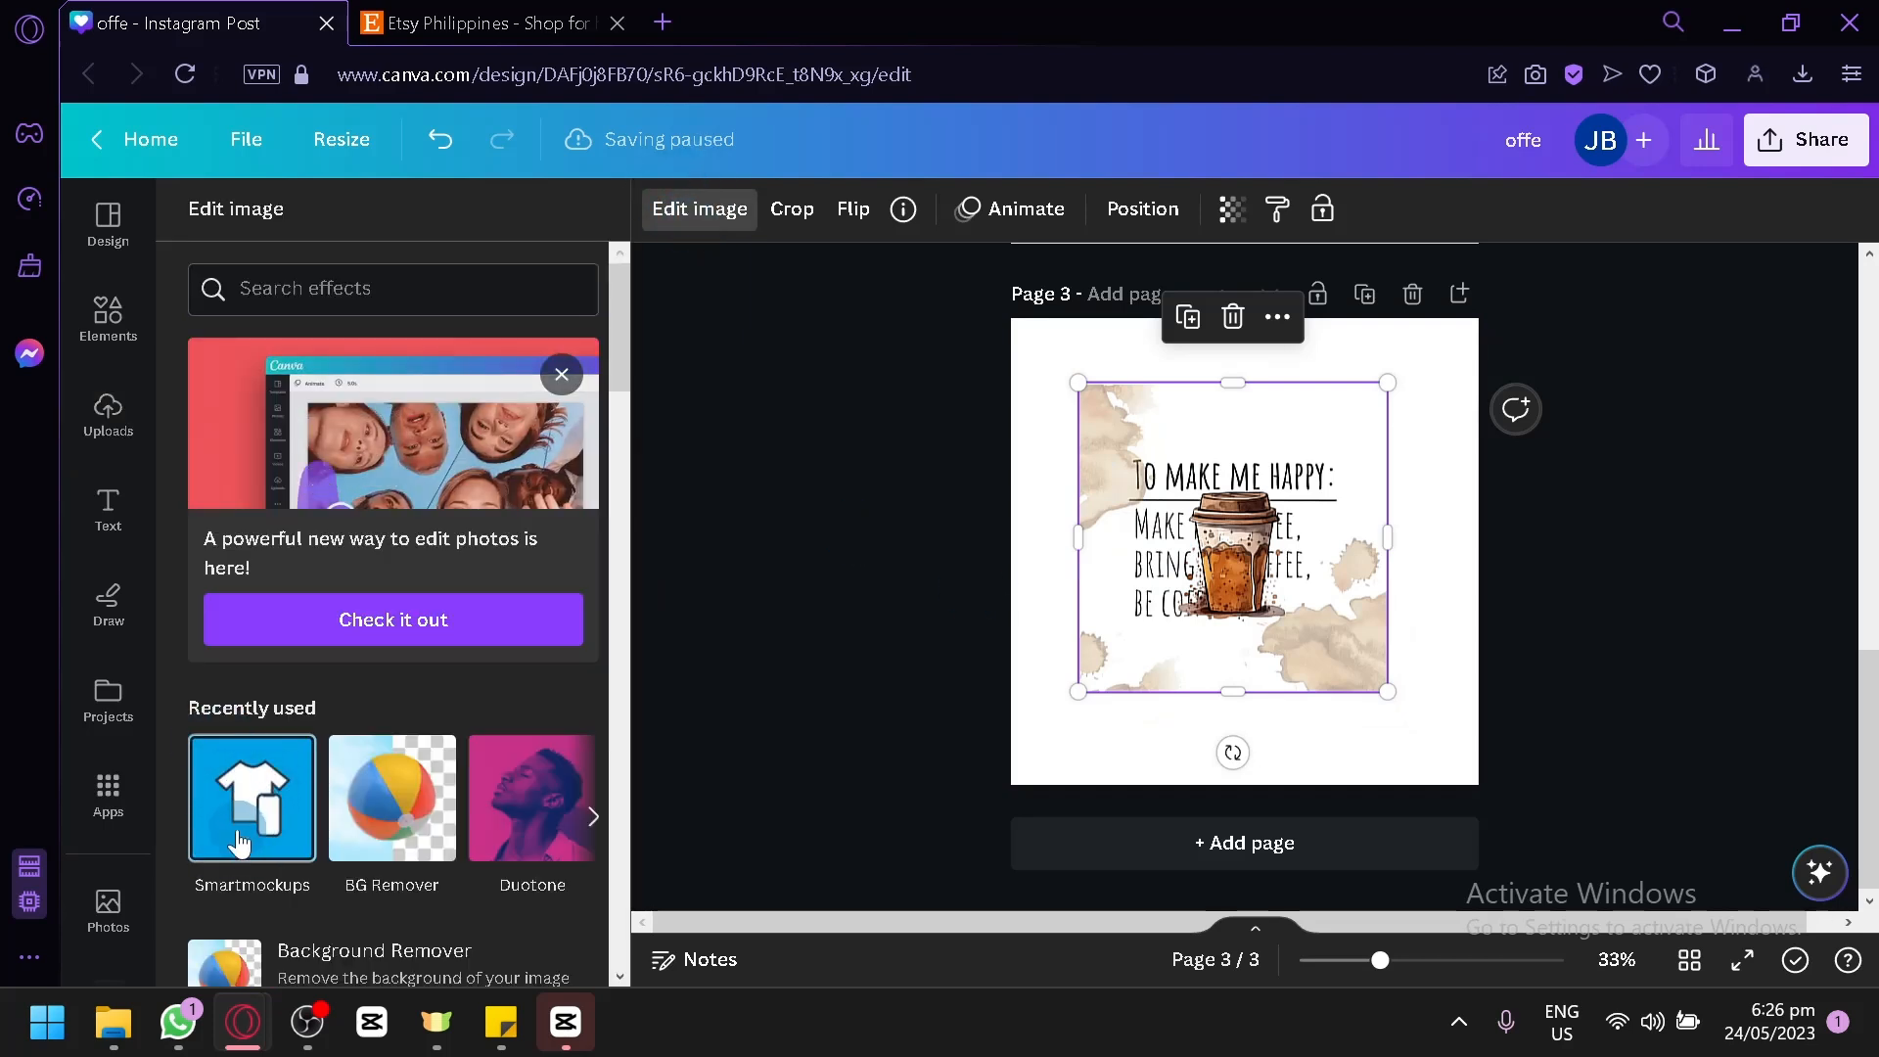
pyautogui.click(242, 802)
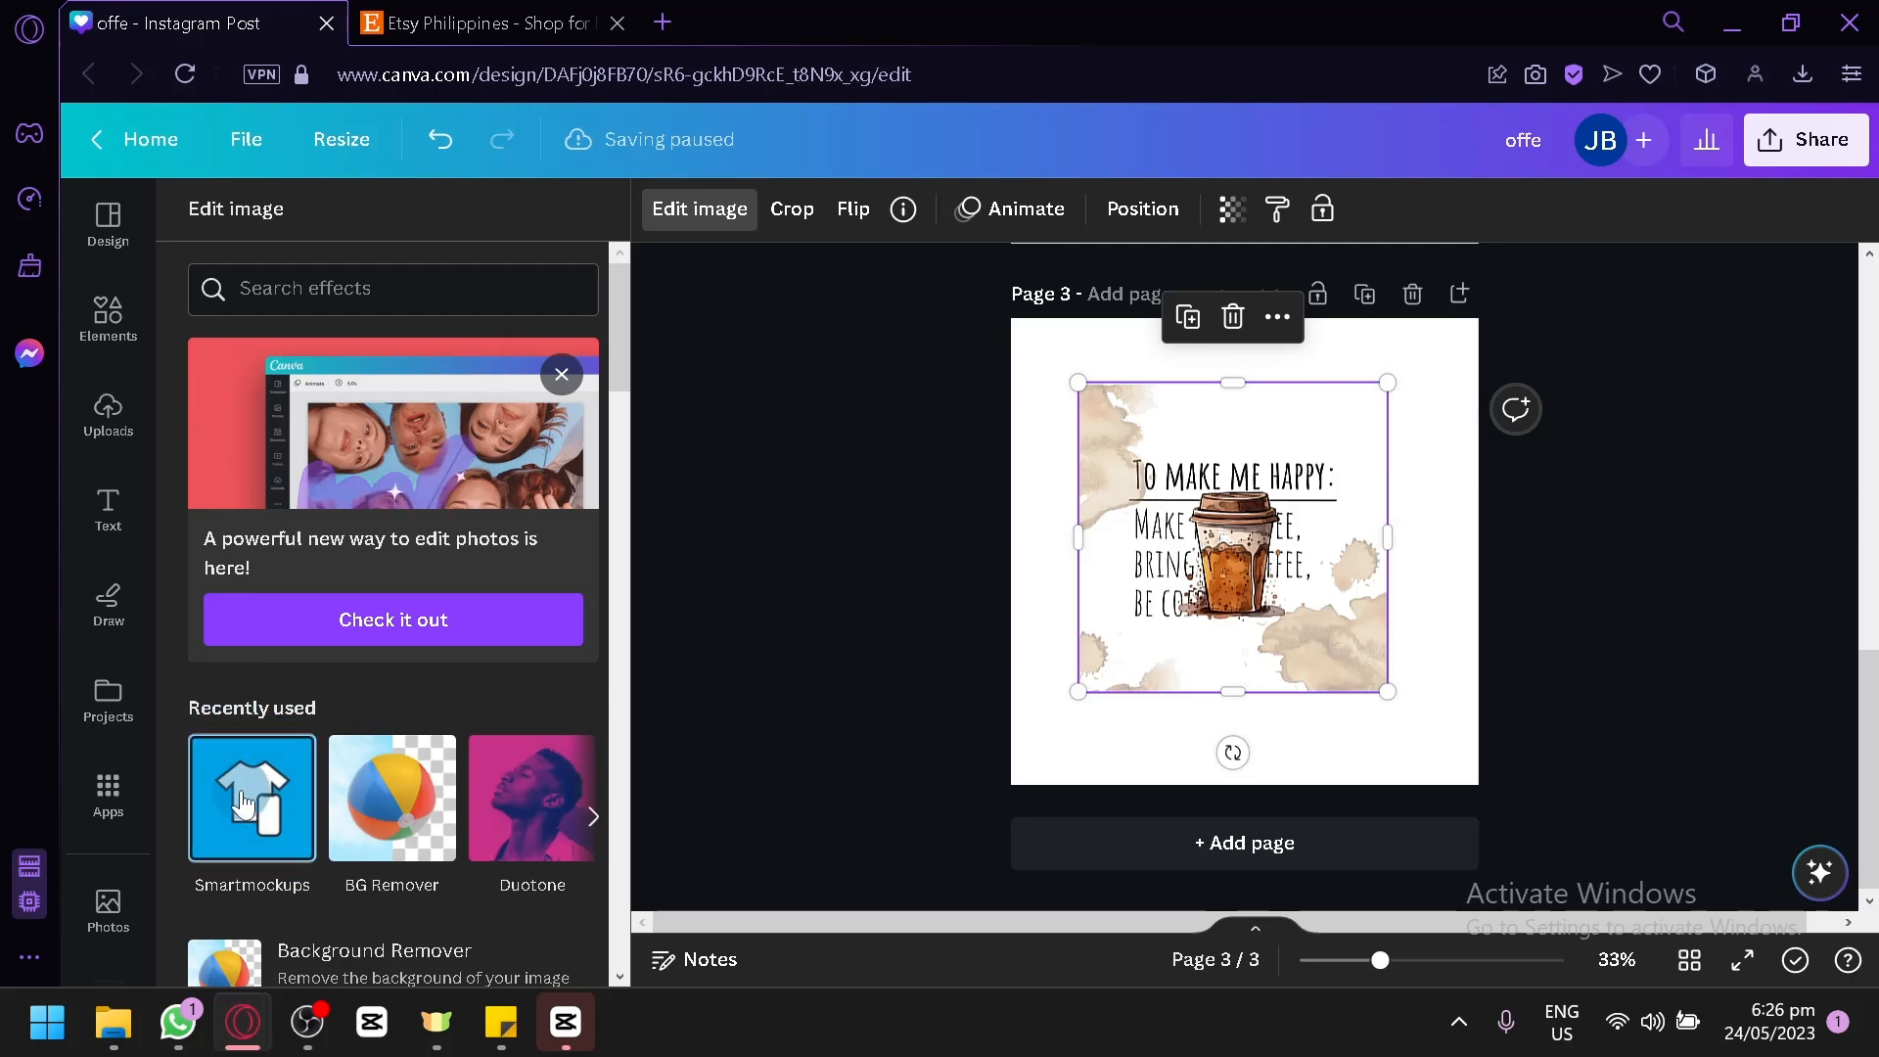
pyautogui.scroll(-7, 397, 509)
pyautogui.scroll(2, 407, 479)
pyautogui.scroll(-20, 408, 481)
pyautogui.scroll(-15, 407, 479)
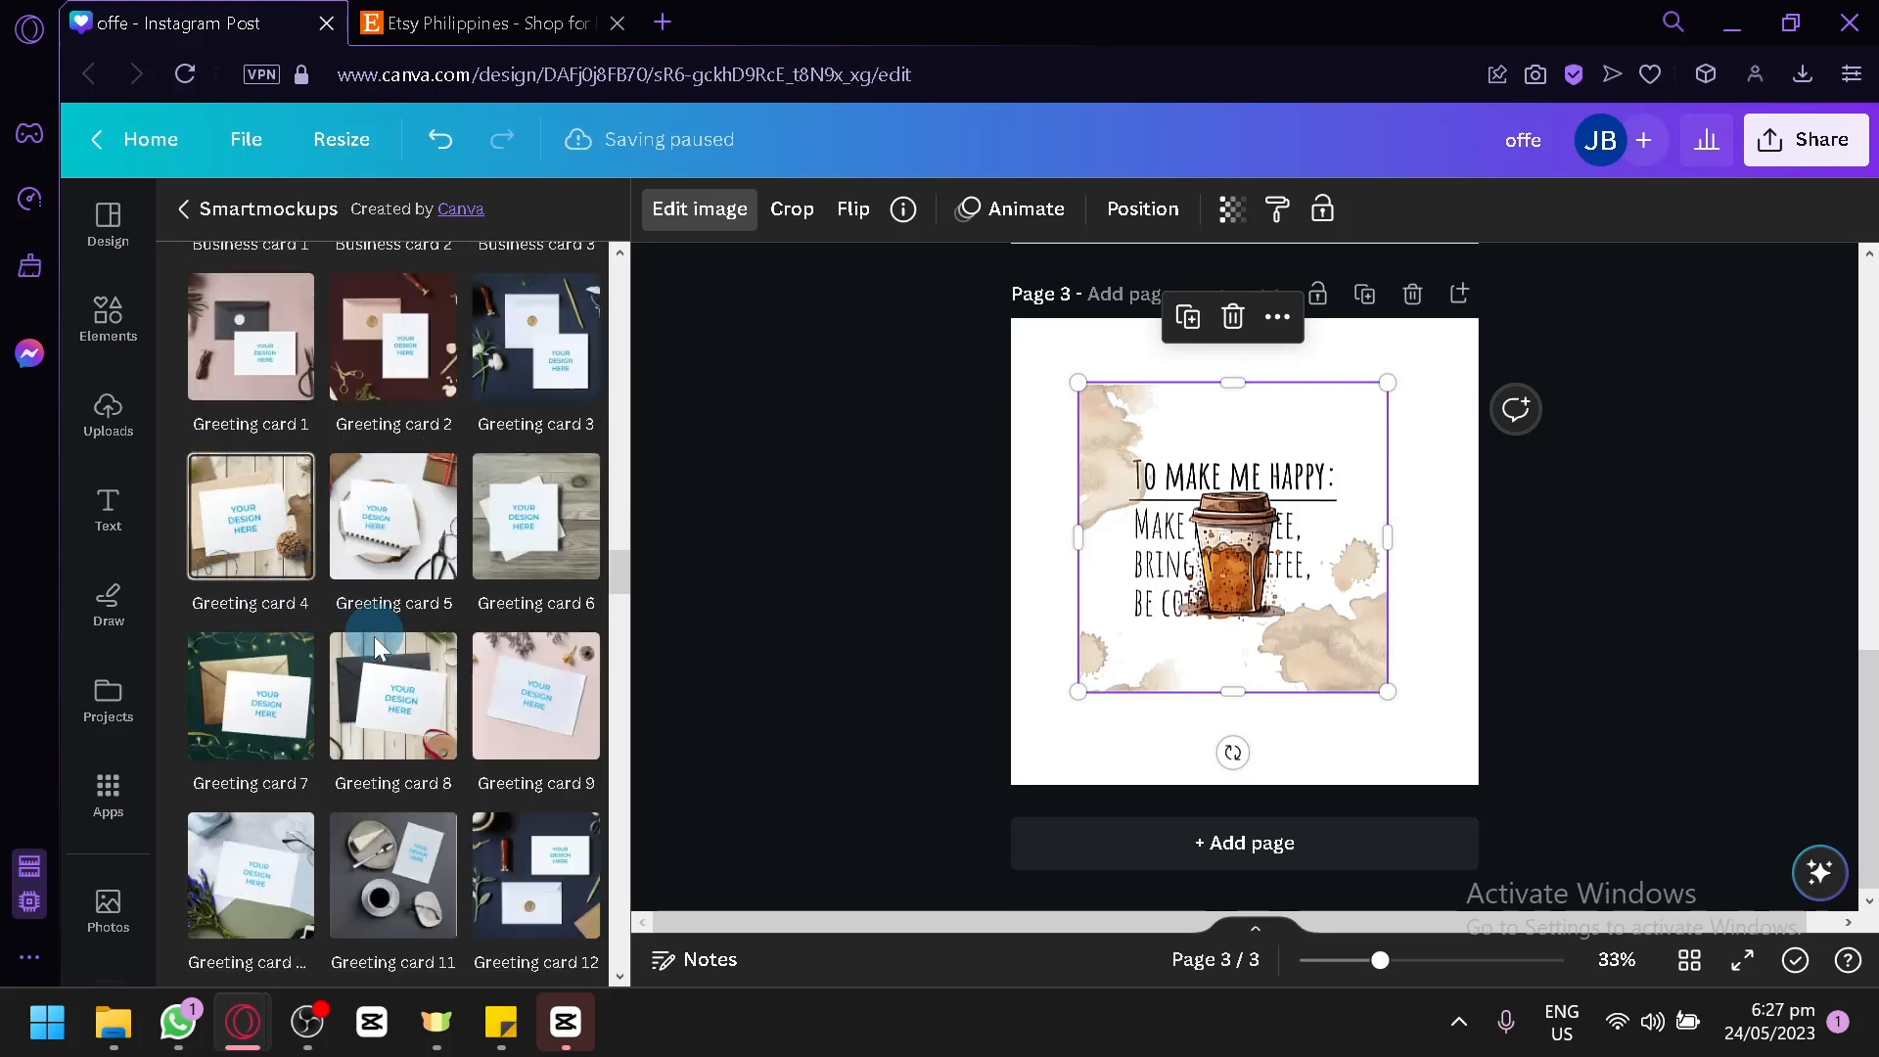
pyautogui.scroll(-2, 257, 526)
pyautogui.click(392, 667)
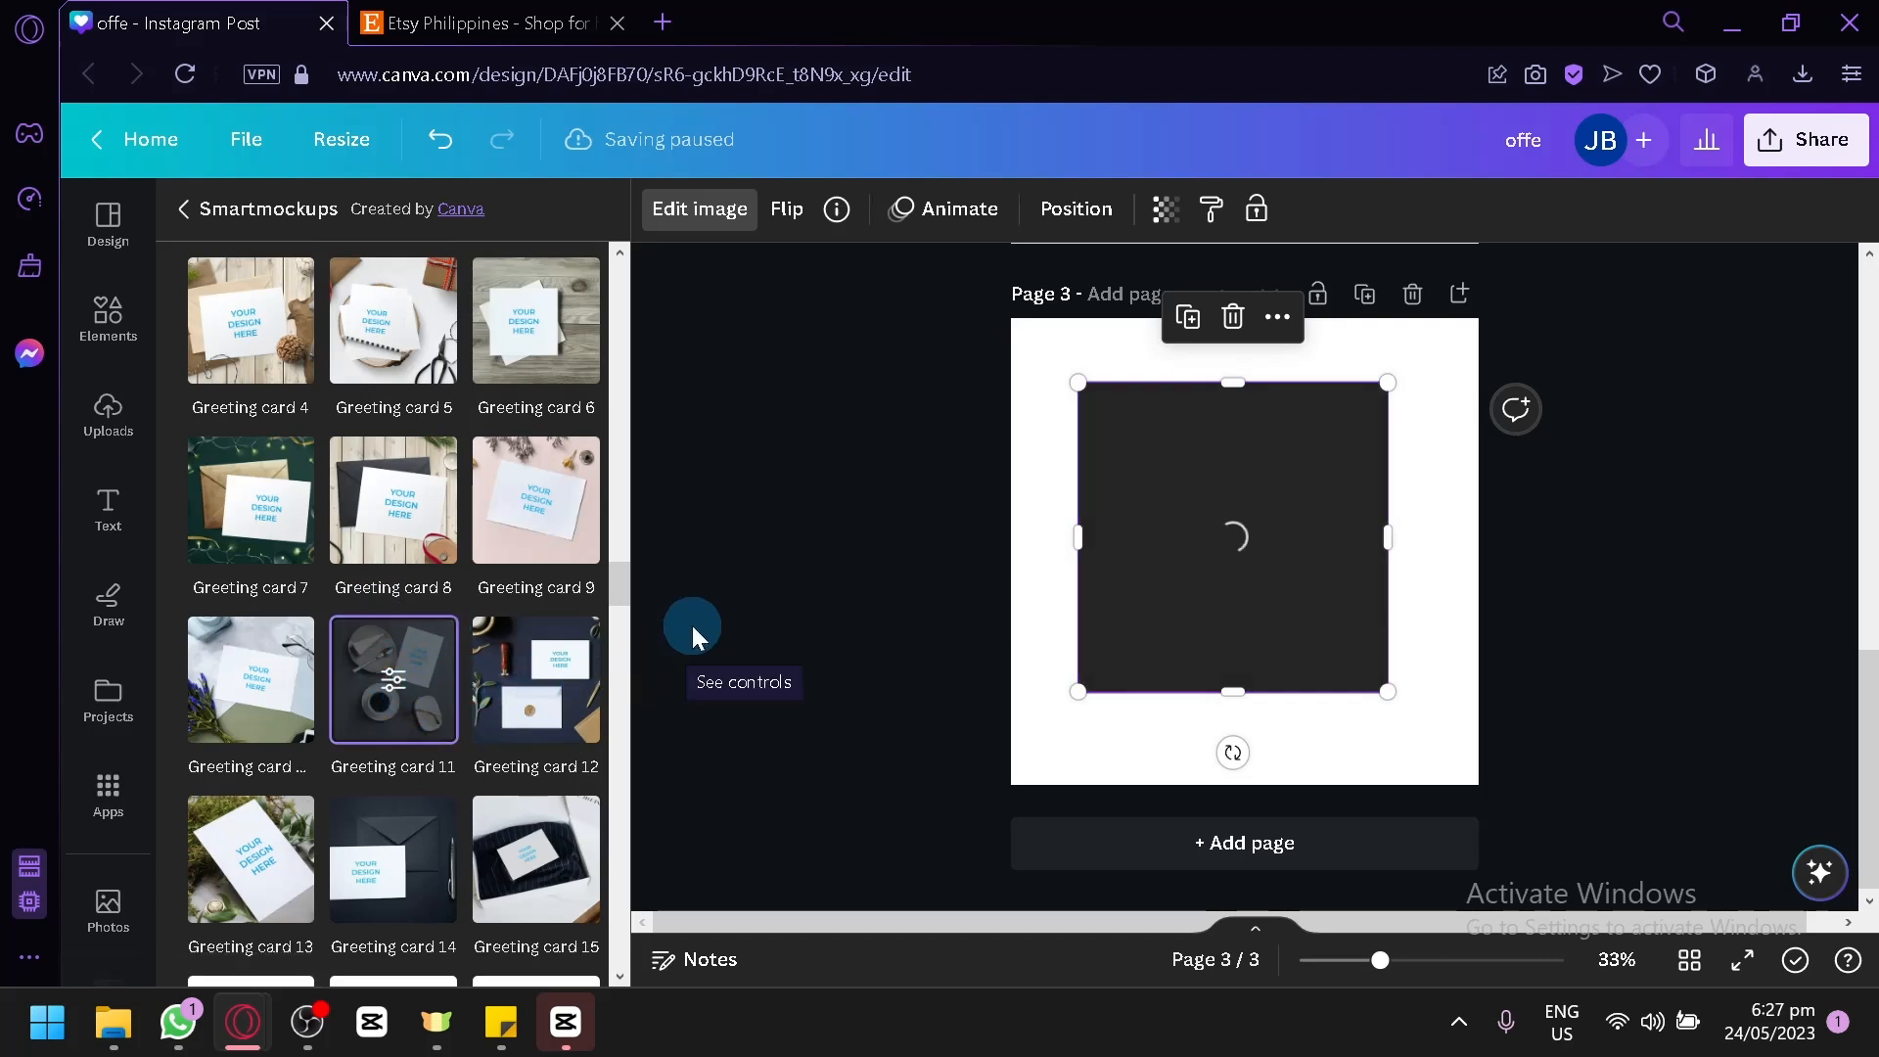
pyautogui.moveTo(1079, 639); pyautogui.dragTo(1175, 505)
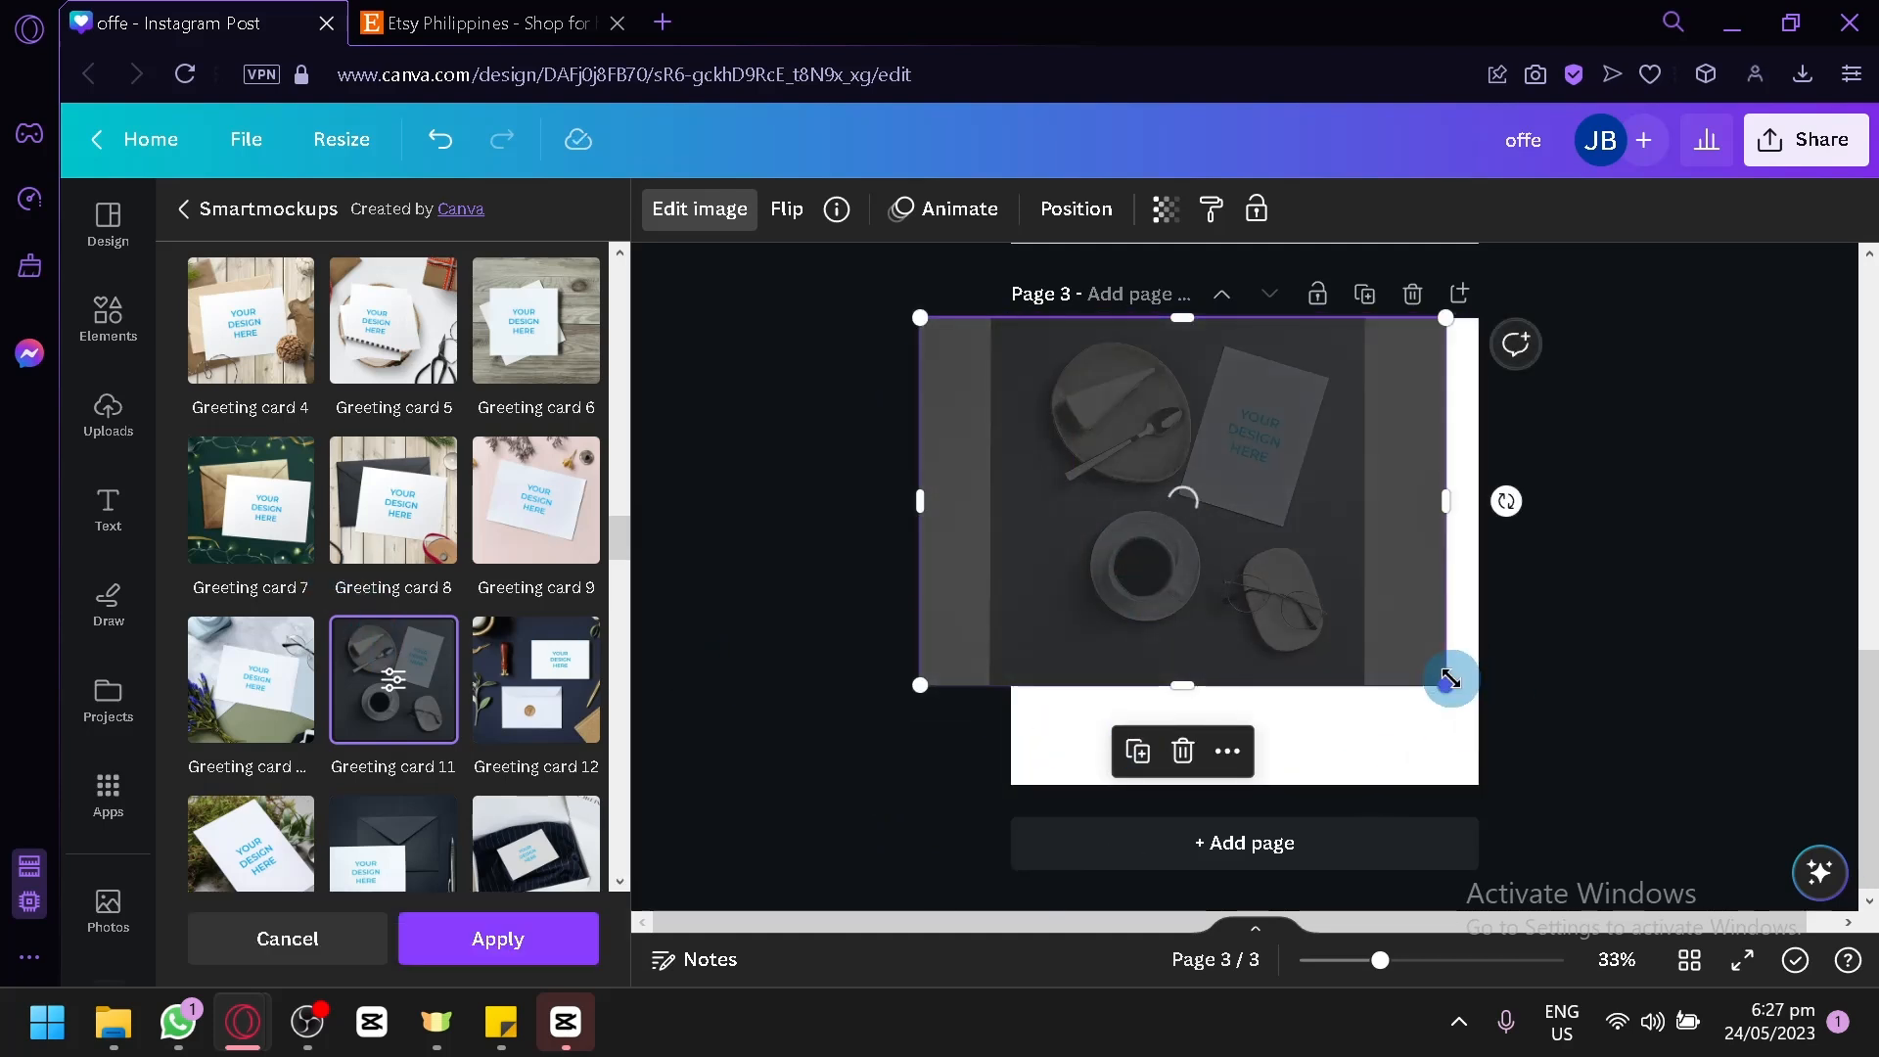
pyautogui.moveTo(1510, 725); pyautogui.dragTo(1400, 655)
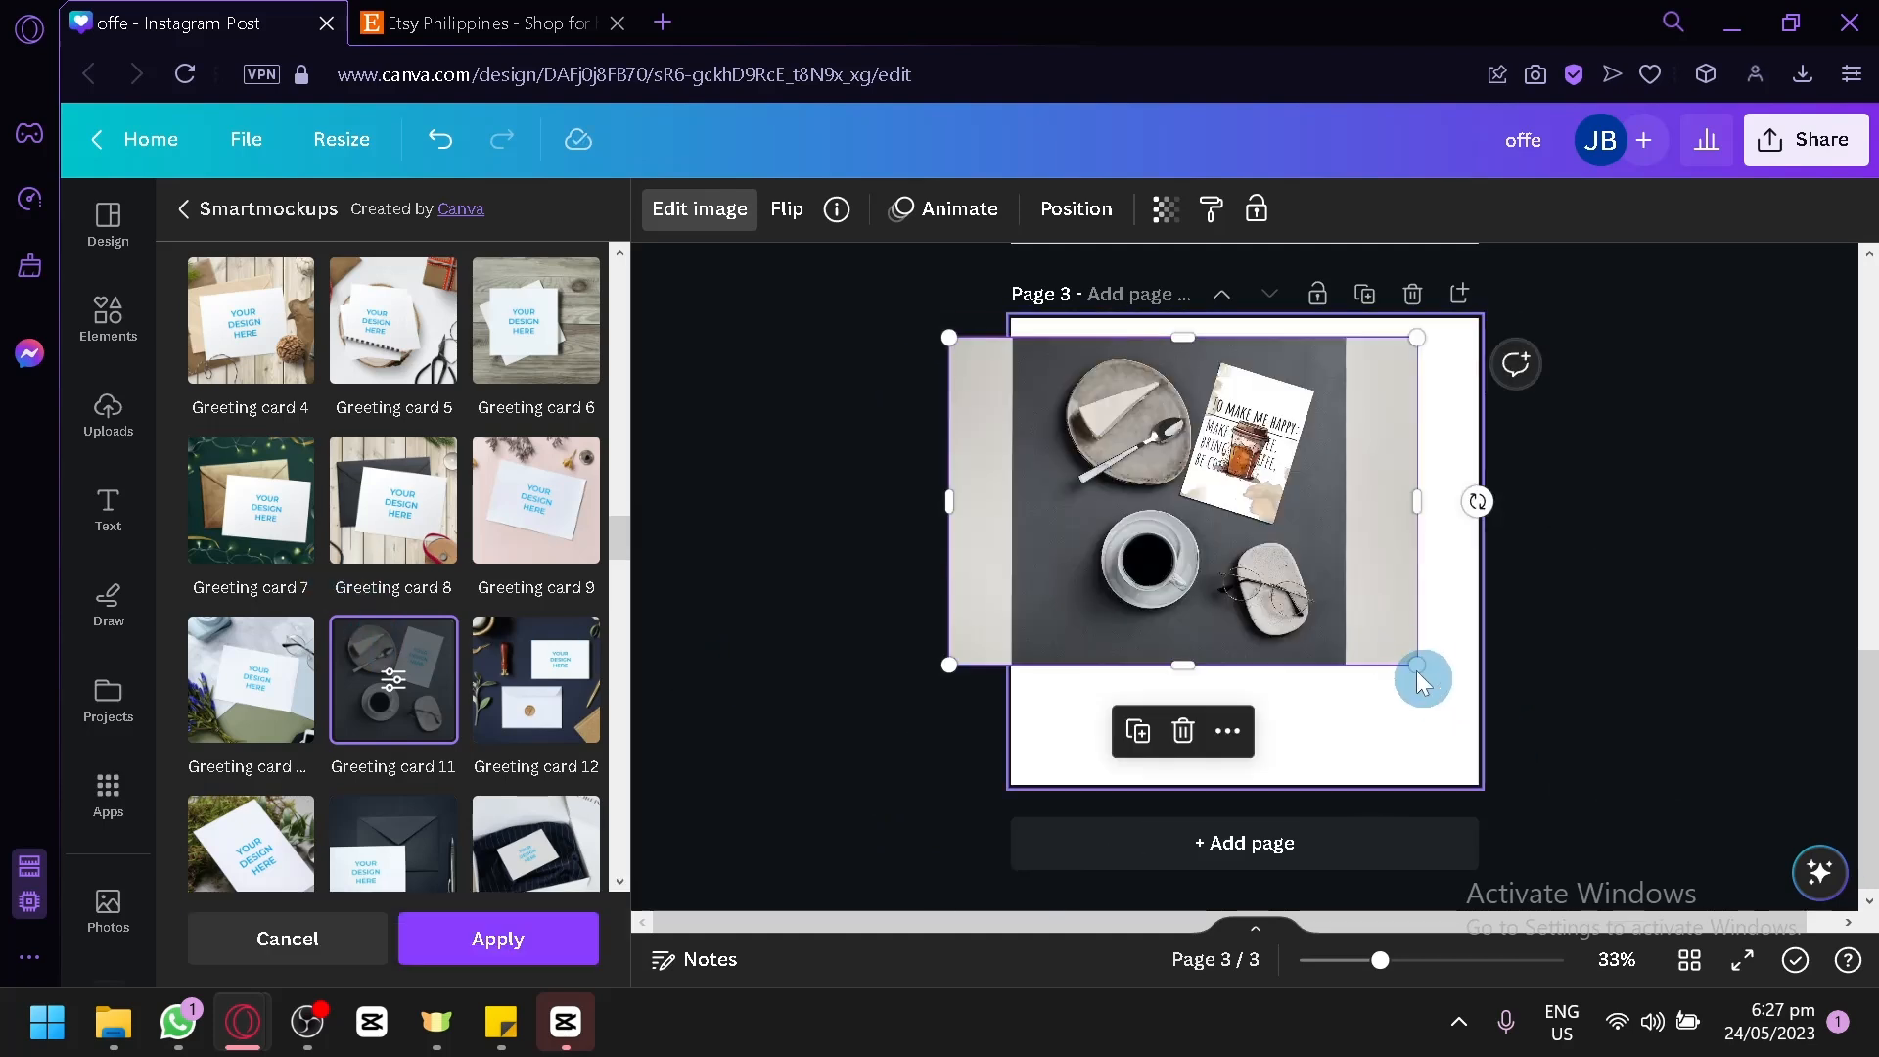
# Add a fourth page and place the uploaded coffee design on it
pyautogui.click(1369, 834)
pyautogui.moveTo(318, 568); pyautogui.dragTo(1133, 442)
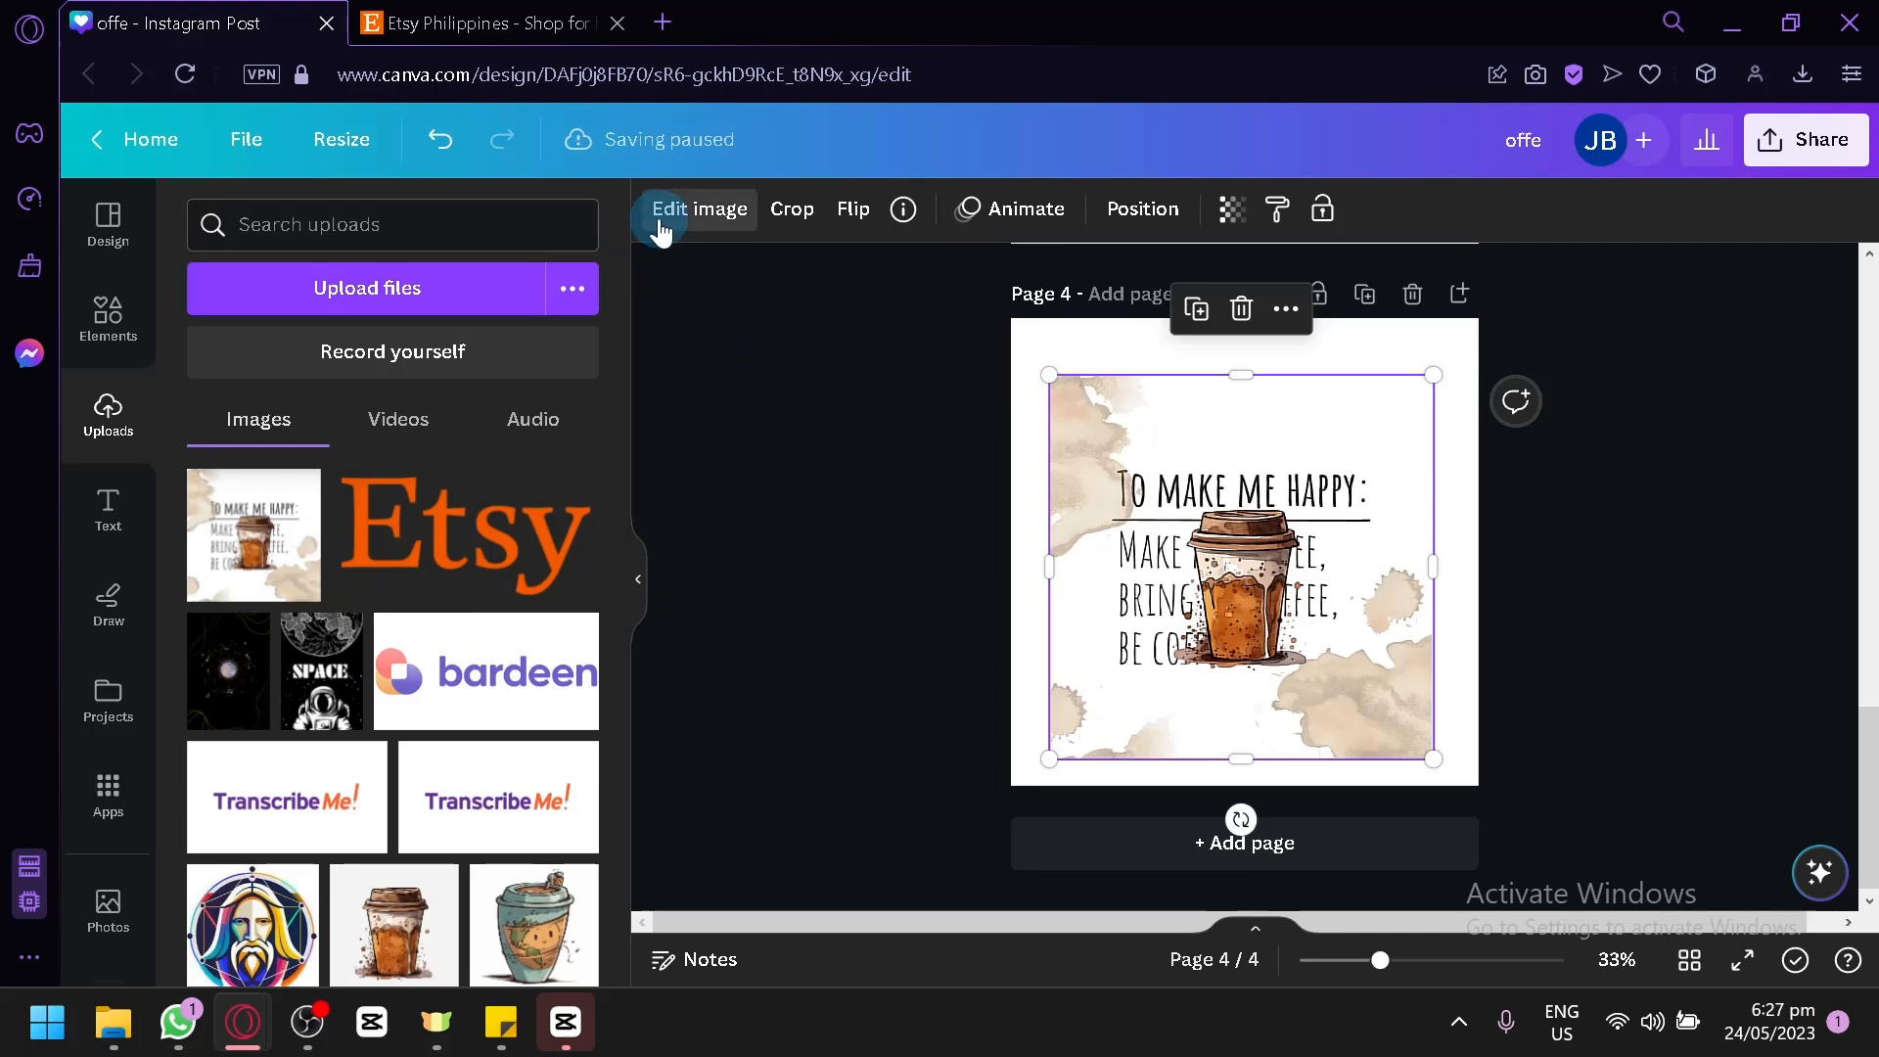
# Apply the T-shirt 7 Smartmockup to the coffee design on page 4
pyautogui.click(660, 225)
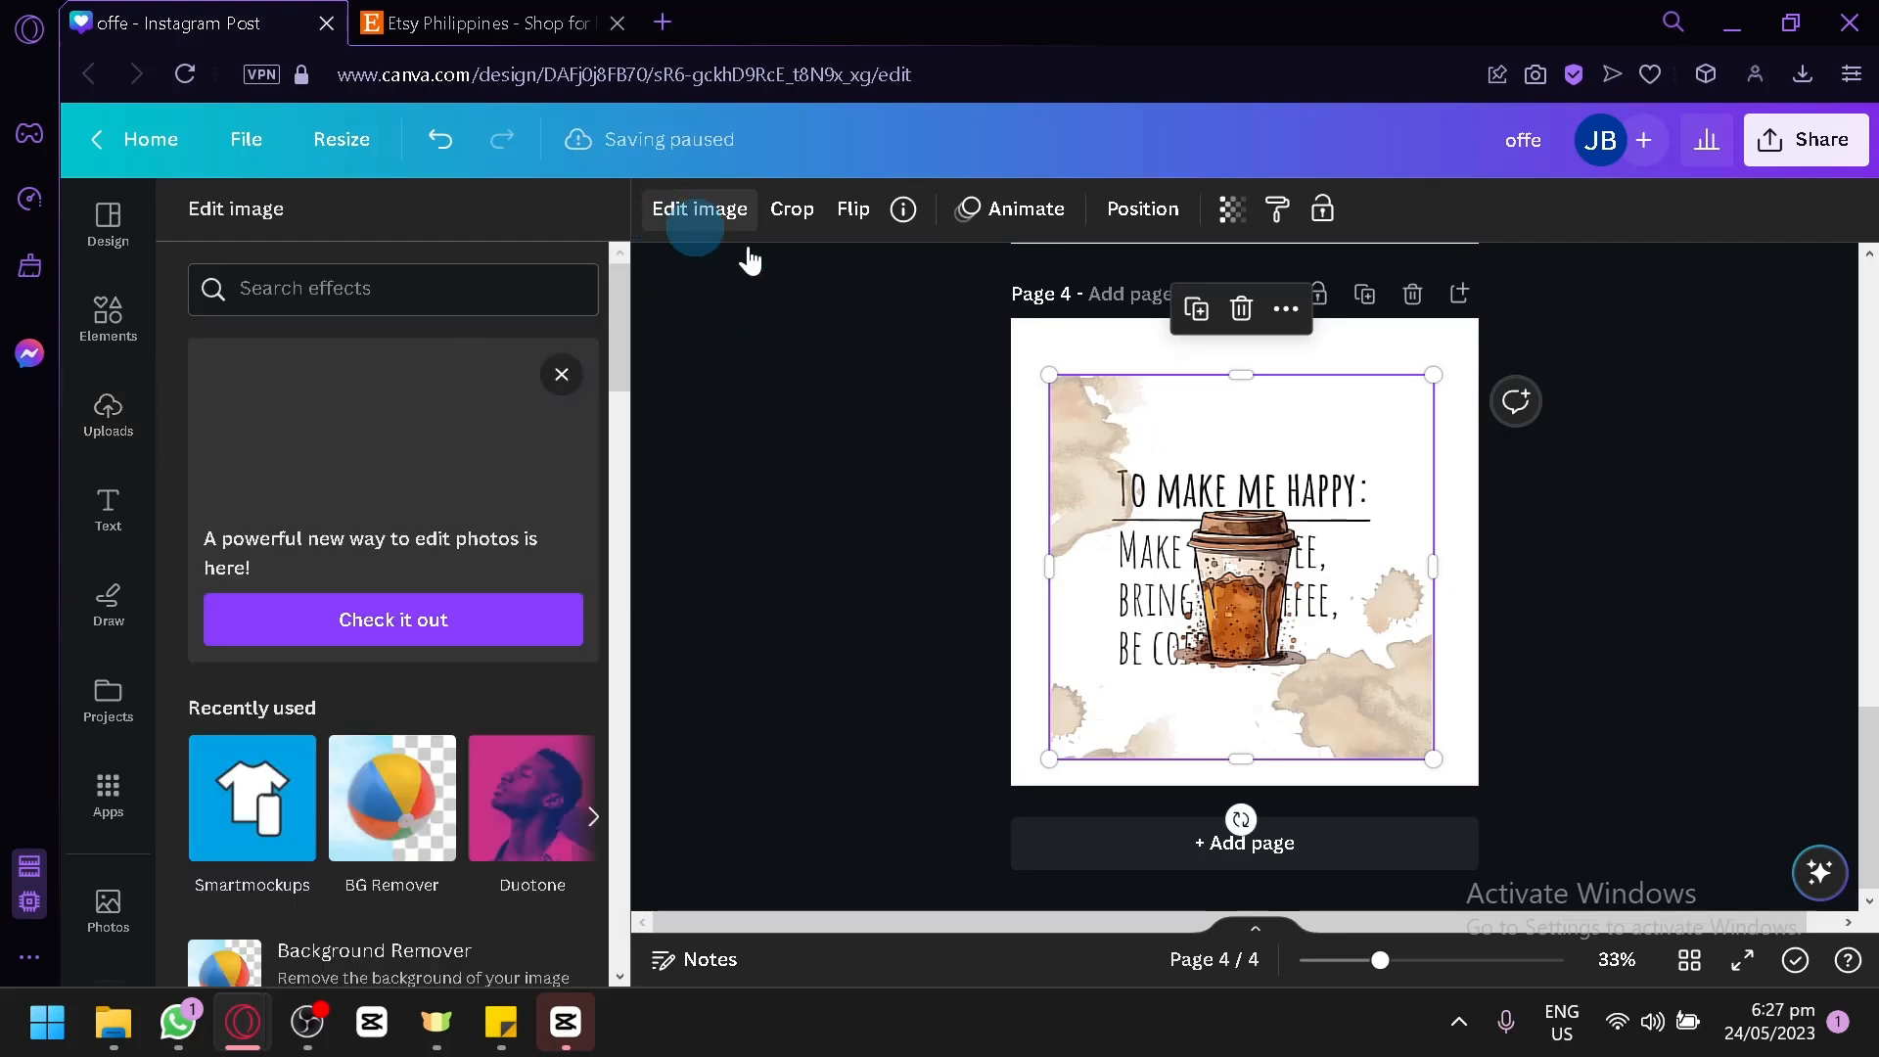
pyautogui.click(257, 761)
pyautogui.scroll(-6, 447, 524)
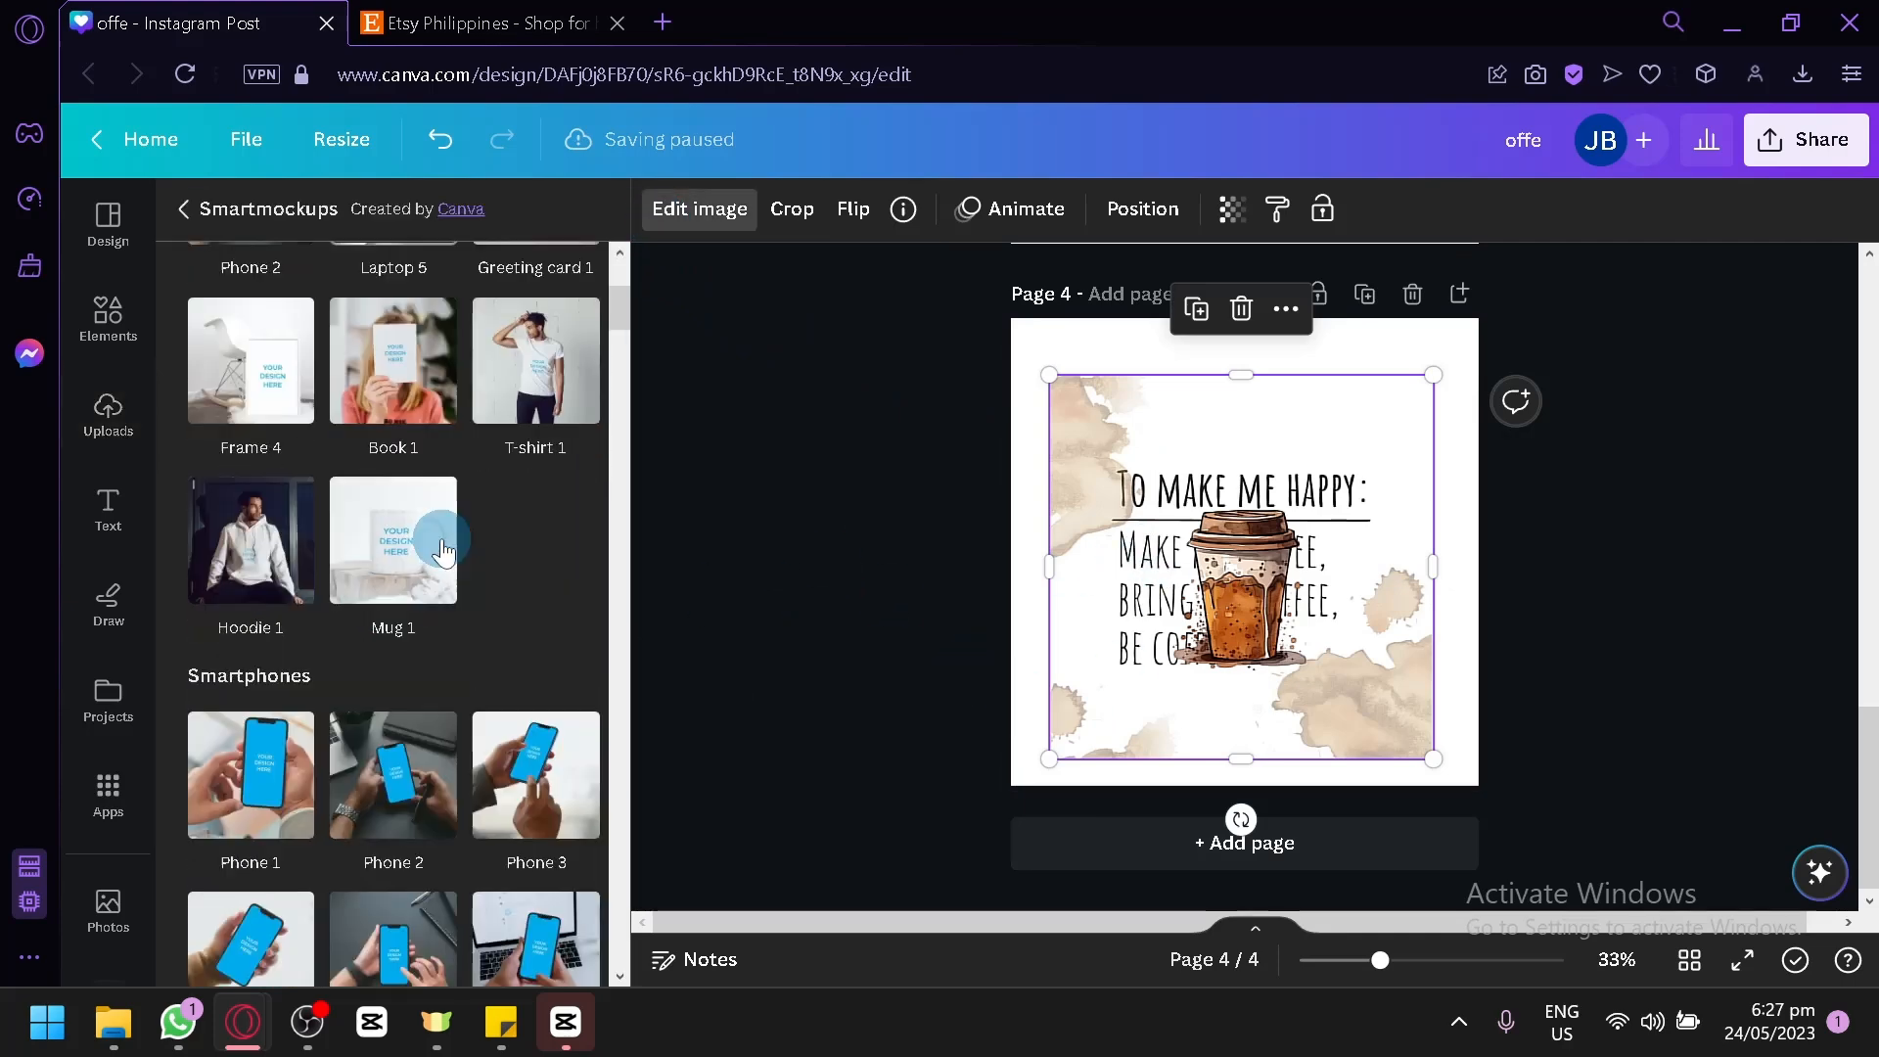
pyautogui.scroll(-20, 444, 514)
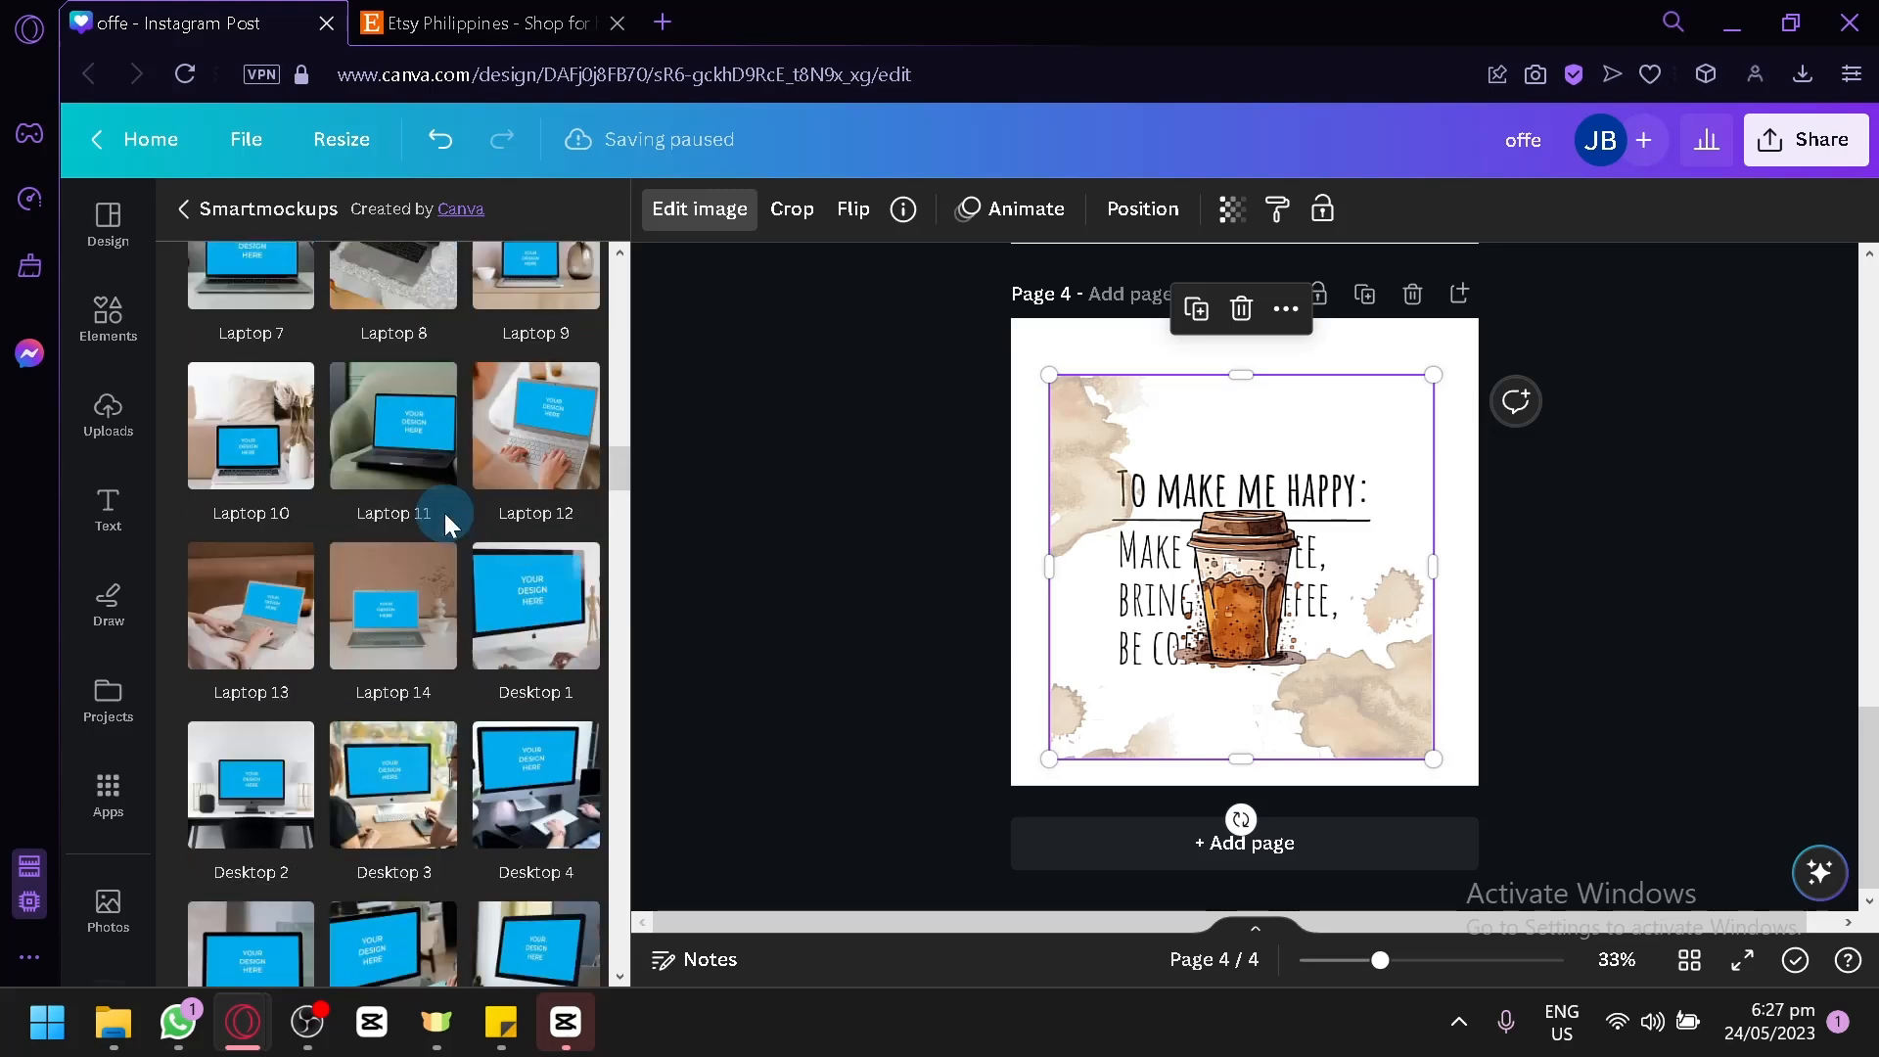
pyautogui.scroll(-20, 444, 512)
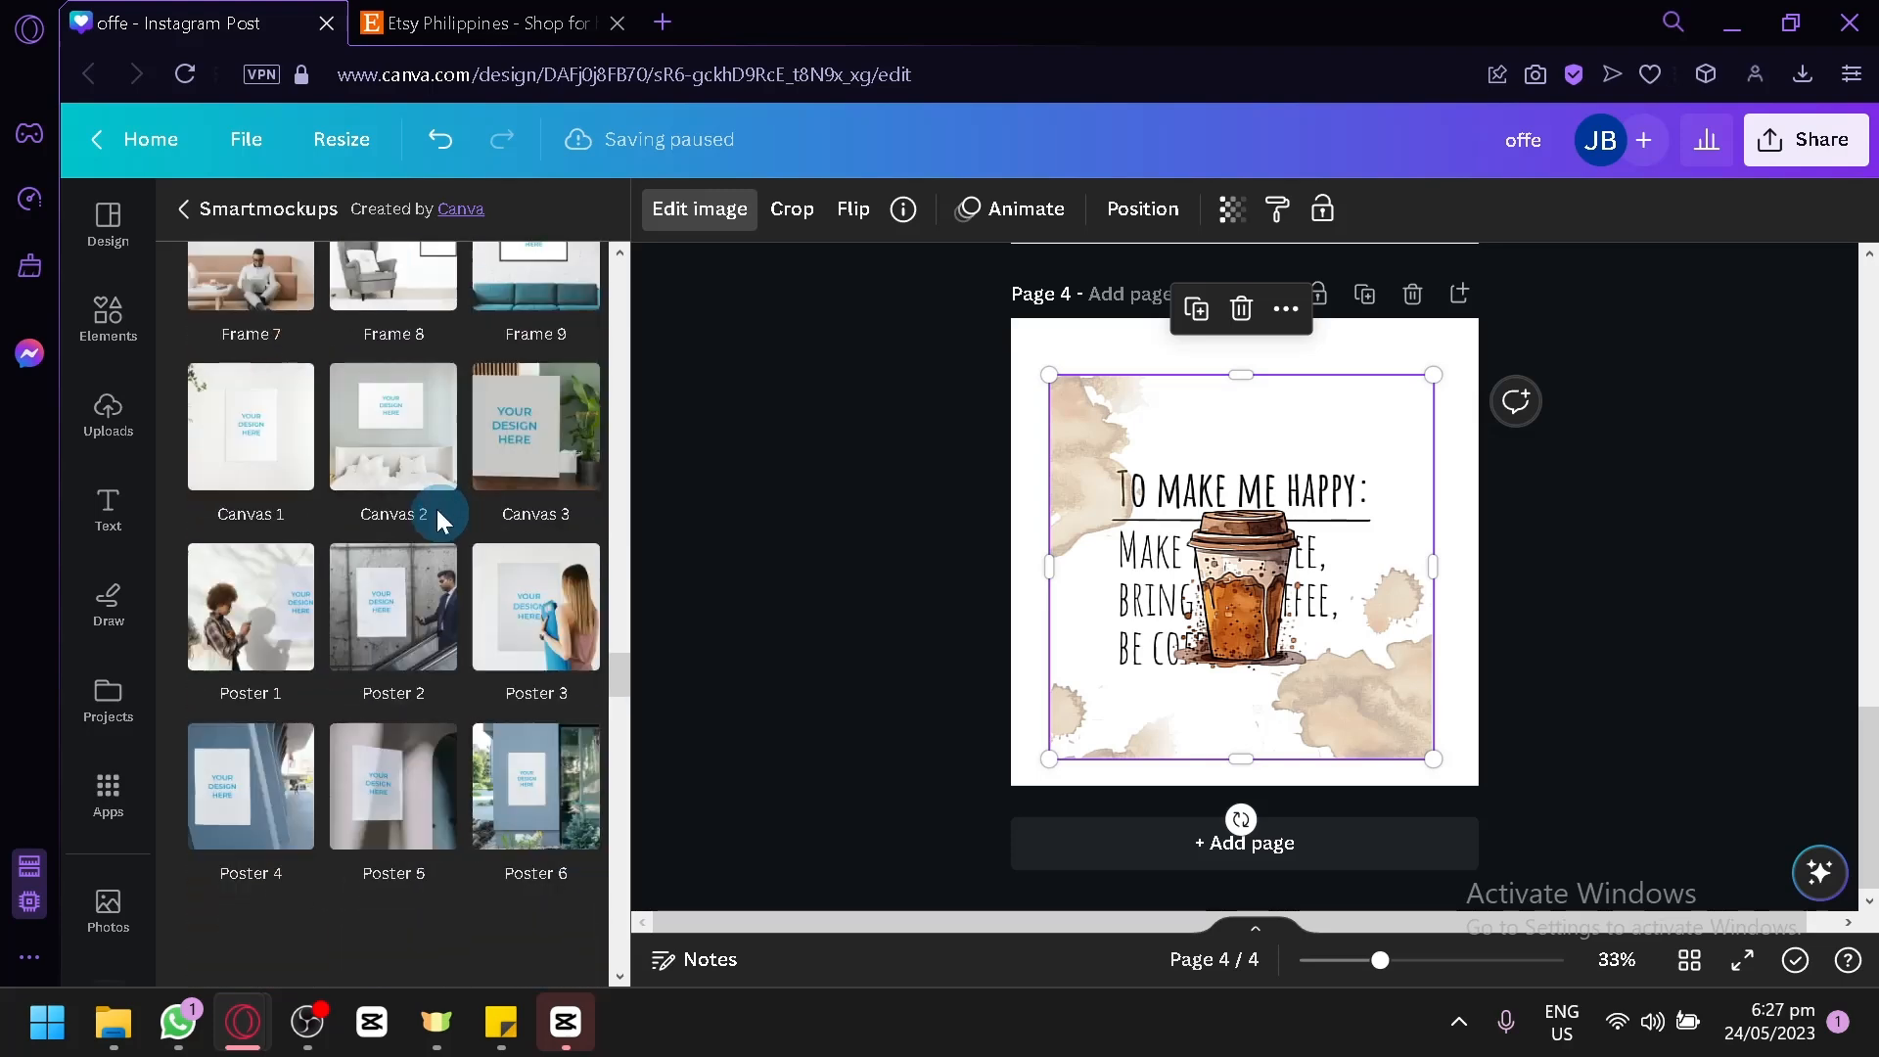
pyautogui.scroll(-15, 470, 705)
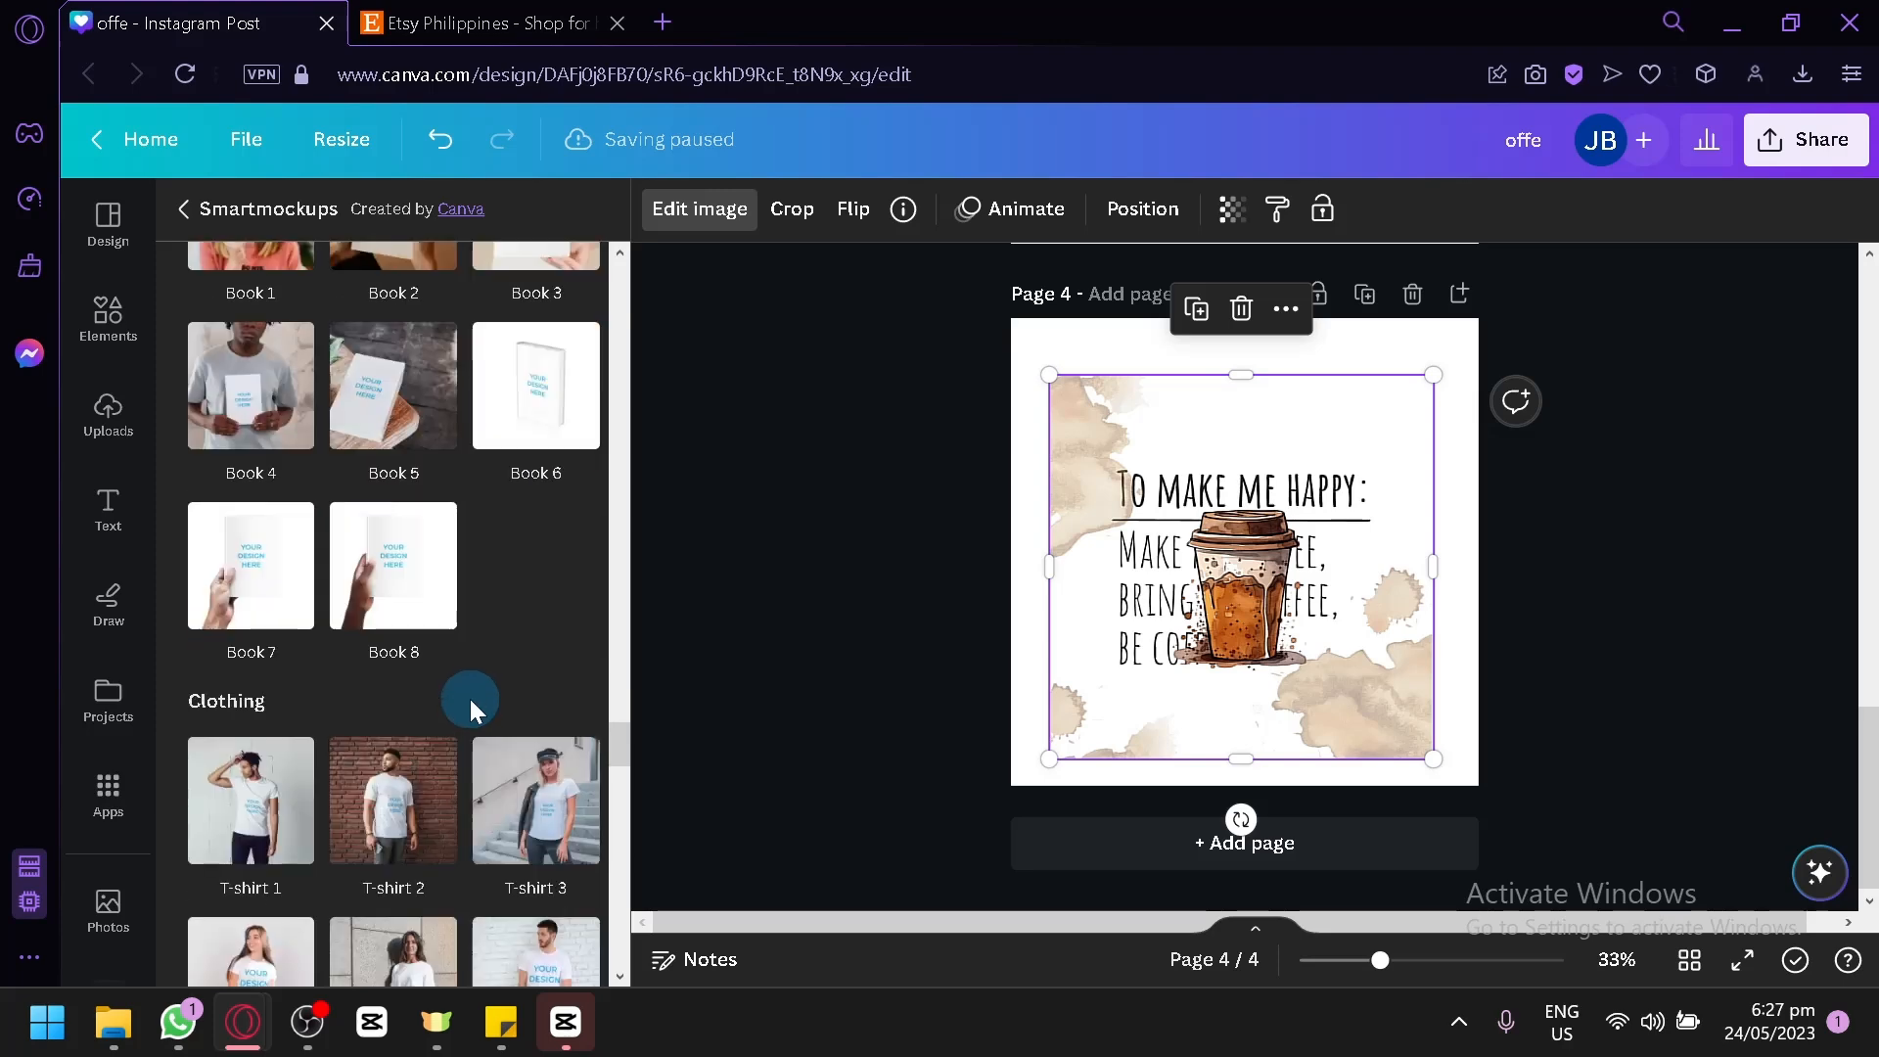
pyautogui.scroll(2, 426, 431)
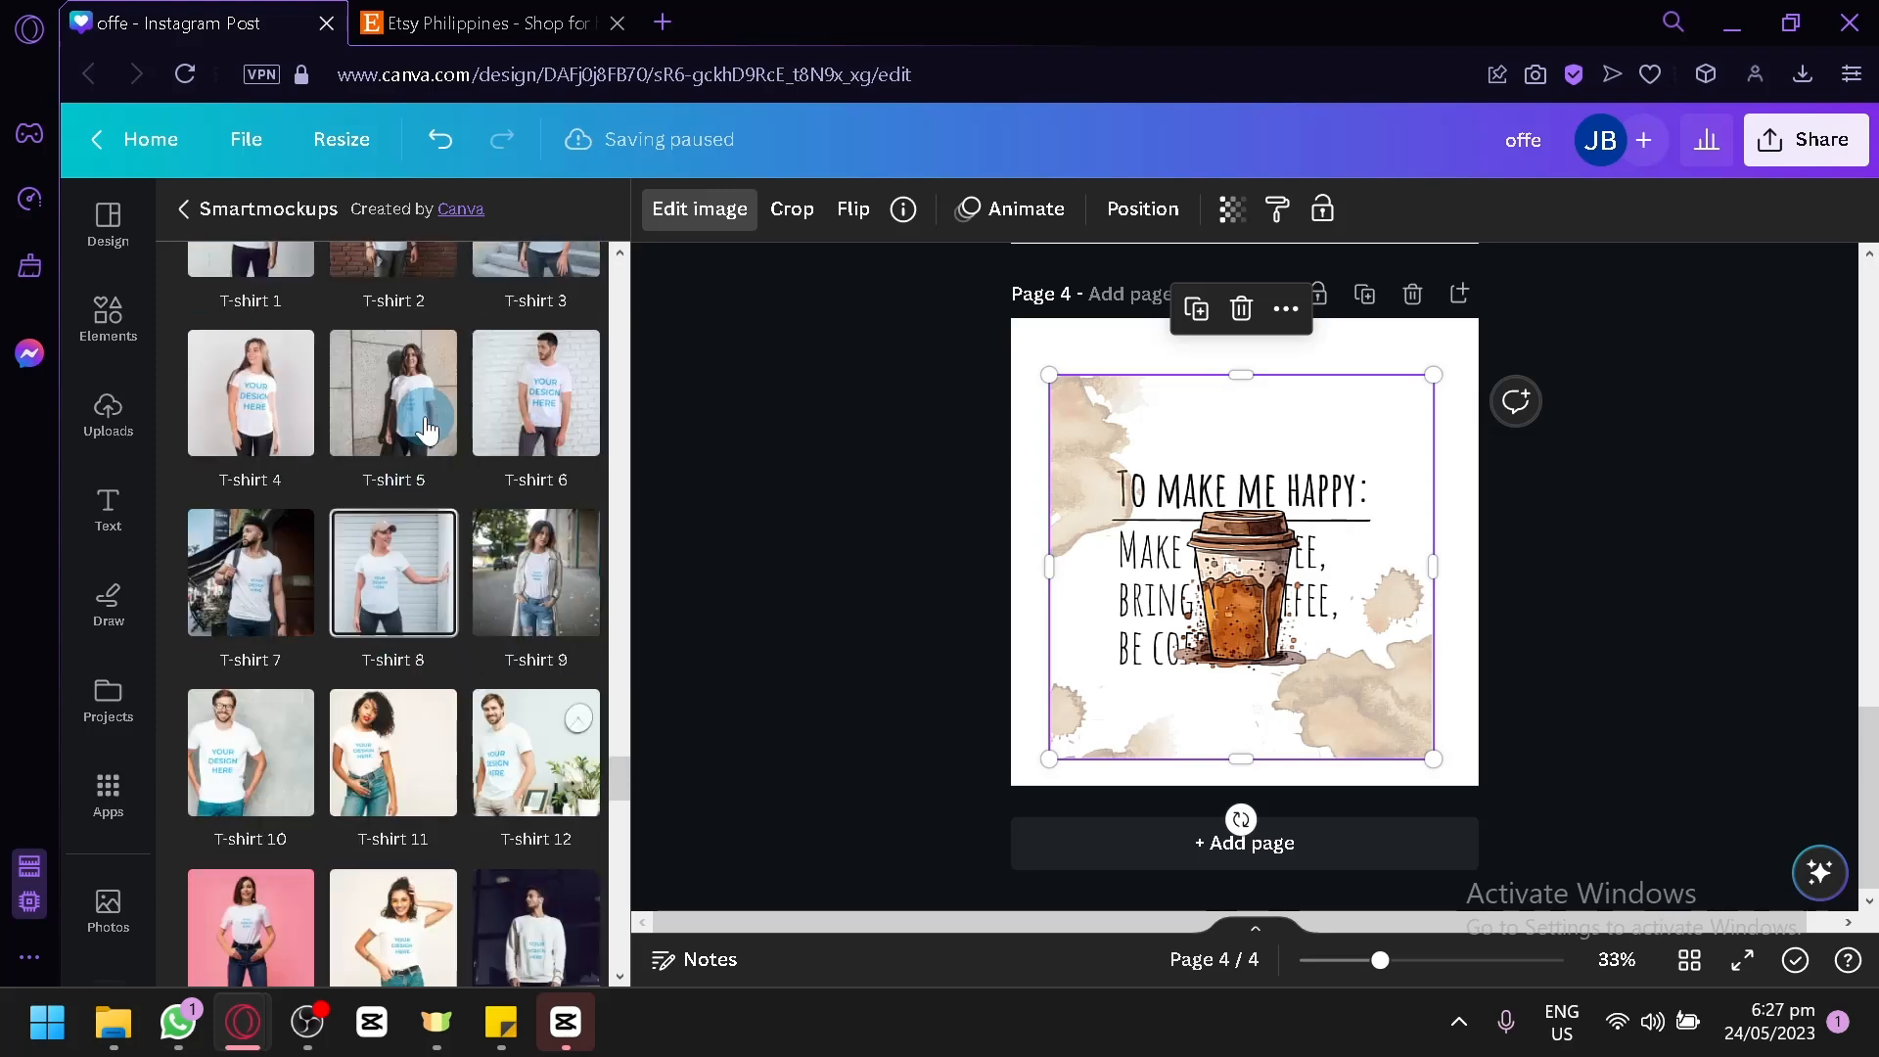
pyautogui.click(286, 573)
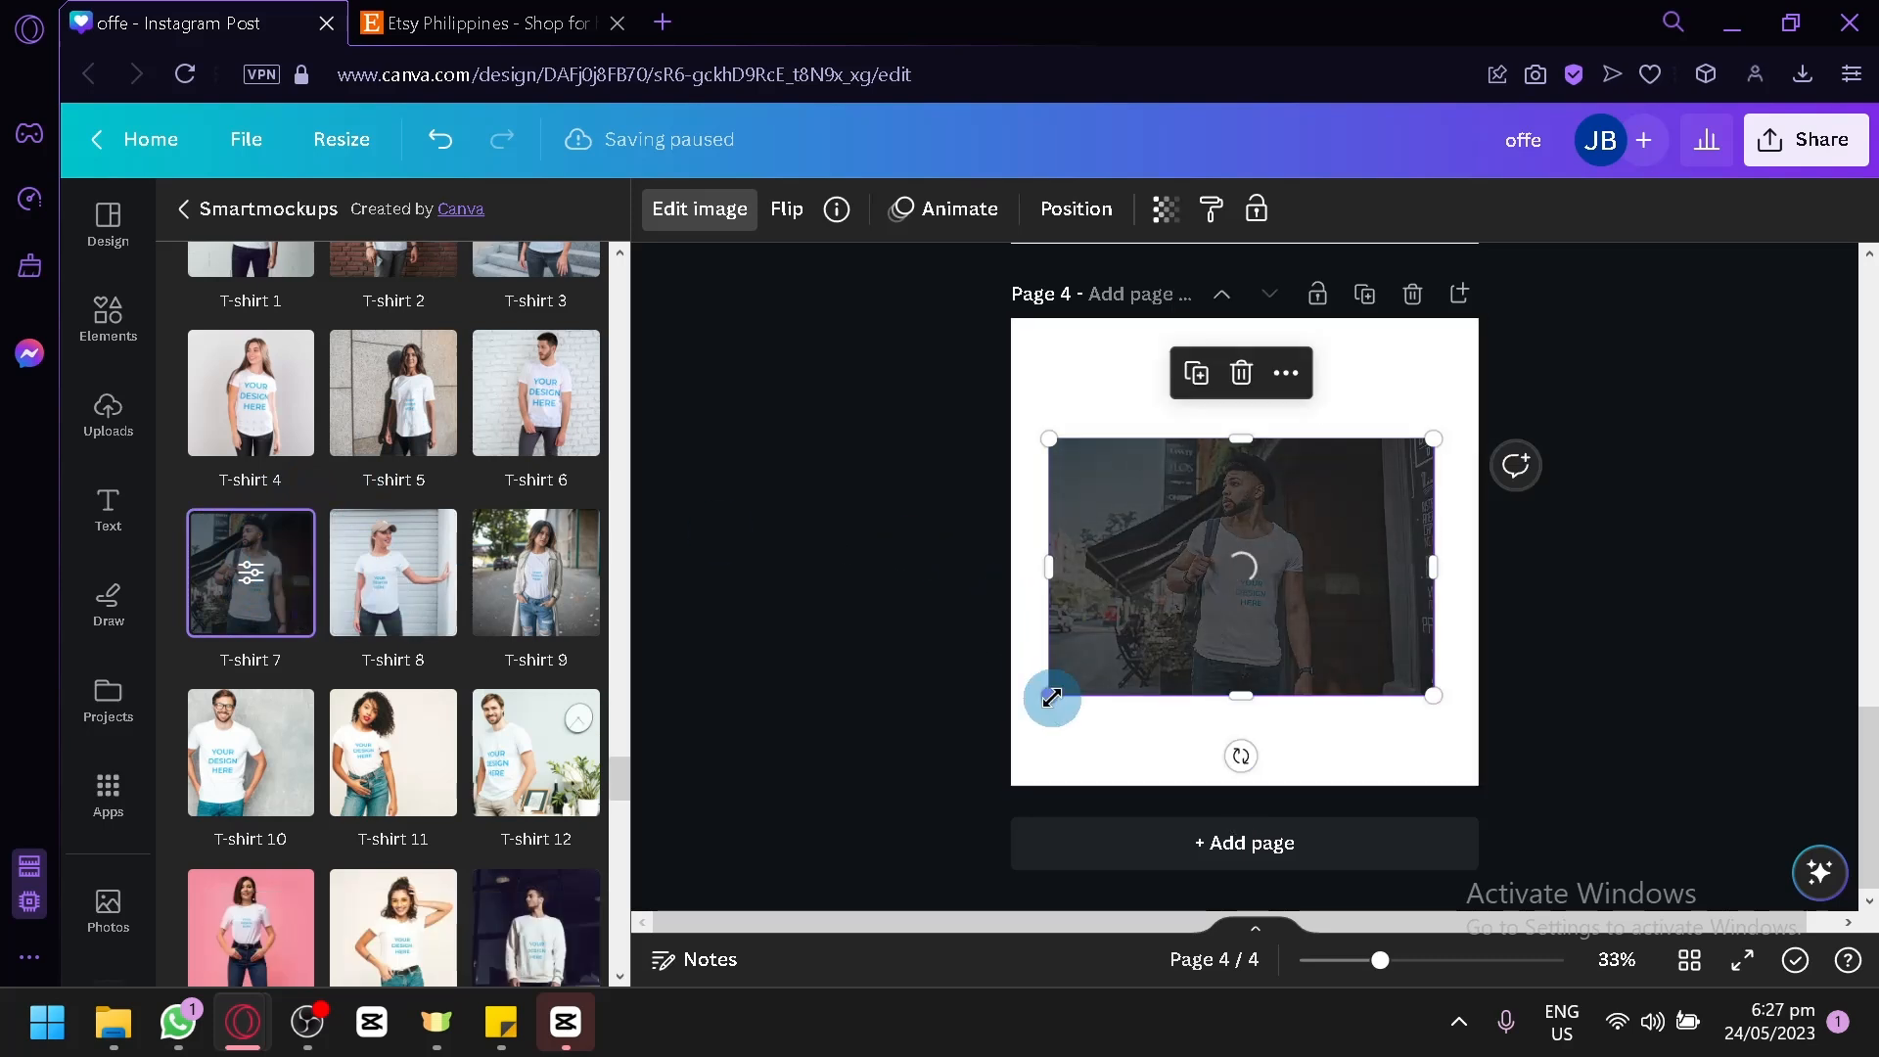
# Enlarge the T-shirt 7 mockup beyond the sides of page 4 and move it to cover the page
pyautogui.moveTo(1050, 694); pyautogui.dragTo(865, 880)
pyautogui.moveTo(1095, 636); pyautogui.dragTo(1106, 547)
pyautogui.moveTo(1245, 580); pyautogui.dragTo(1280, 495)
pyautogui.moveTo(1391, 738); pyautogui.dragTo(1292, 587)
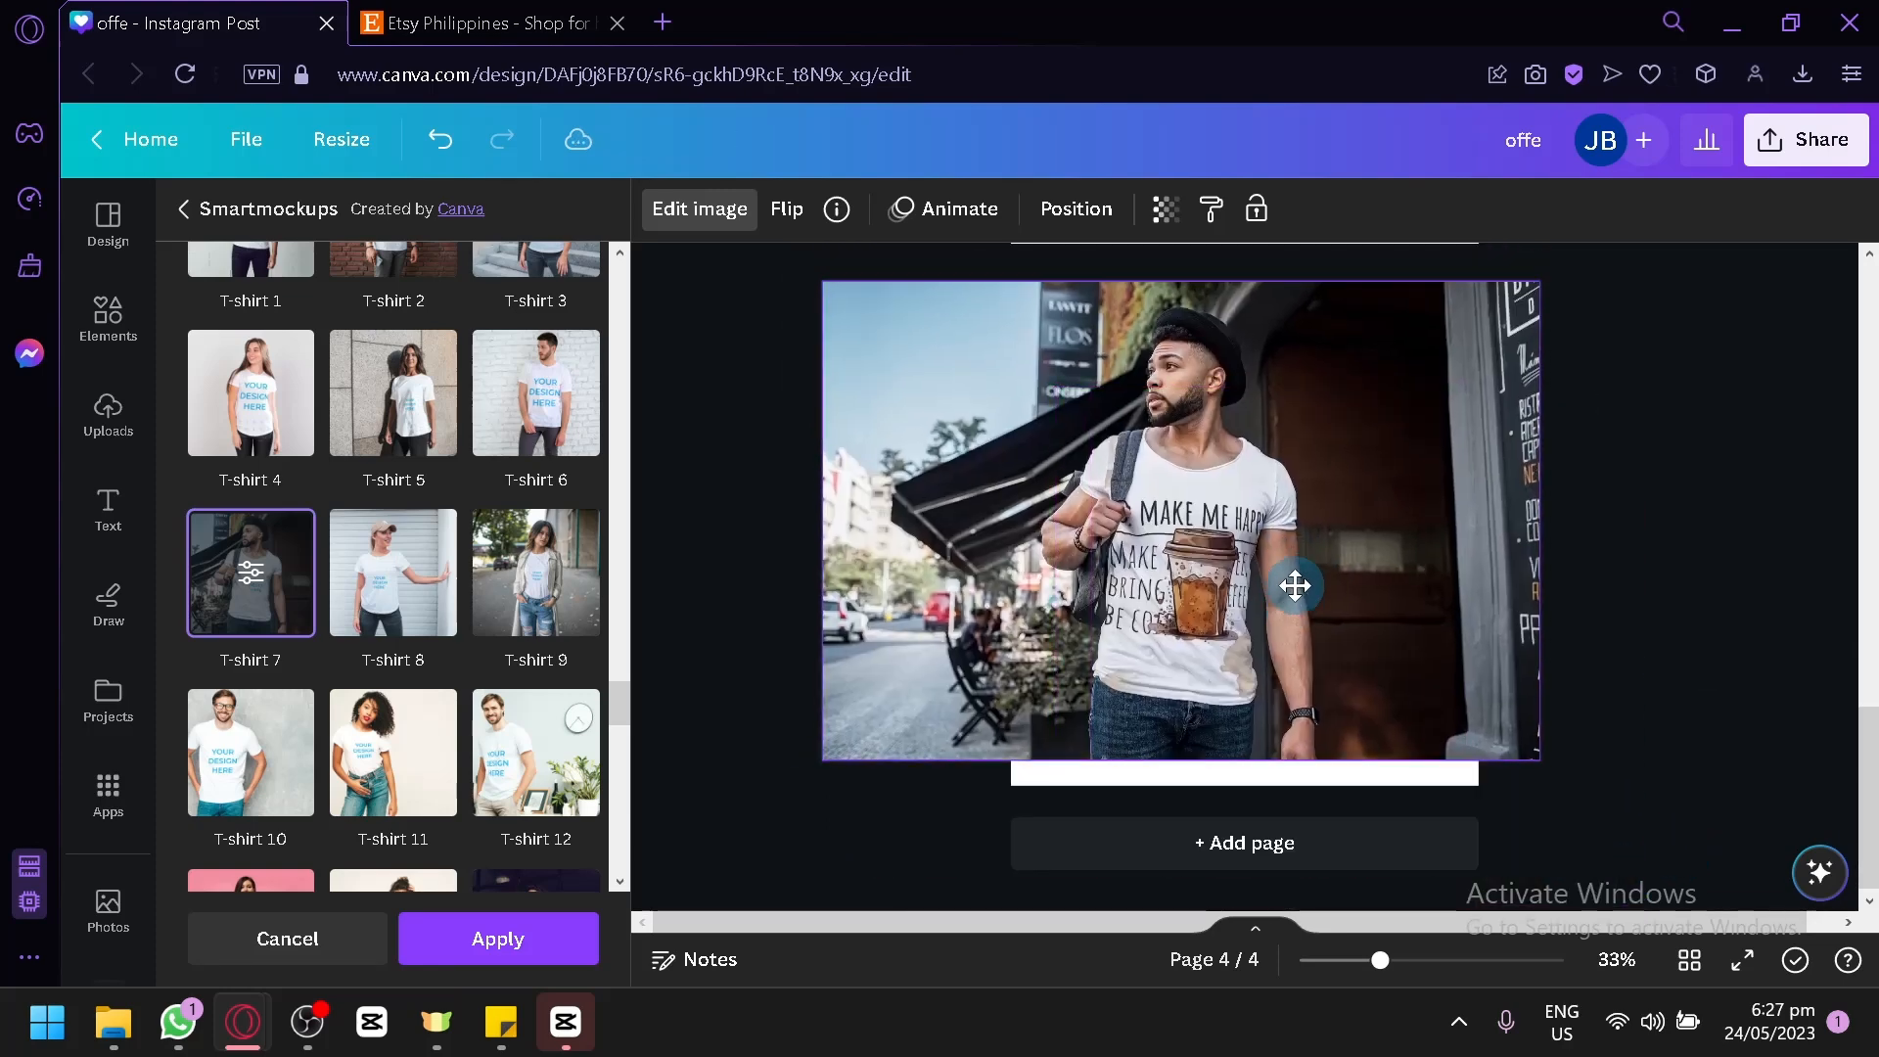
# Look through the clothing, mug and book mockups and switch the page 4 mockup to Book 5
pyautogui.scroll(10, 1345, 631)
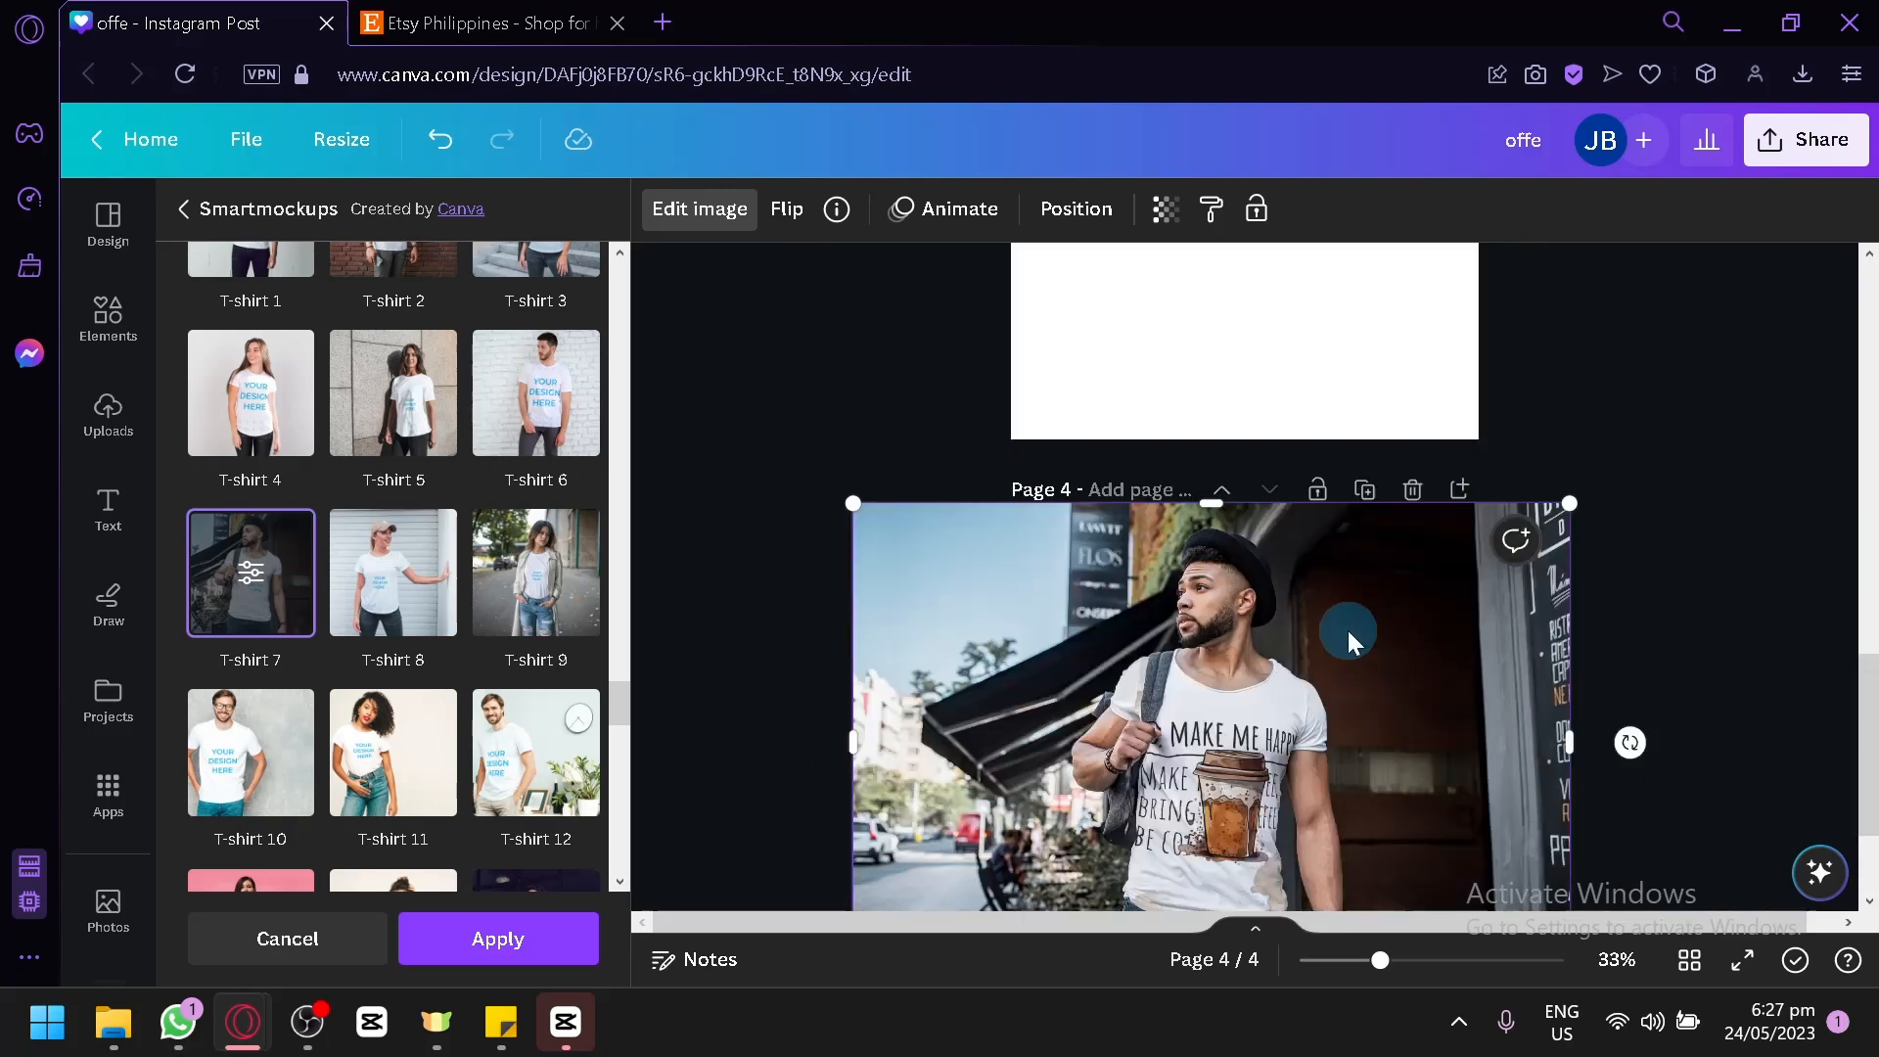
pyautogui.scroll(-10, 1331, 420)
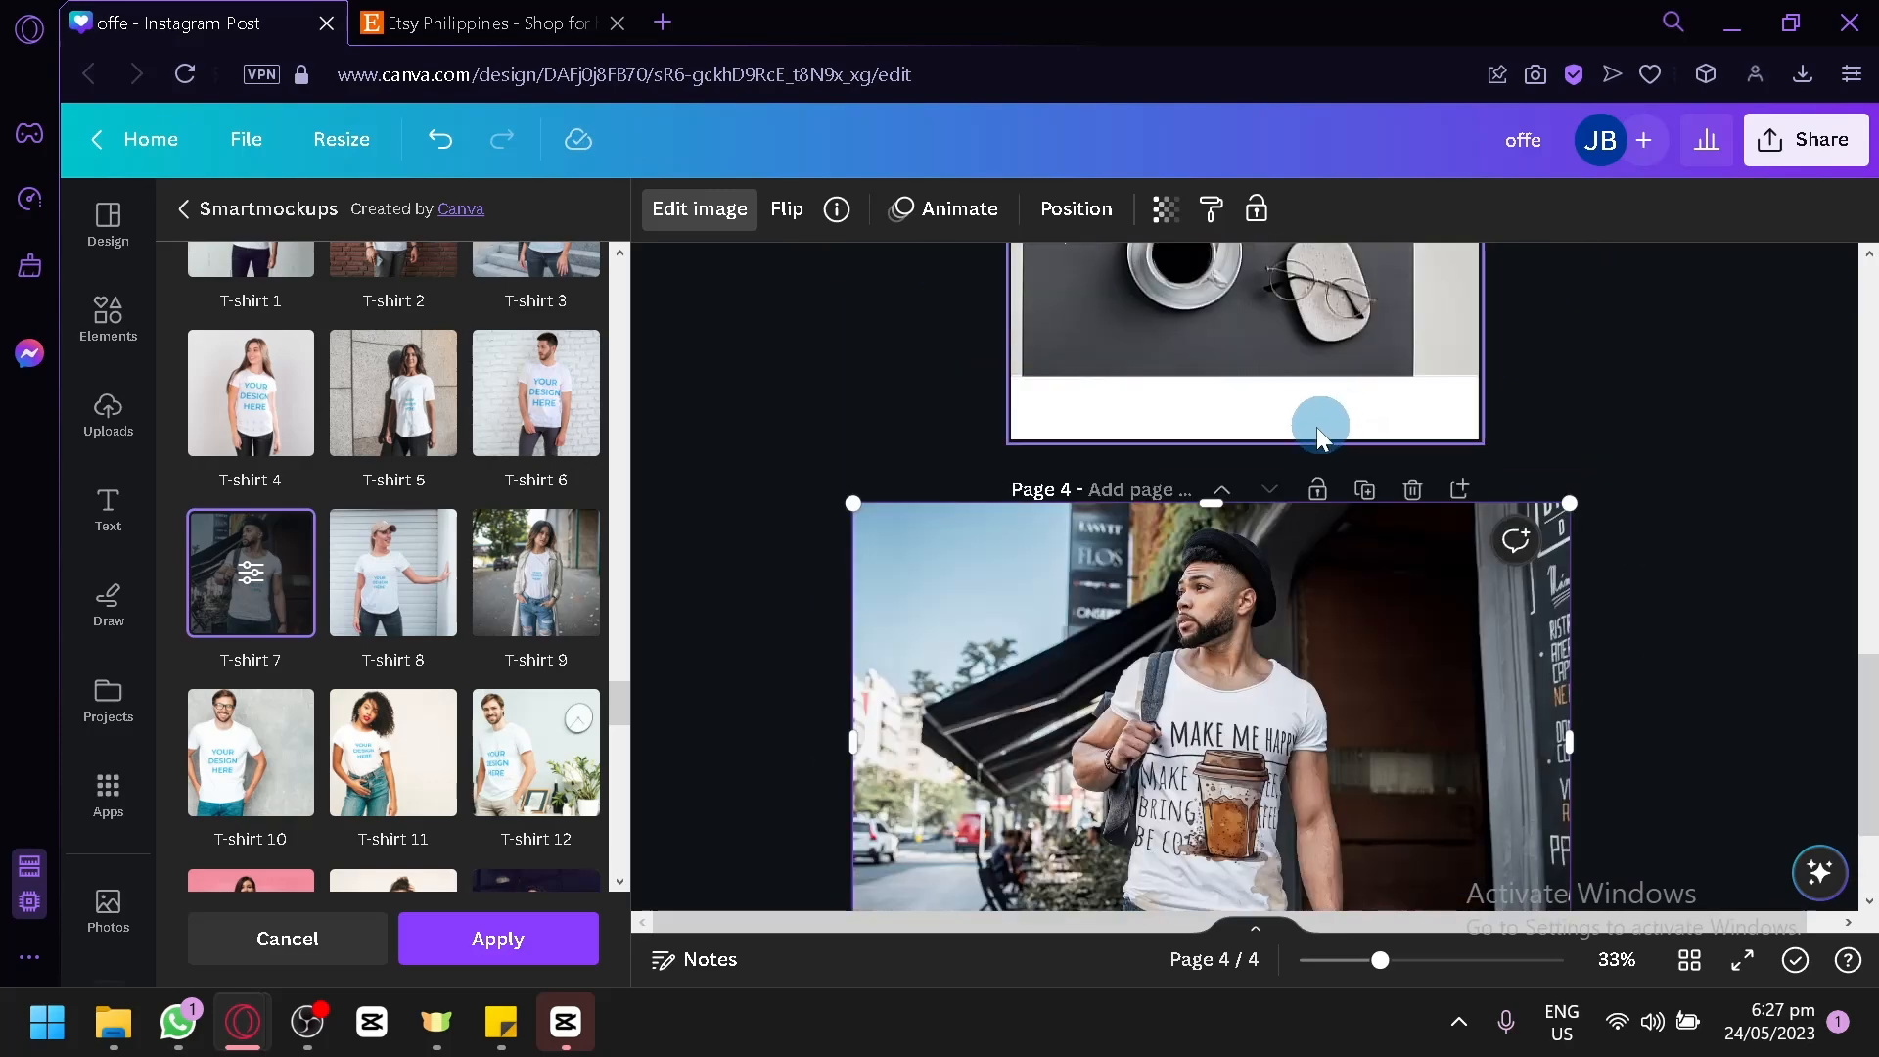
pyautogui.scroll(-4, 452, 636)
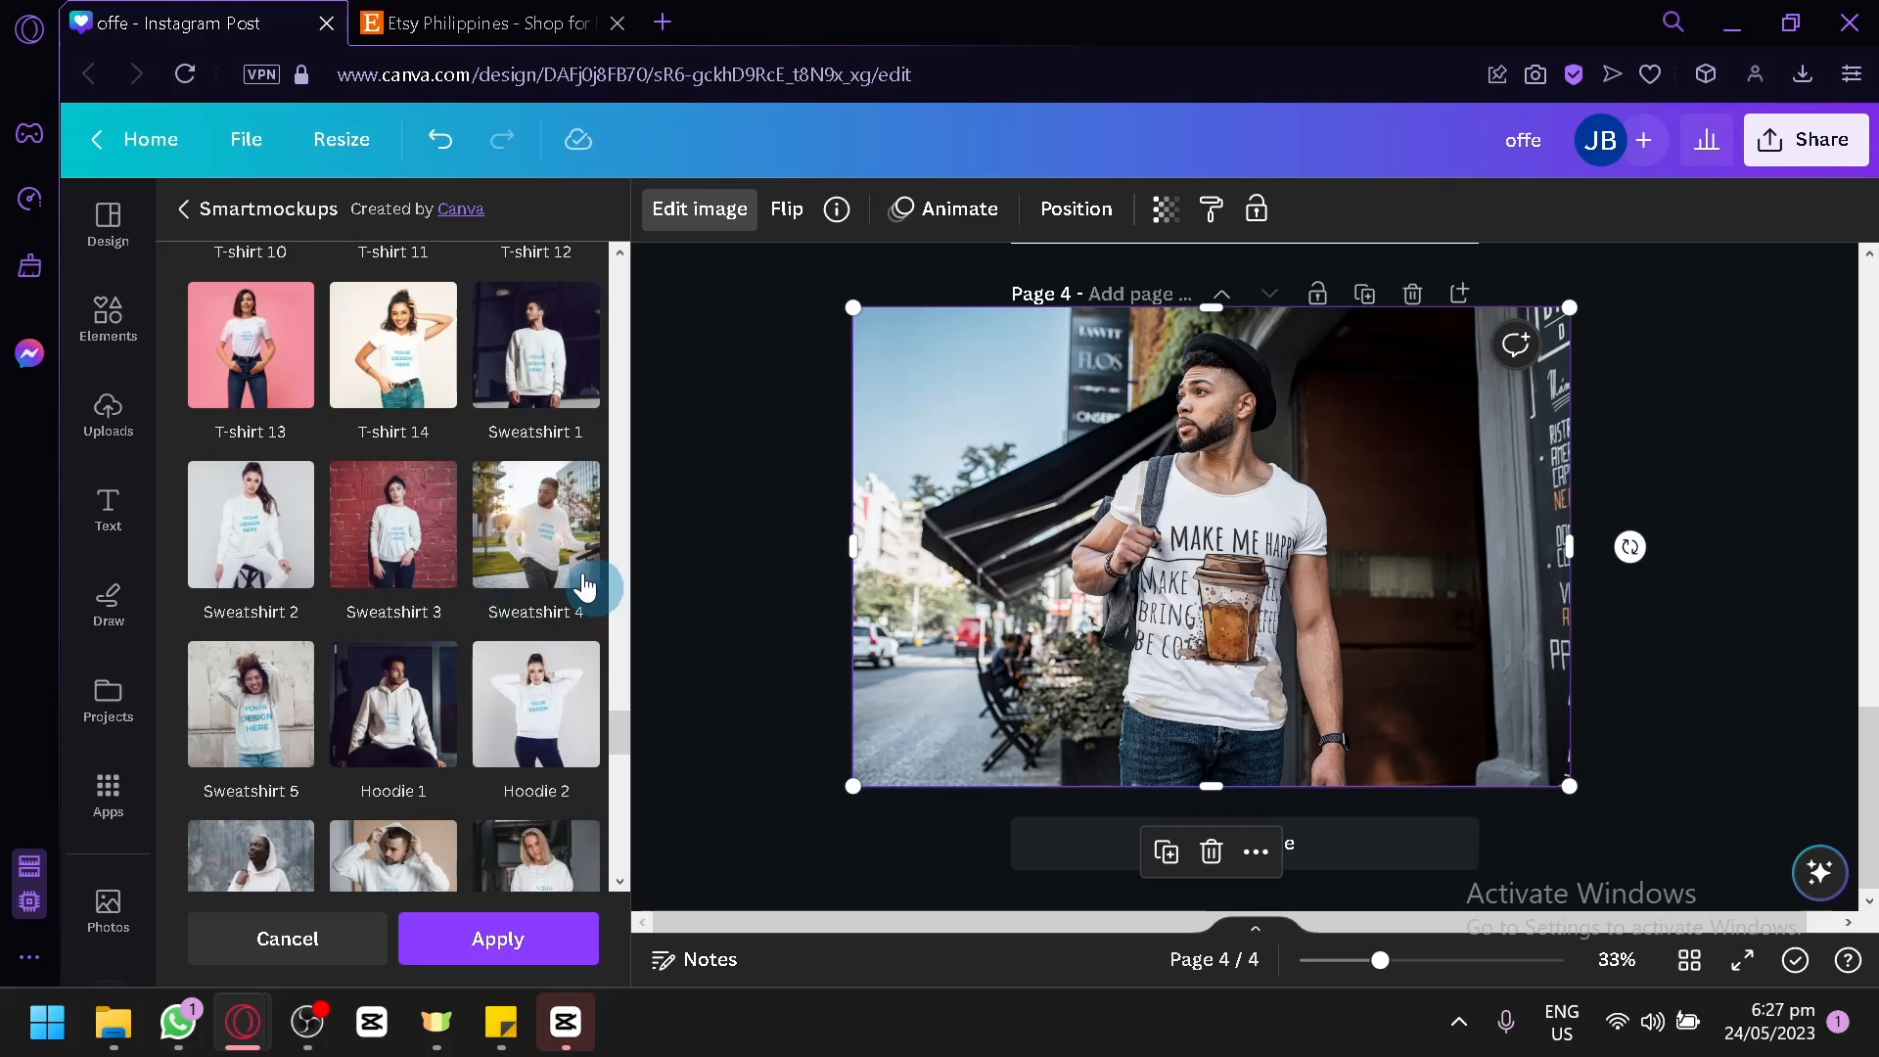
pyautogui.scroll(-15, 527, 589)
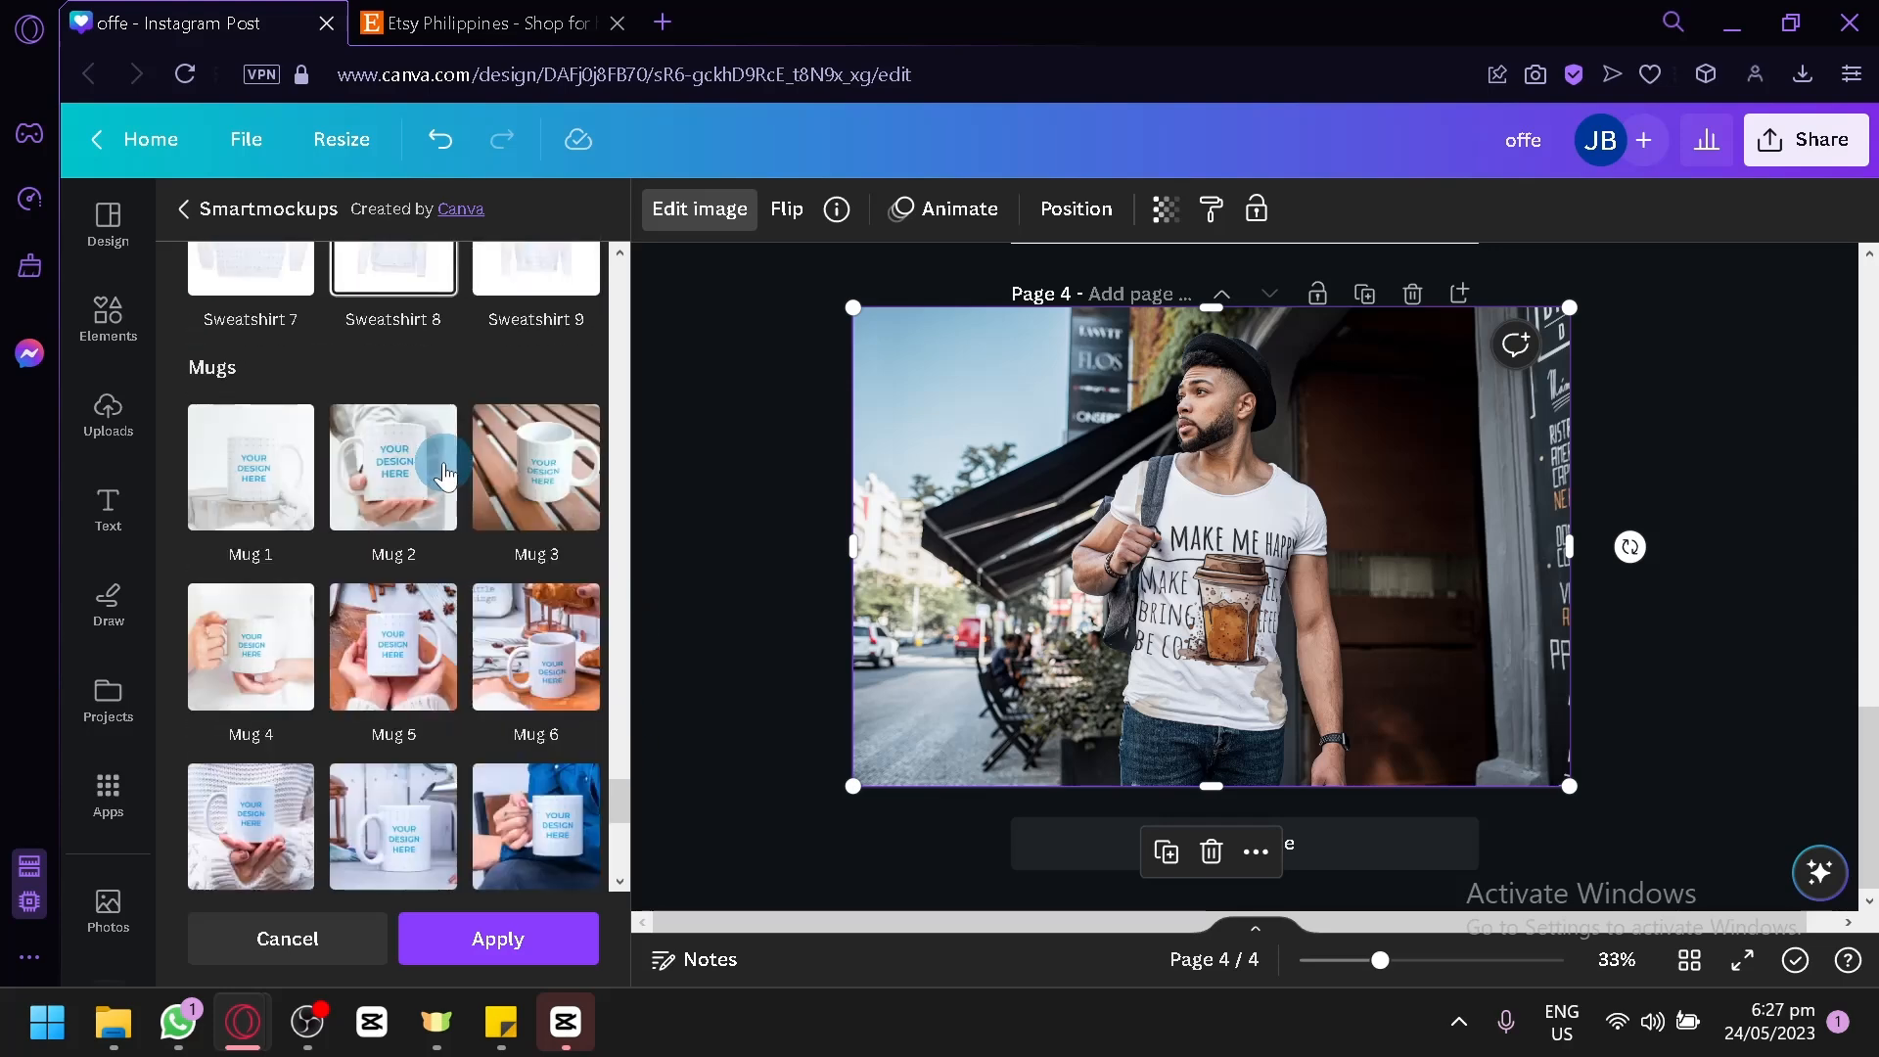
pyautogui.scroll(-3, 445, 477)
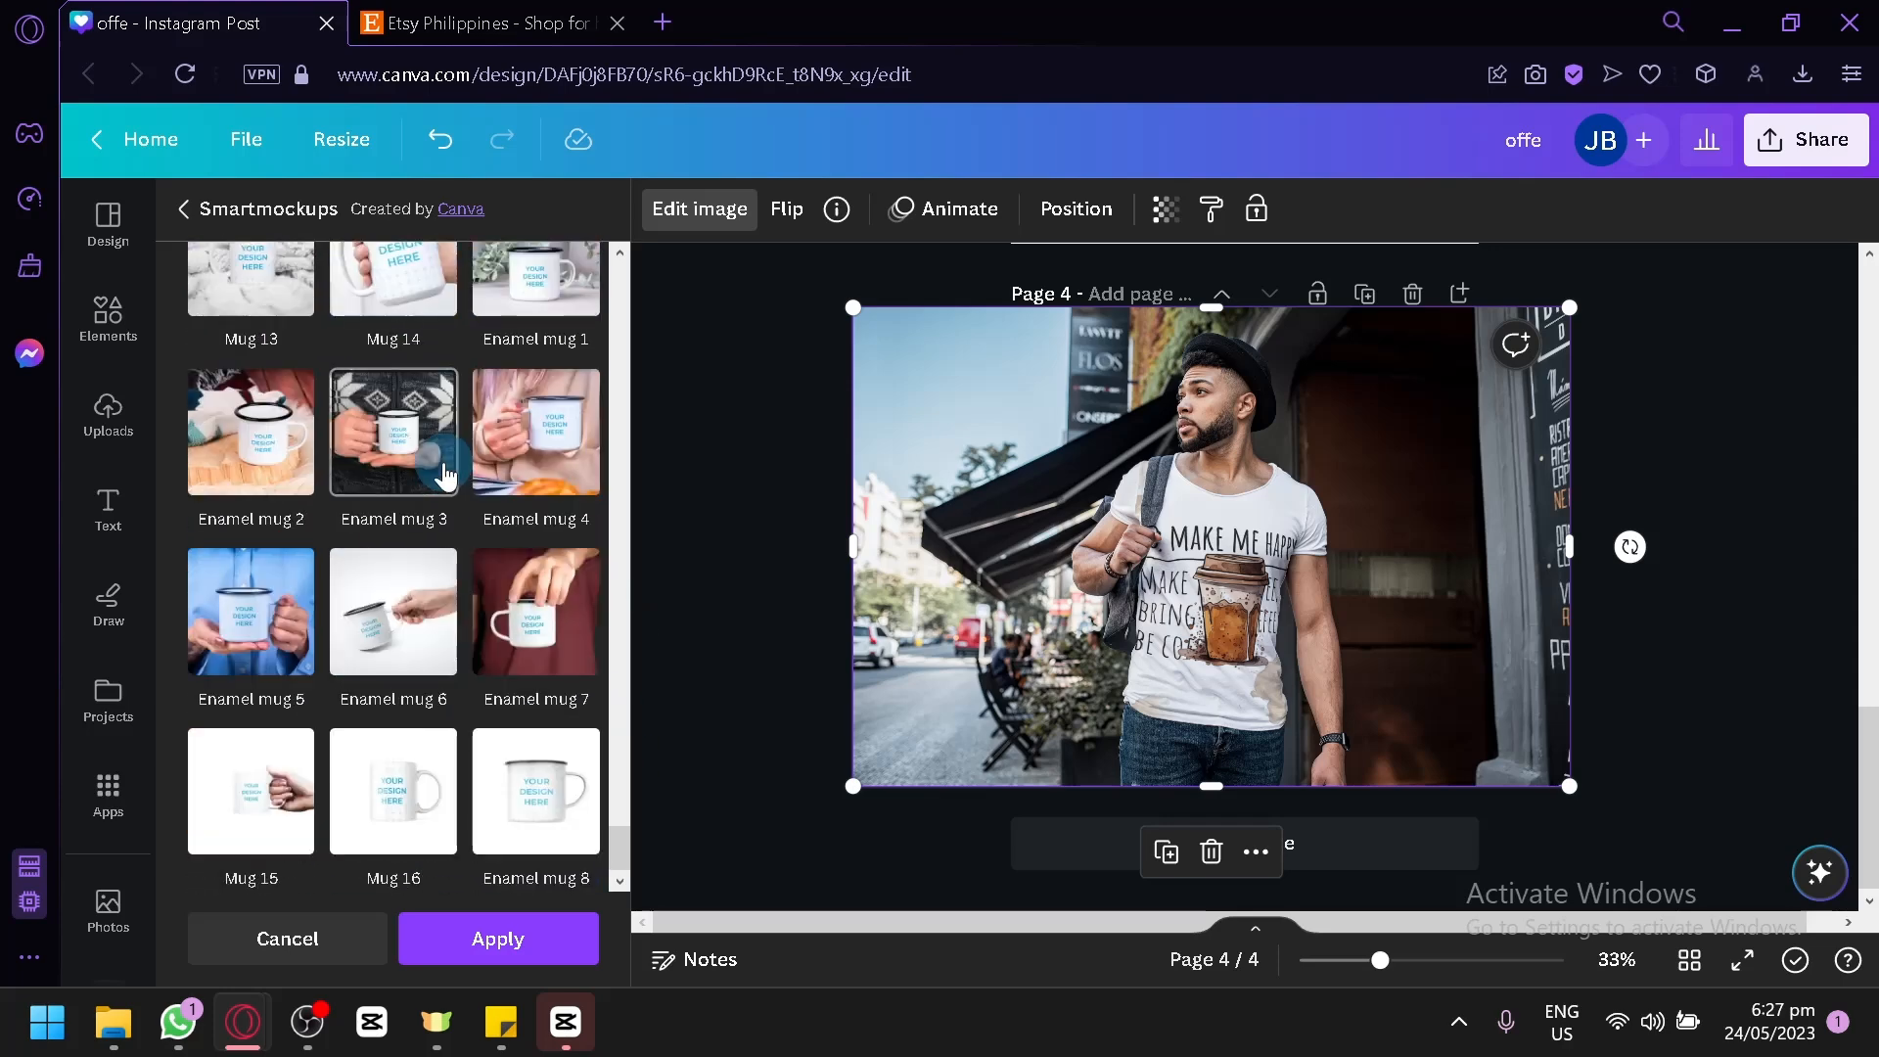
pyautogui.scroll(15, 443, 476)
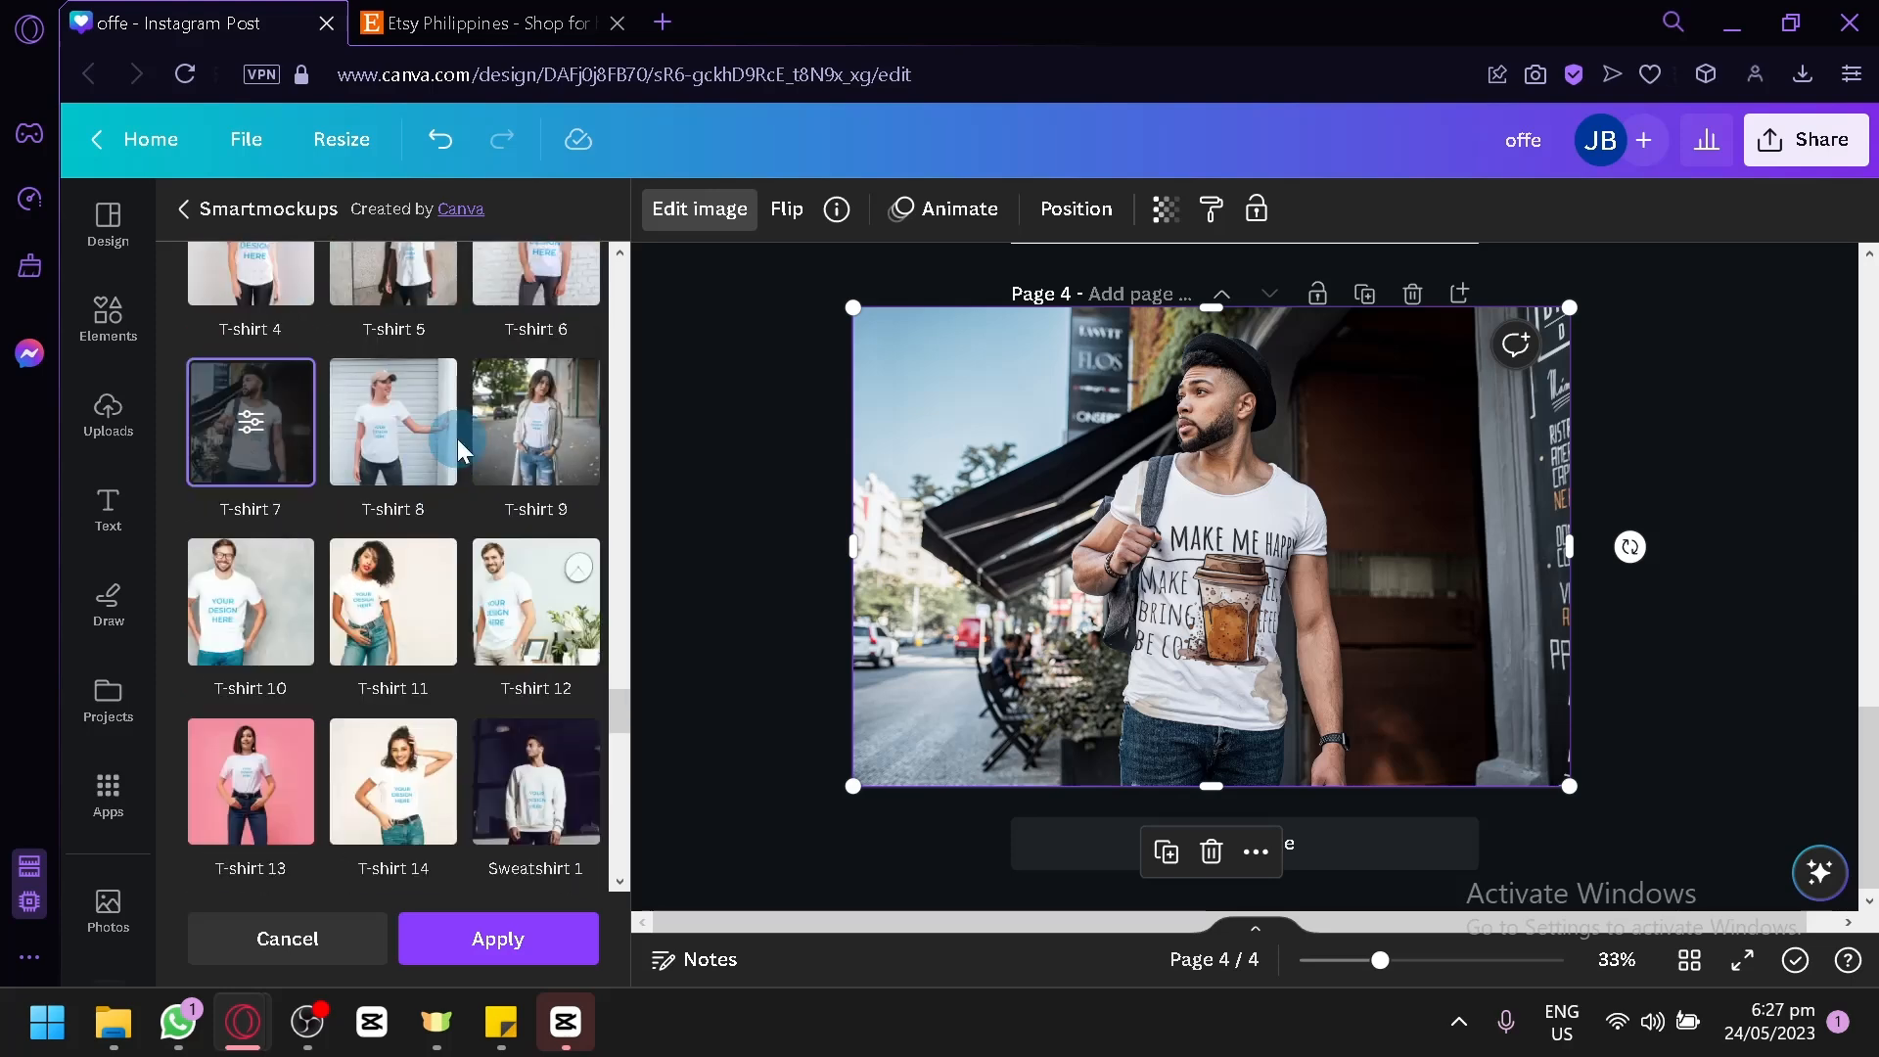
pyautogui.scroll(10, 456, 438)
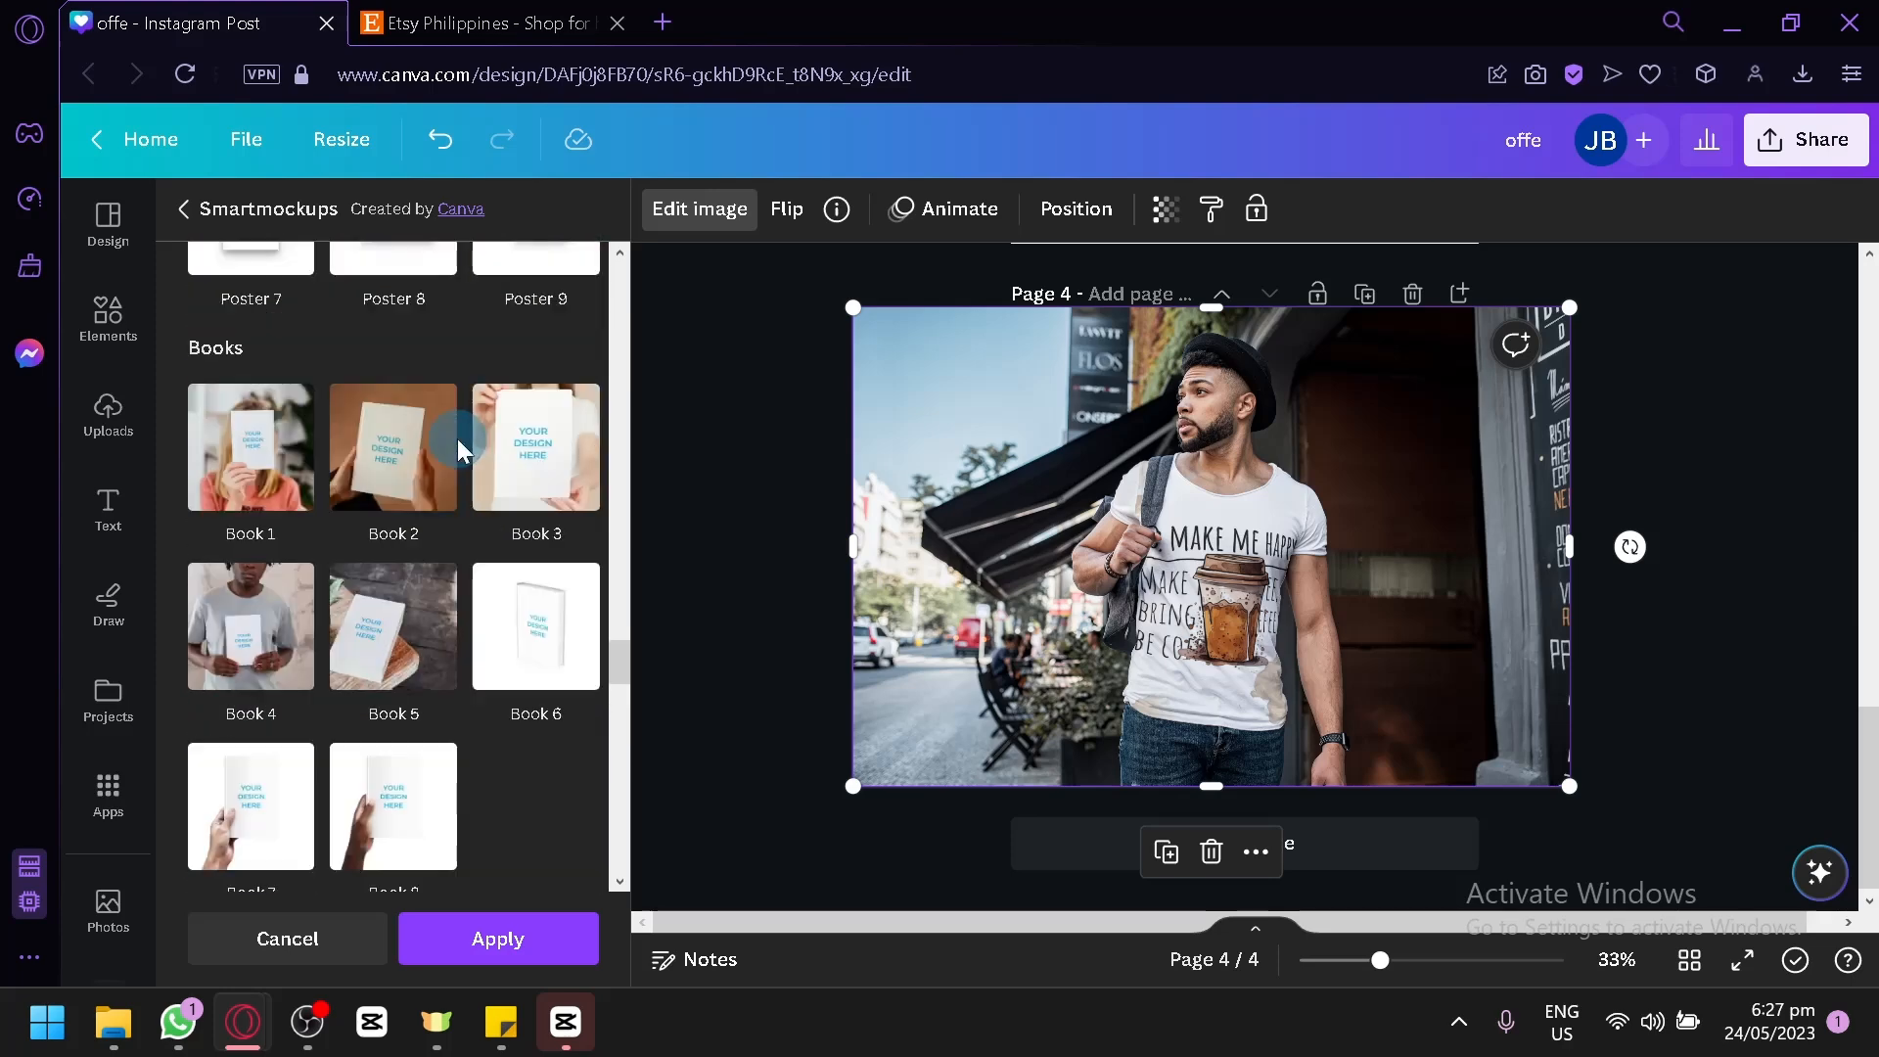
pyautogui.click(392, 626)
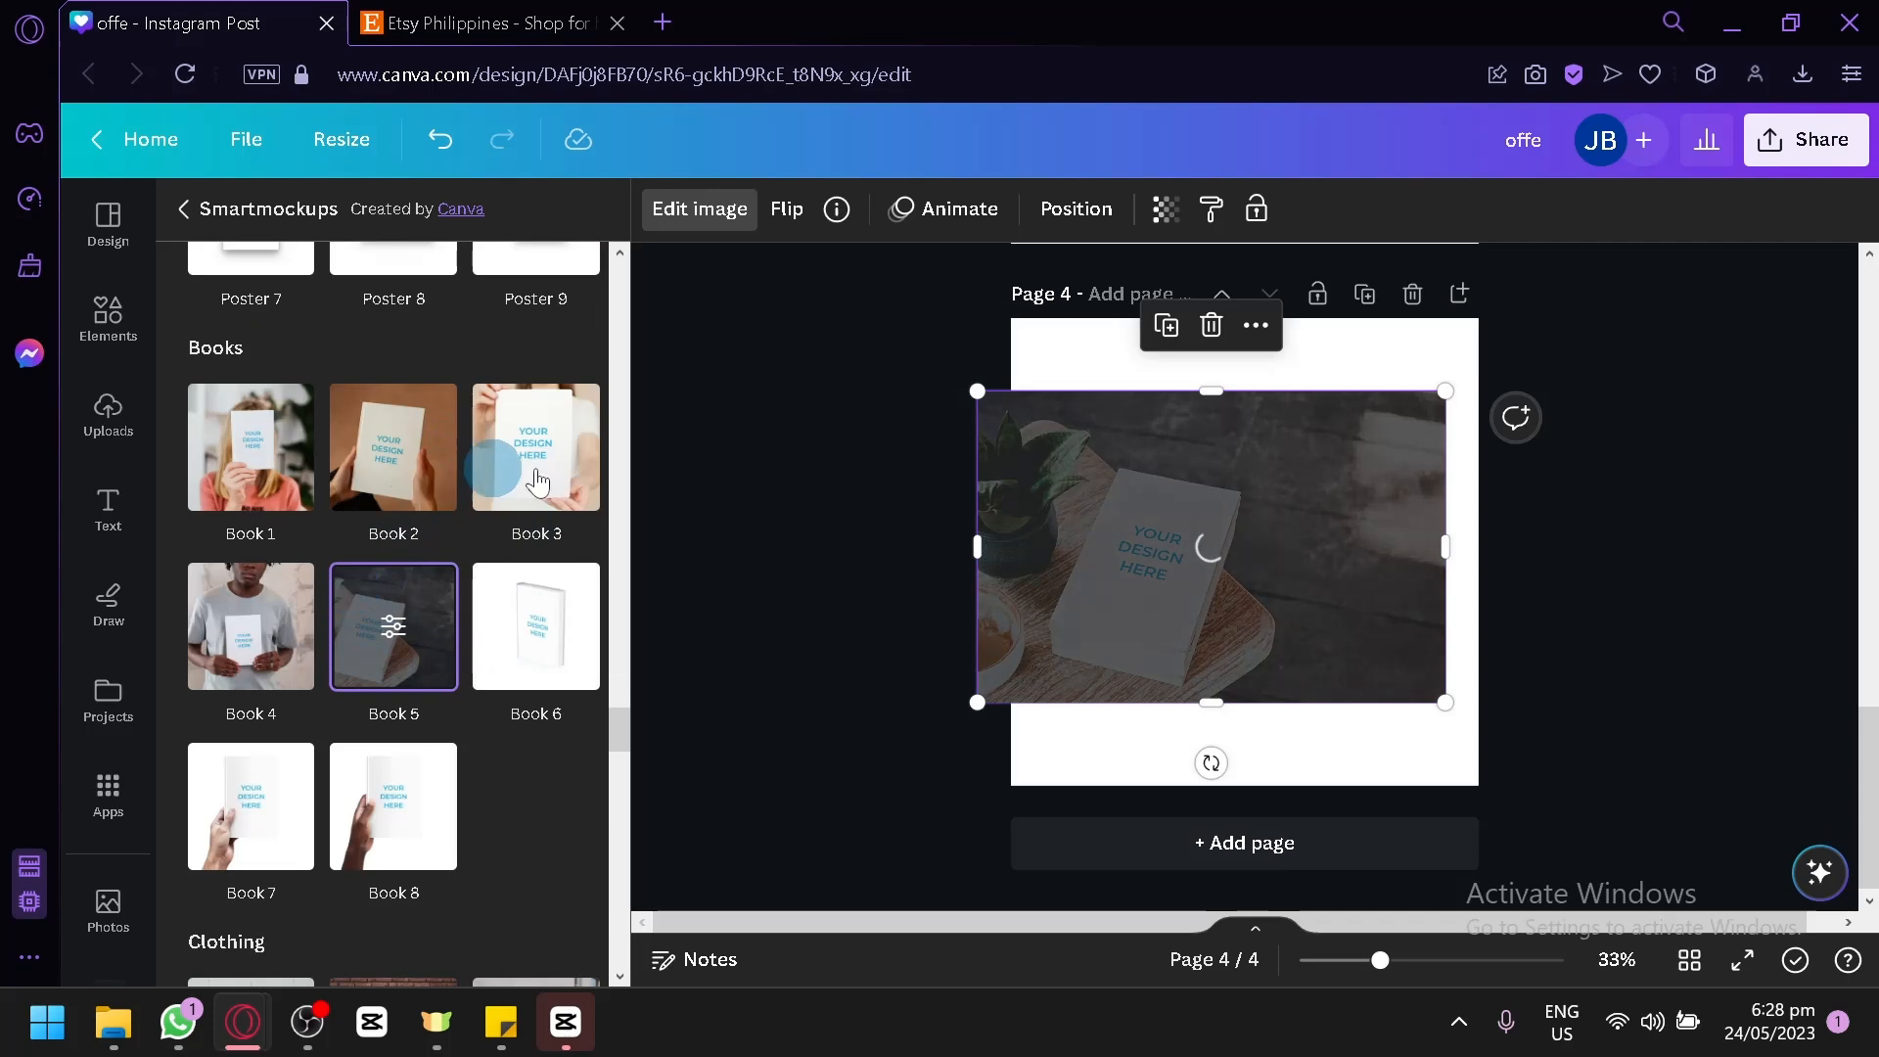
pyautogui.click(301, 1043)
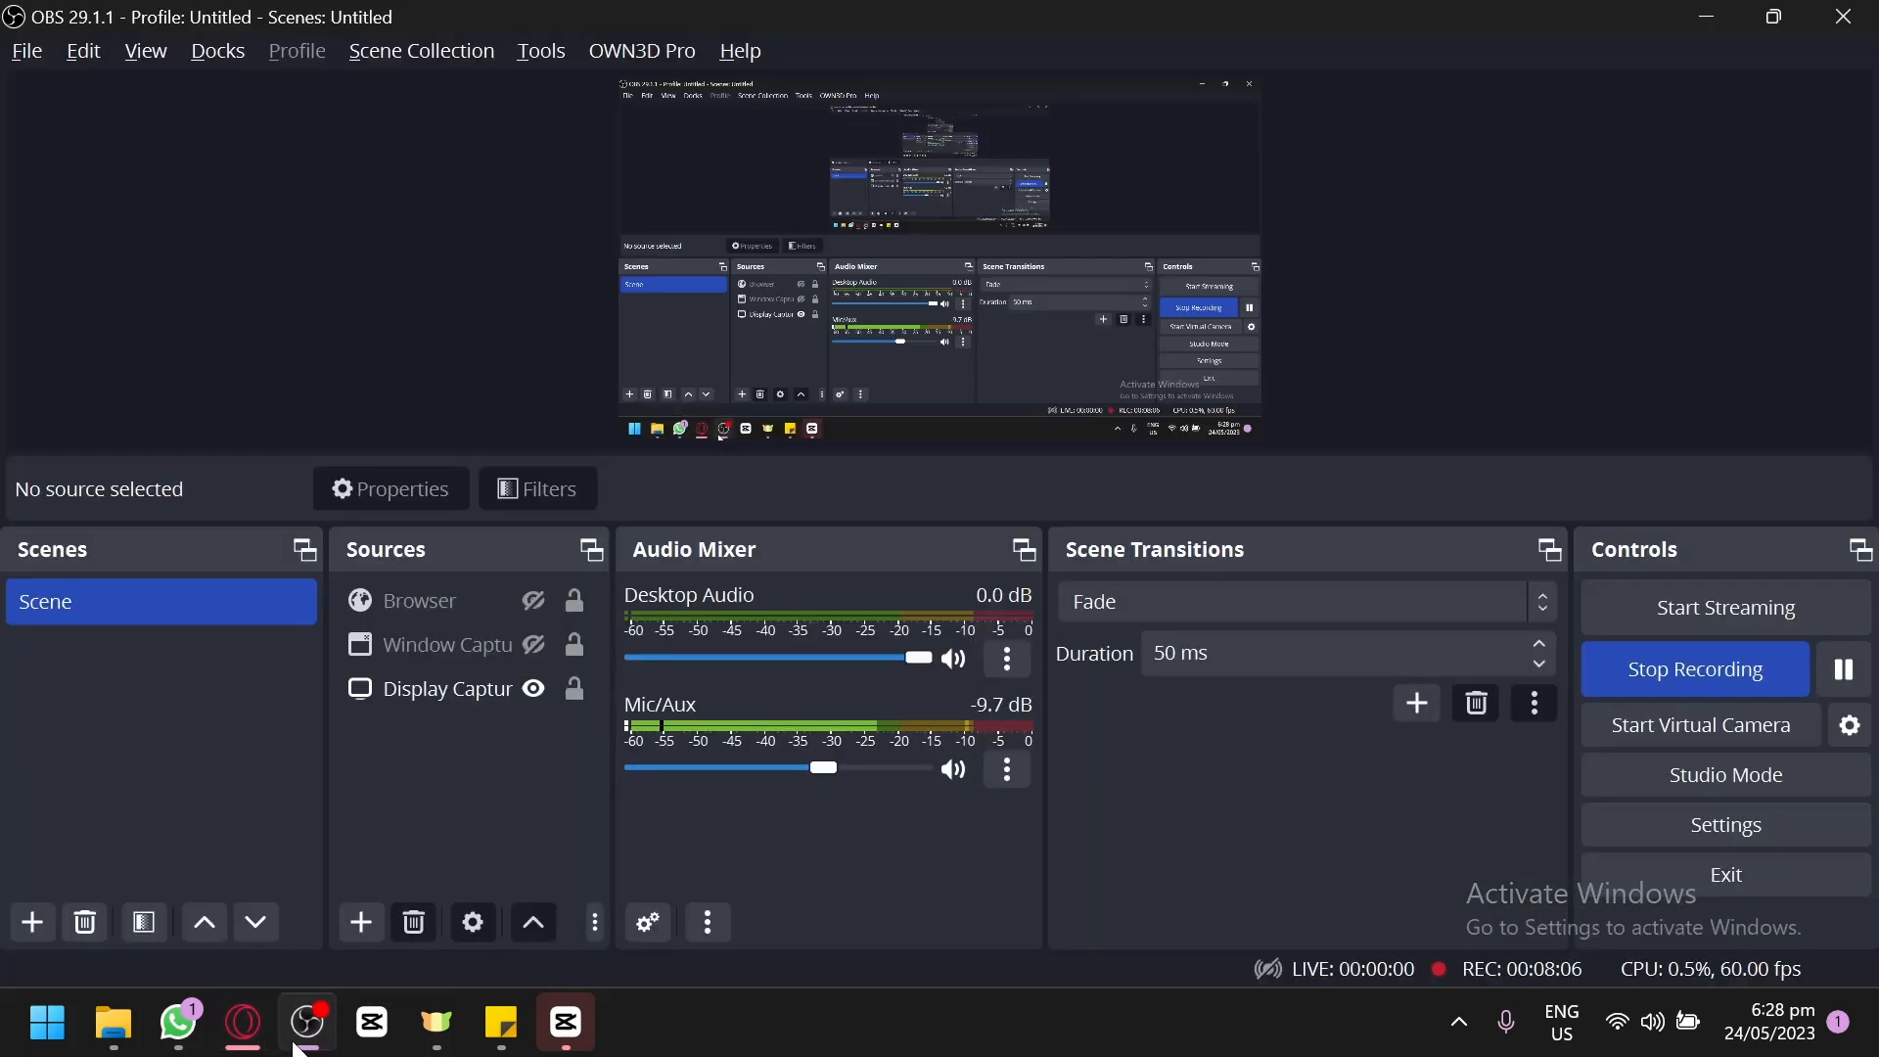
pyautogui.click(301, 1043)
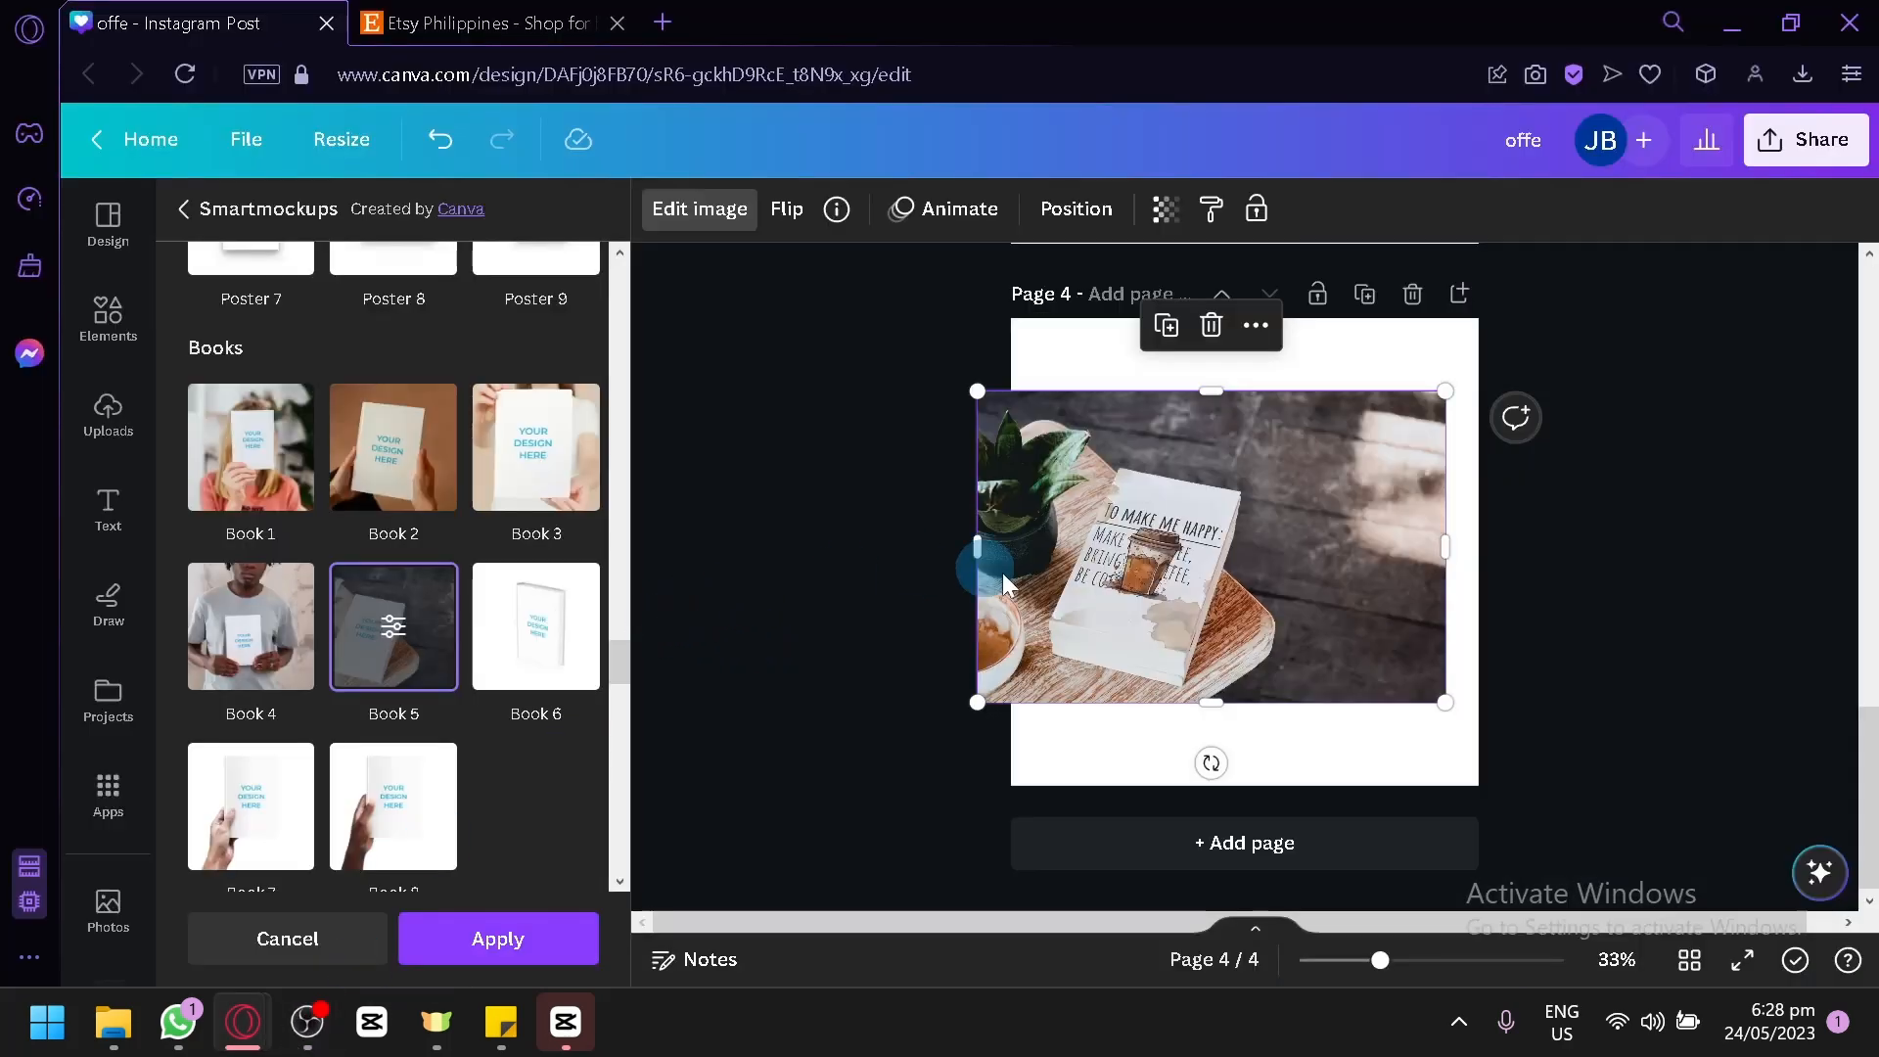
# Switch the page 4 mockup to Frame 8, enlarge it beyond the page edges and position it to cover the page
pyautogui.scroll(6, 573, 641)
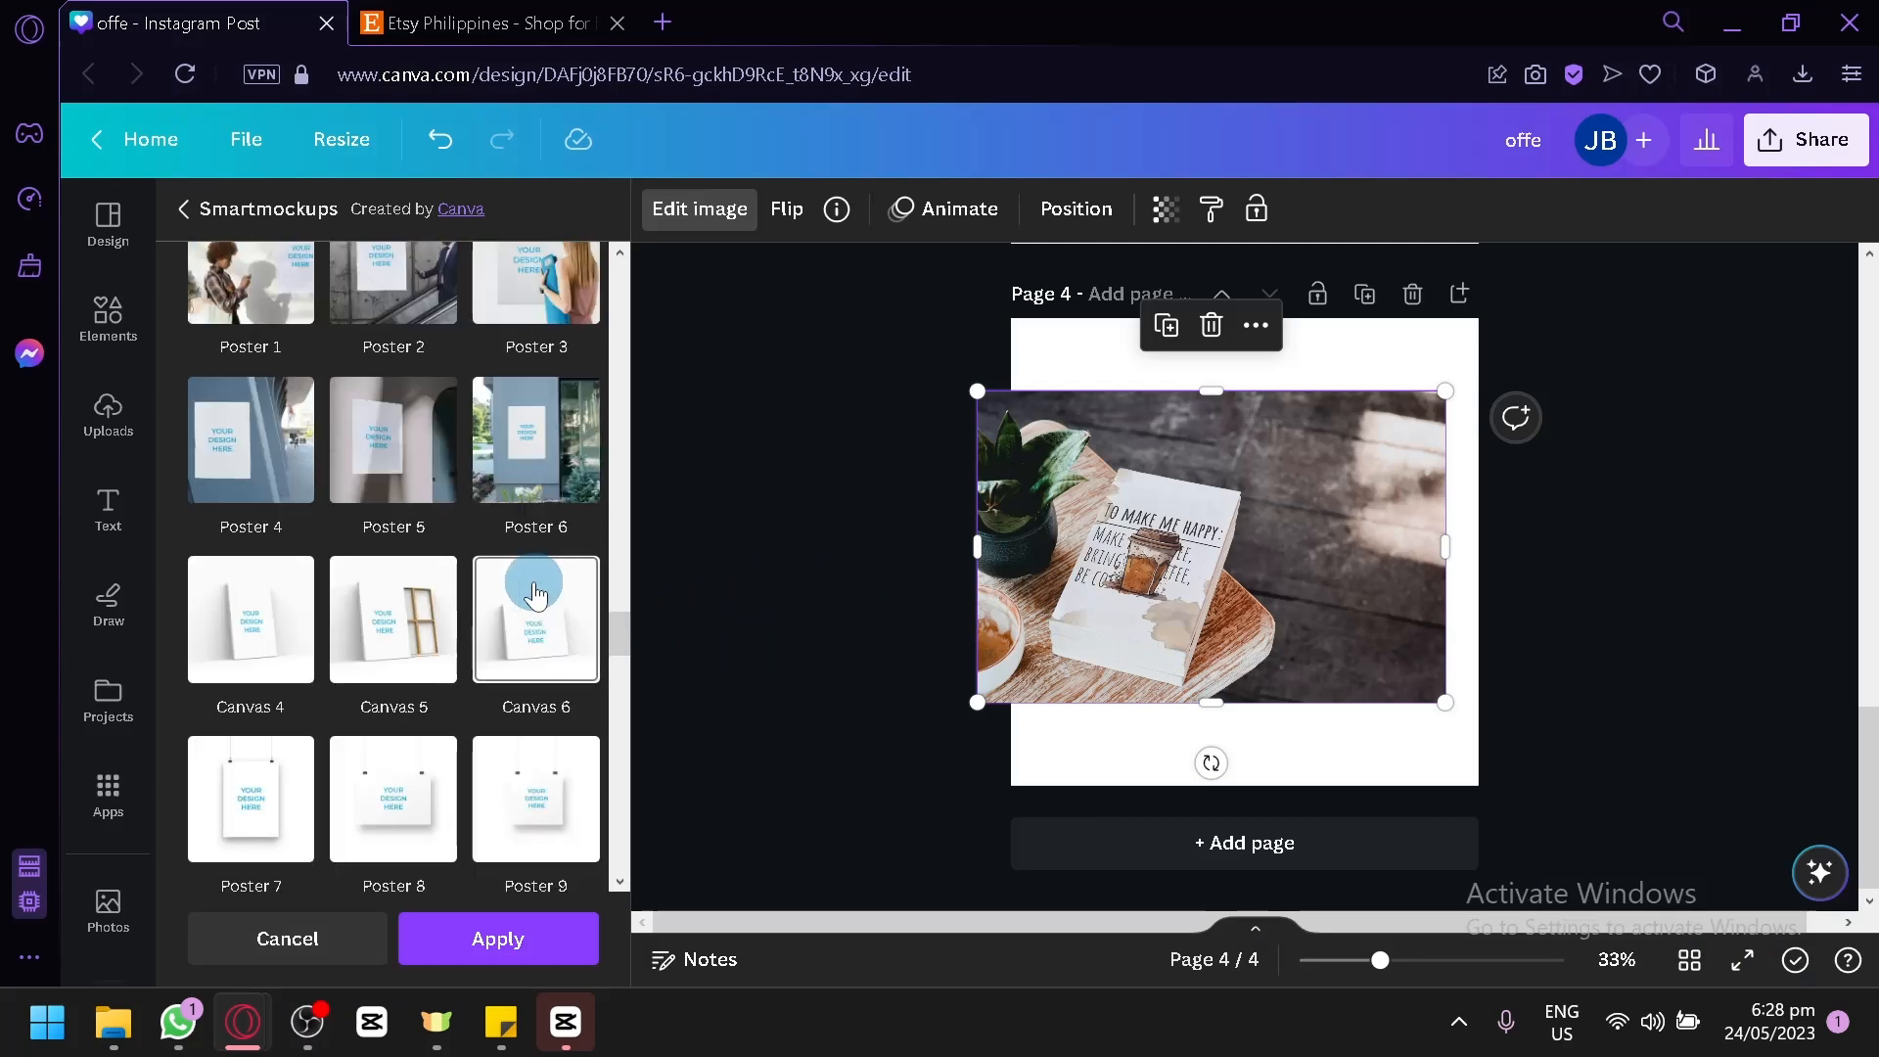
pyautogui.scroll(10, 532, 596)
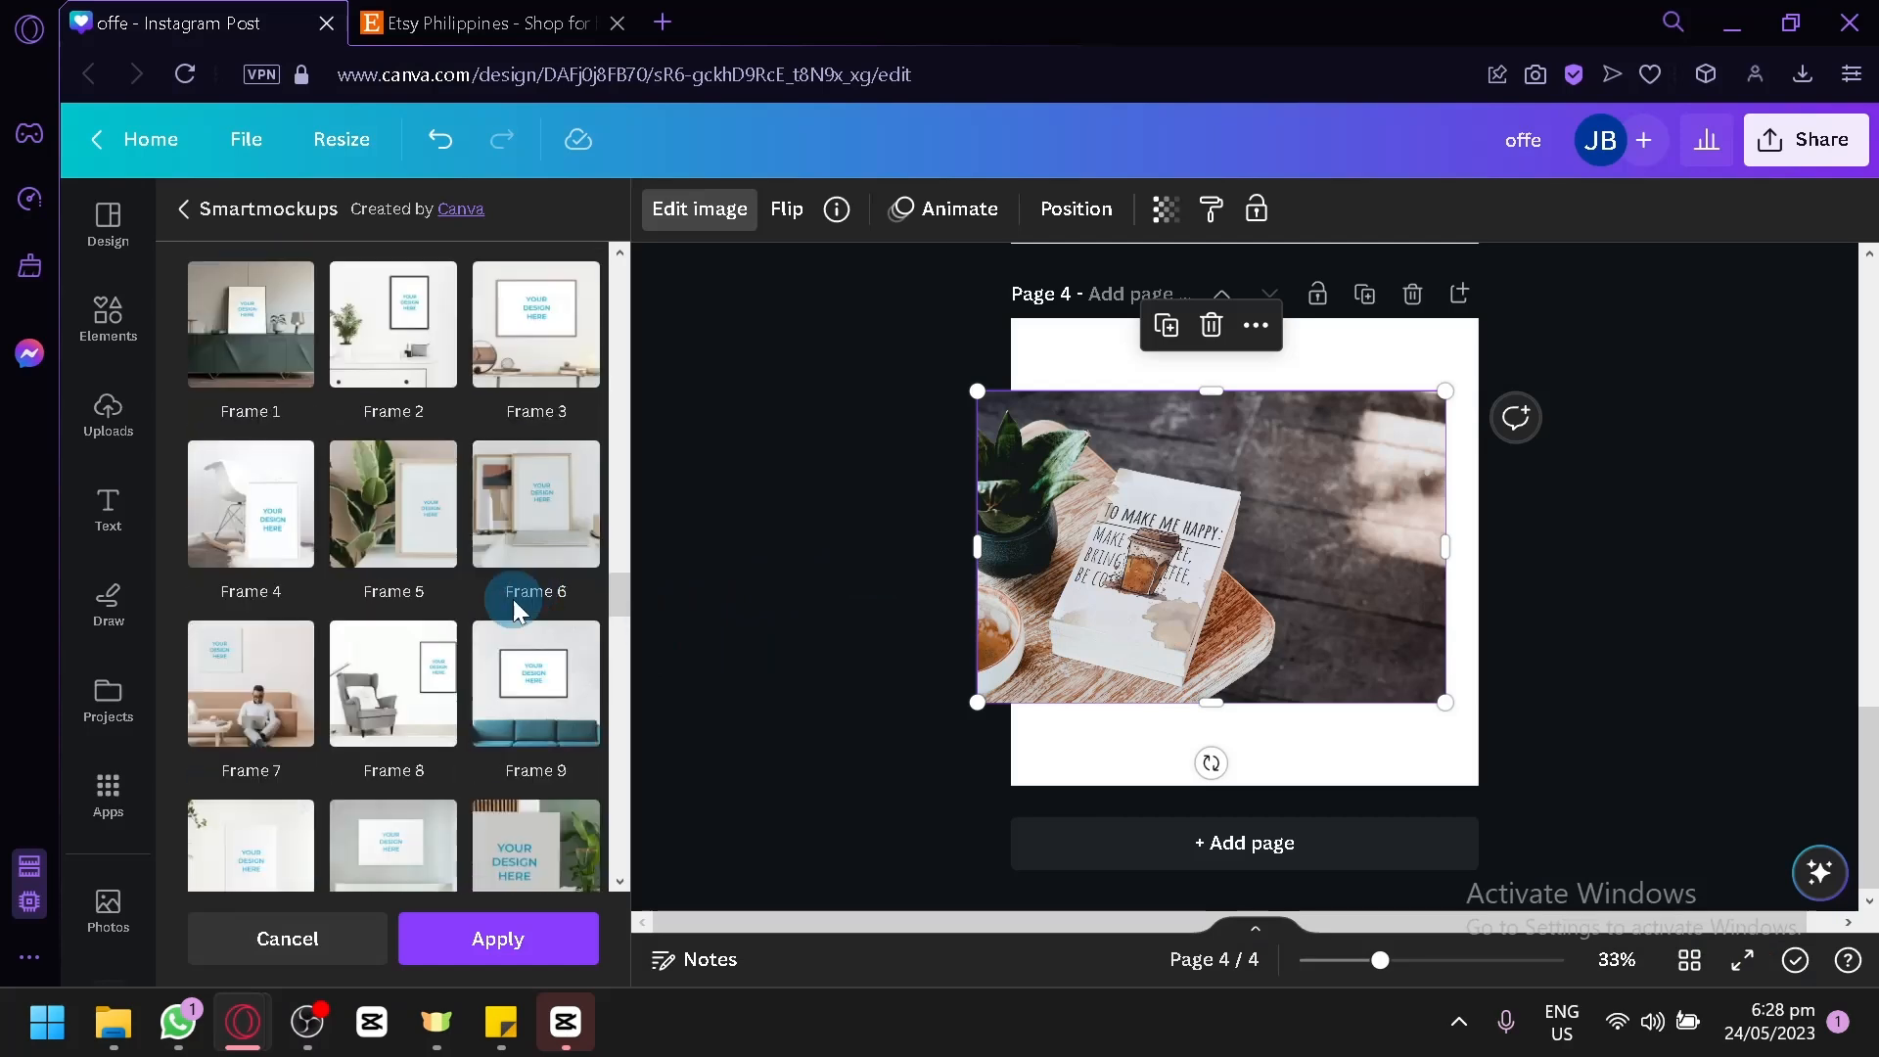
pyautogui.scroll(-5, 504, 606)
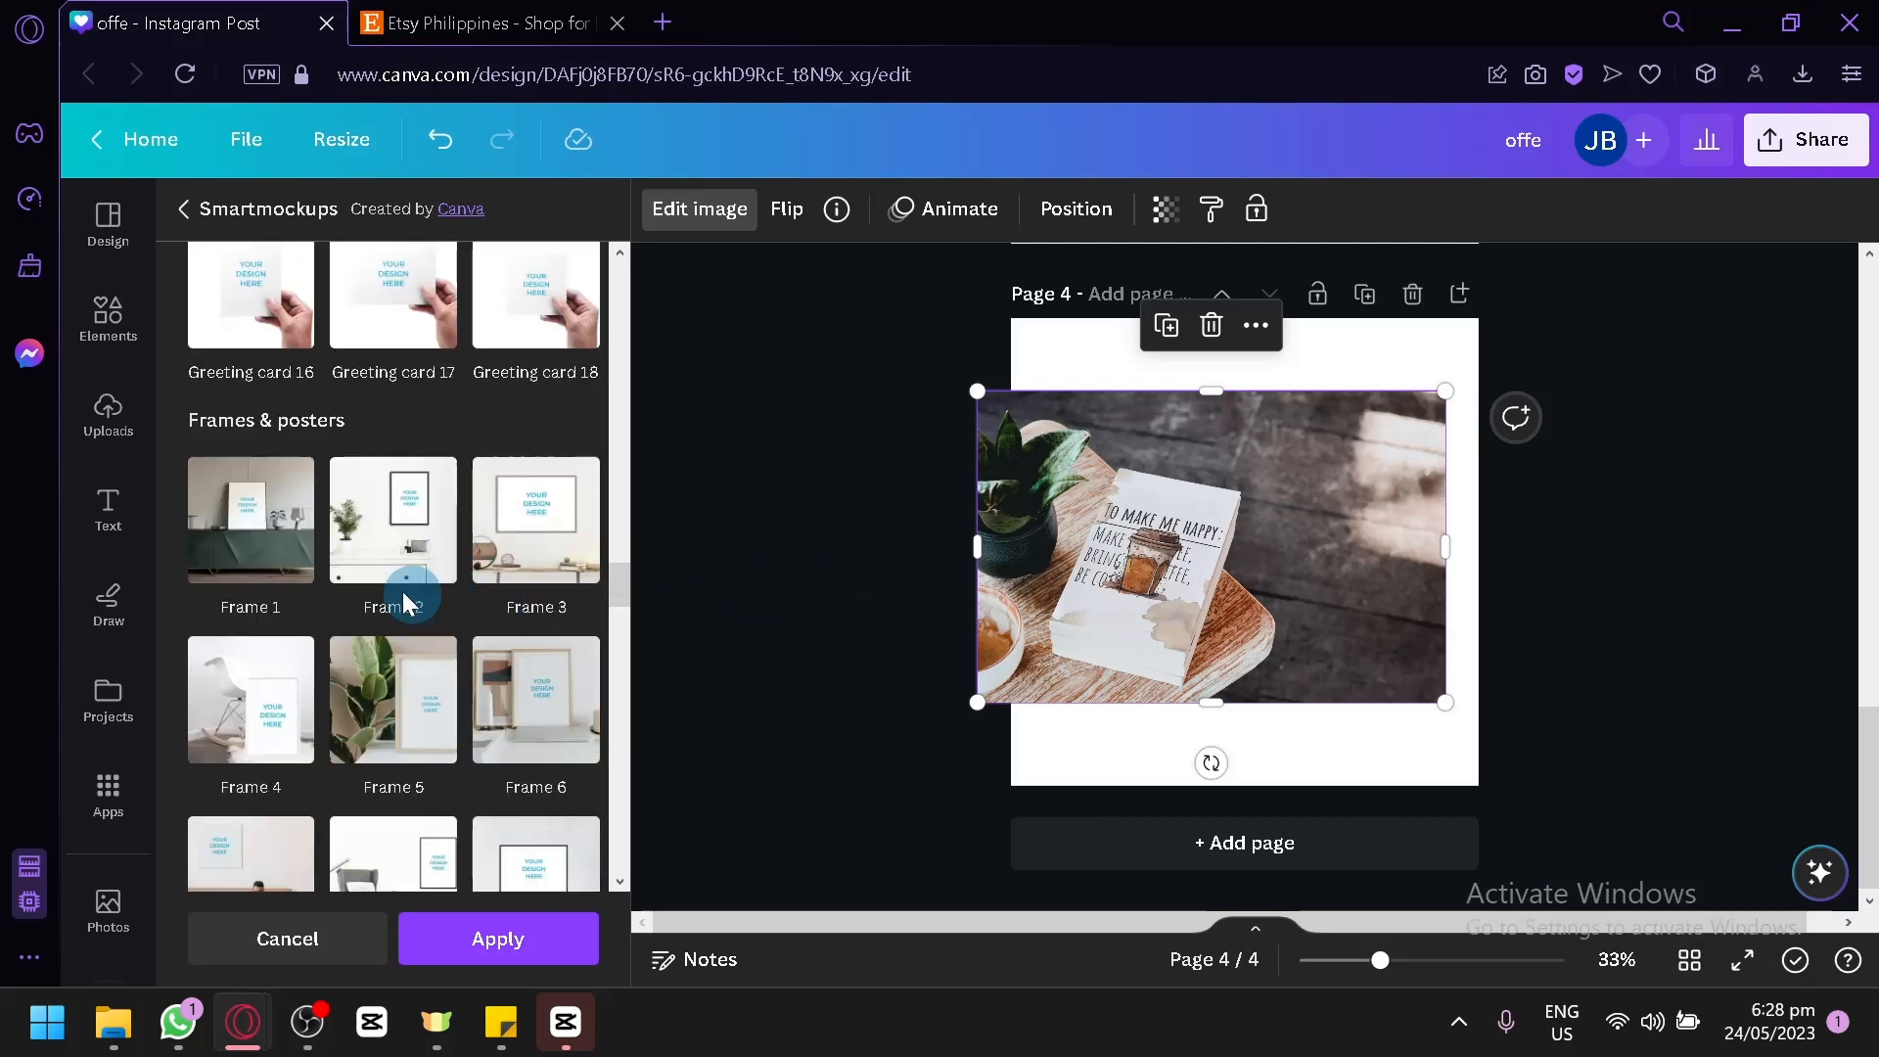
pyautogui.scroll(-2, 362, 675)
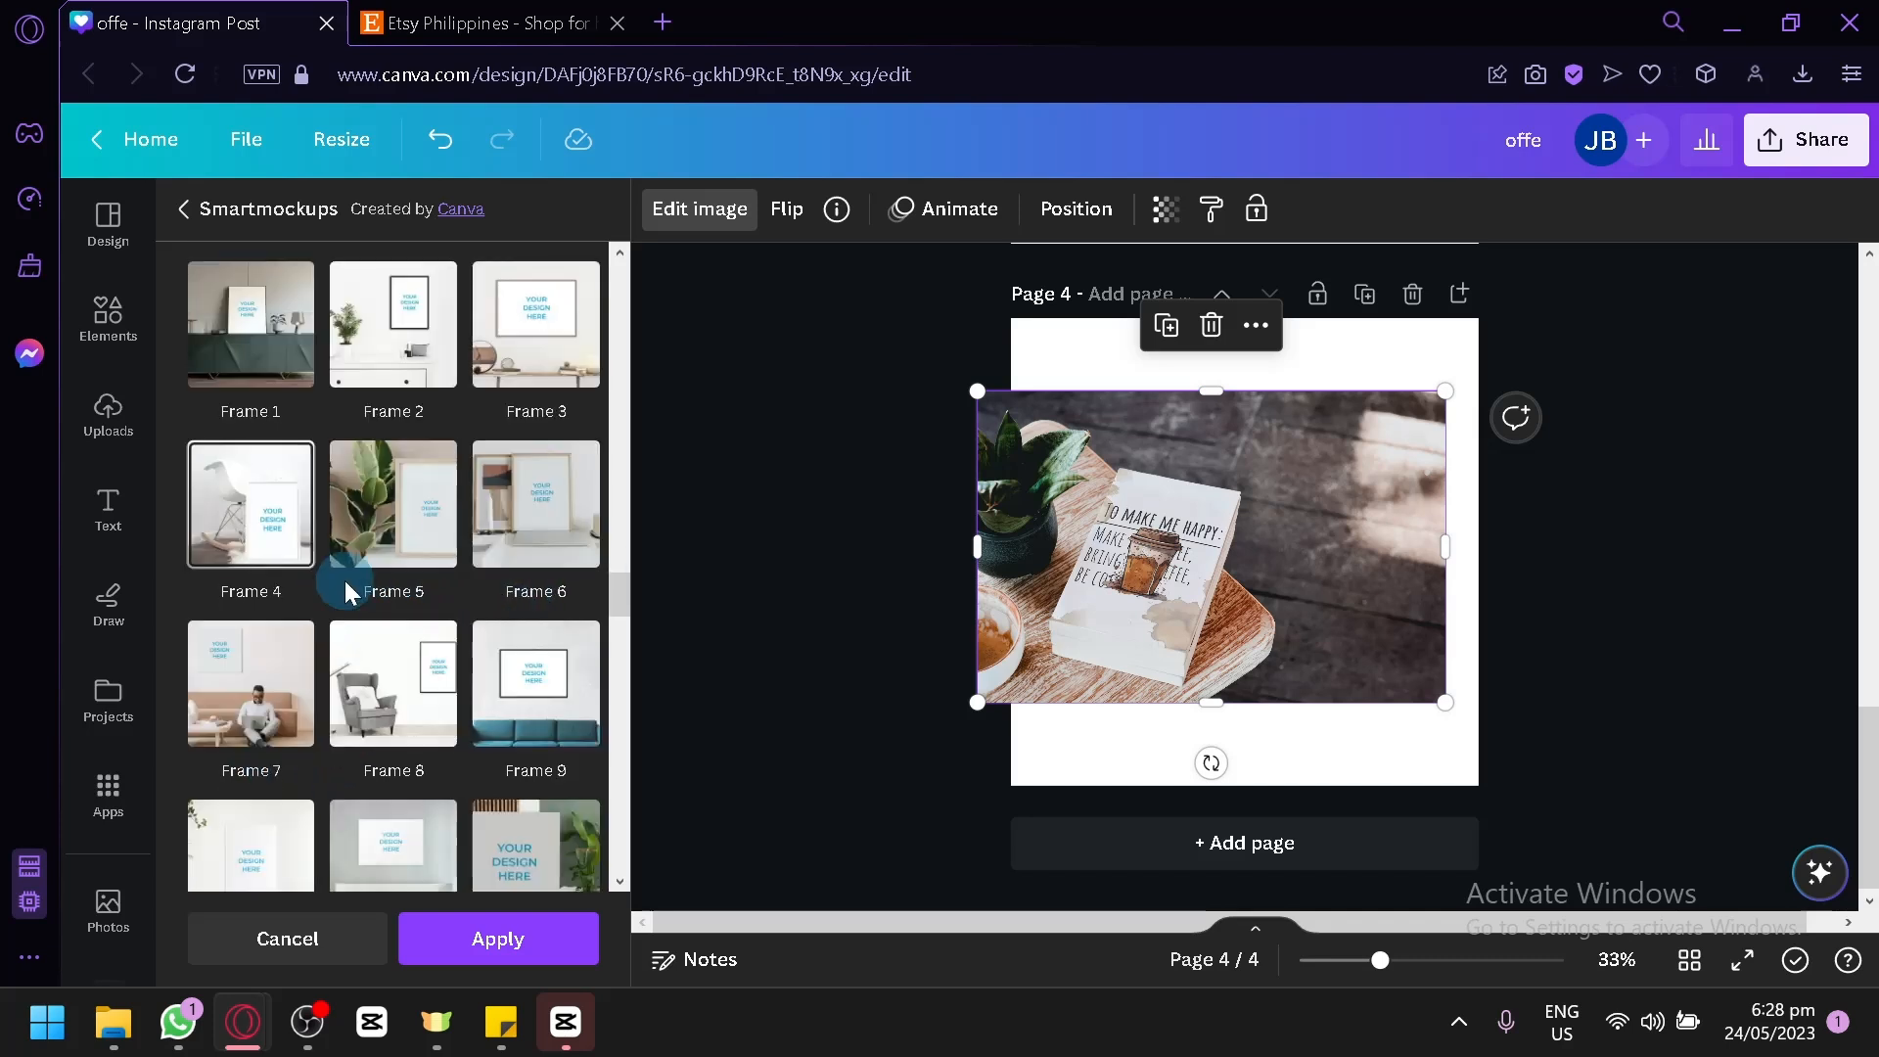
pyautogui.click(422, 690)
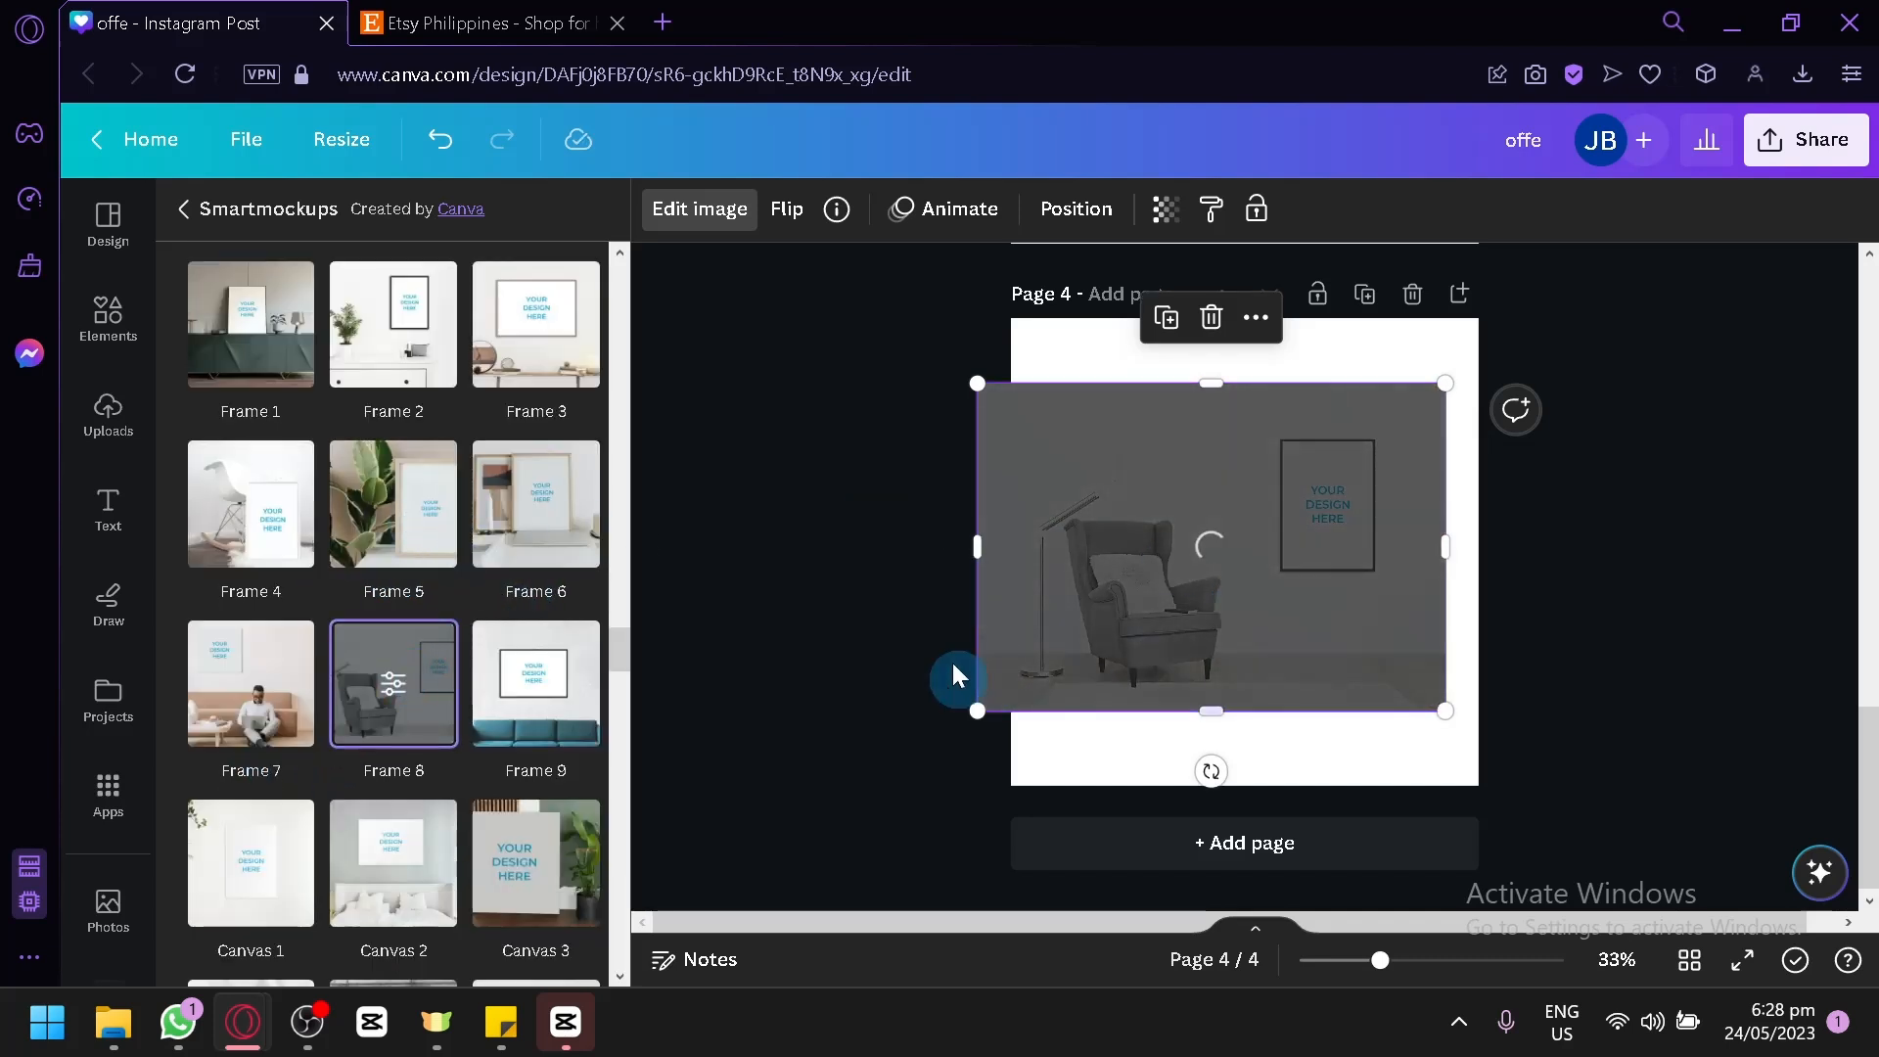
pyautogui.moveTo(1207, 630); pyautogui.dragTo(1241, 637)
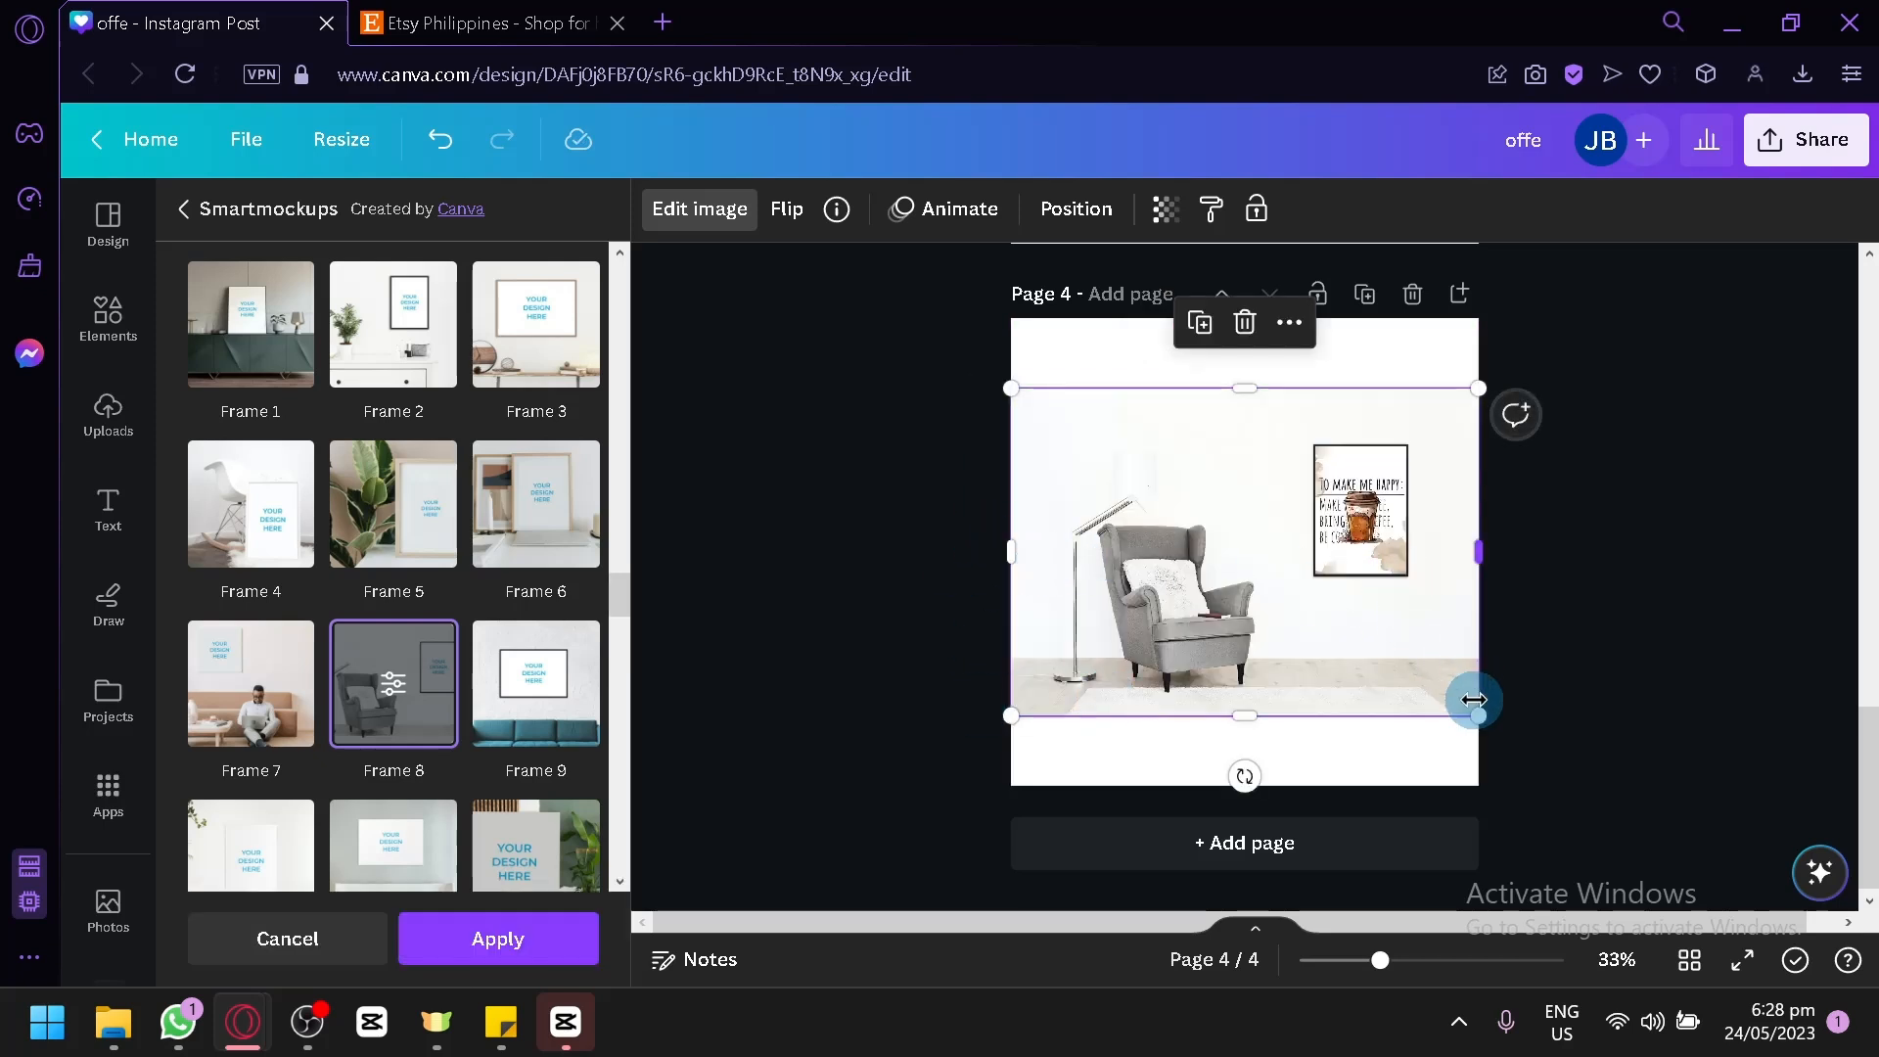
pyautogui.moveTo(1480, 717); pyautogui.dragTo(1848, 970)
pyautogui.moveTo(1272, 643); pyautogui.dragTo(1102, 570)
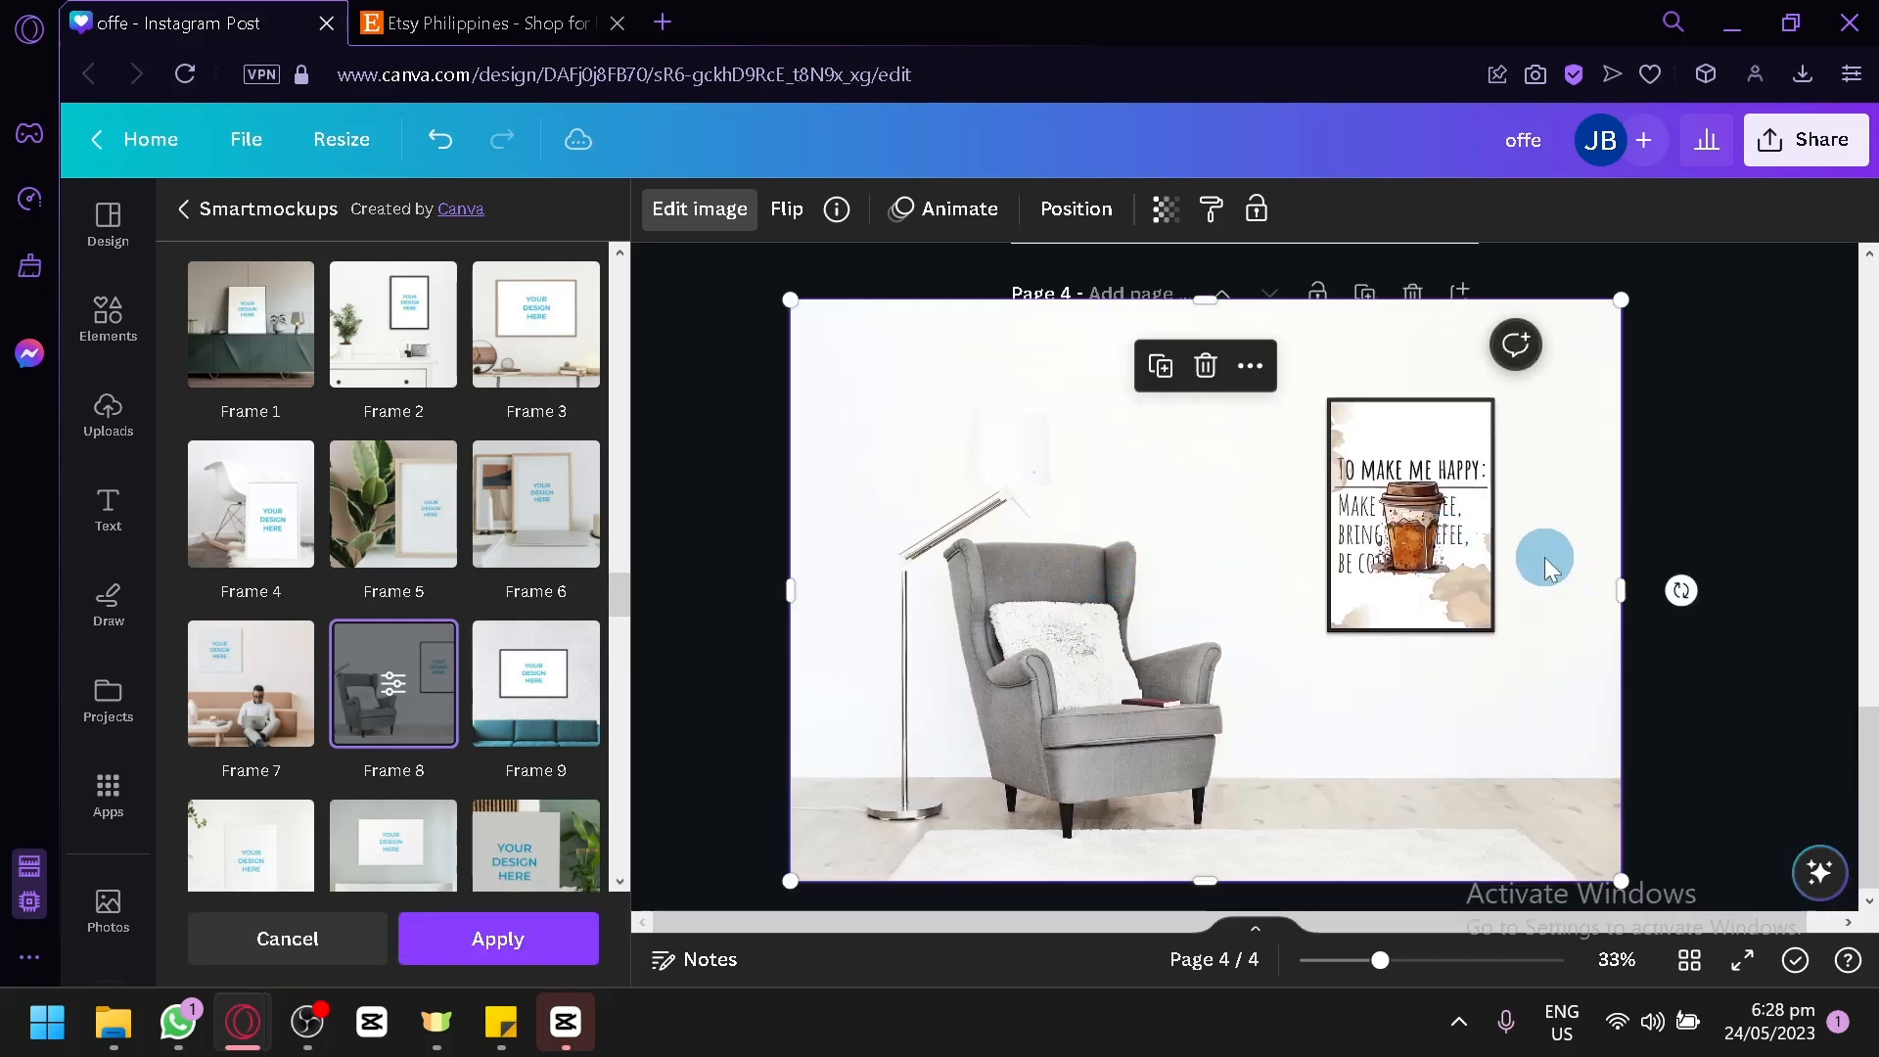
# Enlarge the mug mockup on page 2 and reposition it so it covers the whole page
pyautogui.click(1667, 452)
pyautogui.scroll(10, 1673, 458)
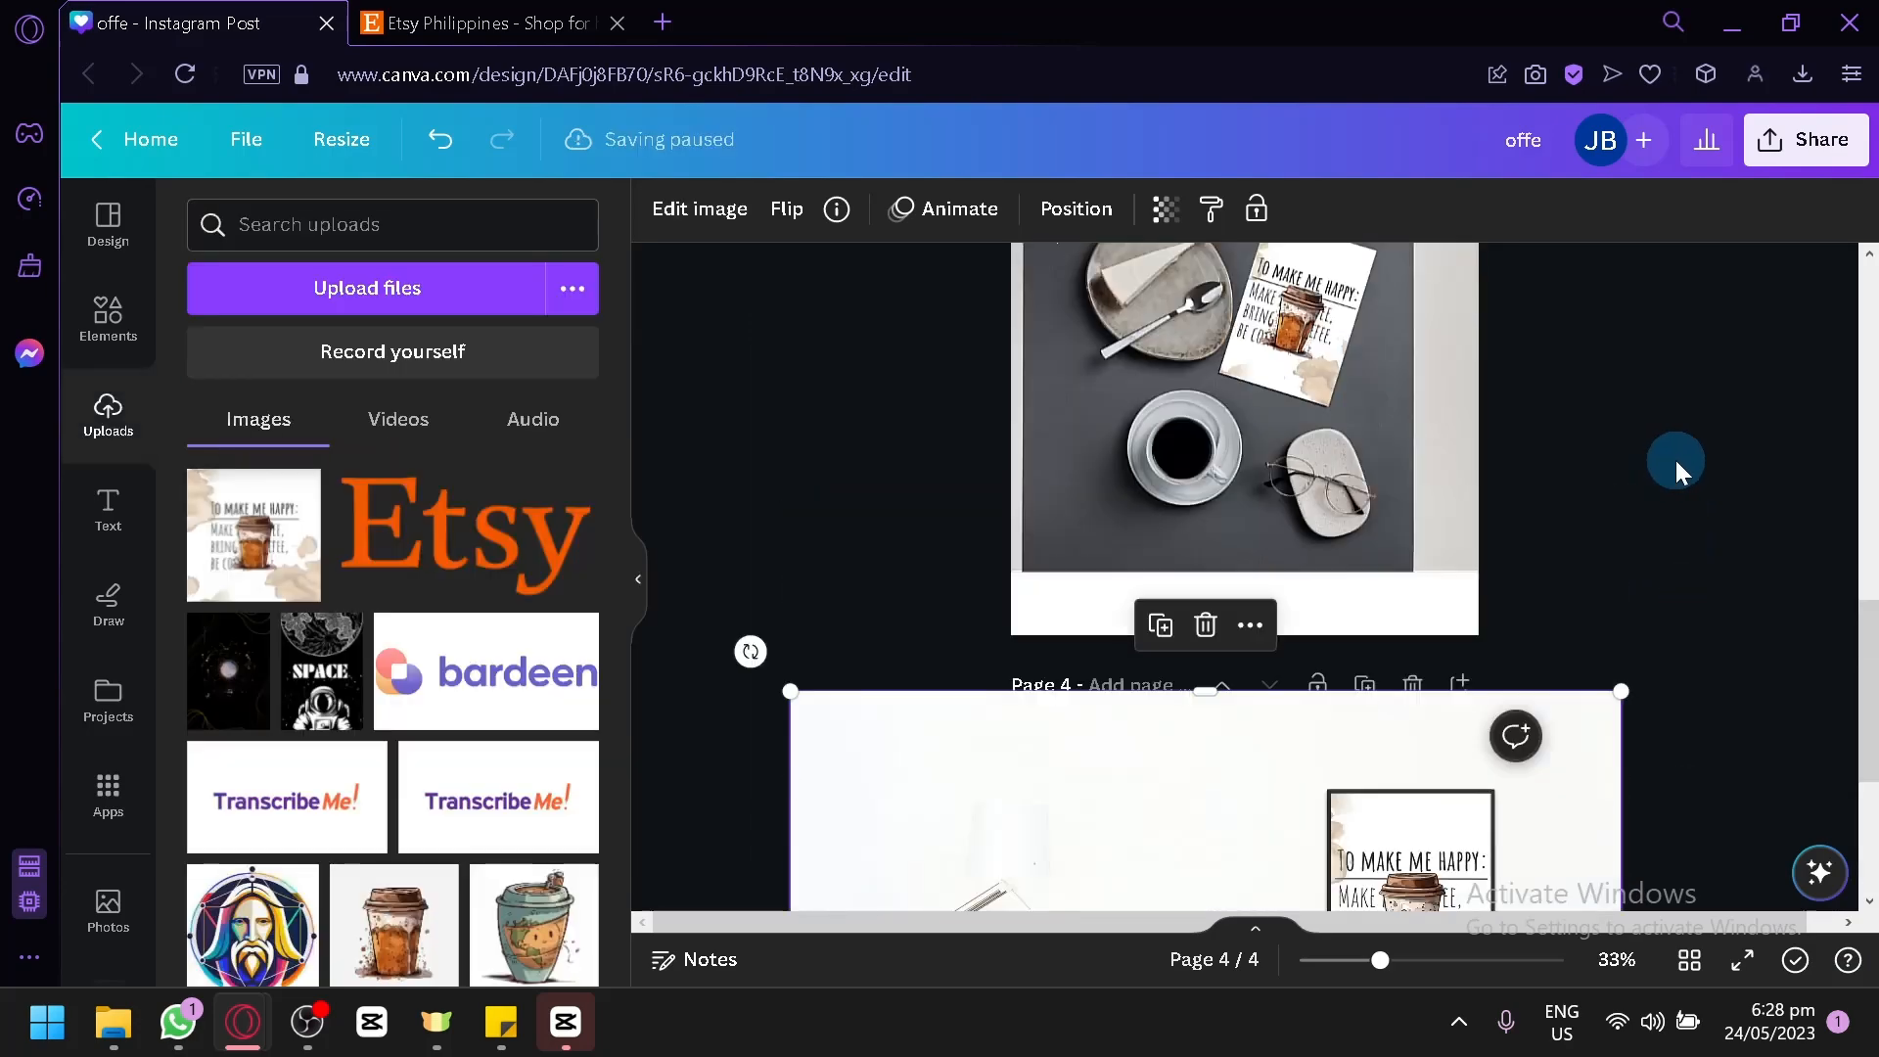
pyautogui.scroll(2, 1634, 484)
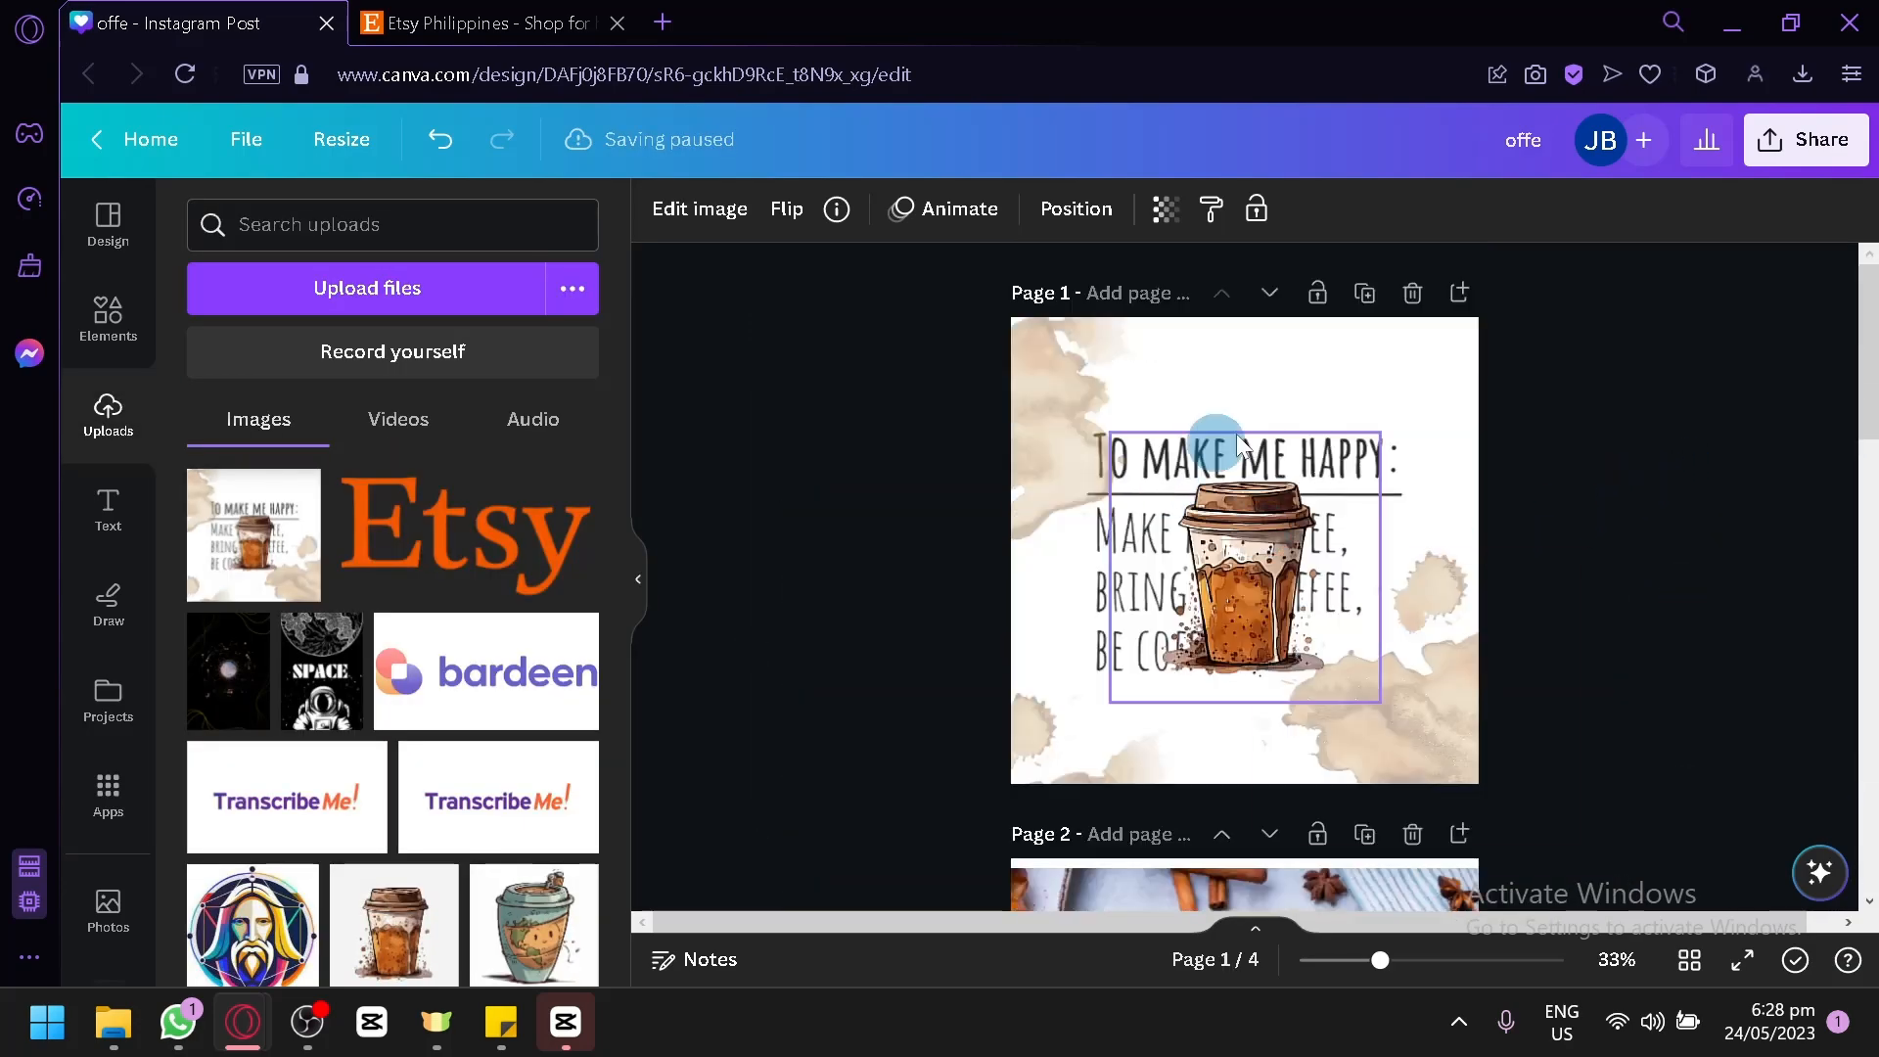
pyautogui.scroll(-5, 1340, 772)
pyautogui.click(1283, 585)
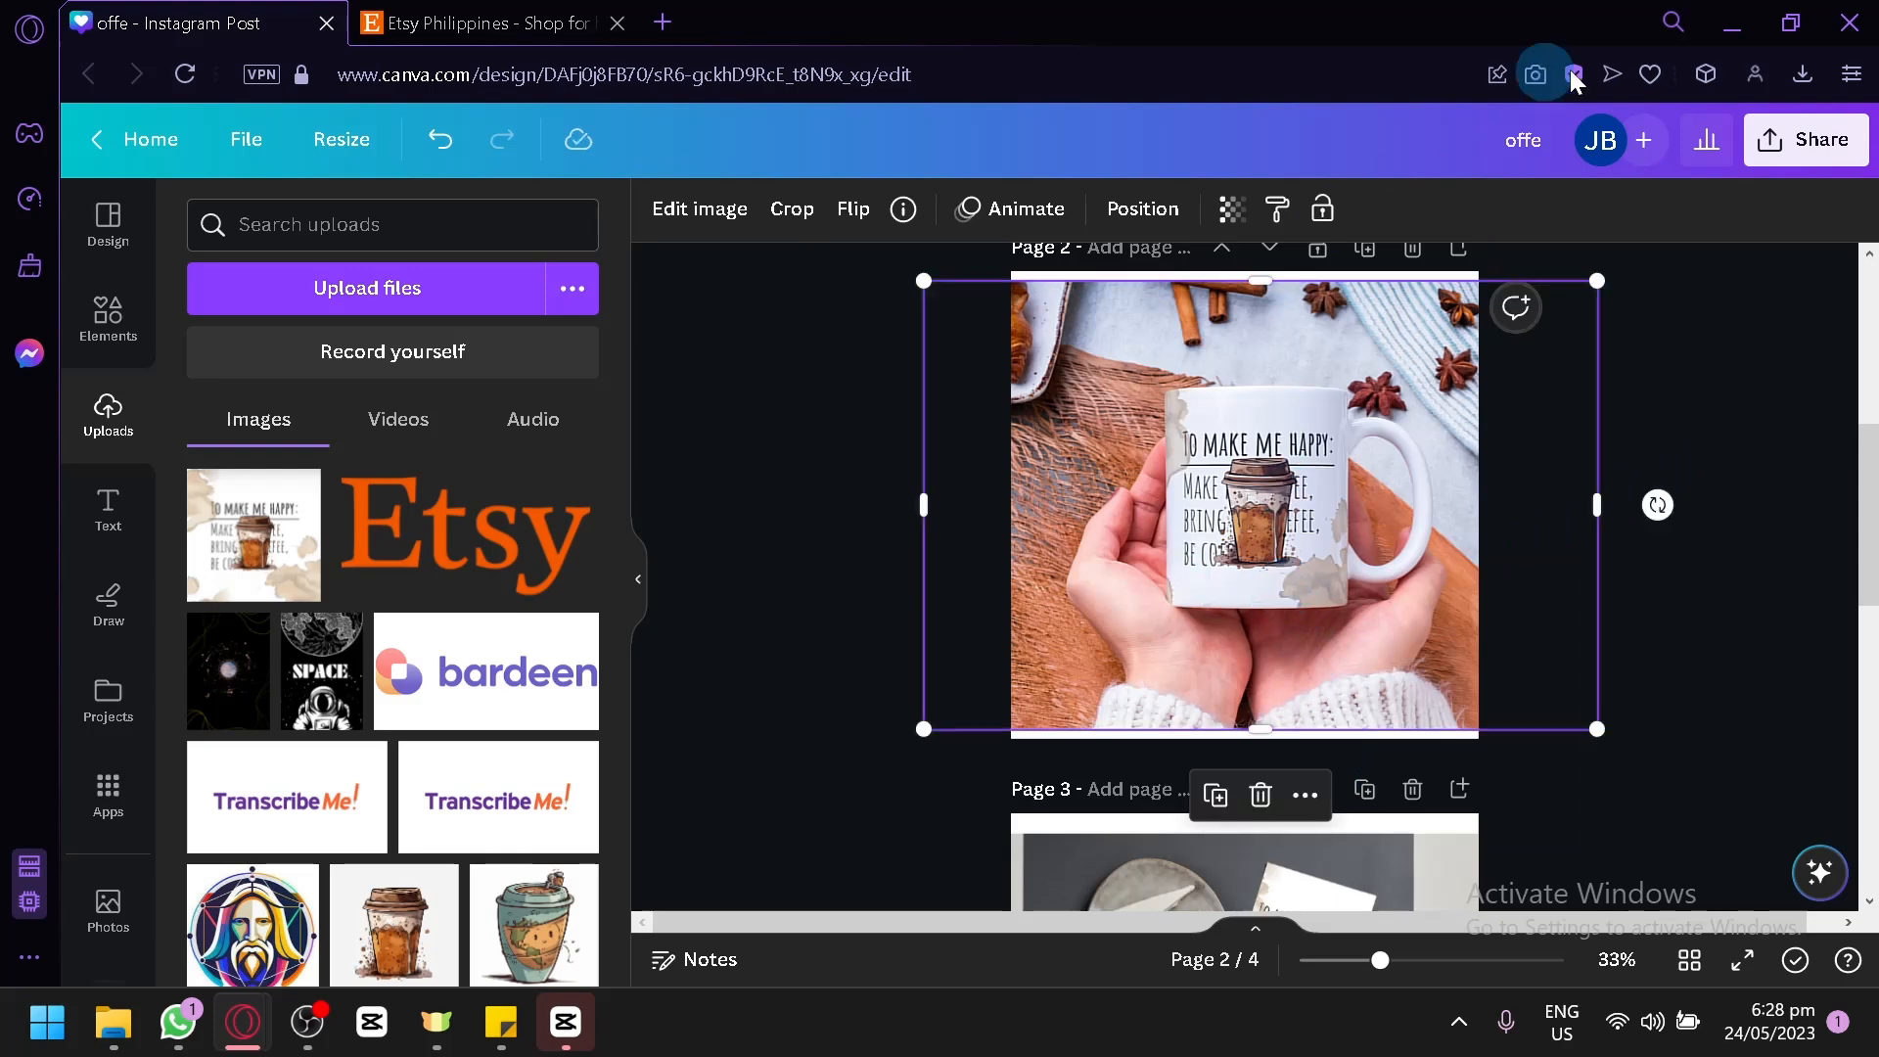
pyautogui.moveTo(1586, 275); pyautogui.dragTo(1626, 247)
pyautogui.moveTo(1396, 463); pyautogui.dragTo(1366, 470)
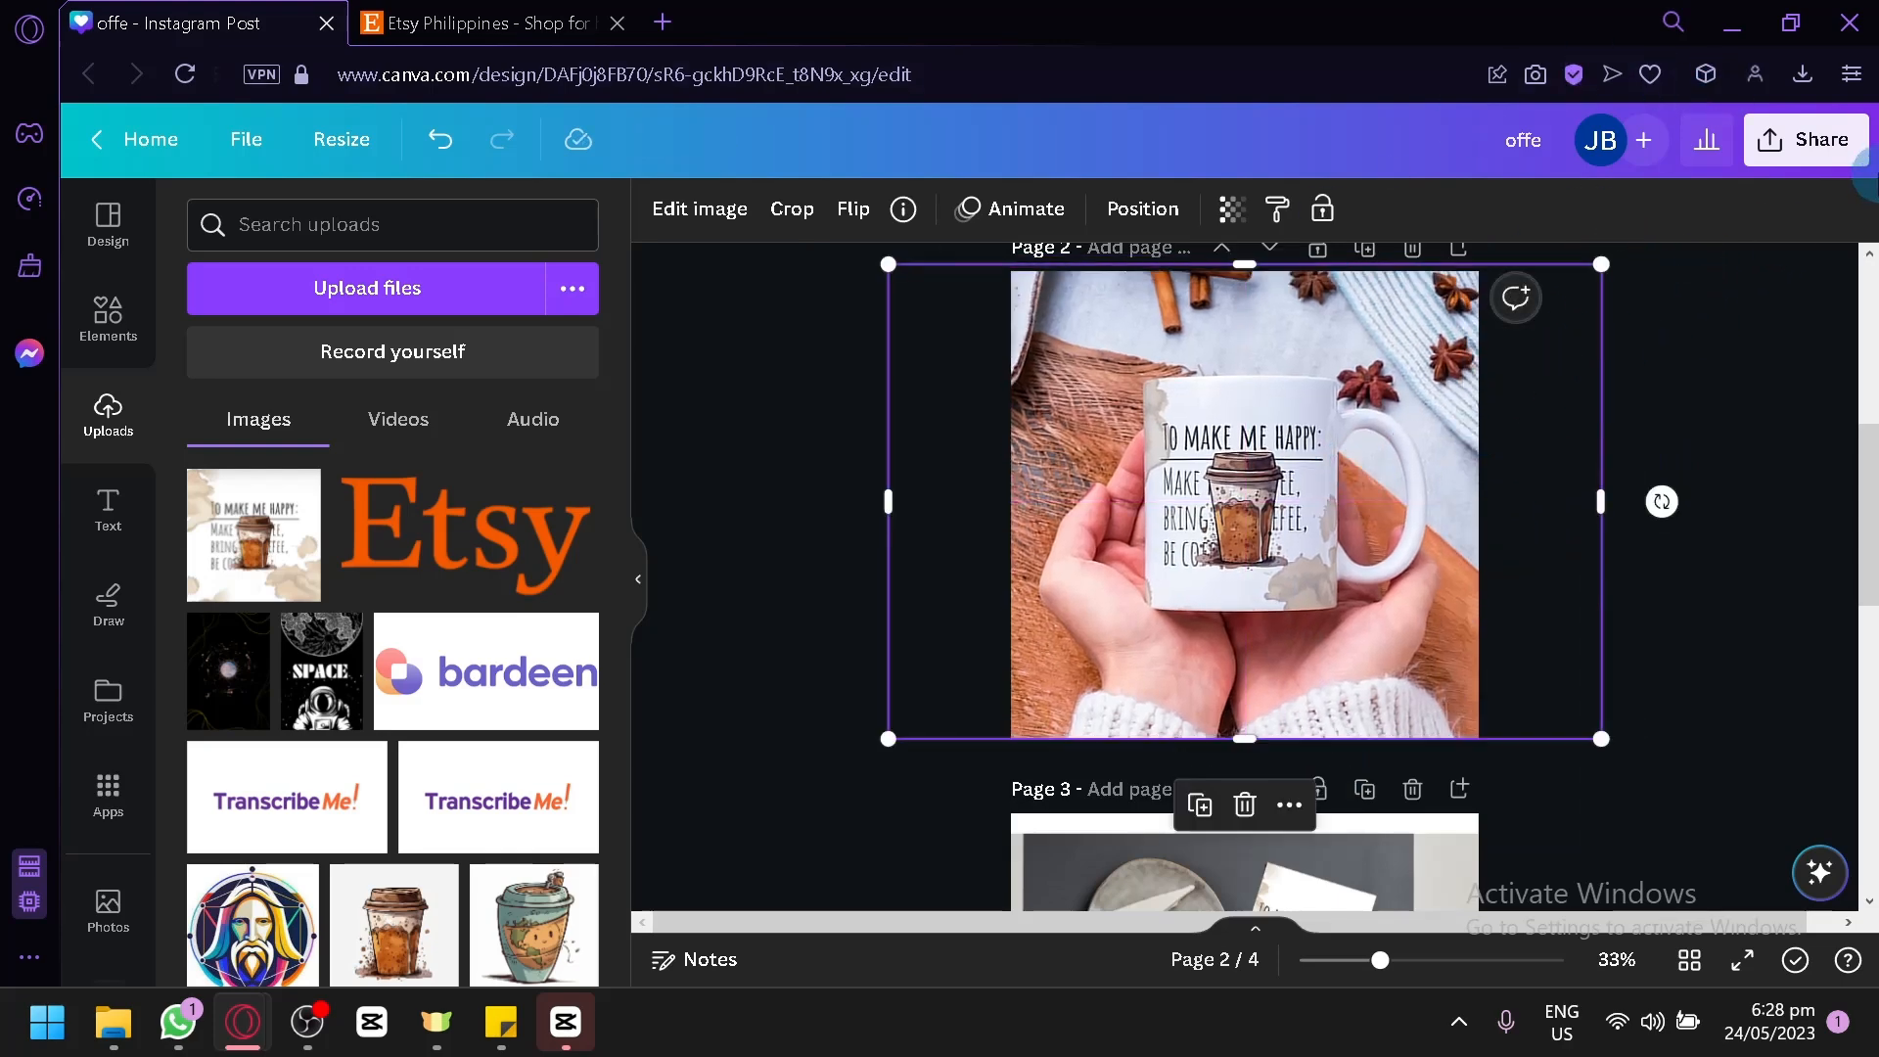
# Download only page 2 as a PNG and close the preview of the downloaded mug image
pyautogui.click(1812, 139)
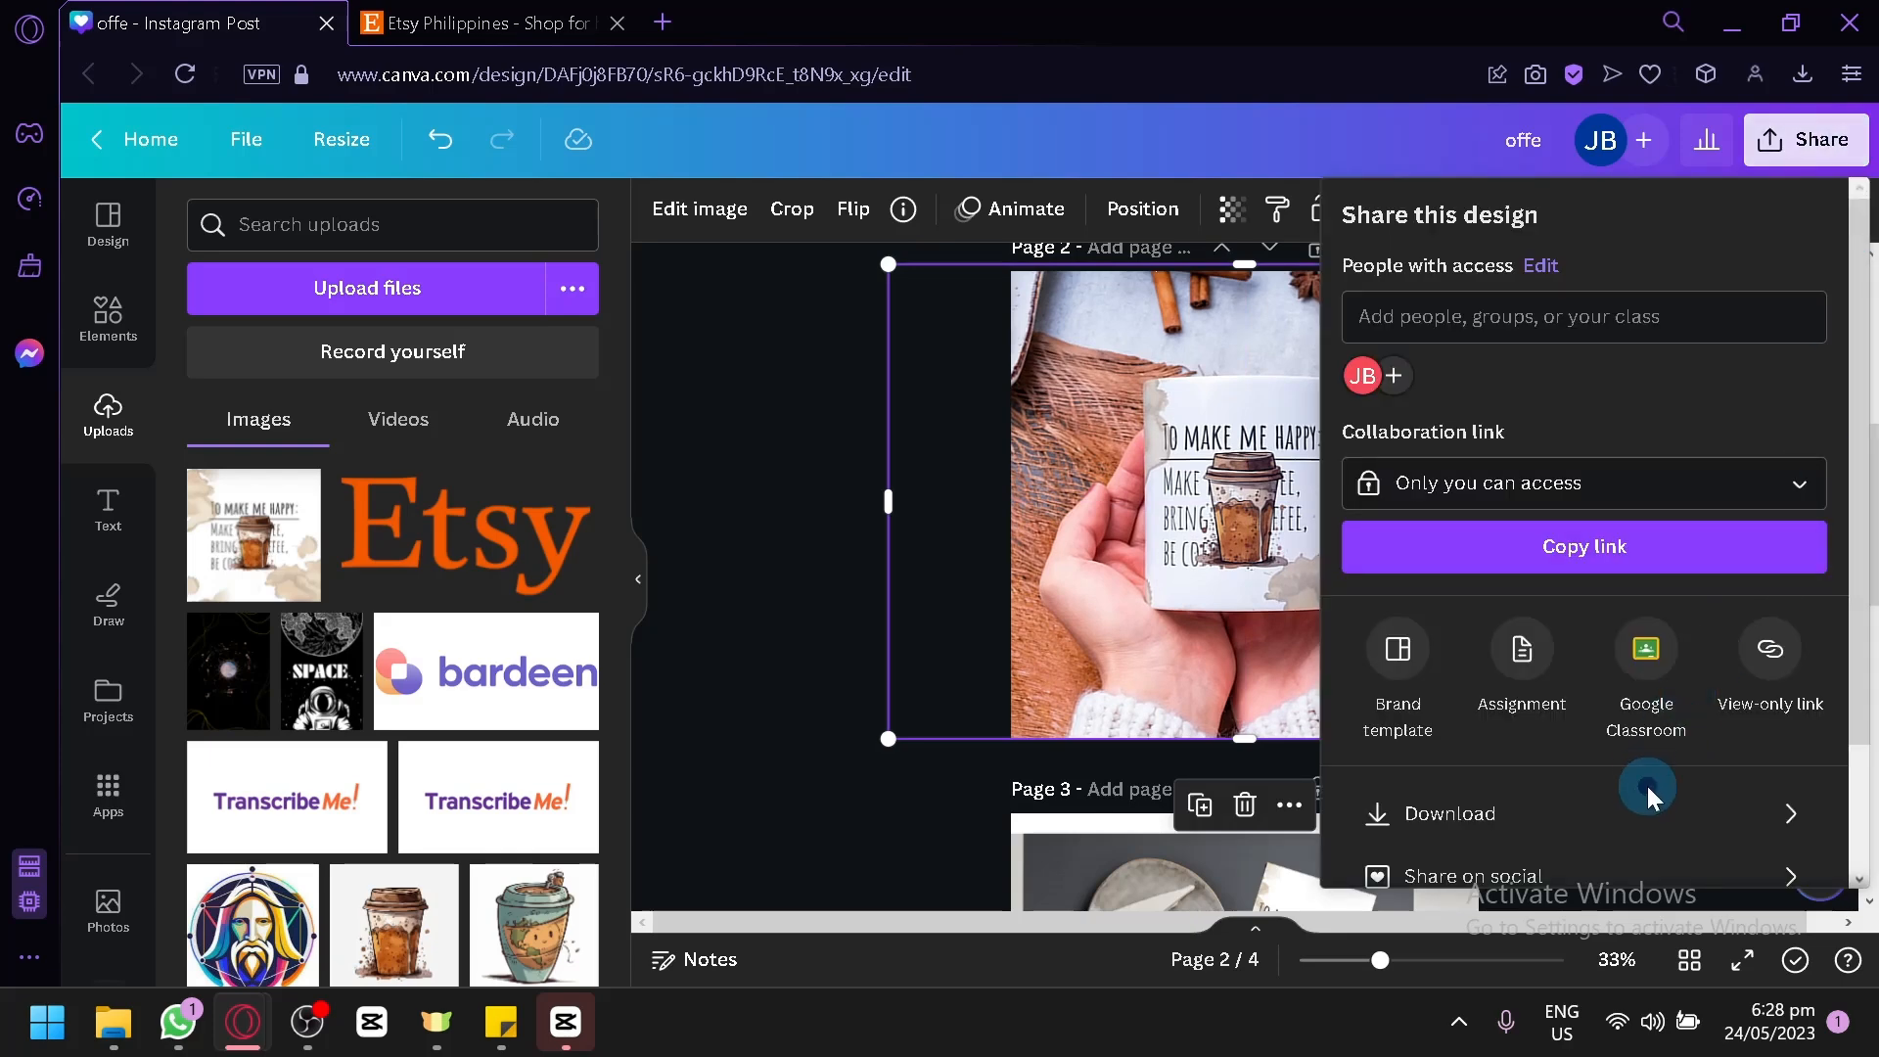
pyautogui.click(1629, 815)
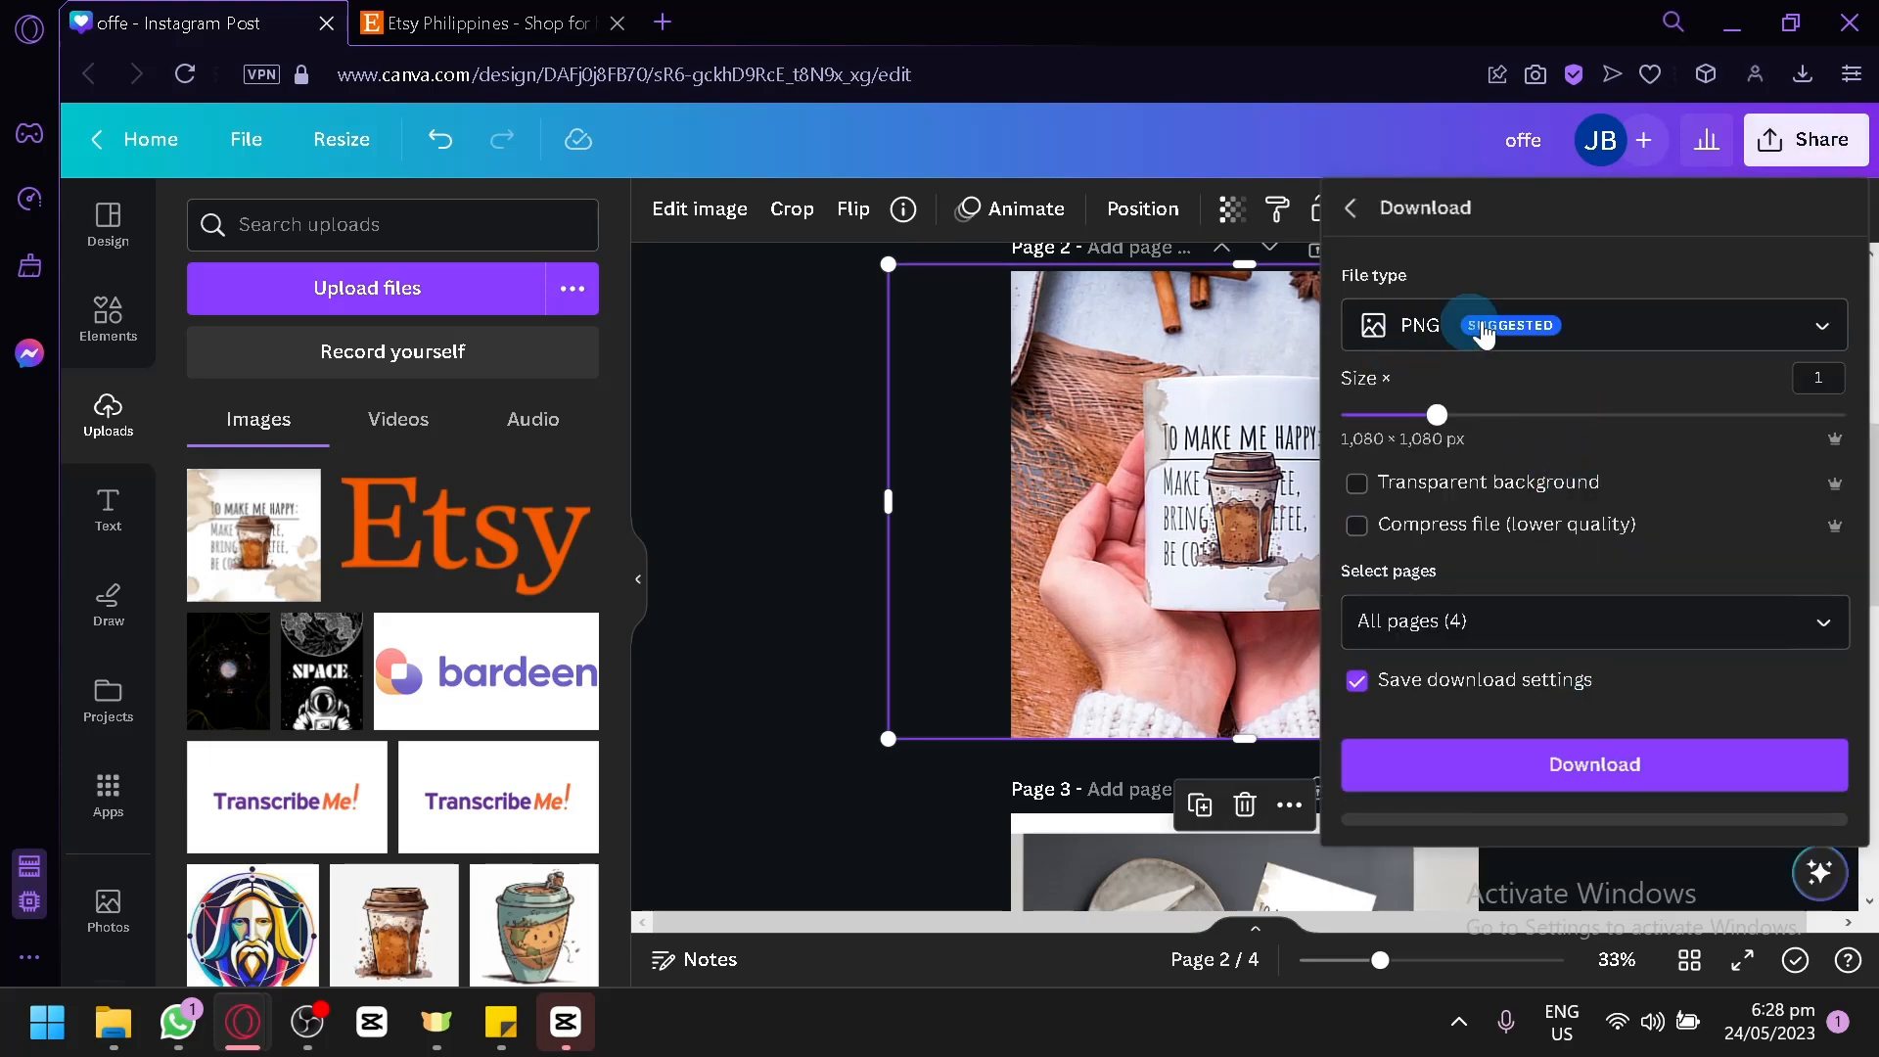
pyautogui.click(1514, 618)
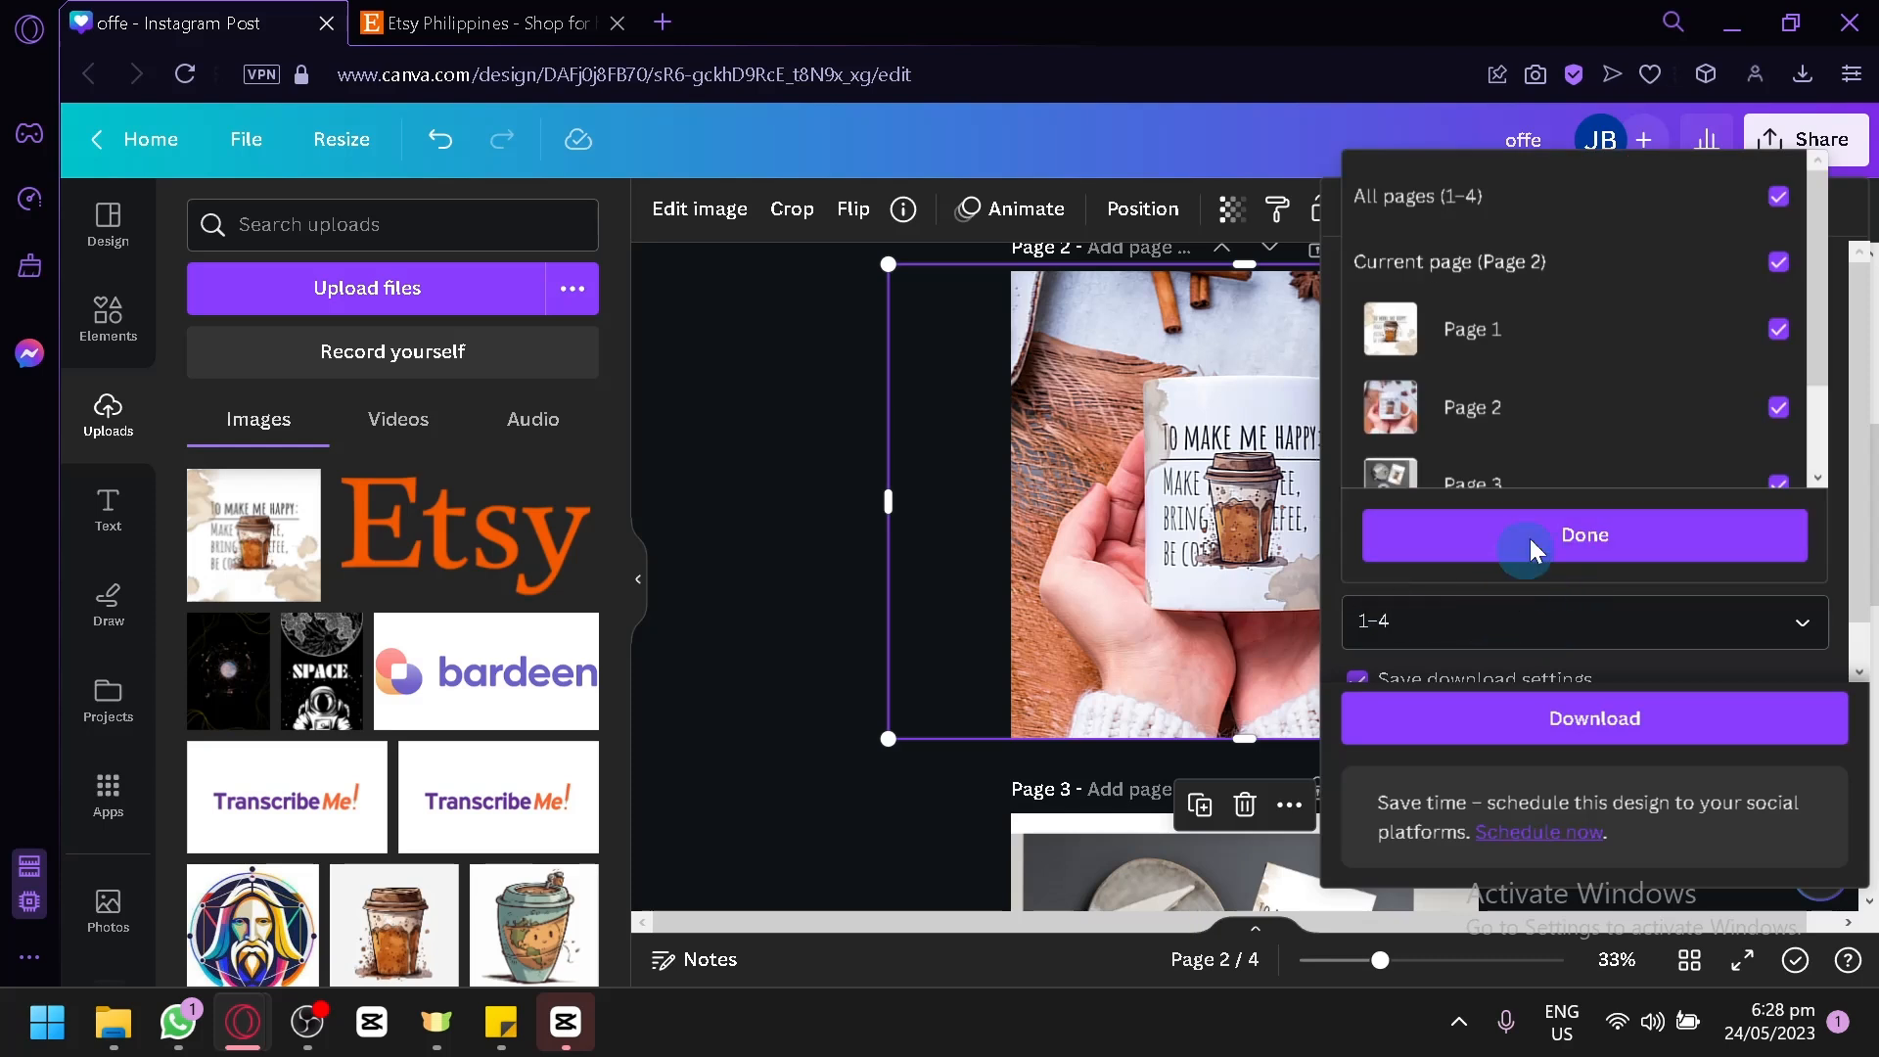
pyautogui.click(1739, 337)
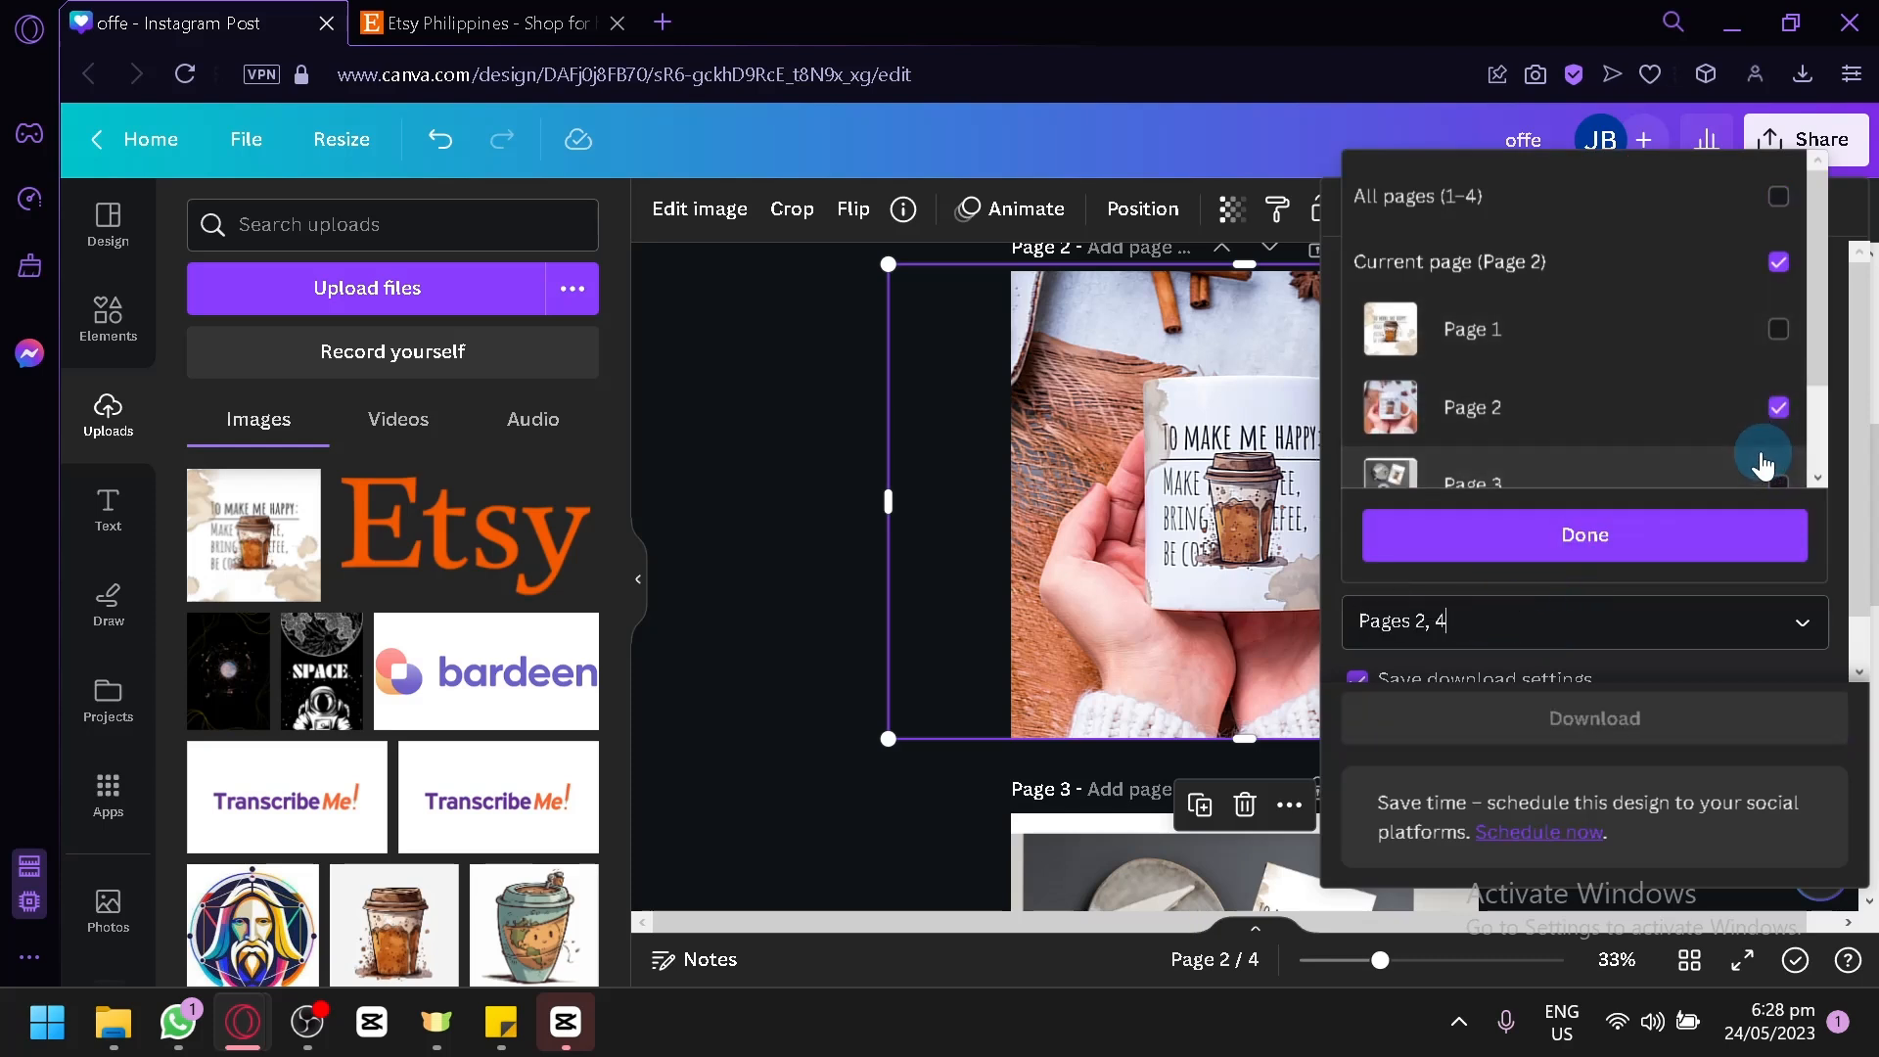
pyautogui.scroll(-2, 1773, 304)
pyautogui.click(1778, 437)
pyautogui.click(1635, 537)
pyautogui.click(1543, 721)
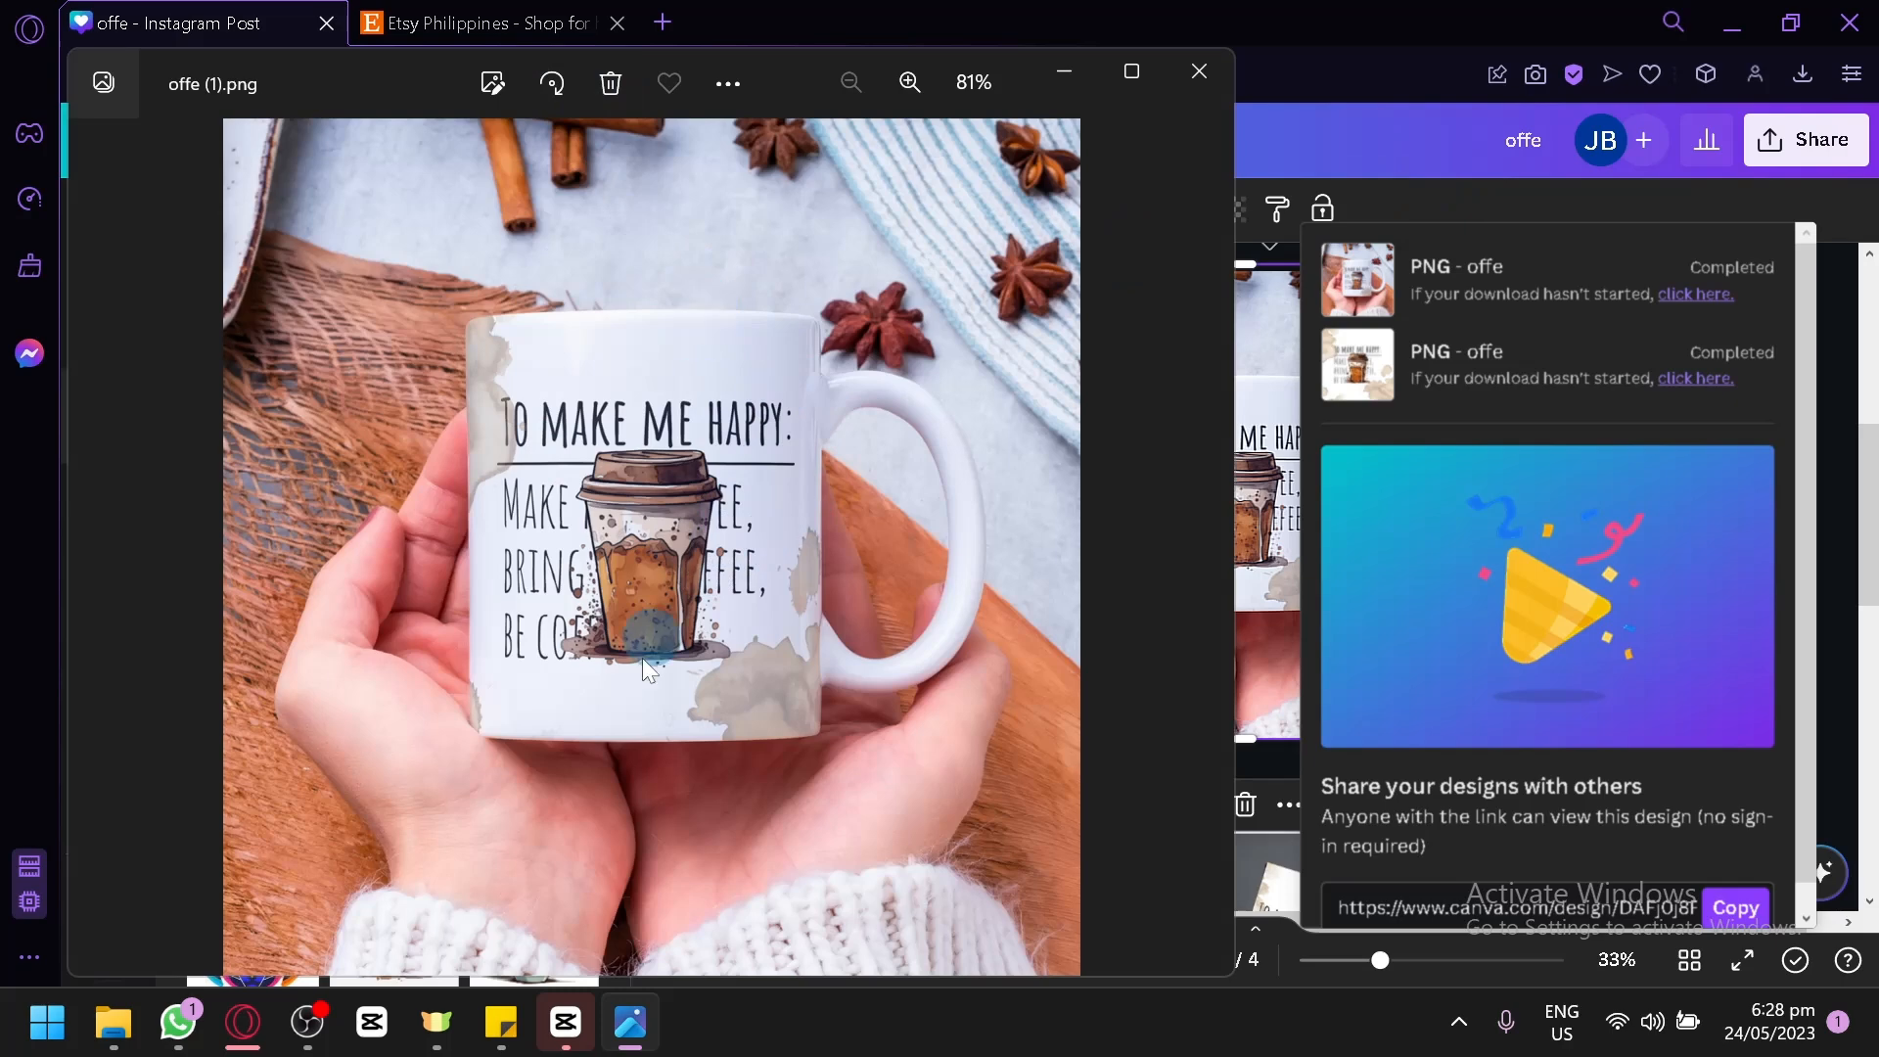
pyautogui.click(1198, 71)
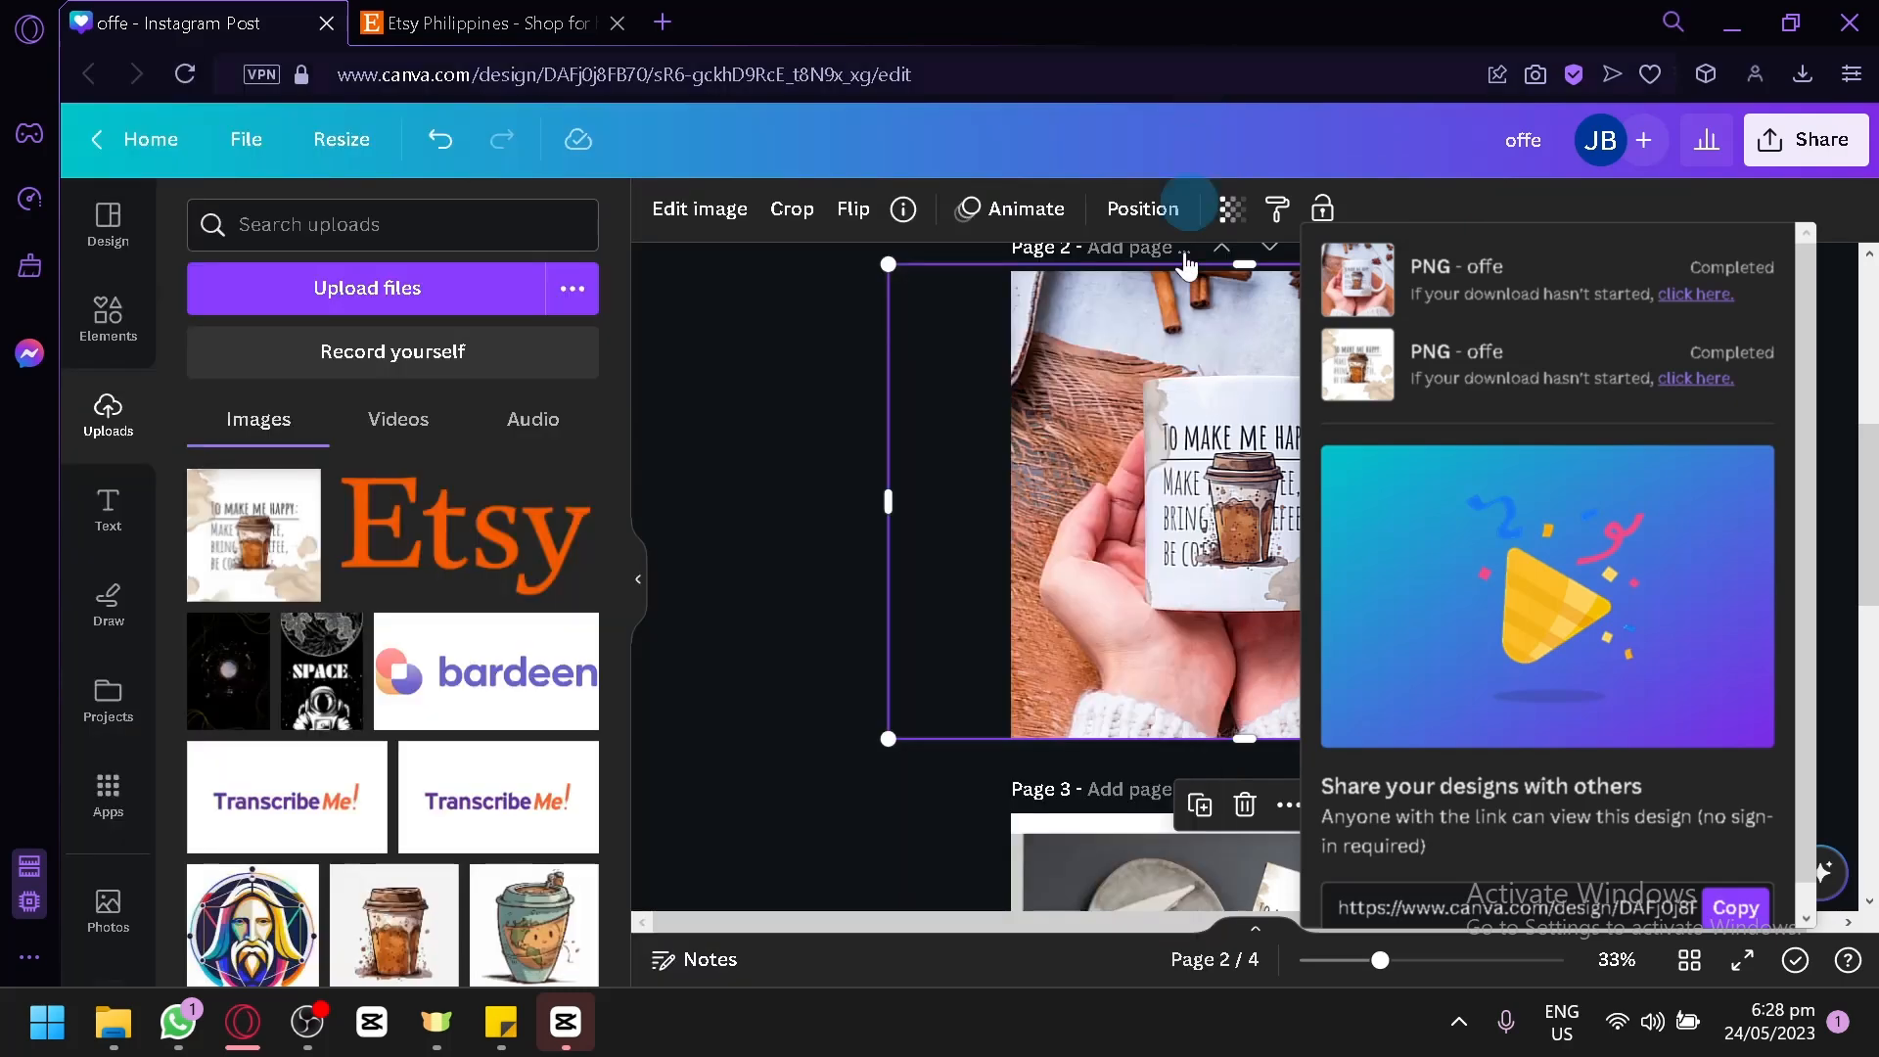
pyautogui.click(693, 422)
# Switch to Etsy to look through the home page listings, and return to page 1 of the Canva design
pyautogui.scroll(-4, 1240, 467)
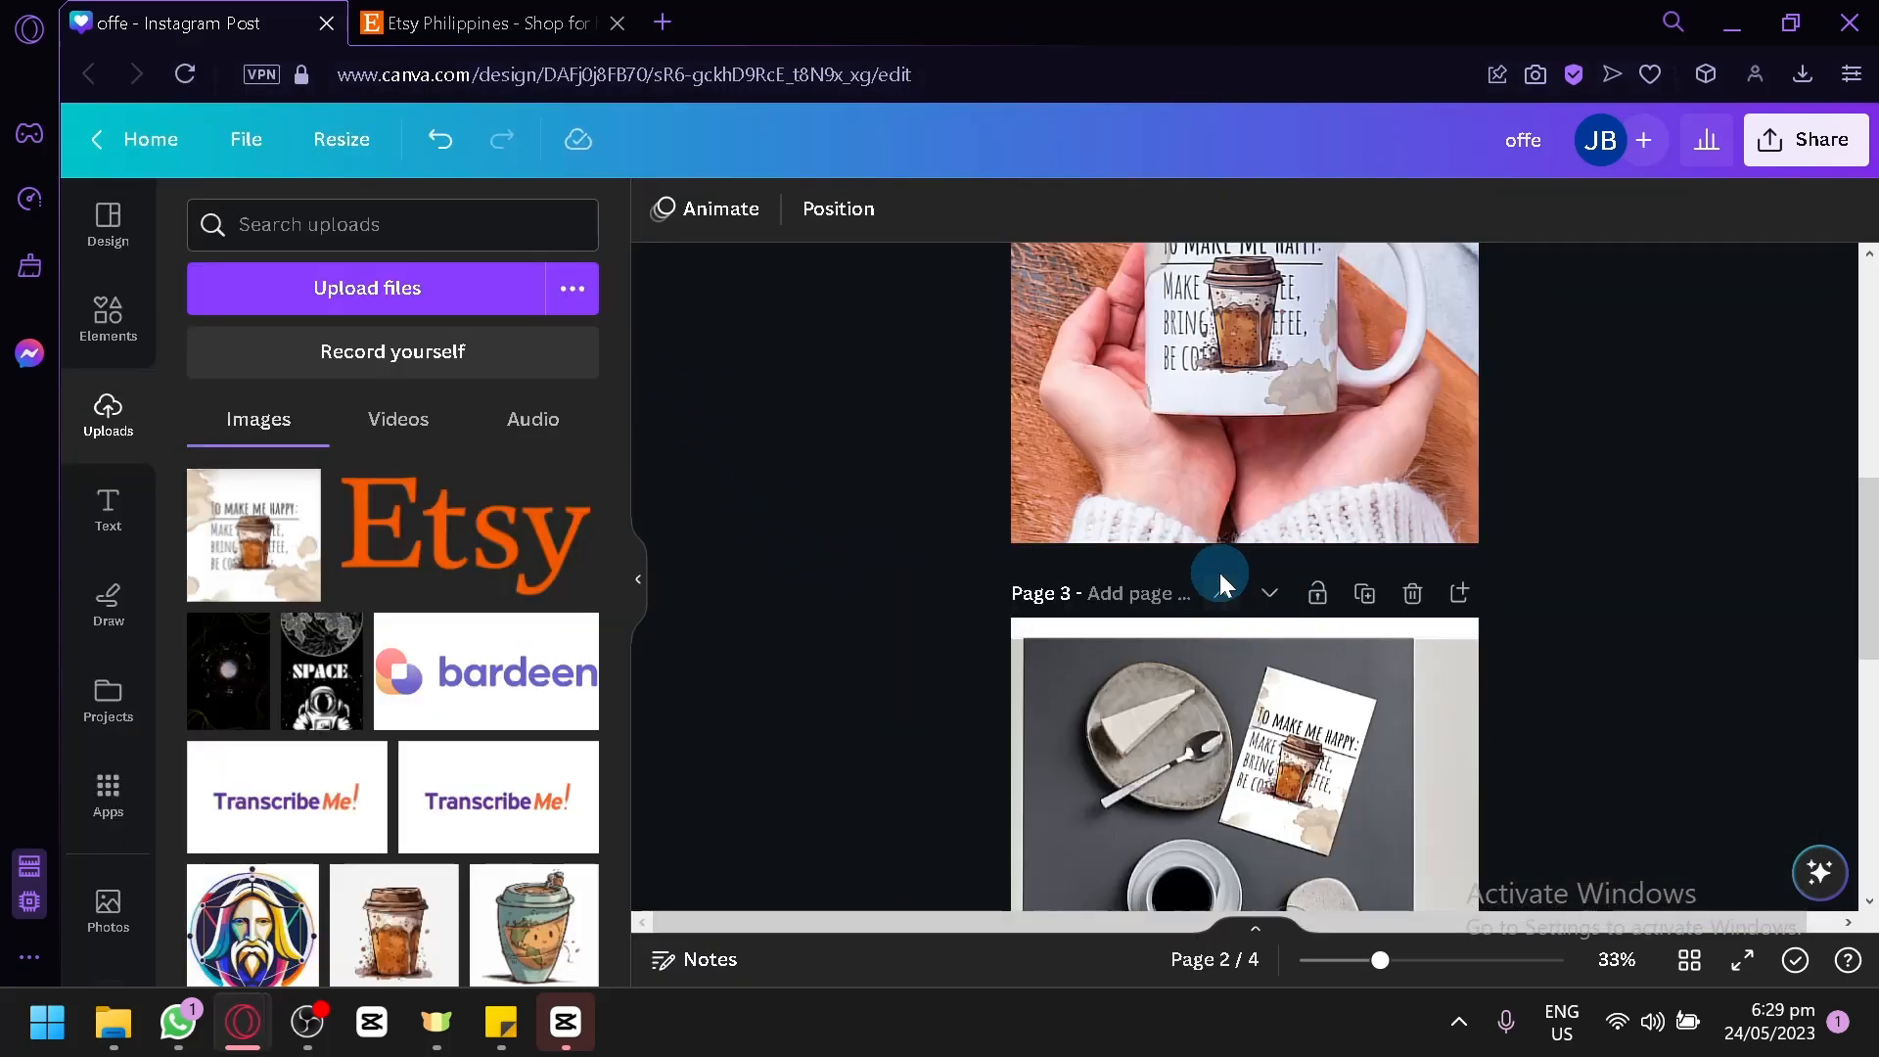
pyautogui.click(479, 22)
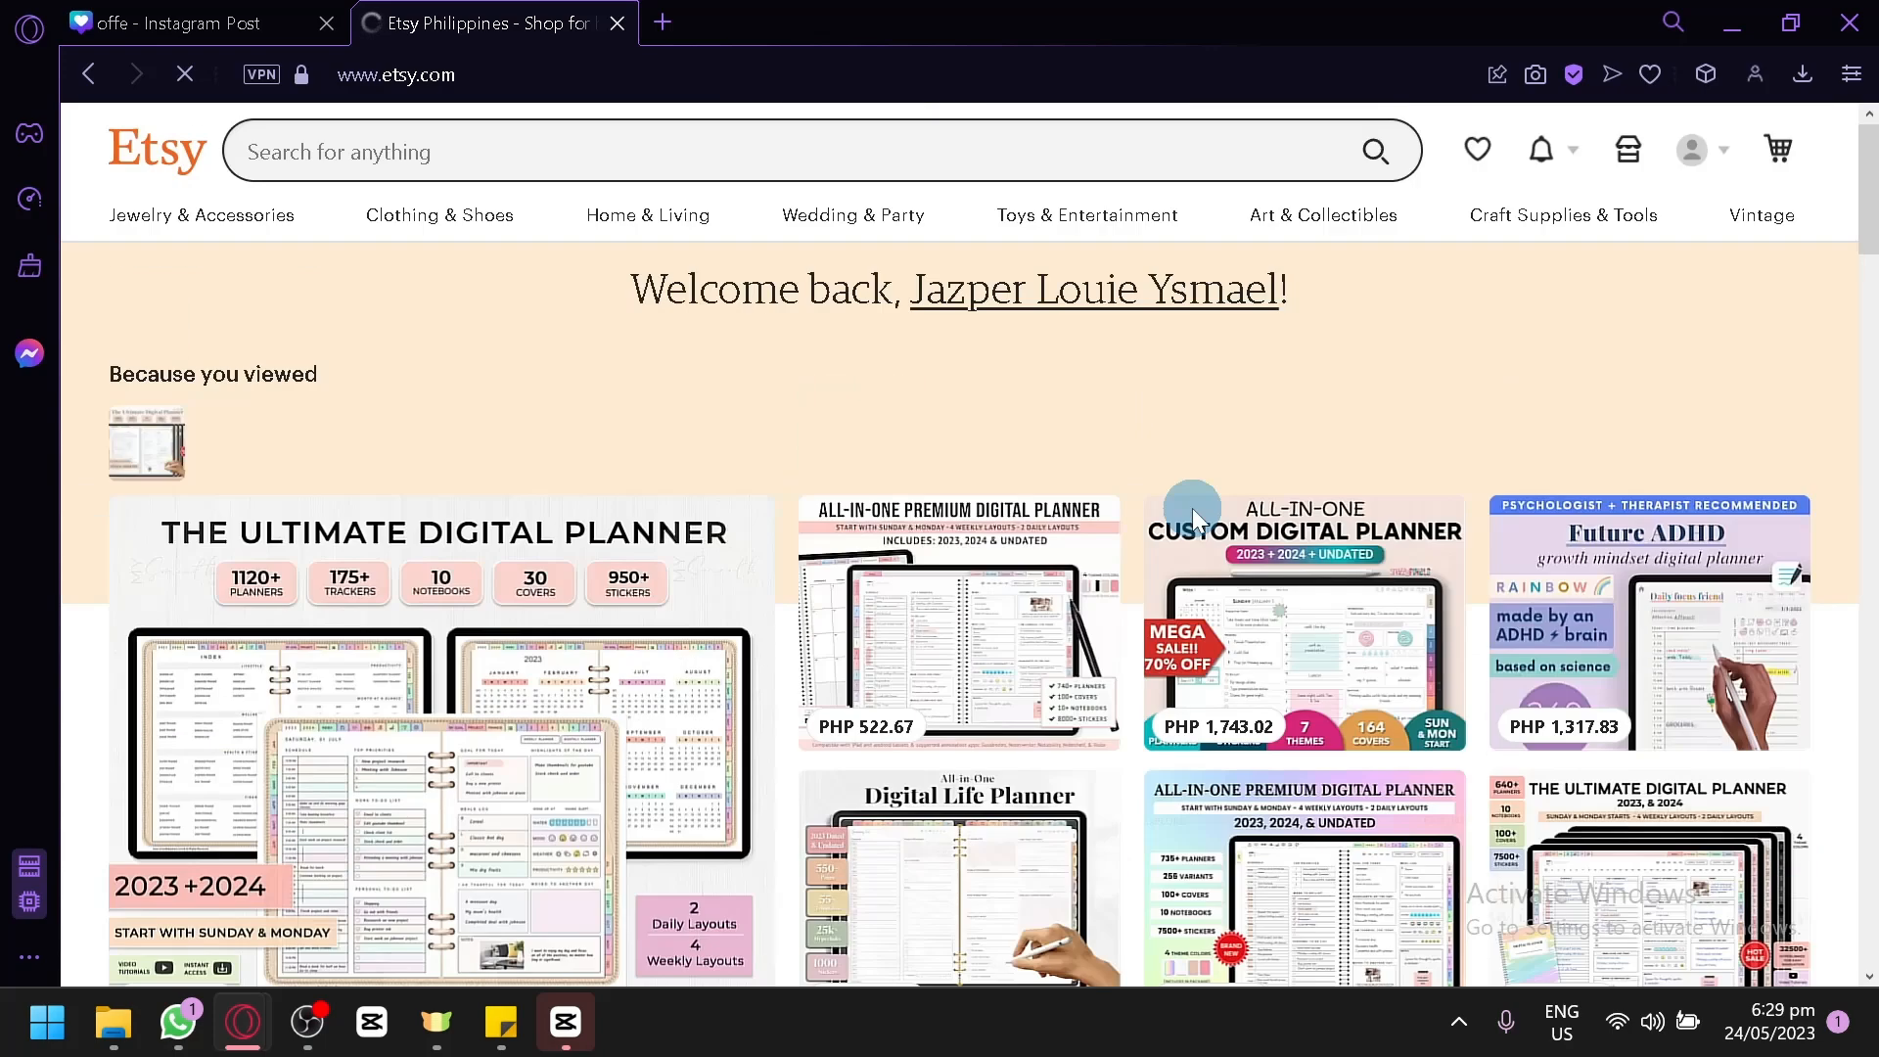
pyautogui.scroll(-8, 1250, 449)
pyautogui.scroll(-4, 1252, 455)
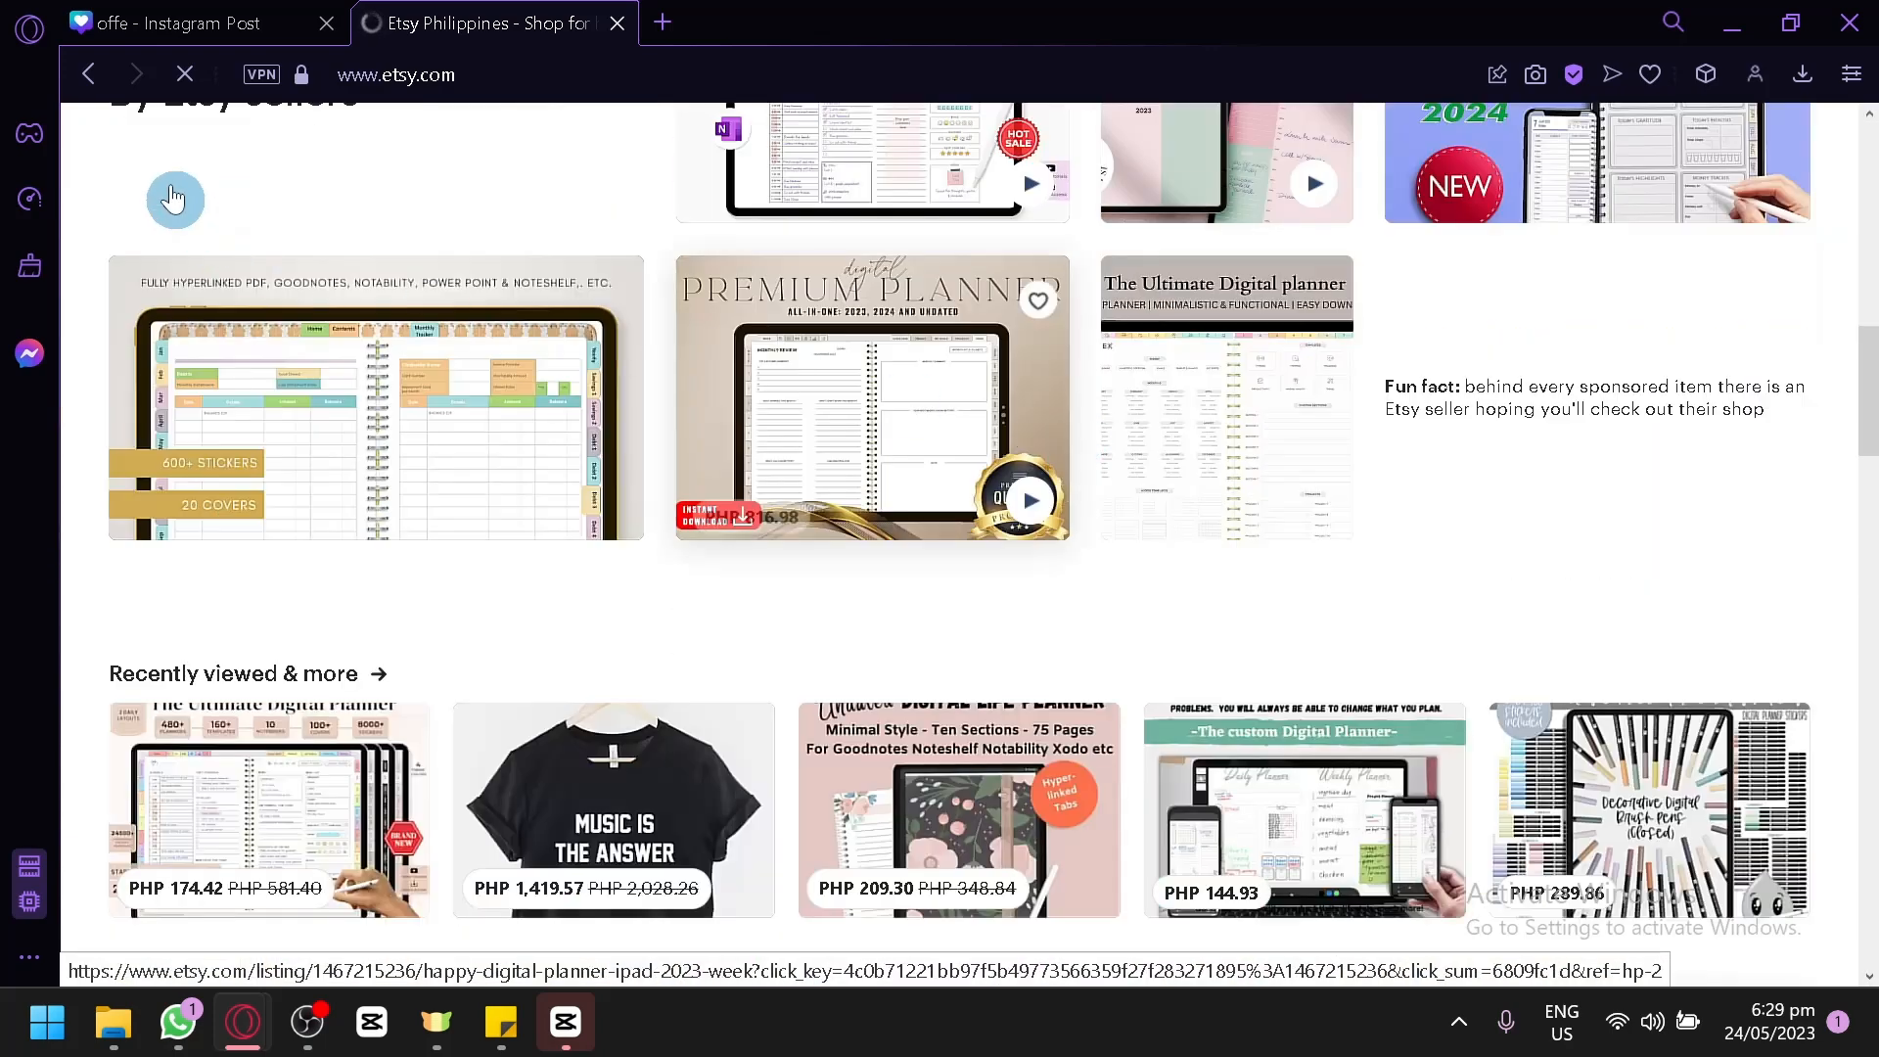
pyautogui.click(130, 12)
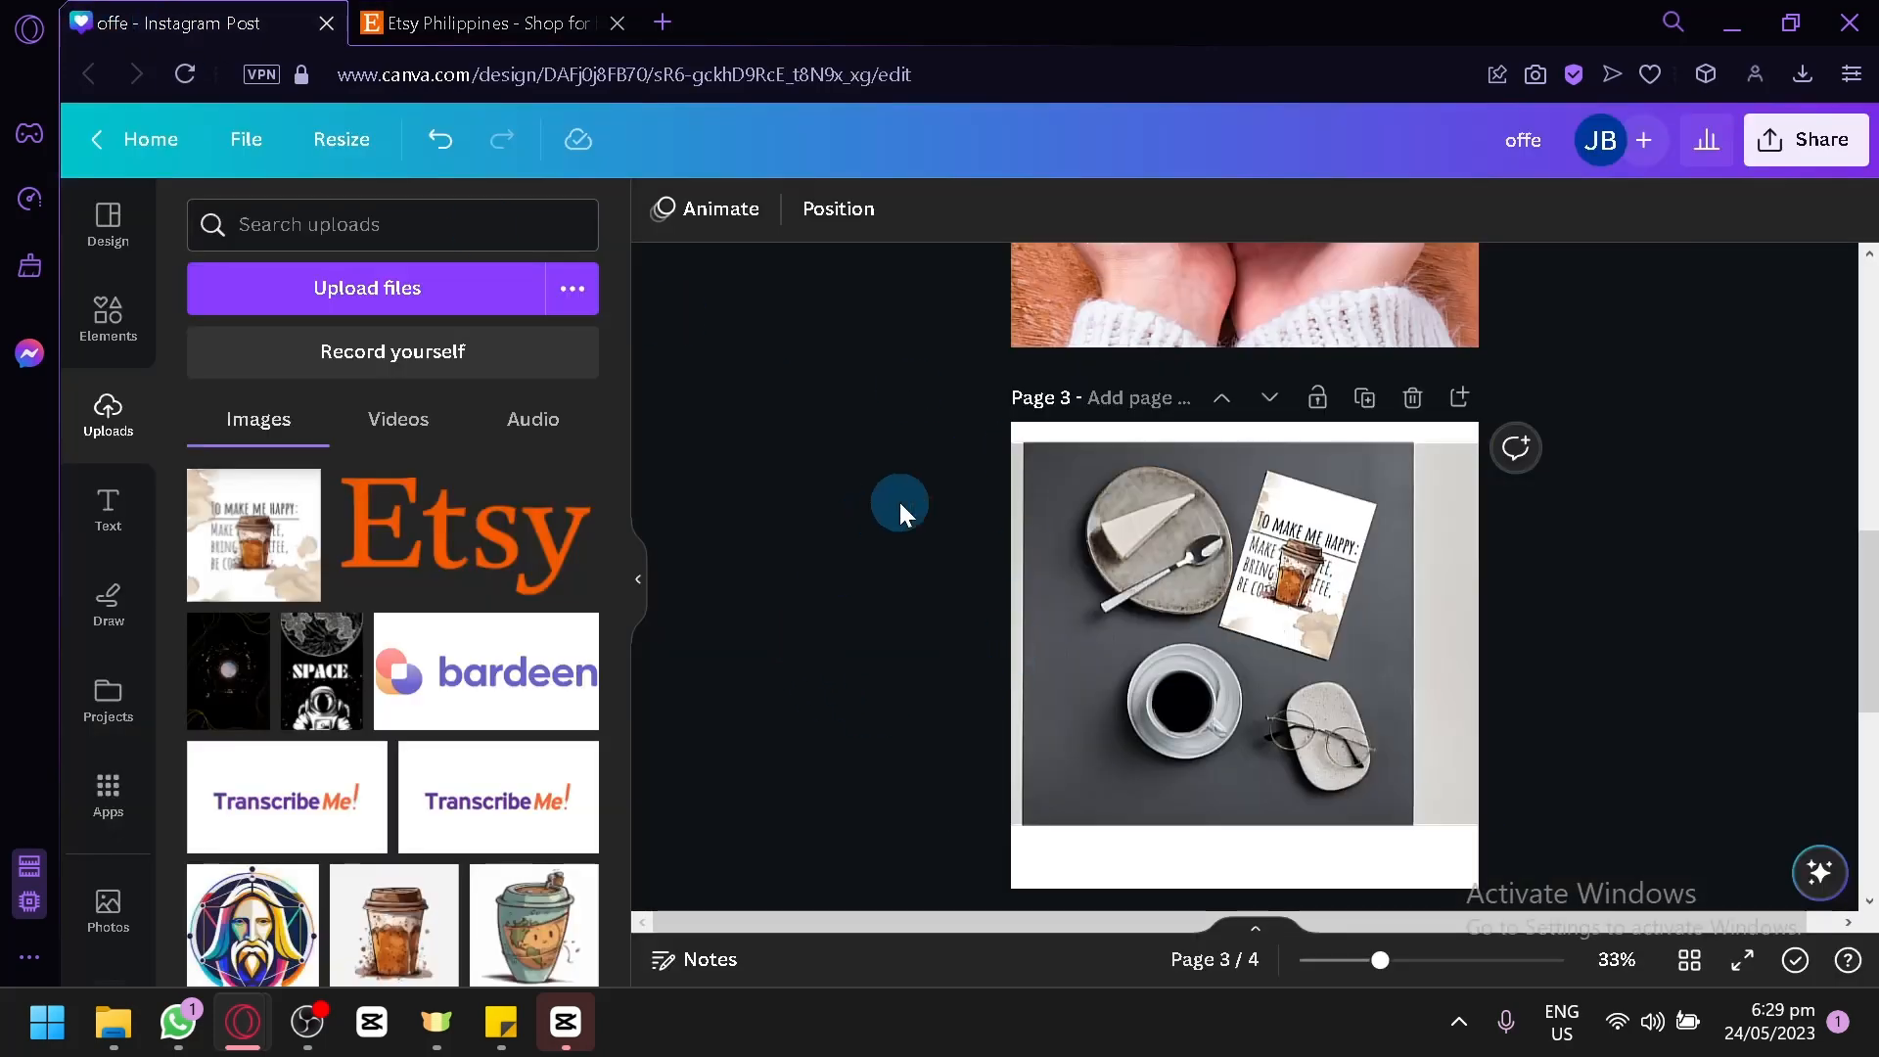
pyautogui.scroll(10, 936, 524)
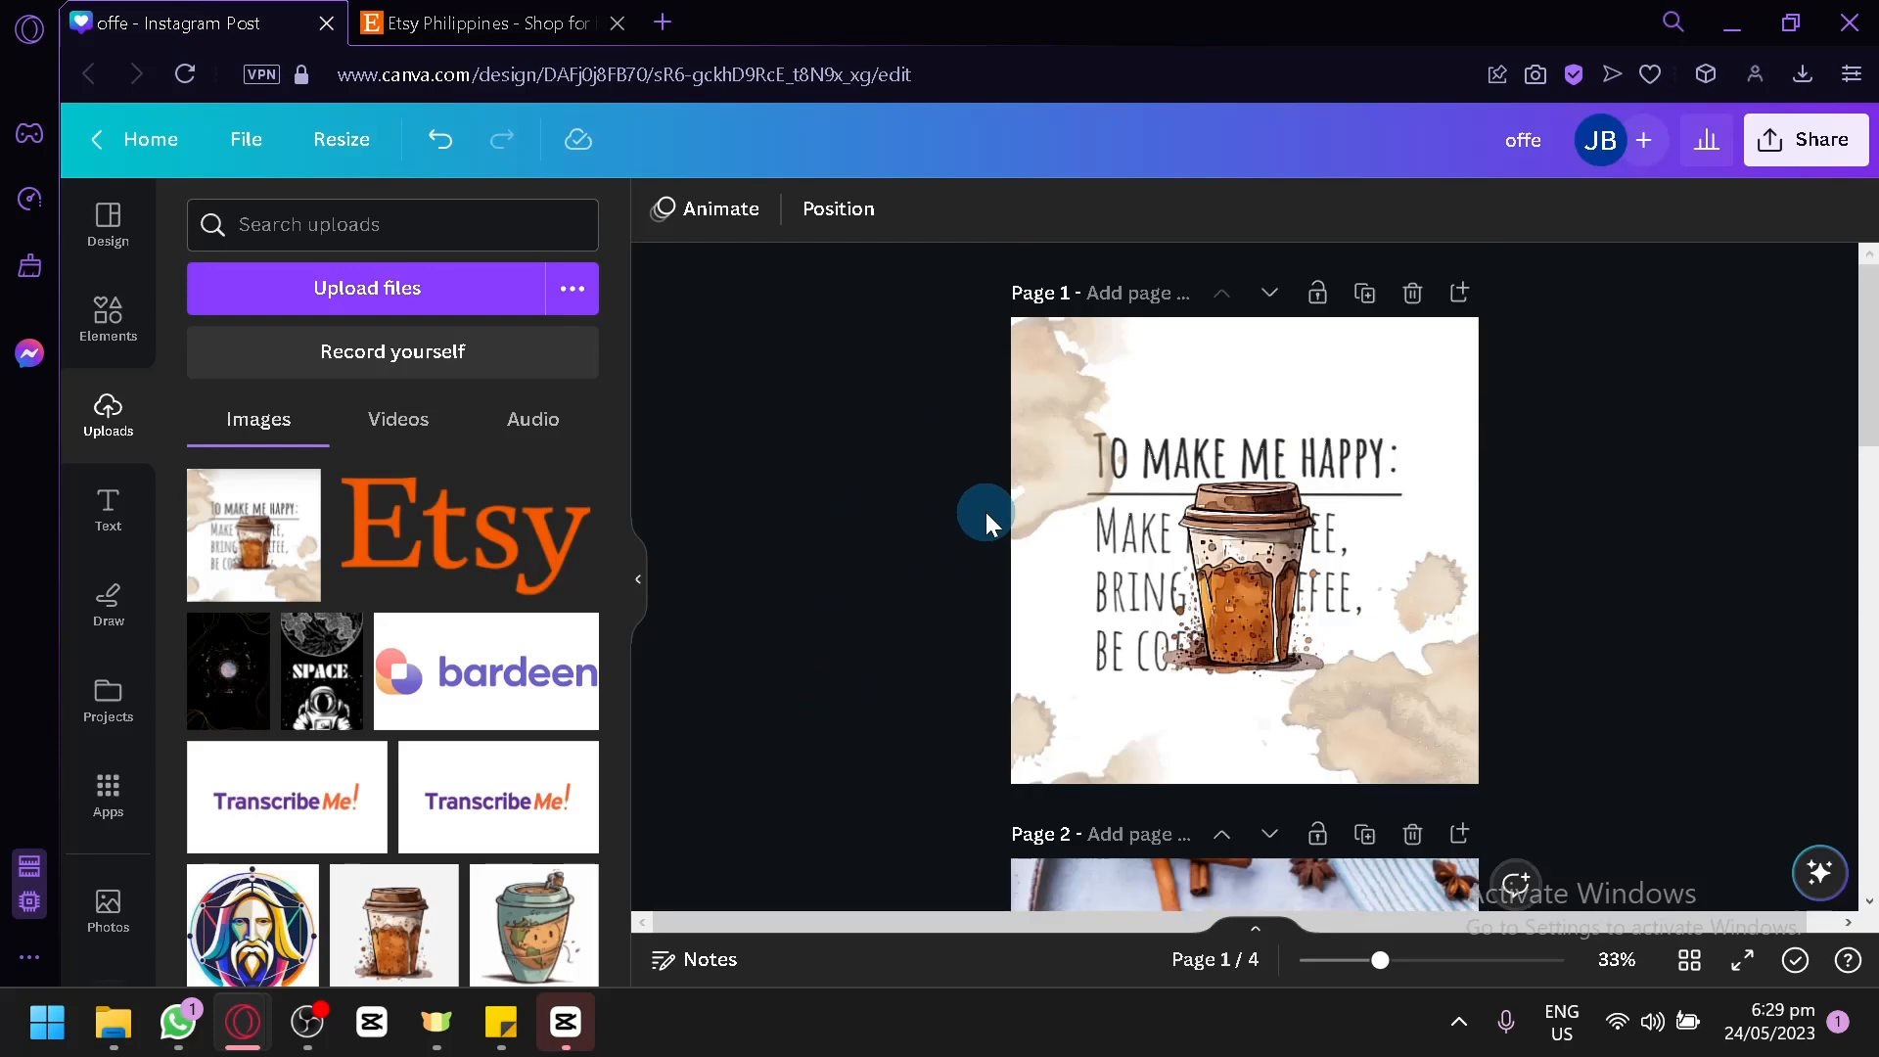